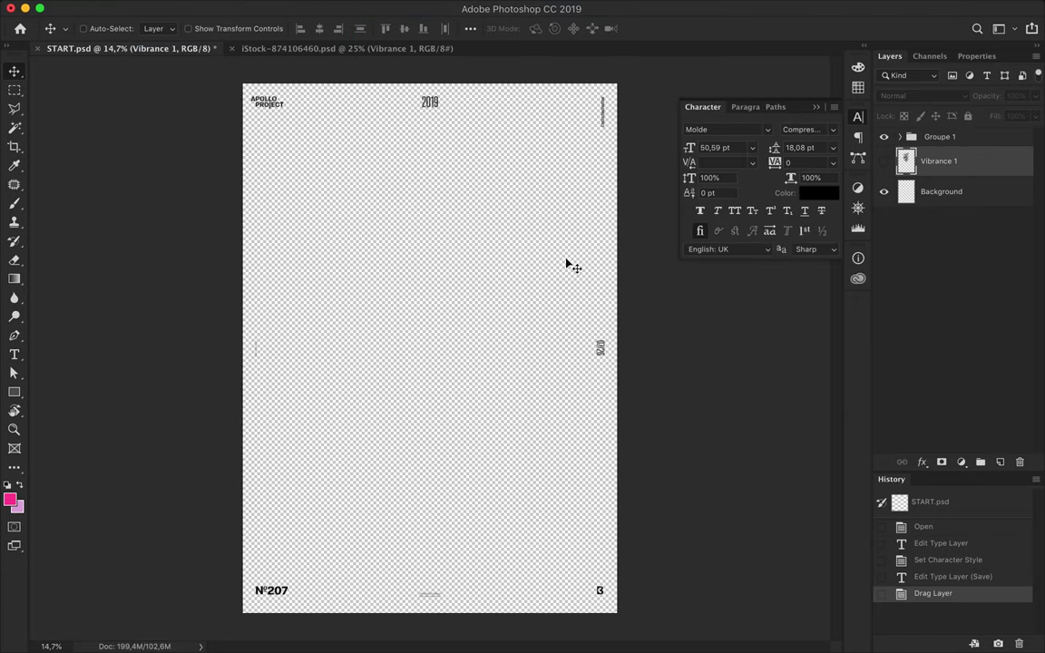
Cover the whole canvas with a black-filled rectangle above Background, then add an empty layer
left_click(941, 192)
key("u")
left_click(150, 28)
left_click(228, 57)
left_click(328, 345)
left_click(660, 169)
mouse_move(618, 83)
left_mouse_down()
mouse_move(296, 566)
mouse_move(240, 617)
left_mouse_up()
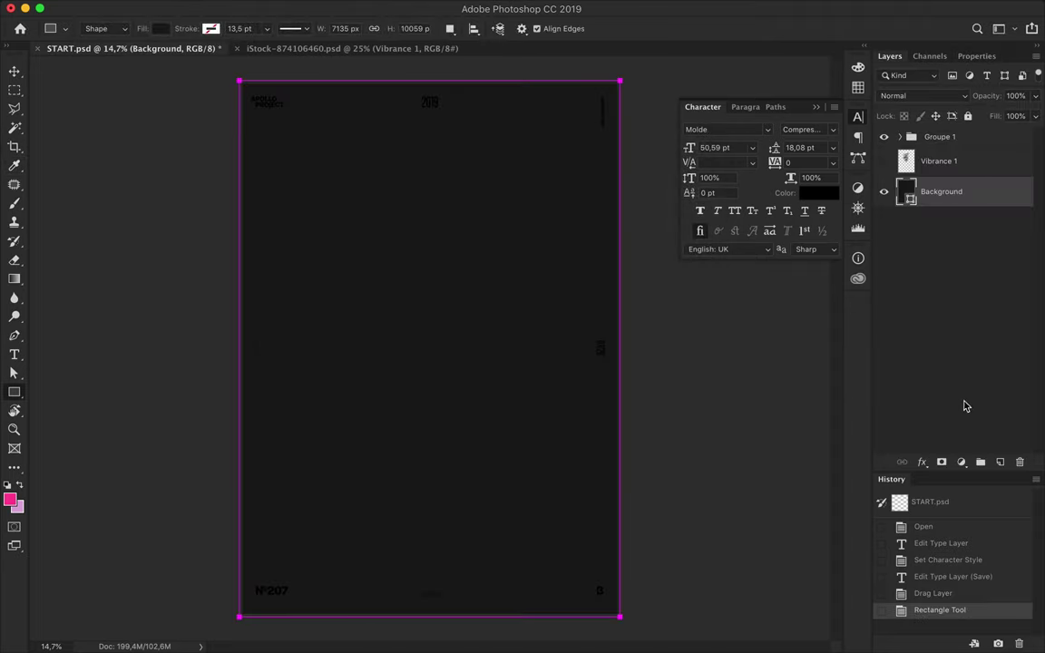
left_click(1000, 463)
Draw a large centred circle with no fill, using light blue from the Libraries theme
left_click(14, 392)
left_click(91, 417)
left_click(857, 278)
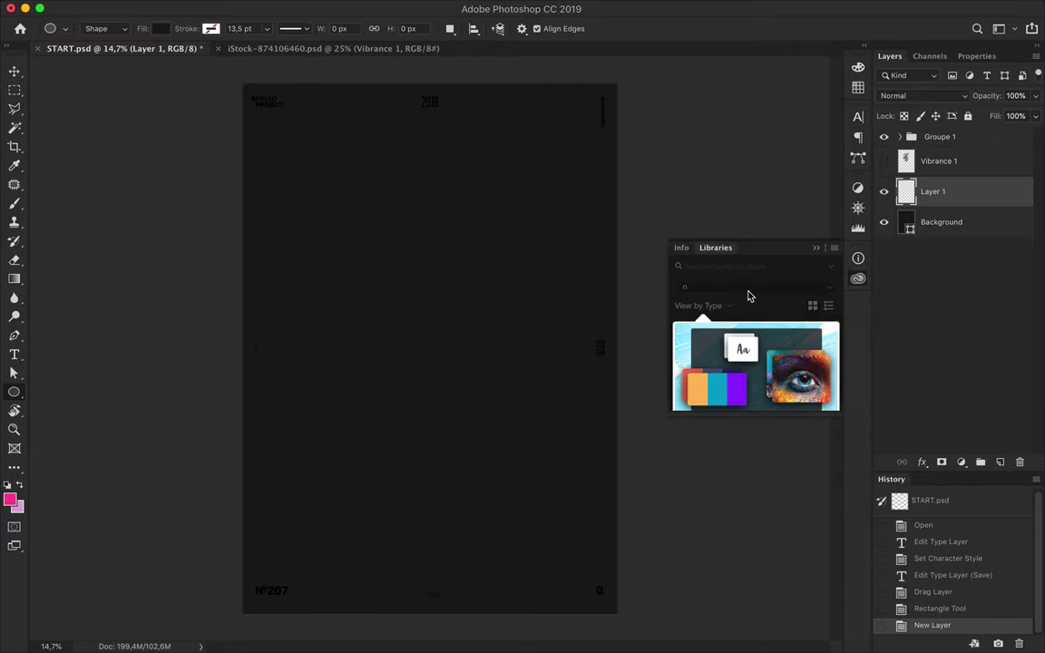
scroll(713, 350, "down", 3)
scroll(714, 351, "up", 1)
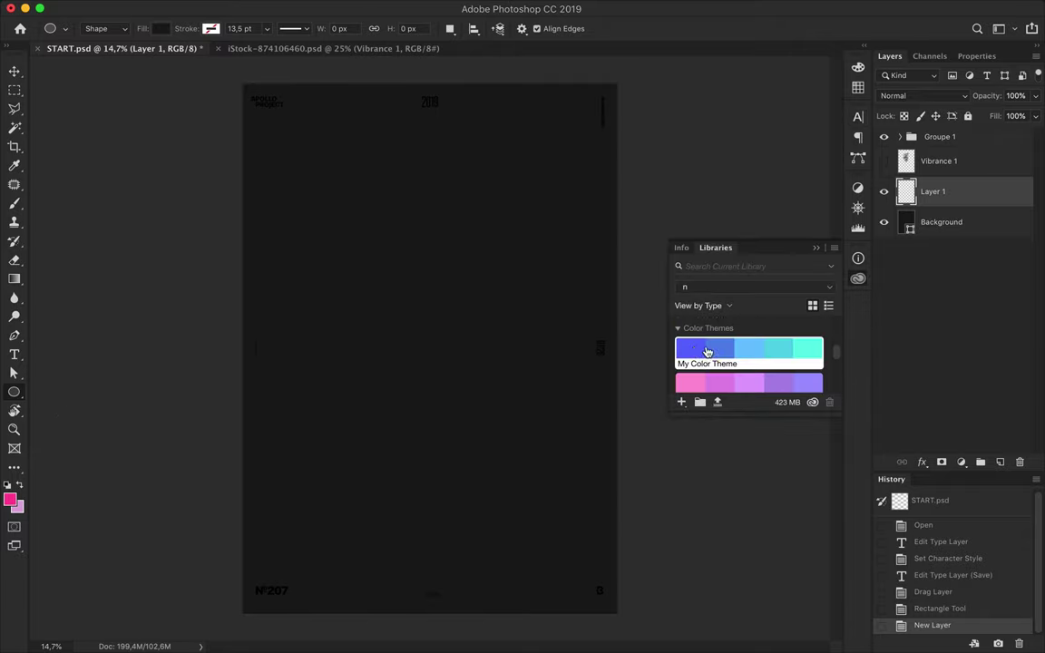
left_click(742, 352)
left_click(160, 29)
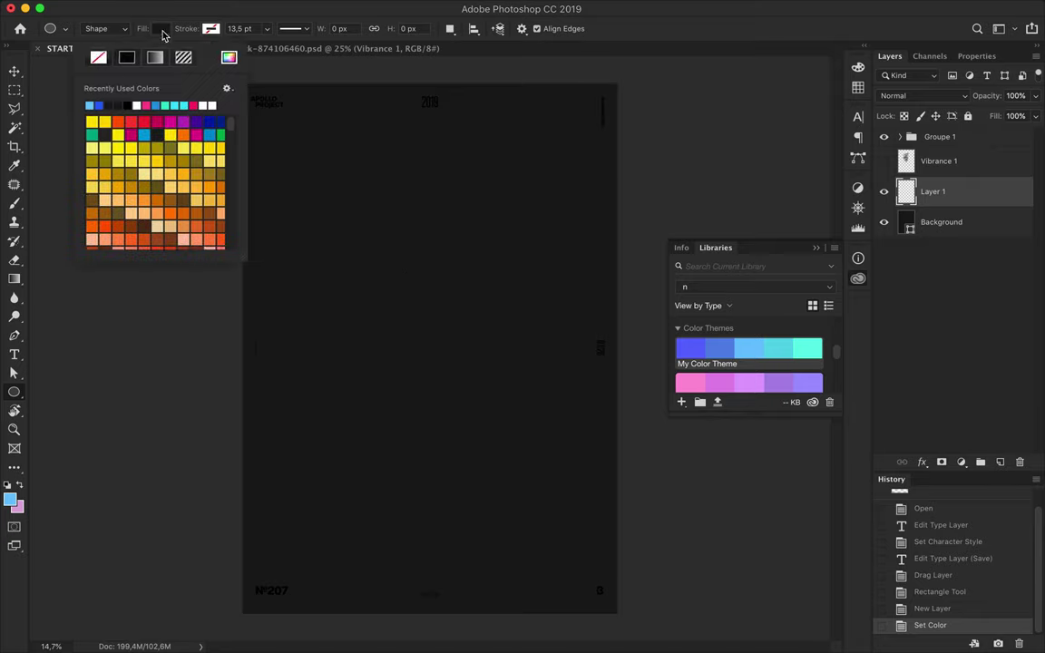
left_click(99, 59)
left_click(426, 341)
left_click_drag(435, 346, 634, 469)
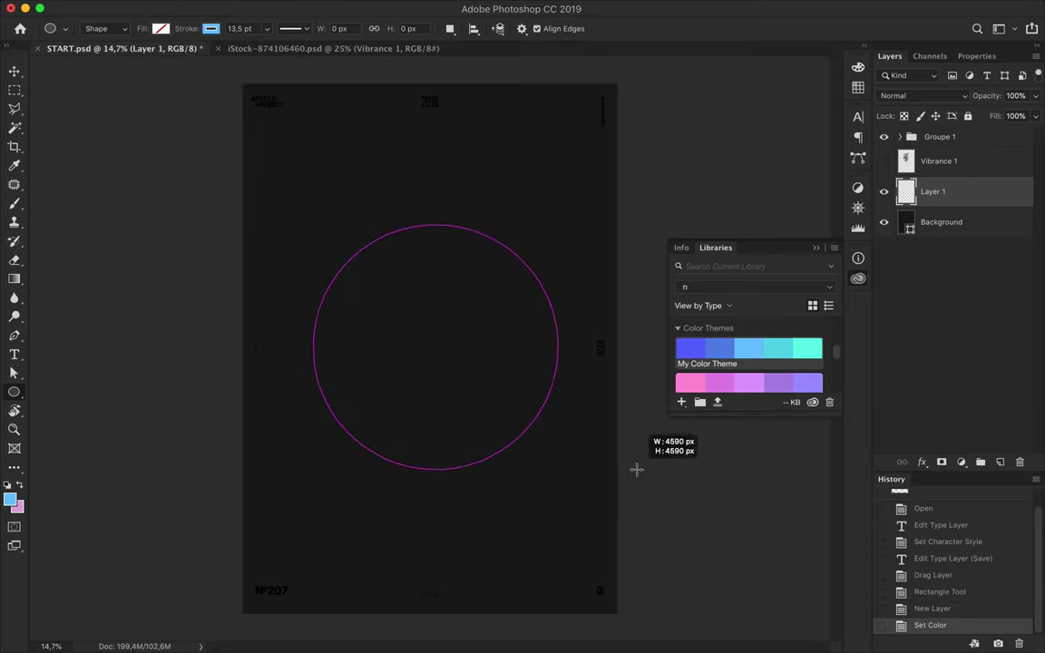
Set the circle's stroke width to 33,5 pt
key("shift+Up")
key("shift+Up")
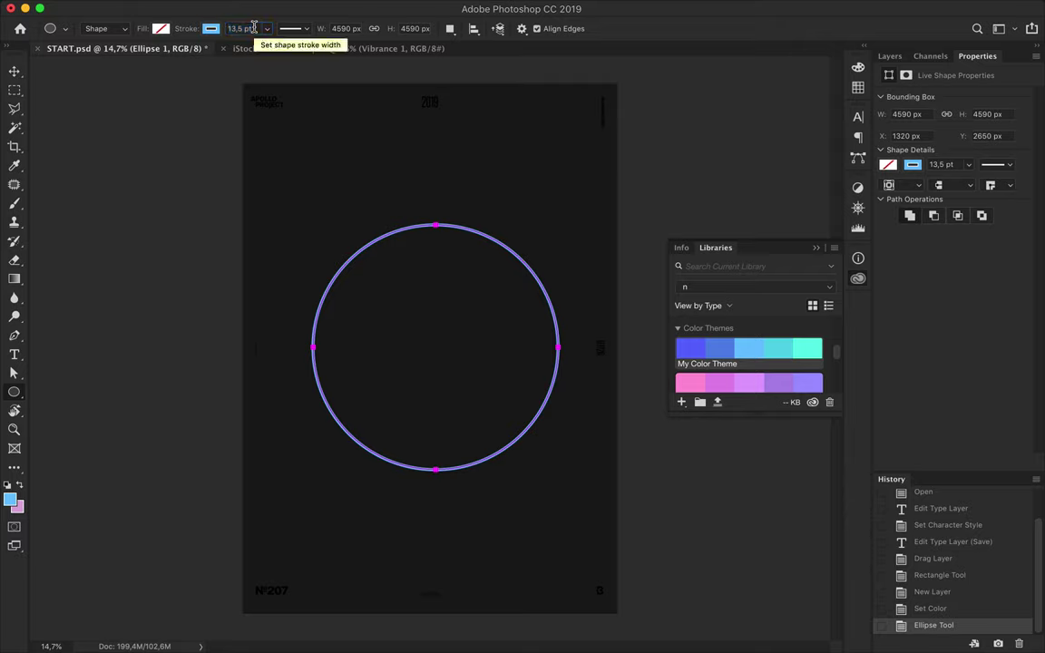
left_click(254, 28)
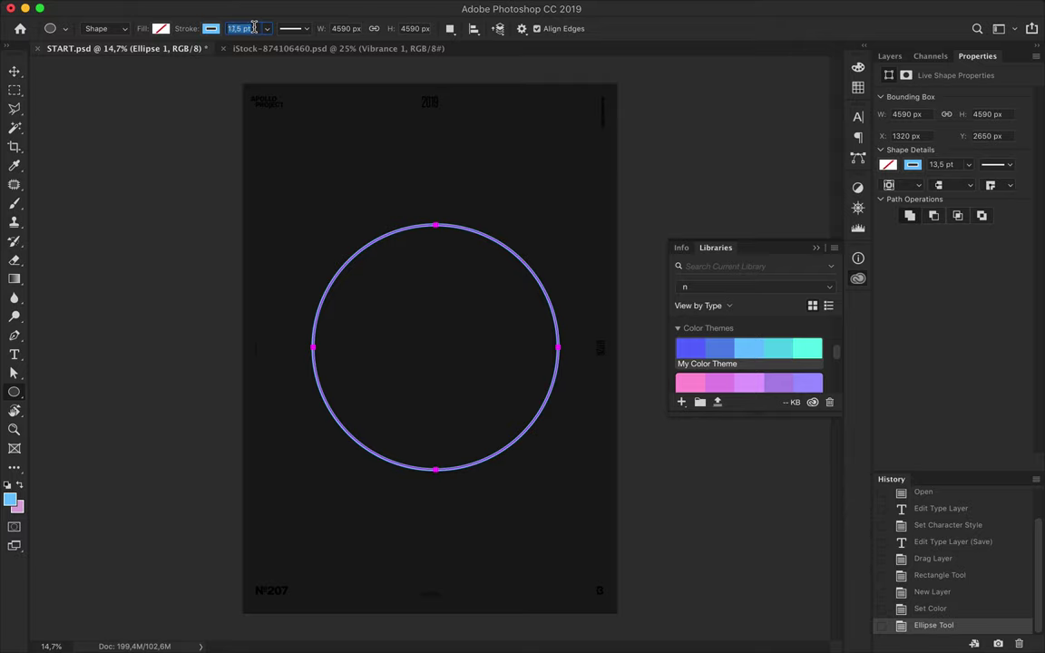
key("Up")
key("Return")
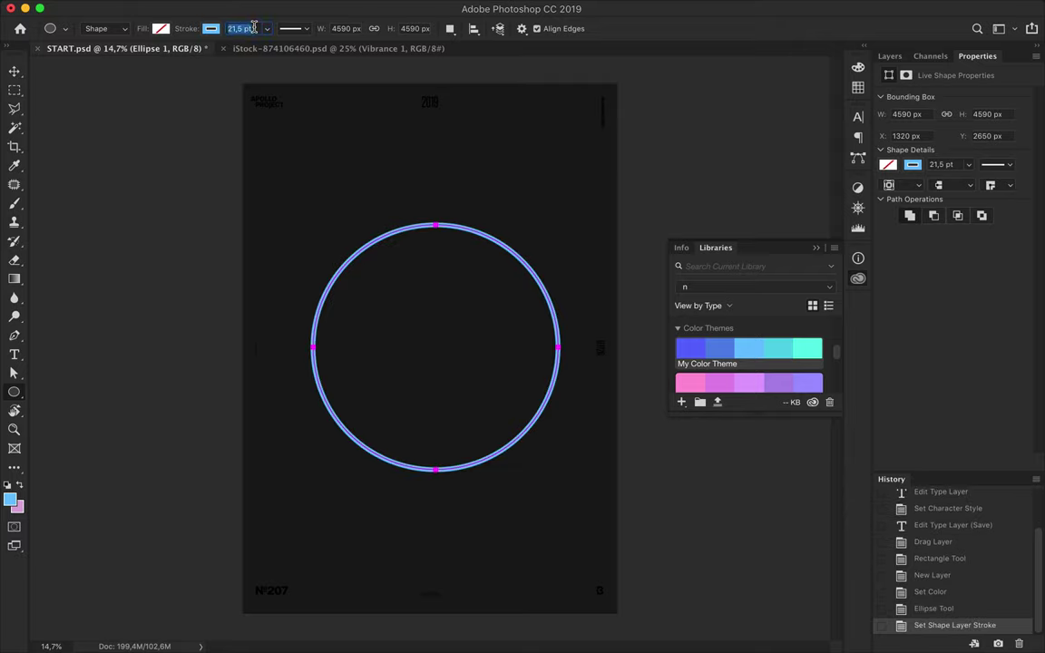
key("Return")
Add anchors on the circle's lower sides and delete the bottom anchor to leave an open arc
key("v")
key("a")
key("p")
left_click(363, 454)
left_click(518, 437)
key("a")
key("Delete")
left_click_drag(341, 439, 340, 436)
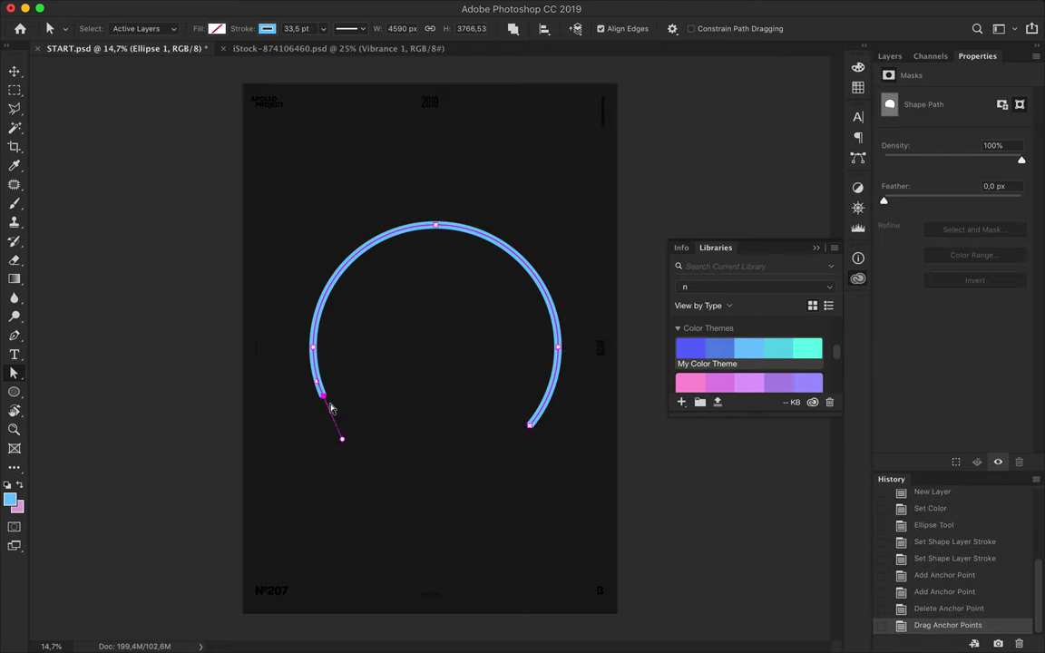
left_click(449, 265)
key("v")
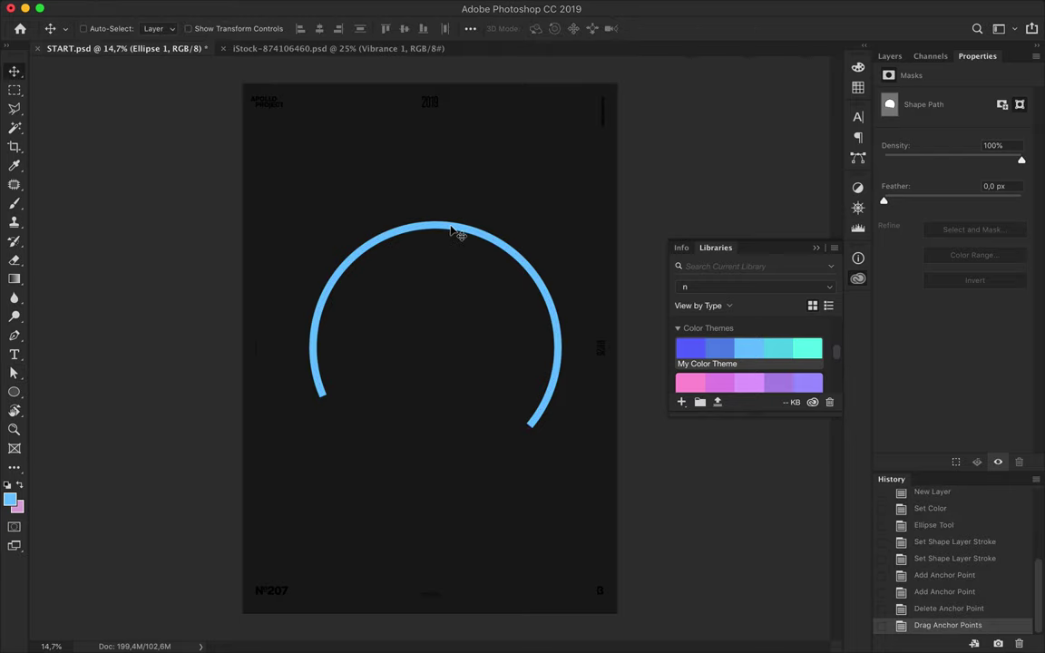
key("u")
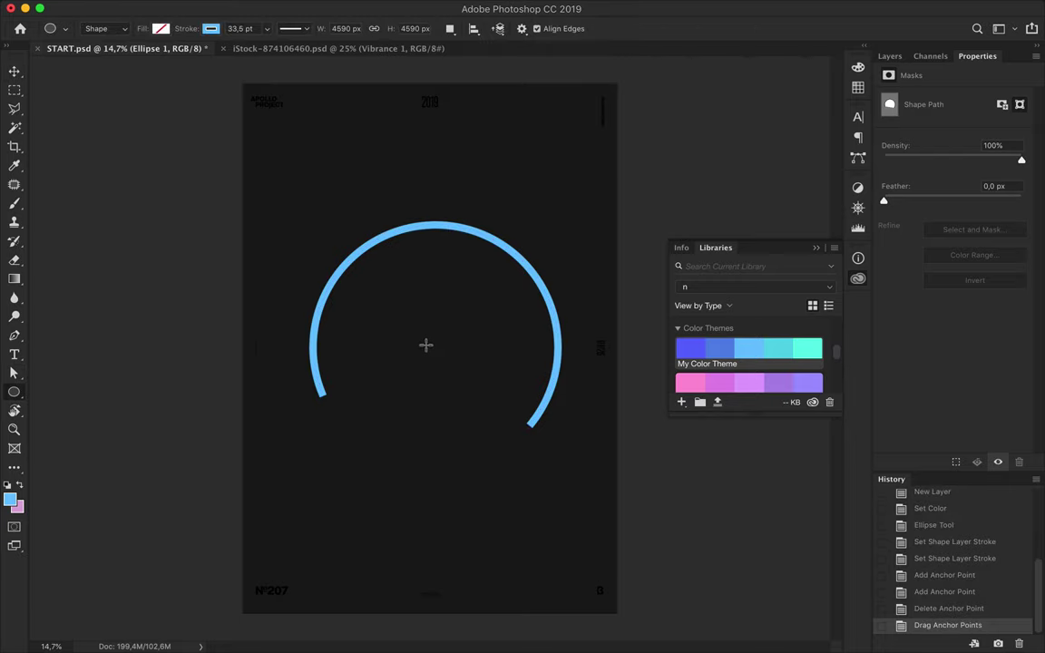
Draw a second circle with a 121,85 pt stroke and remove its lower part, leaving a thick top arc
left_click_drag(430, 345, 615, 454)
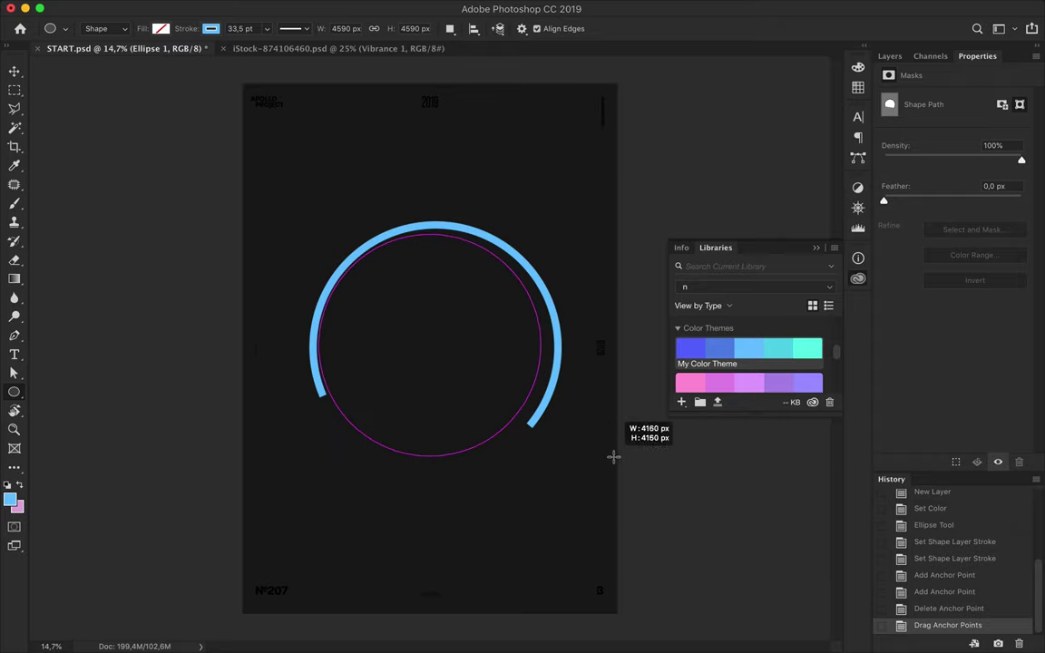
left_click_drag(614, 454, 616, 456)
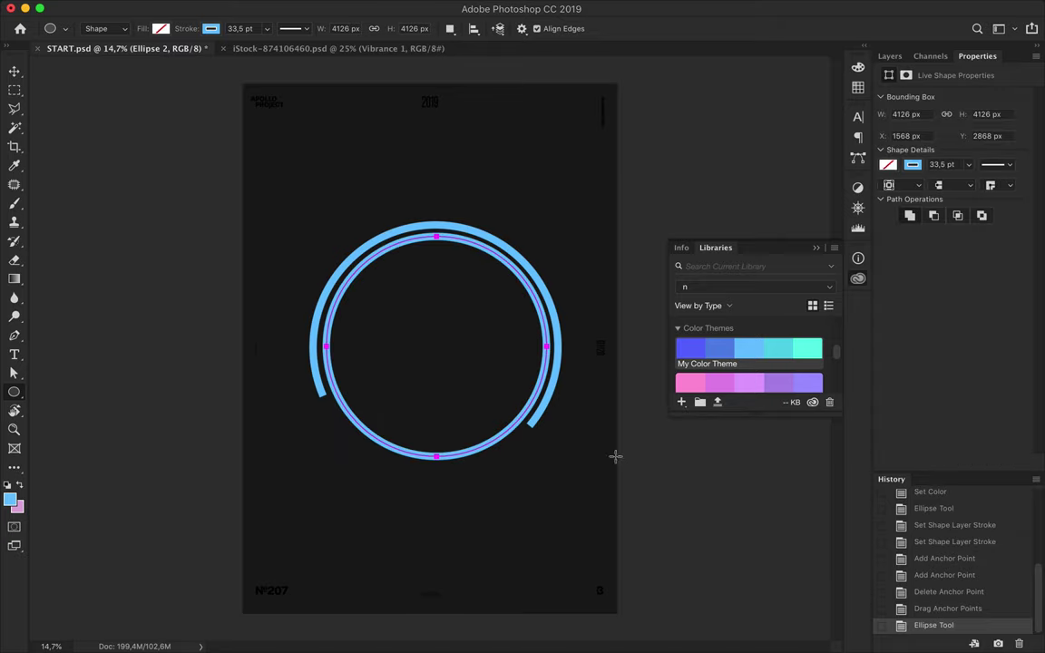
left_click_drag(275, 50, 277, 52)
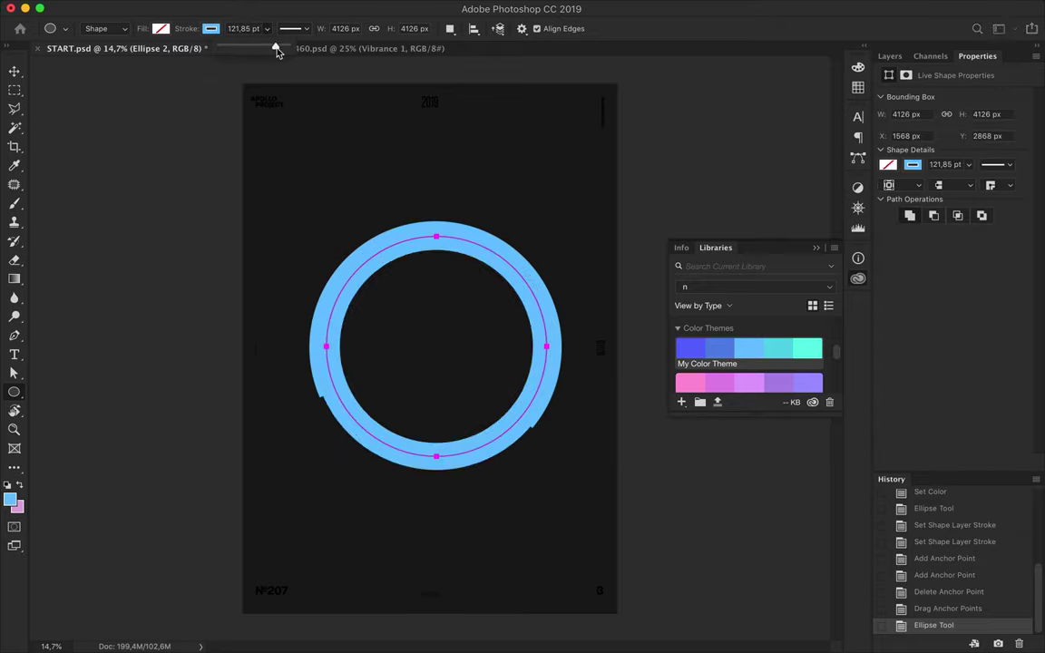
key("p")
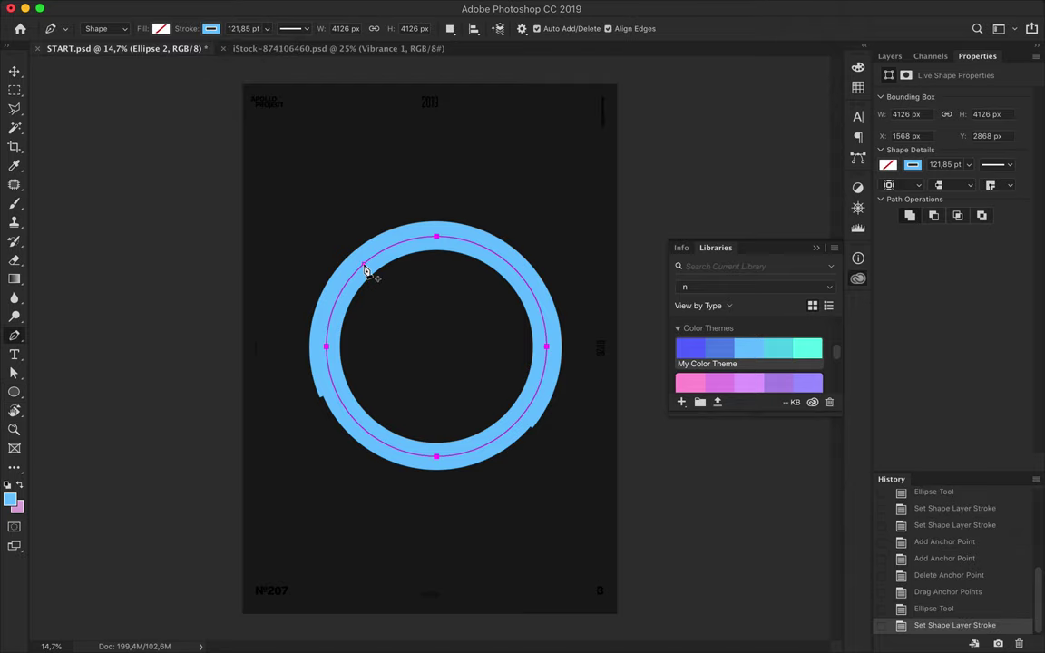
left_click(364, 265)
left_click(541, 315)
key("a")
left_click(438, 460)
key("Delete")
key("v")
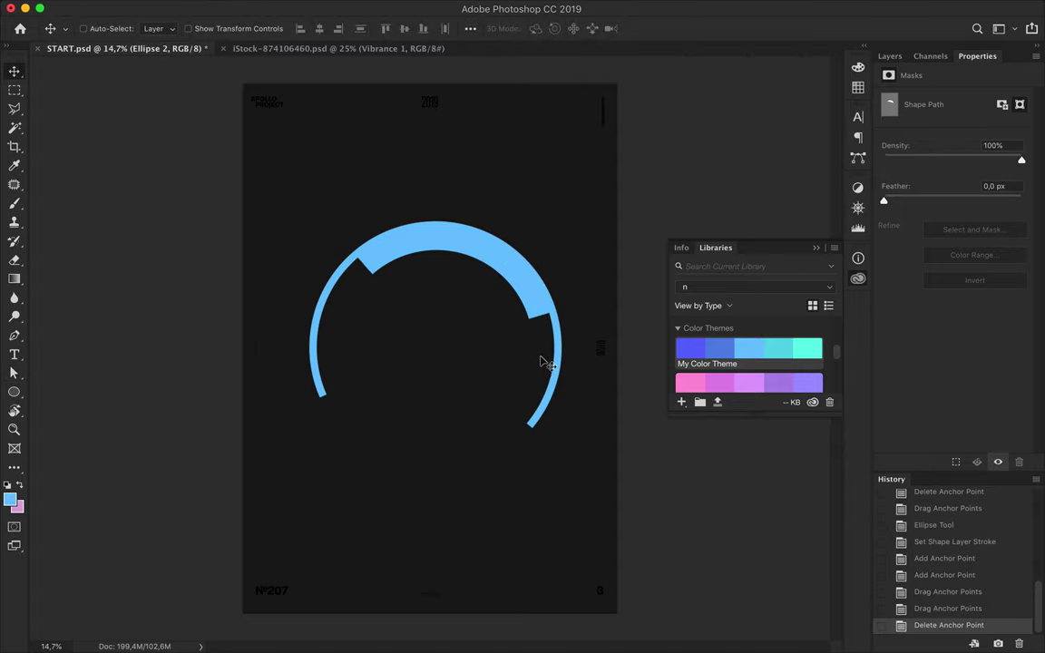
Delete the thin Ellipse 1 arc layer
left_click(890, 55)
left_click(939, 222)
key("Delete")
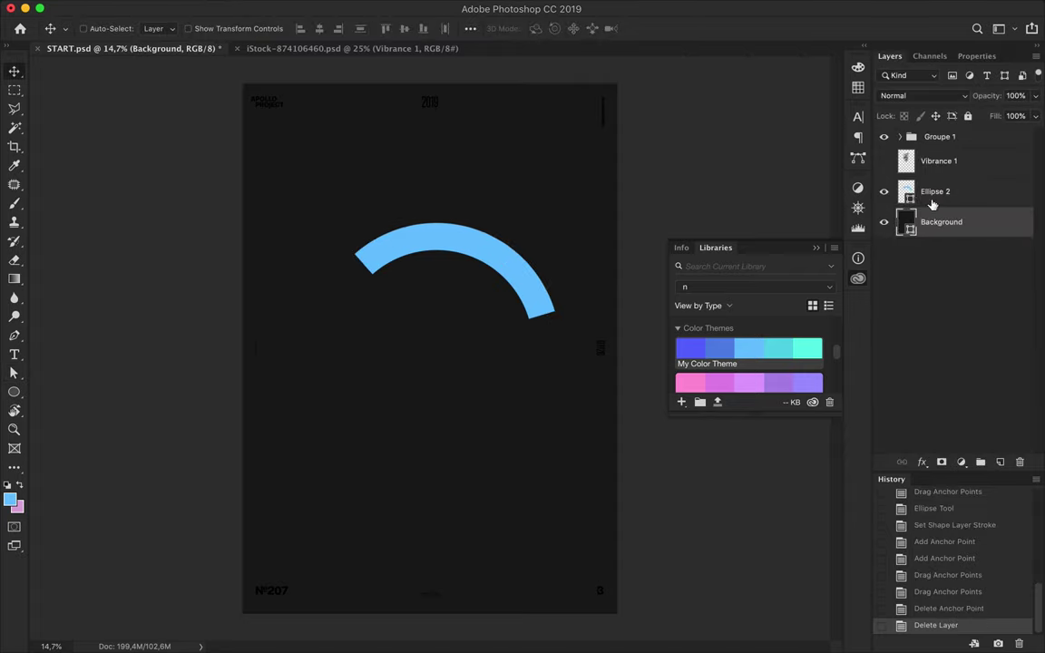
Delete the thick arc layer and place vertical and horizontal guides crossing at the page centre
left_click(934, 190)
key("Delete")
key("ctrl+r")
mouse_move(33, 227)
left_mouse_down()
mouse_move(454, 240)
mouse_move(438, 243)
left_mouse_up()
left_click_drag(466, 63, 465, 355)
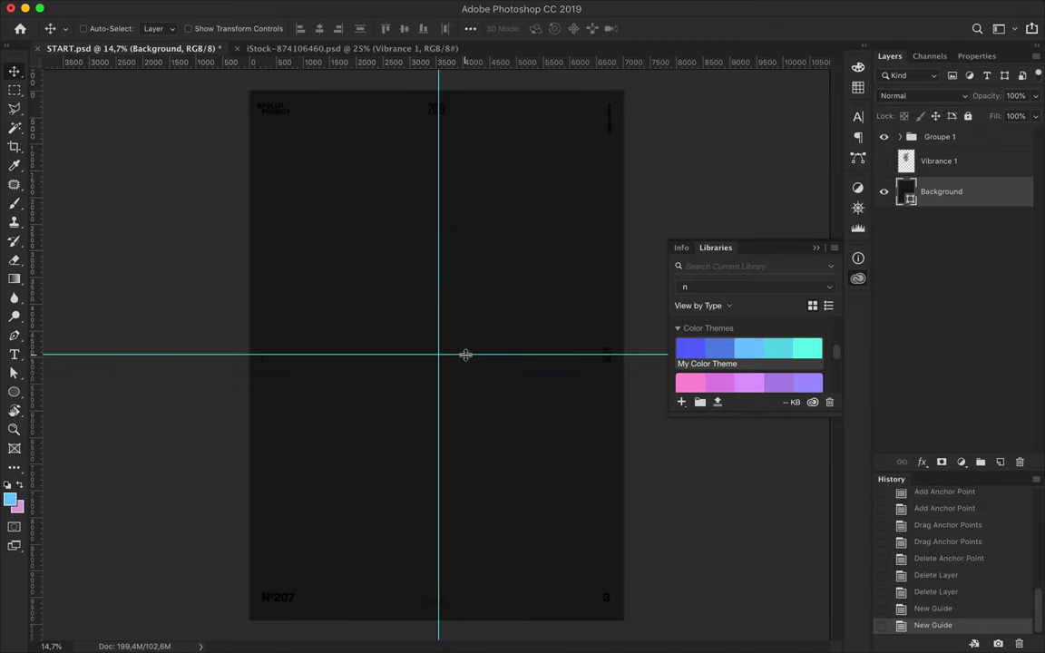
Select the Ellipse tool, keep its fill setting, and add a new empty layer for the ring
key("u")
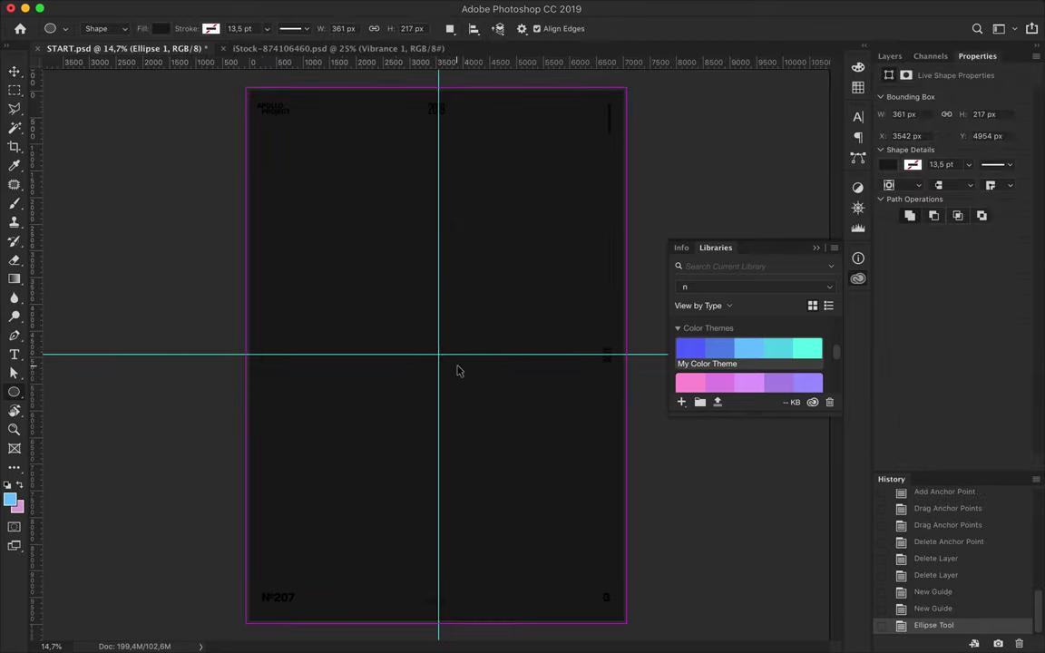
left_click(161, 28)
left_click(88, 52)
key("ctrl+z")
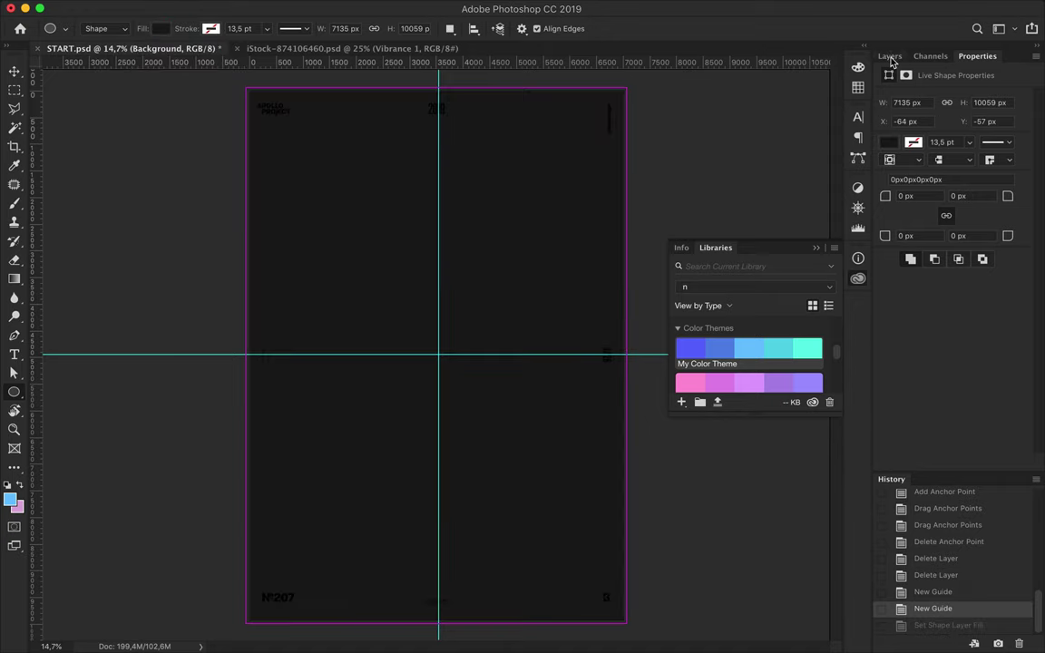
key("F7")
key("ctrl+shift+alt+n")
left_click(438, 353)
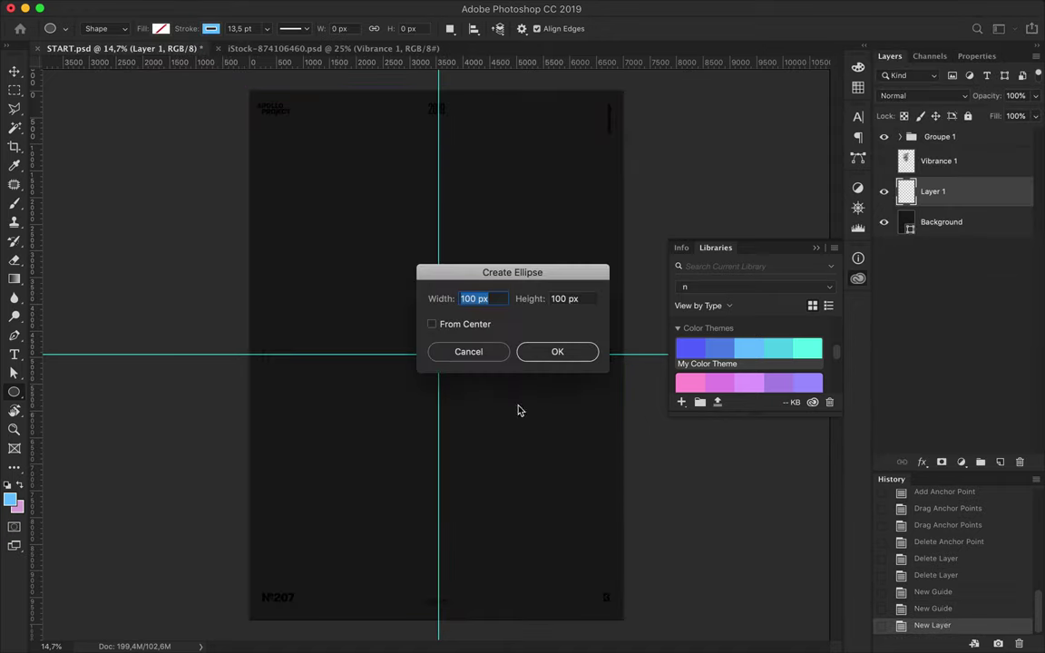
left_click(469, 352)
Draw a circle centred on the guide crossing and thicken its stroke to 23,39 pt
left_click_drag(438, 354, 617, 494)
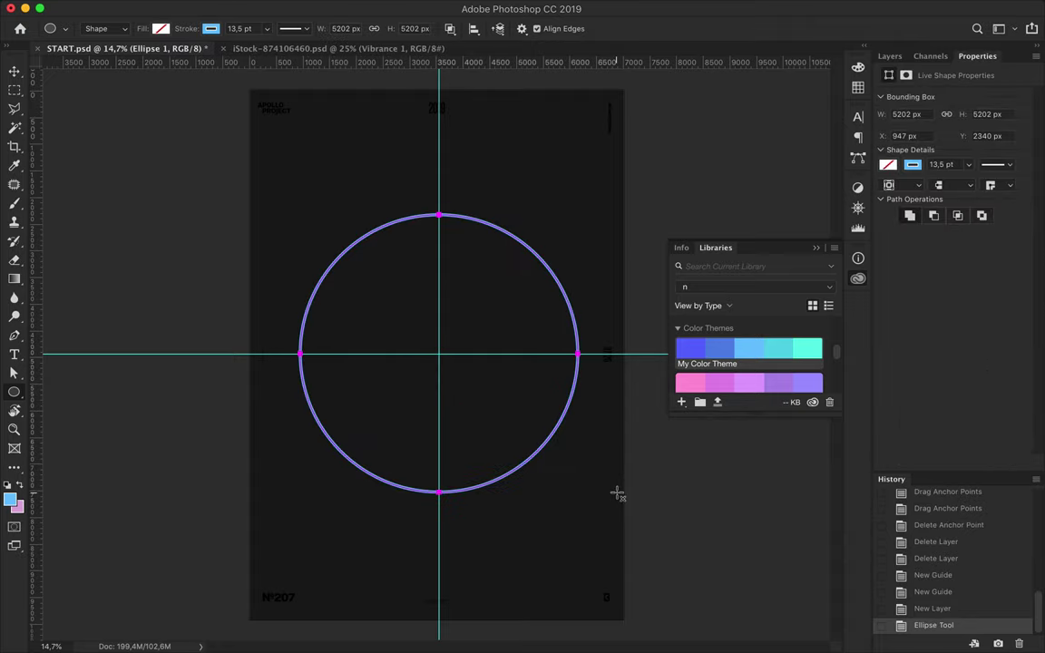
left_click(266, 29)
left_click_drag(263, 48, 282, 48)
Add anchors and delete the ring's bottom, then undo the cut and the added anchors
key("p")
left_click(305, 392)
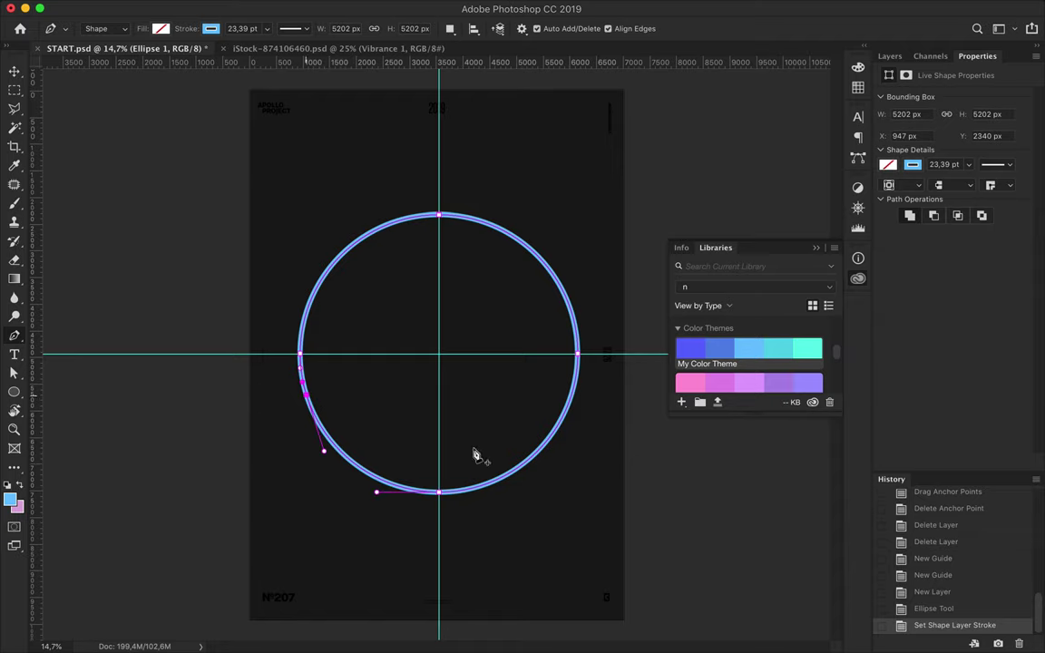
left_click(555, 441)
key("a")
left_click(438, 492)
key("Delete")
key("ctrl+z")
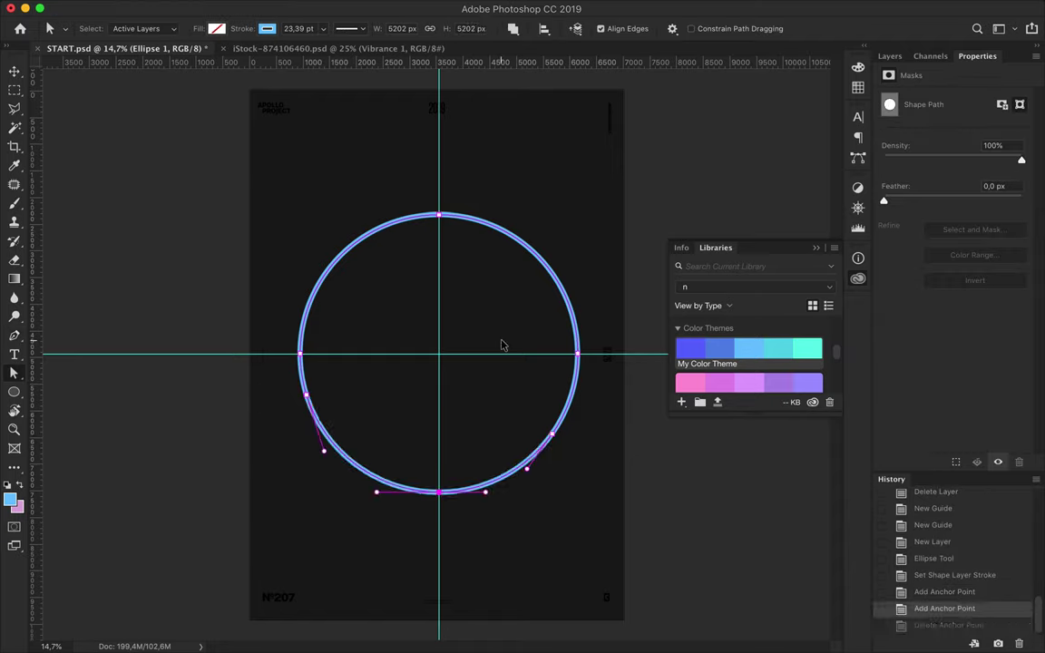
key("ctrl+alt+z")
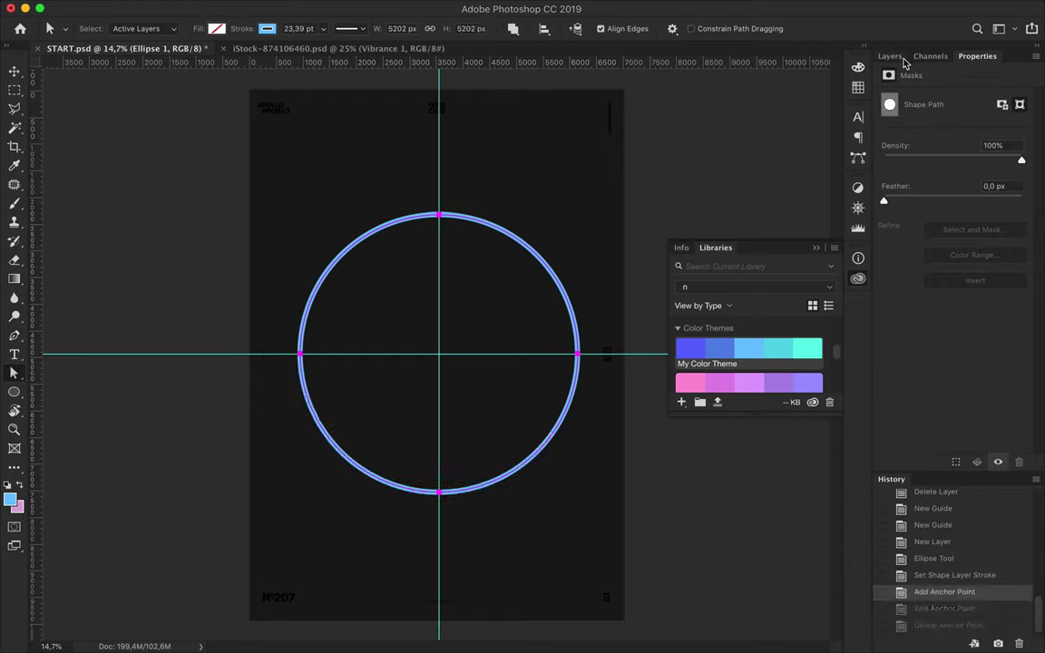
key("ctrl+alt+z")
Duplicate the ring layer, open the original's bottom into an arc, and duplicate the ring again
left_click(890, 56)
left_click_drag(947, 193, 952, 216)
left_click(953, 217)
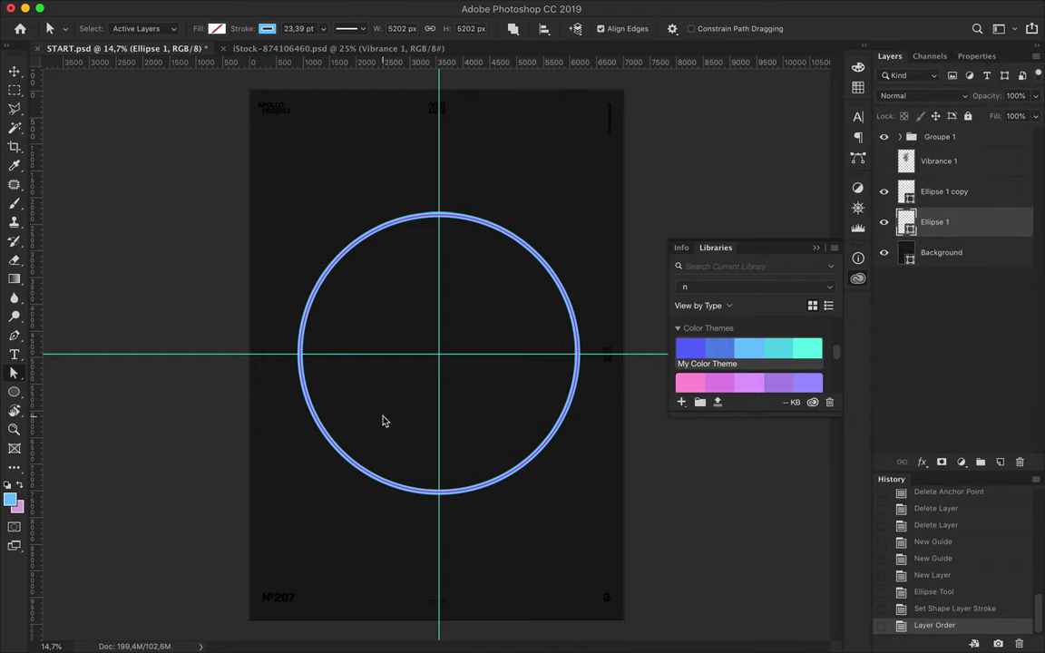
key("p")
left_click(308, 399)
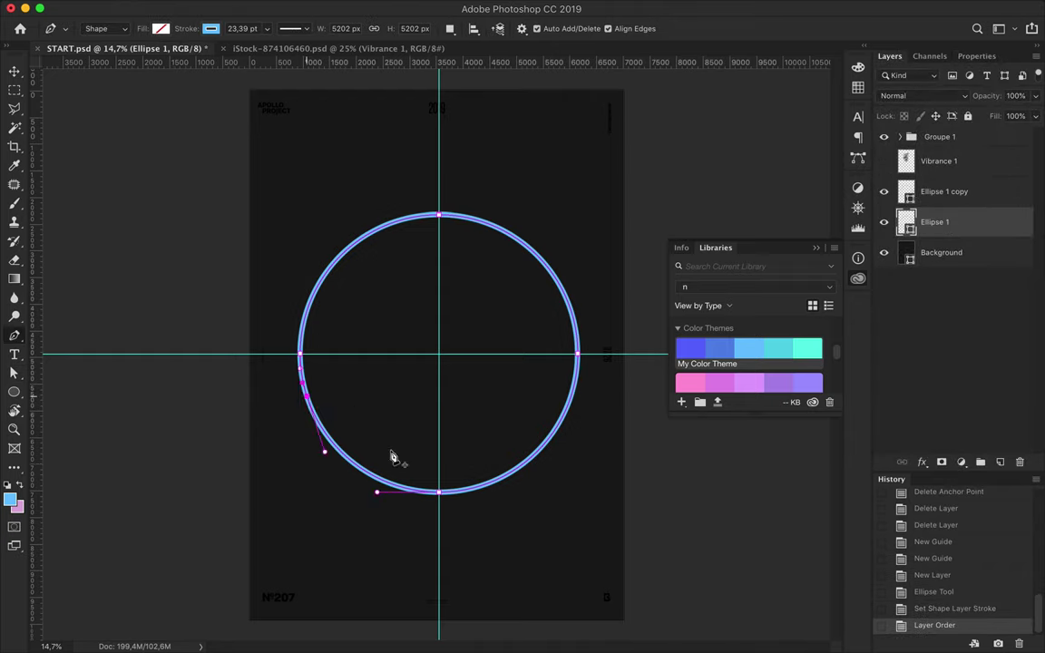
left_click(552, 443)
left_click(438, 492)
key("a")
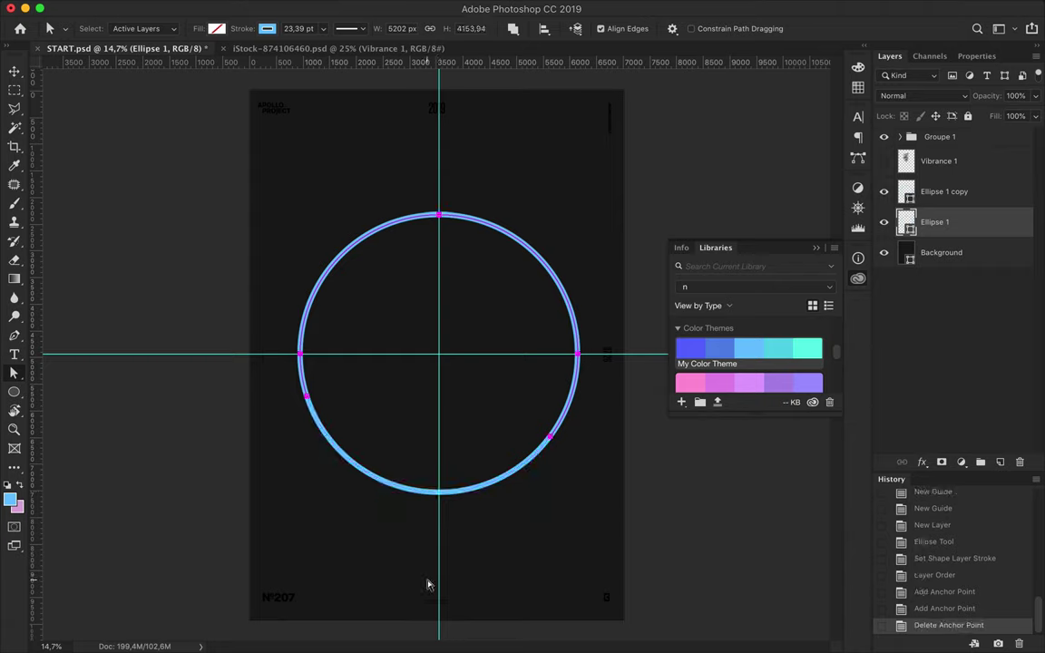
key("v")
key("alt+]")
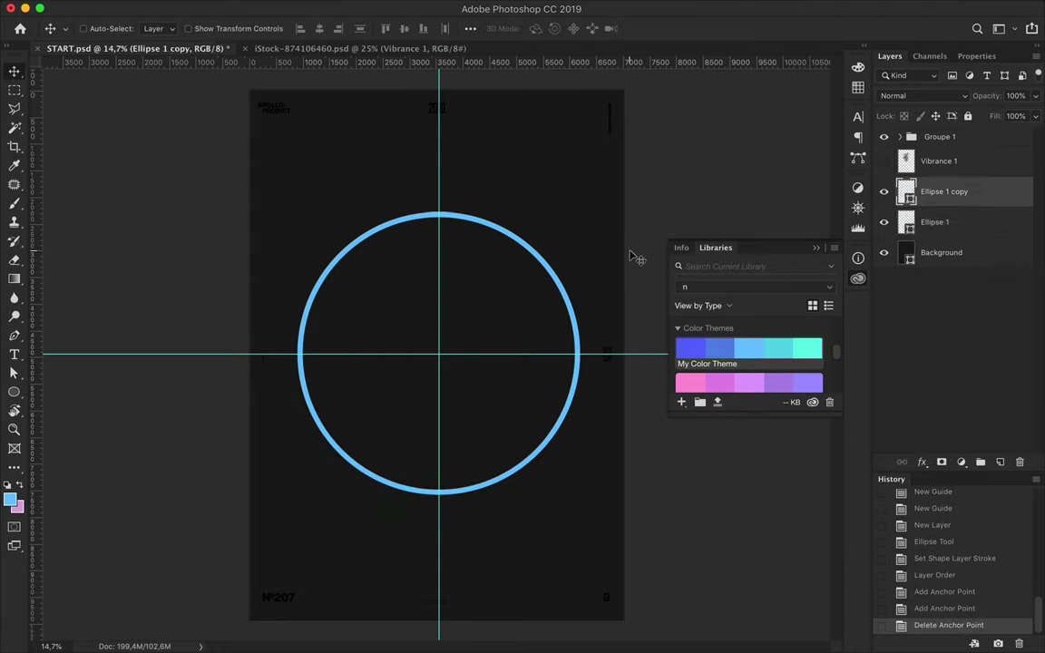
key("ctrl+j")
Thicken the Ellipse 1 copy stroke to about 133 pt and delete its lower anchors, leaving an upper arc
left_click(943, 222)
key("a")
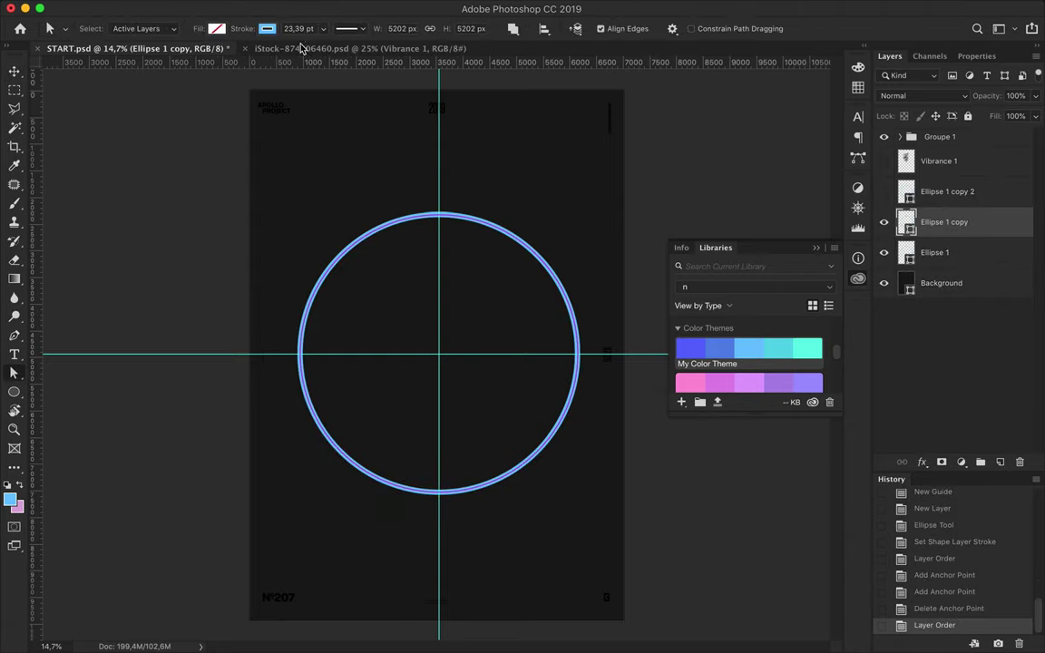
left_click(300, 28)
key("shift+Up")
key("shift+Up")
key("shift+Up")
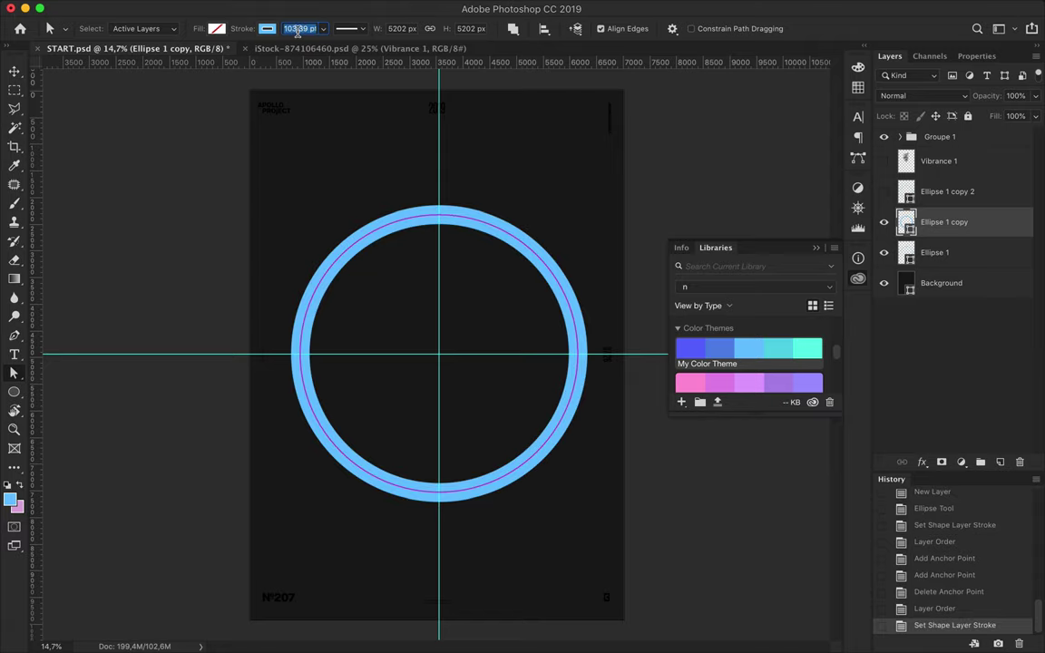
key("v")
key("p")
left_click(345, 250)
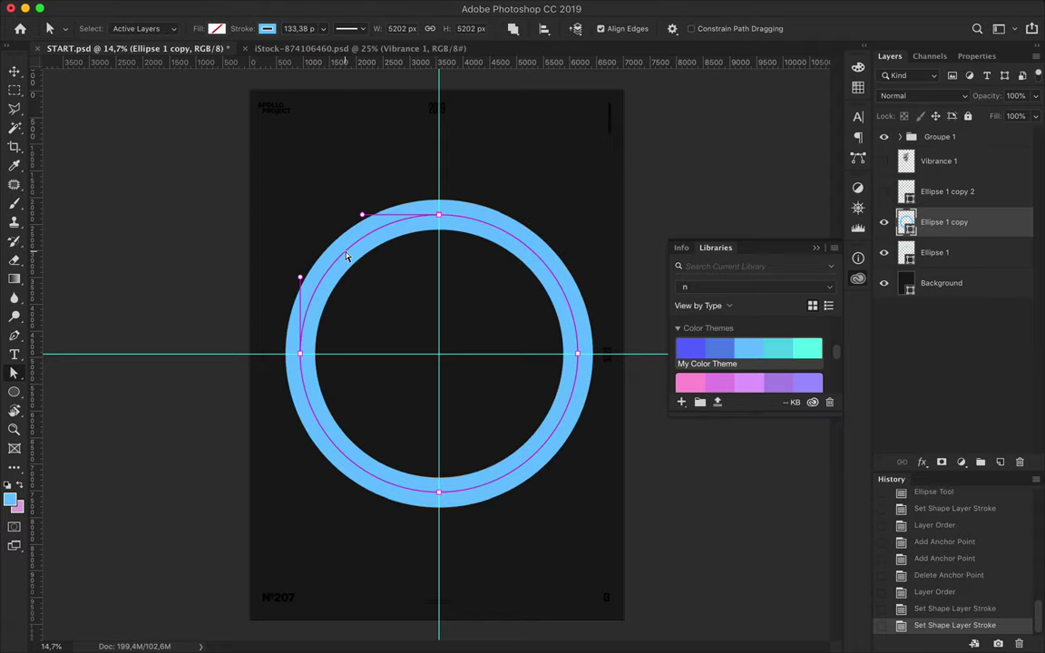
left_click(570, 309)
key("a")
left_click_drag(513, 494, 301, 356)
key("Delete")
Shrink the arc slightly with Free Transform, scaling about the guide crossing
key("ctrl+t")
left_click_drag(457, 261, 439, 354)
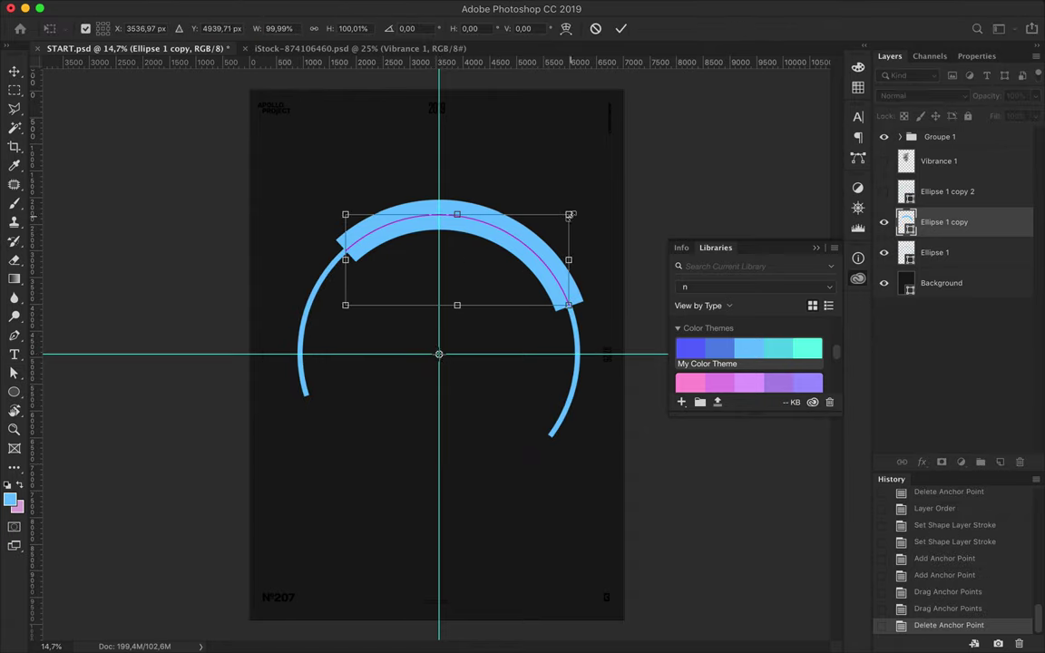
left_click_drag(567, 214, 558, 222)
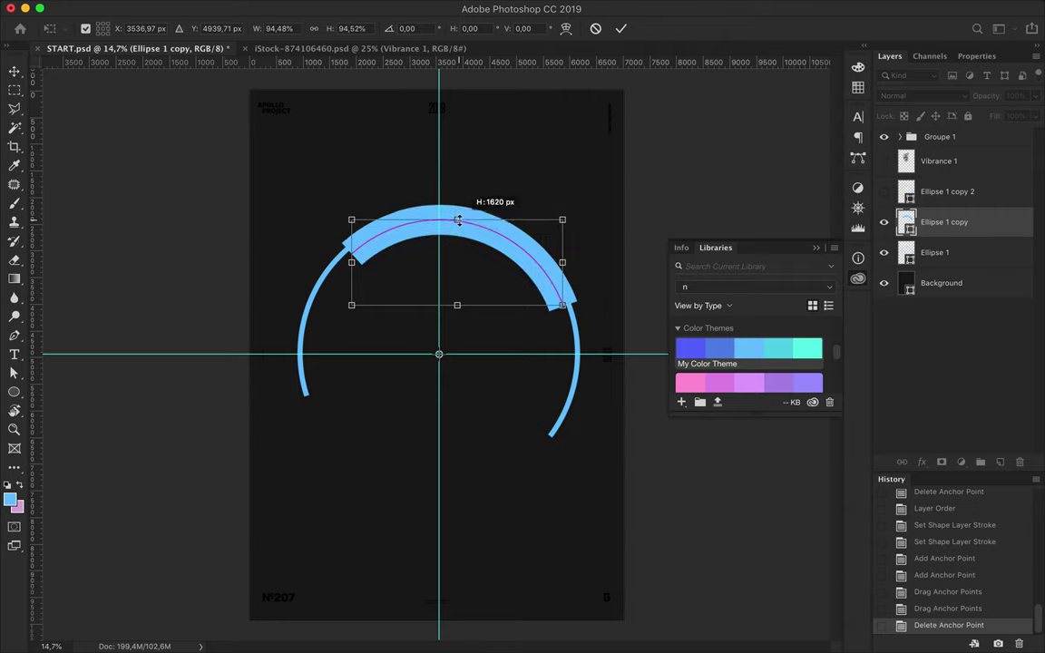
key("Return")
key("v")
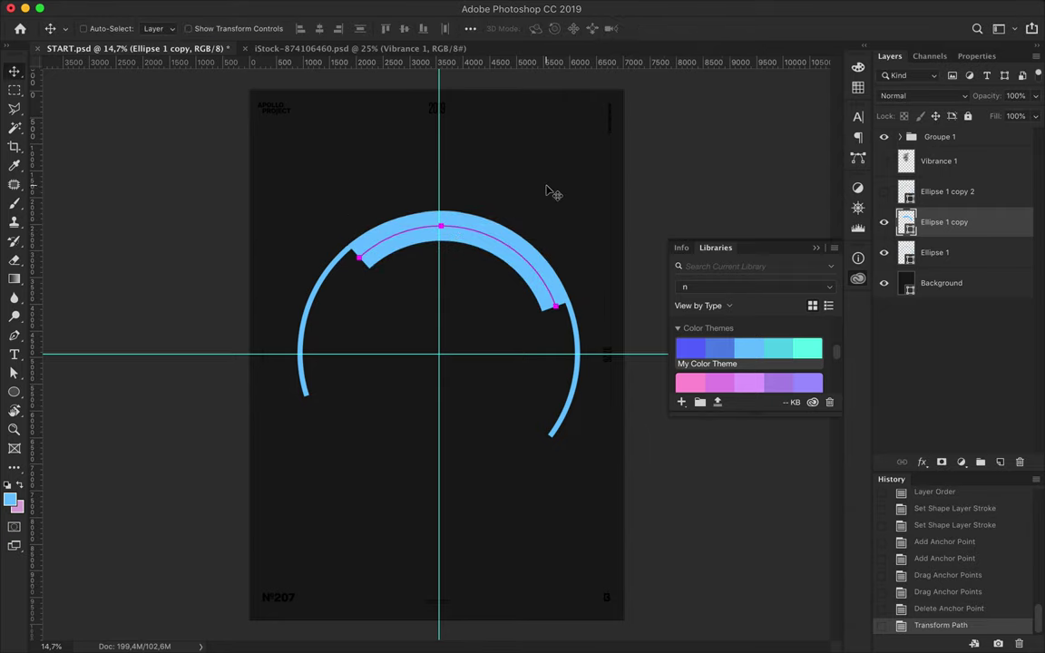
Set the Ellipse 1 ring's stroke width to 133,38 pt
key("a")
left_click(575, 390)
left_click(299, 28)
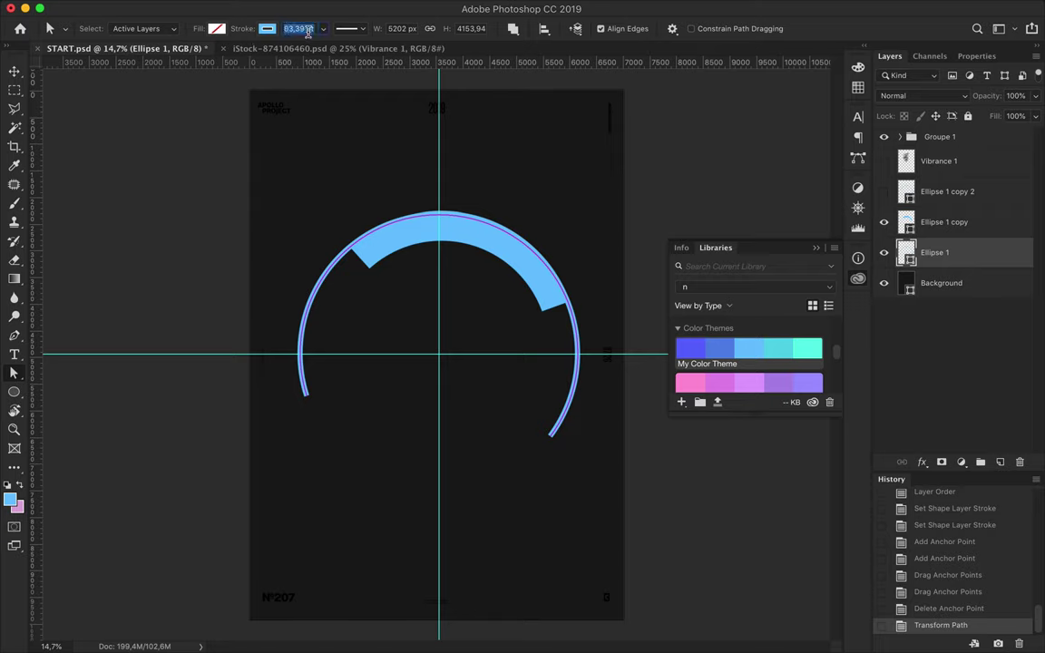
type("133,38")
key("Return")
key("v")
Set the Ellipse 1 copy arc's stroke width to 233,38 pt
left_click(952, 227)
key("a")
left_click(300, 28)
type("233,38")
key("Return")
Shrink the 233,38 pt arc slightly about the guide crossing and show the Ellipse 1 copy 2 ring
key("v")
key("ctrl+t")
left_click_drag(458, 267, 439, 353)
left_click_drag(548, 236, 543, 240)
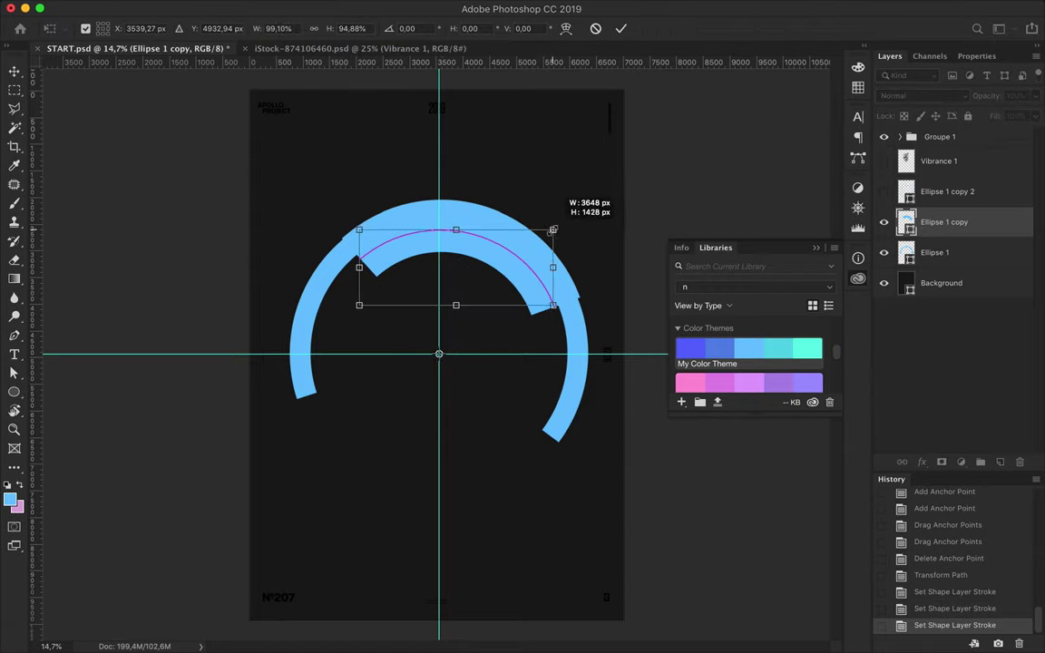
key("Return")
left_click(649, 186)
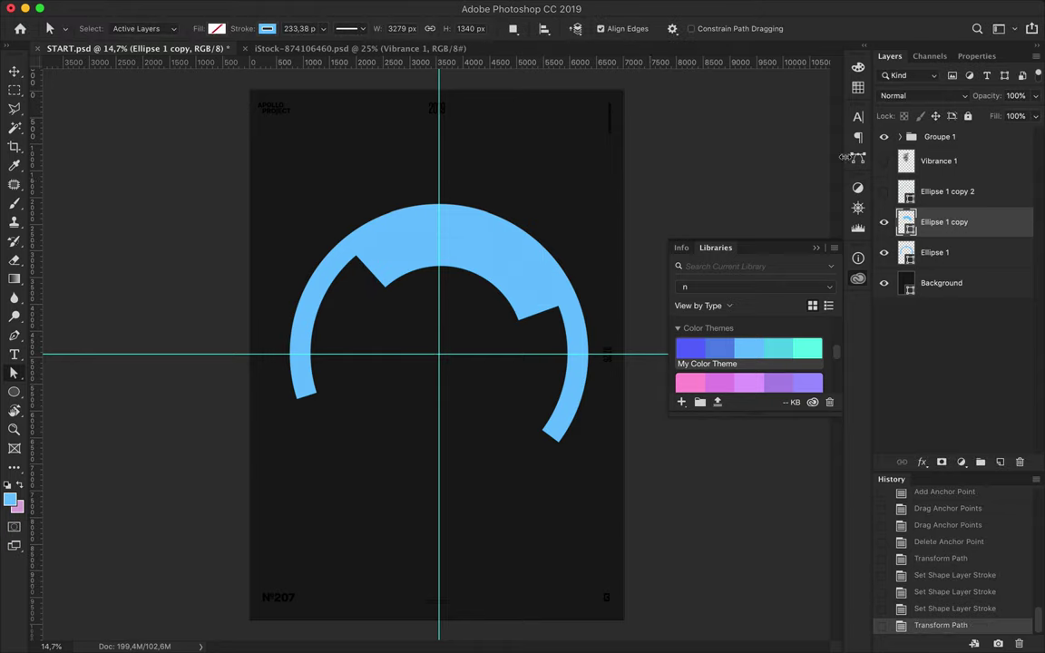
left_click(944, 191)
left_click(884, 191)
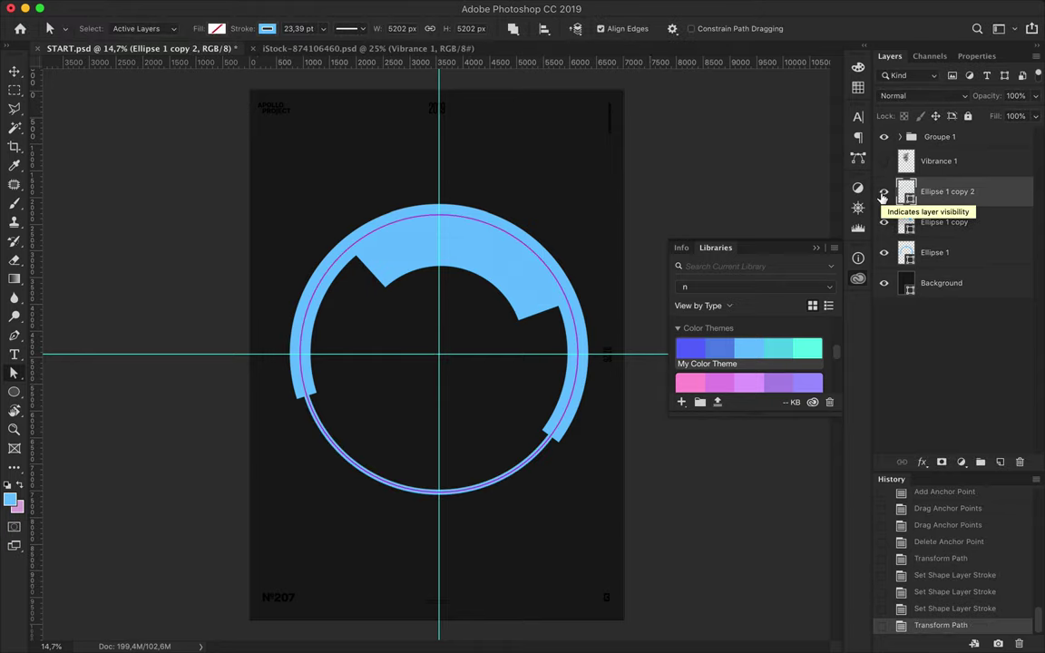
Duplicate Ellipse 1 copy 2, enlarge it to about 107%, and set its stroke to 13,39 pt
left_click_drag(963, 195, 967, 209)
key("ctrl+t")
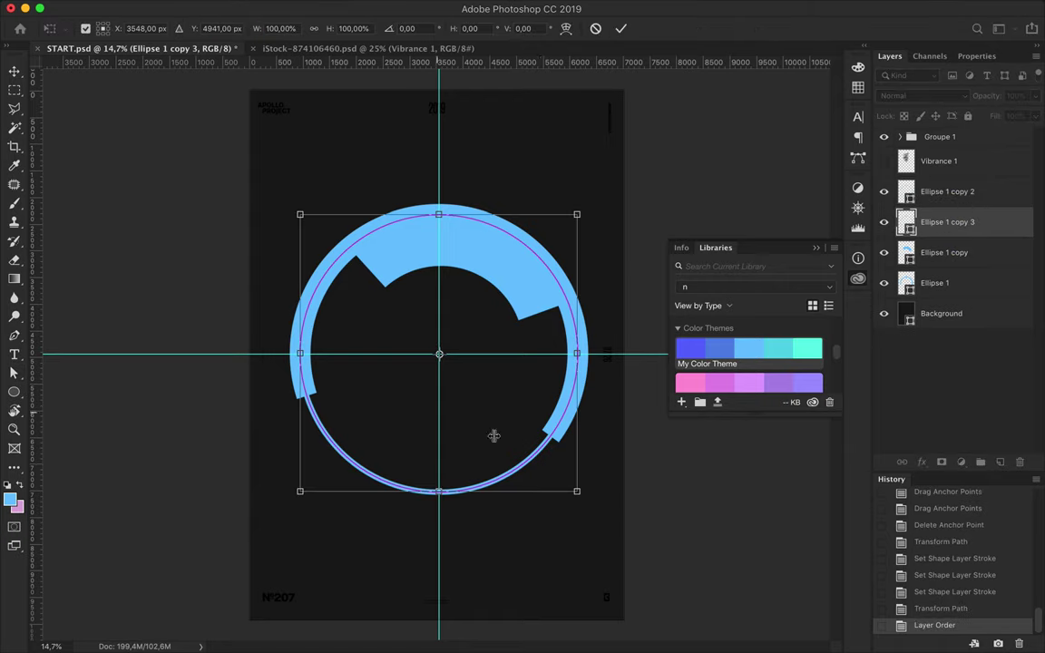
left_click_drag(578, 493, 588, 504)
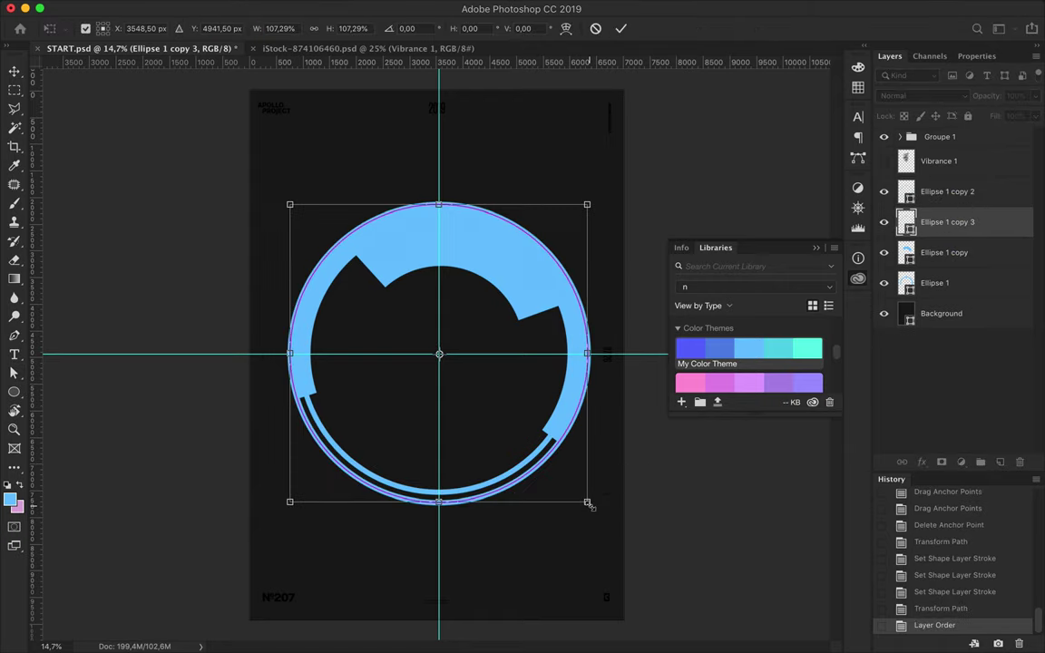
key("Return")
key("a")
left_click(299, 28)
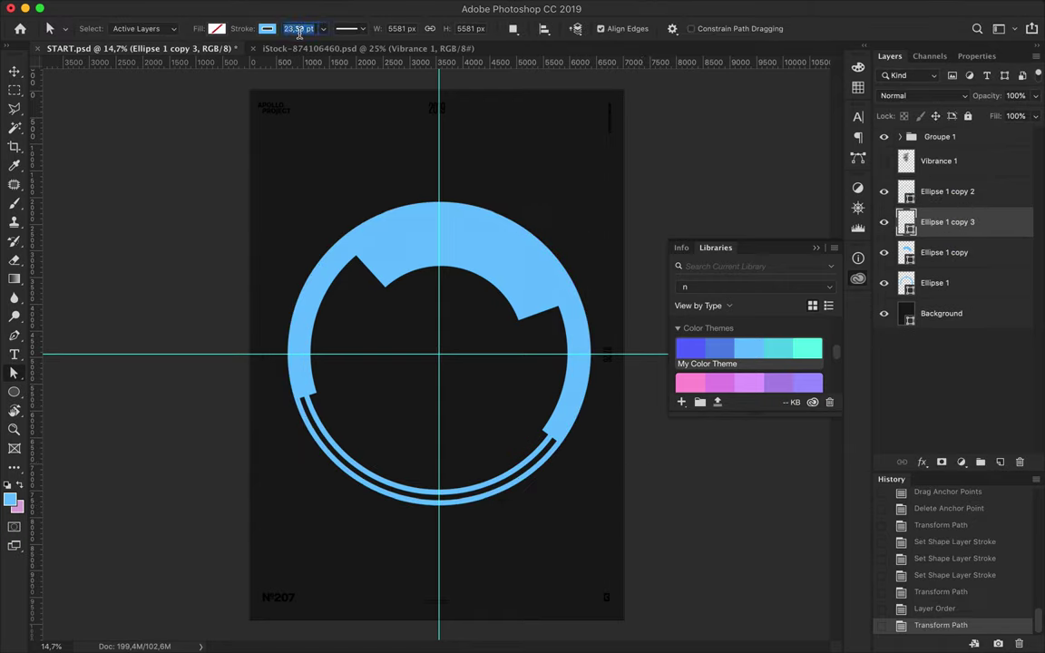
type("13,39")
key("Return")
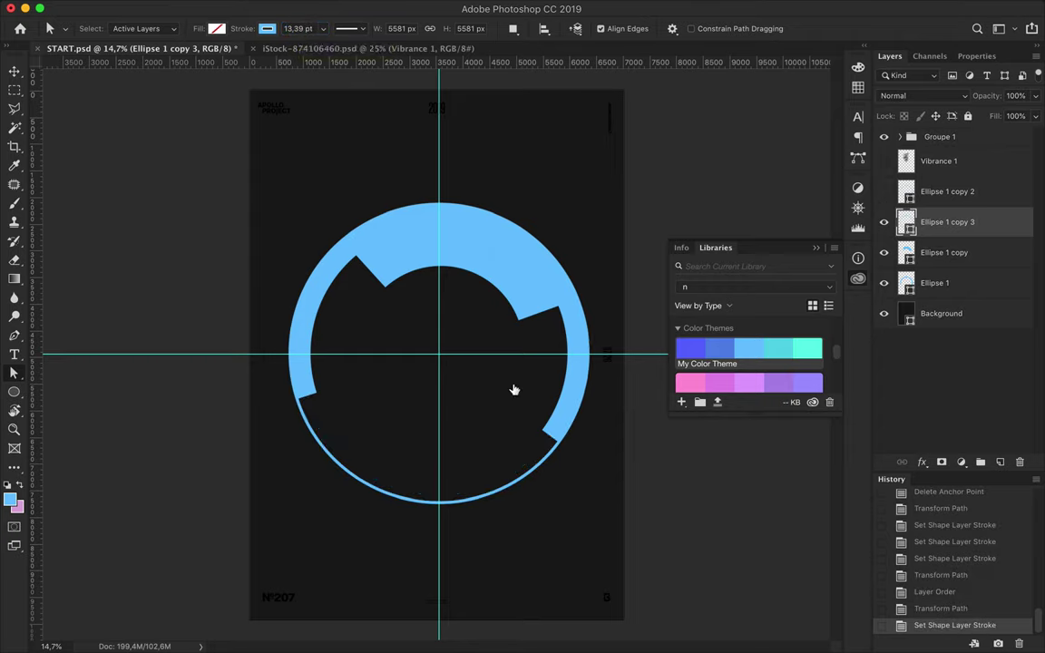
Add anchors on the new ring's lower right and delete that section, leaving an open arc
key("p")
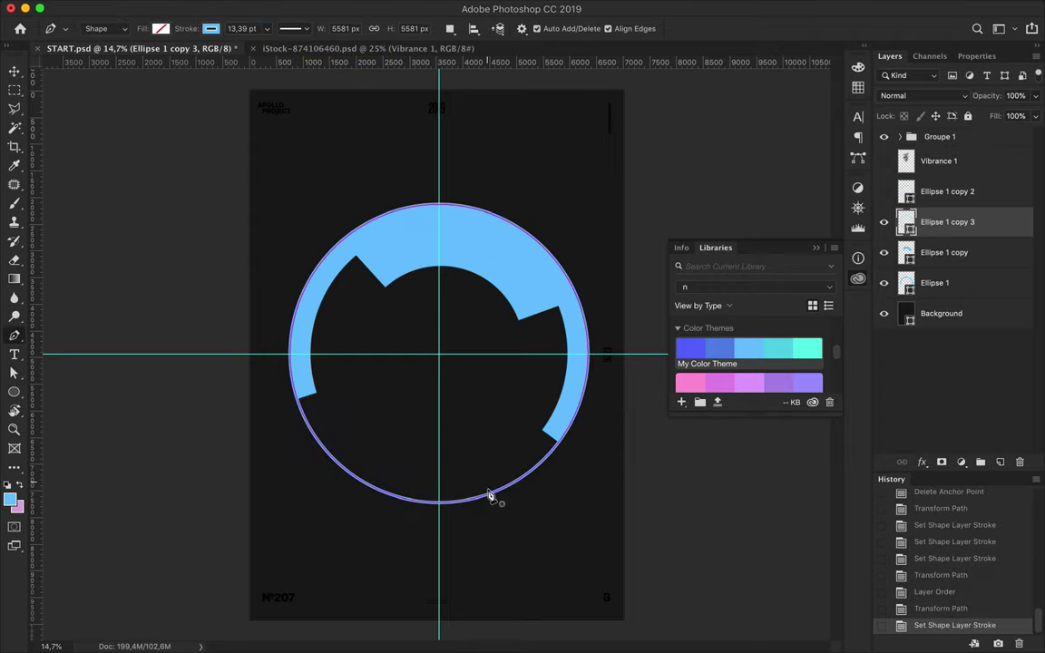
left_click(490, 495)
left_click(541, 462)
left_click(439, 502)
key("a")
left_click(490, 497)
key("Delete")
left_click(559, 531)
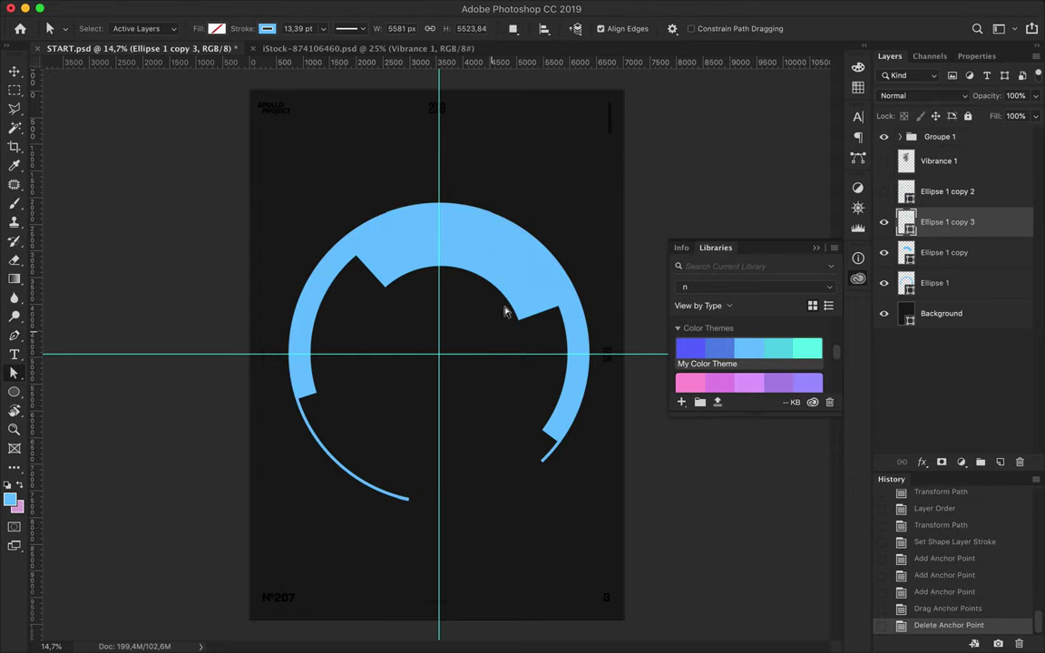
Give the inner arc of Ellipse 1 copy a 288 pt stroke
key("v")
left_click(500, 273)
key("a")
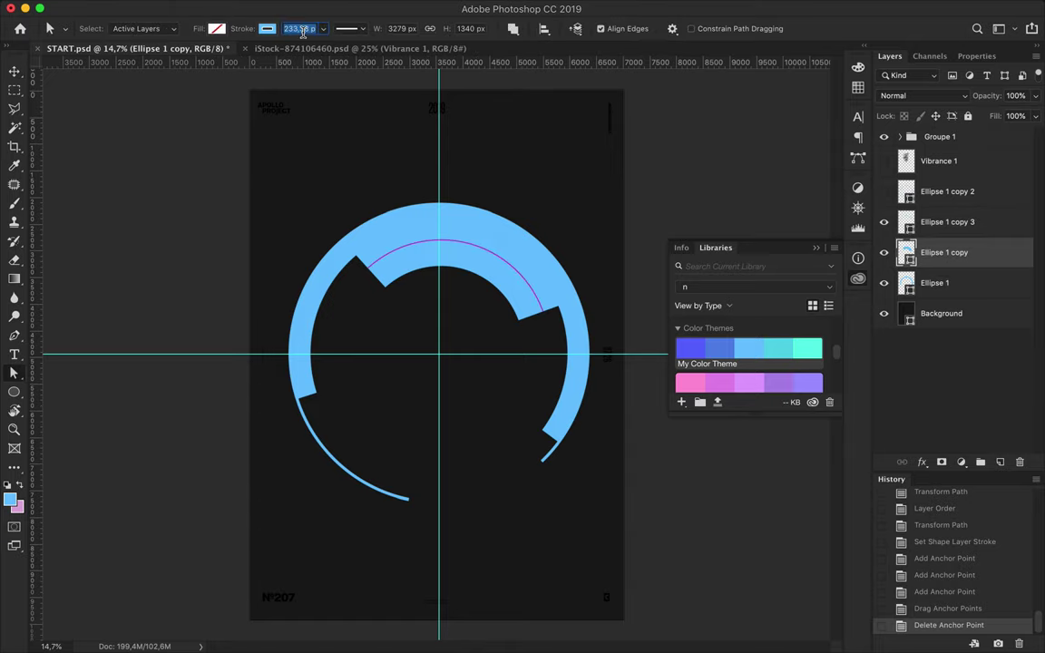
left_click(302, 30)
key("Return")
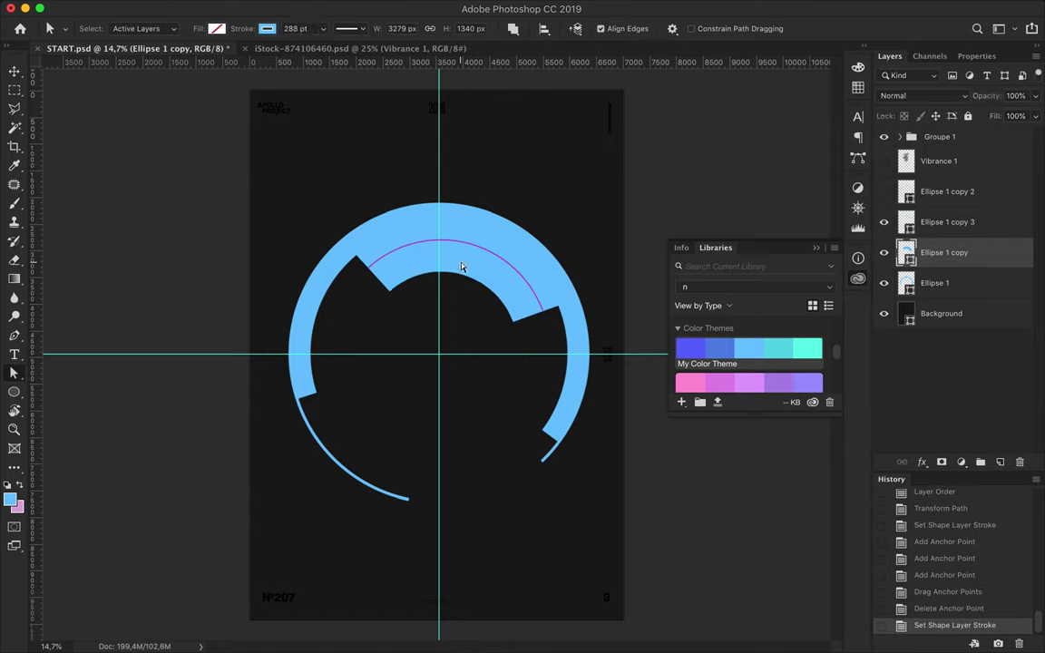
Try scaling the inner arc to about 86% around the guide crossing, then undo it
key("ctrl+t")
left_click_drag(454, 275, 439, 355)
mouse_move(454, 241)
left_mouse_down()
mouse_move(454, 259)
mouse_move(413, 232)
mouse_move(369, 244)
left_mouse_up()
key("Return")
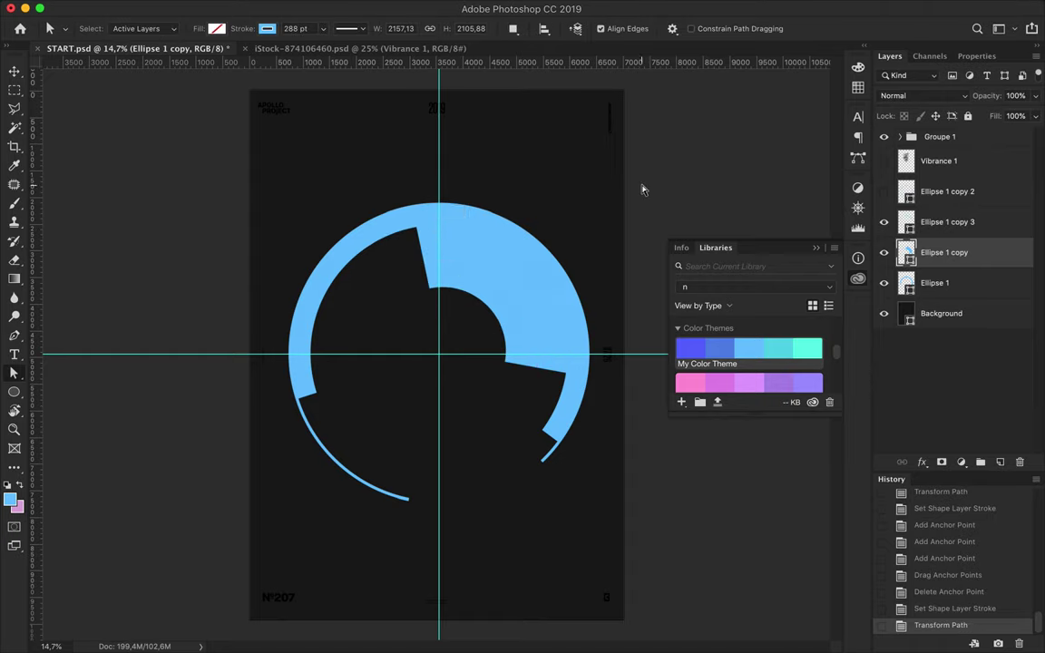
left_click(642, 190)
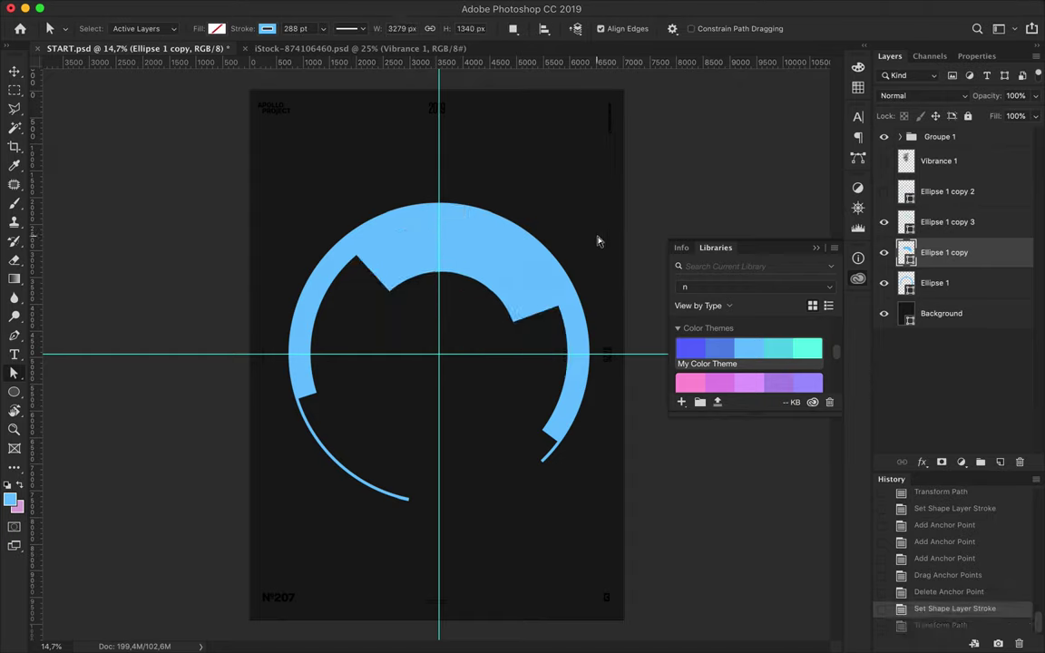
Collapse the Libraries panel and select the three ellipse layers together
key("v")
left_click(816, 247)
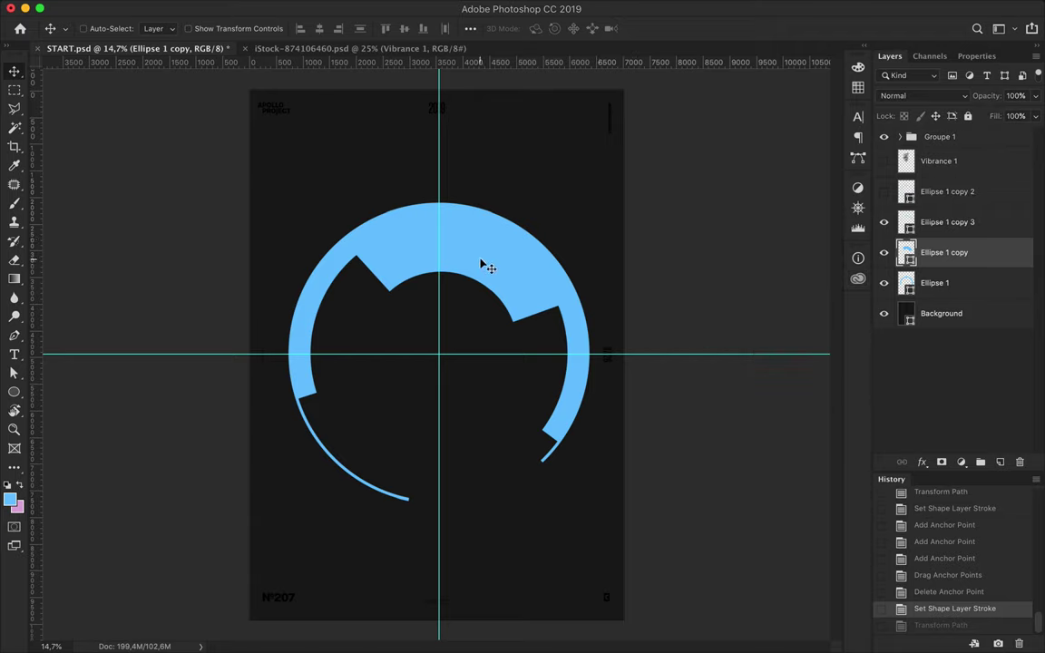
key("a")
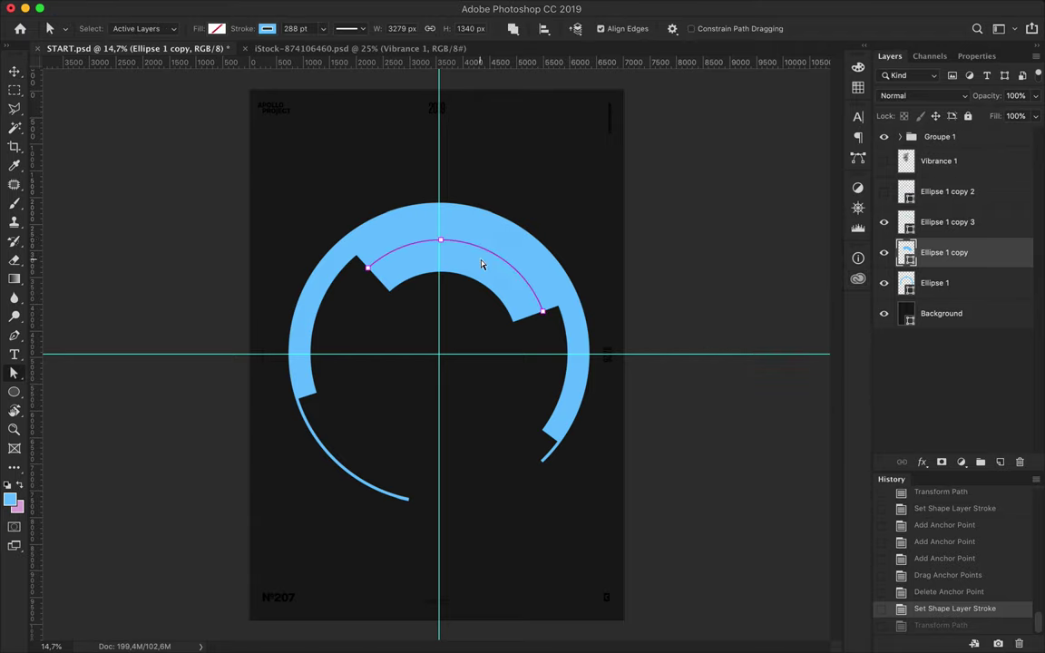
key("v")
left_click(947, 222, "shift")
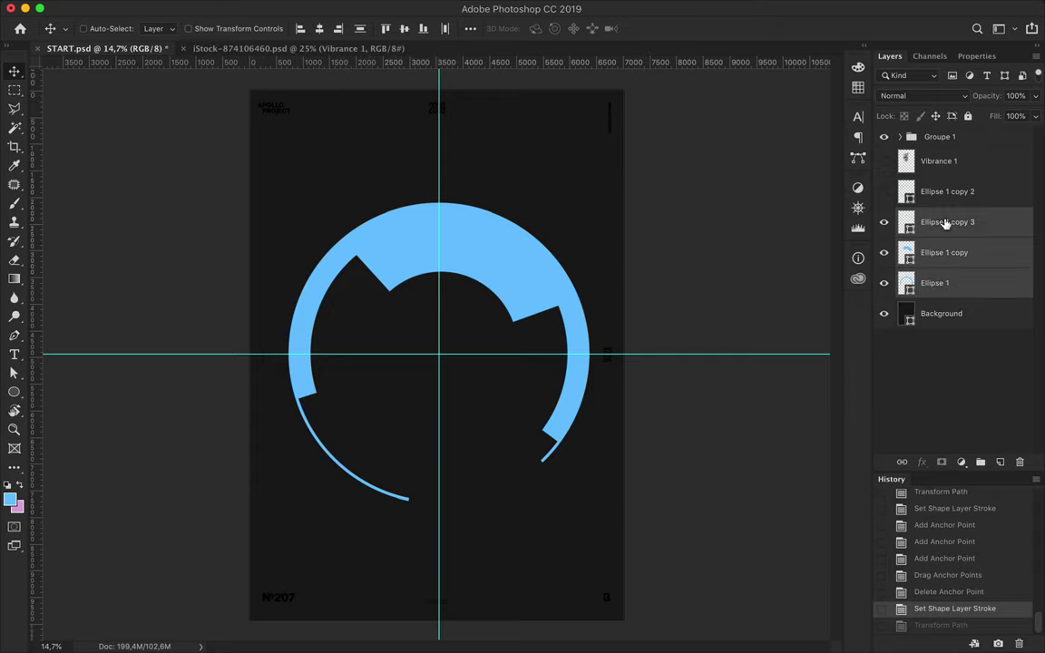
Rasterize the selected ellipse shape layers and merge them into one Ellipse 1 copy 3 layer
key("ctrl+e")
key("ctrl+t")
key("Escape")
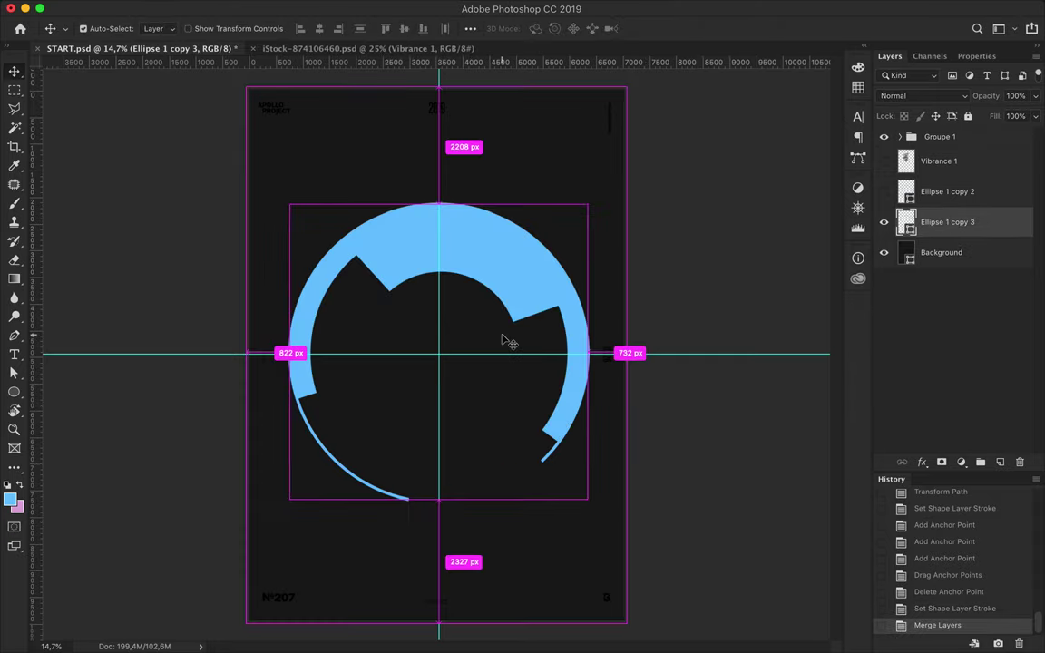
key("ctrl+z")
right_click(869, 214)
left_click(851, 236)
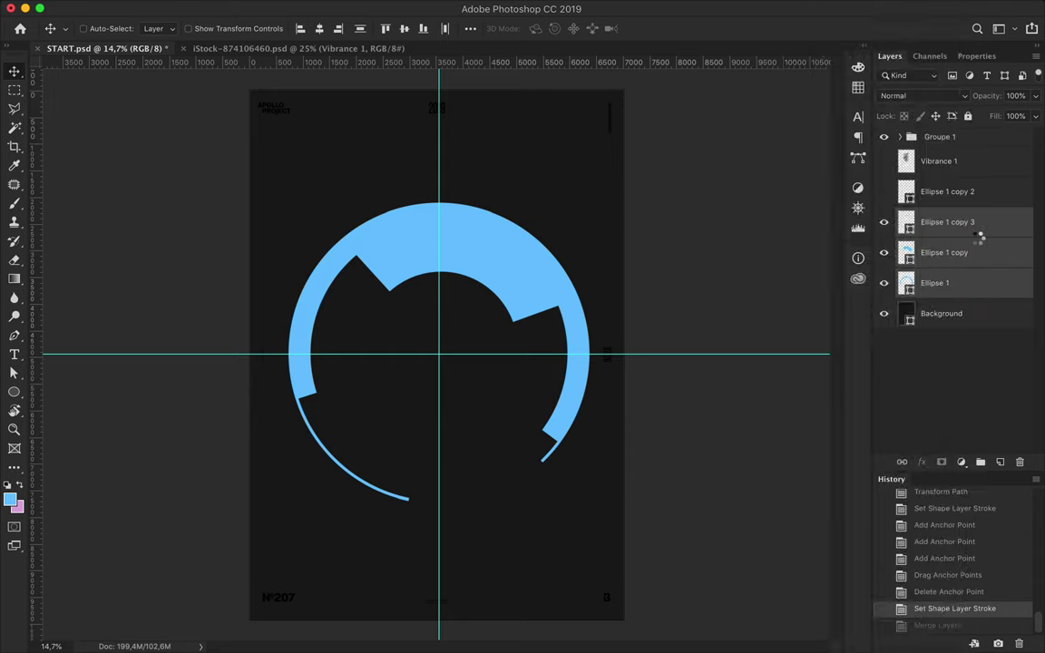
key("ctrl+e")
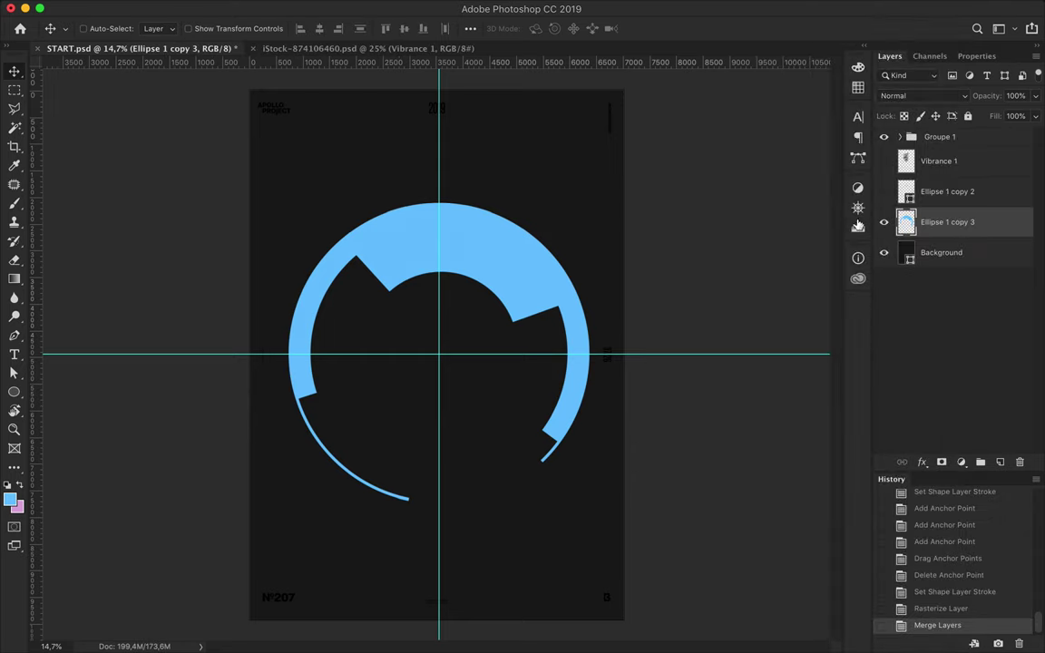
Set a cyan swatch from the saved colour themes as the foreground colour
left_click(858, 278)
double_click(740, 353)
left_click(807, 348)
double_click(807, 348)
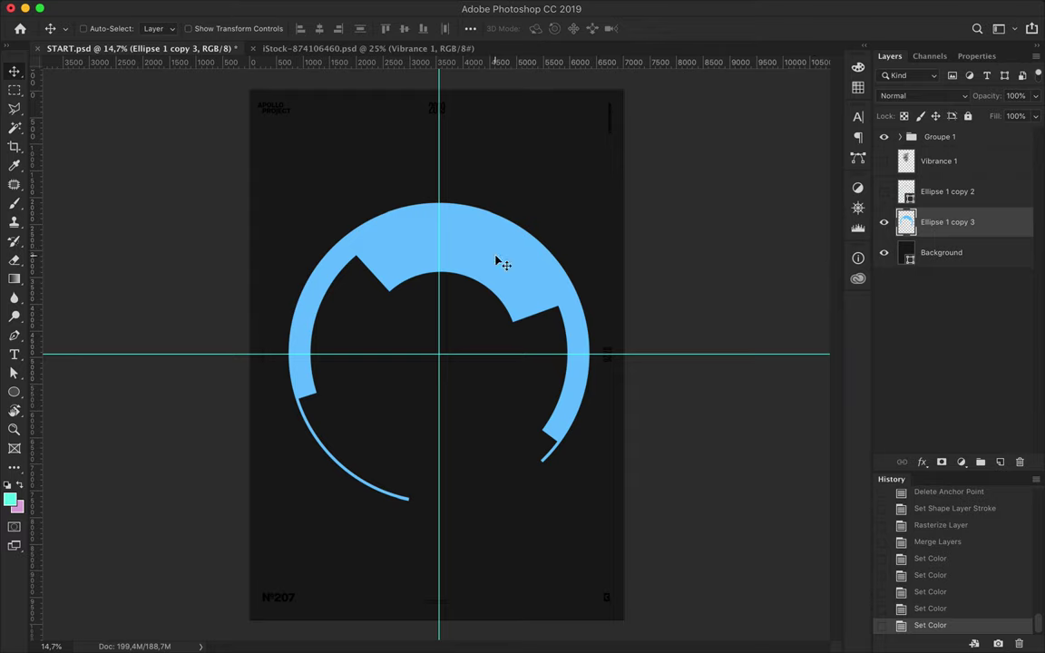
Load the merged ring layer's pixels as a selection
key("a")
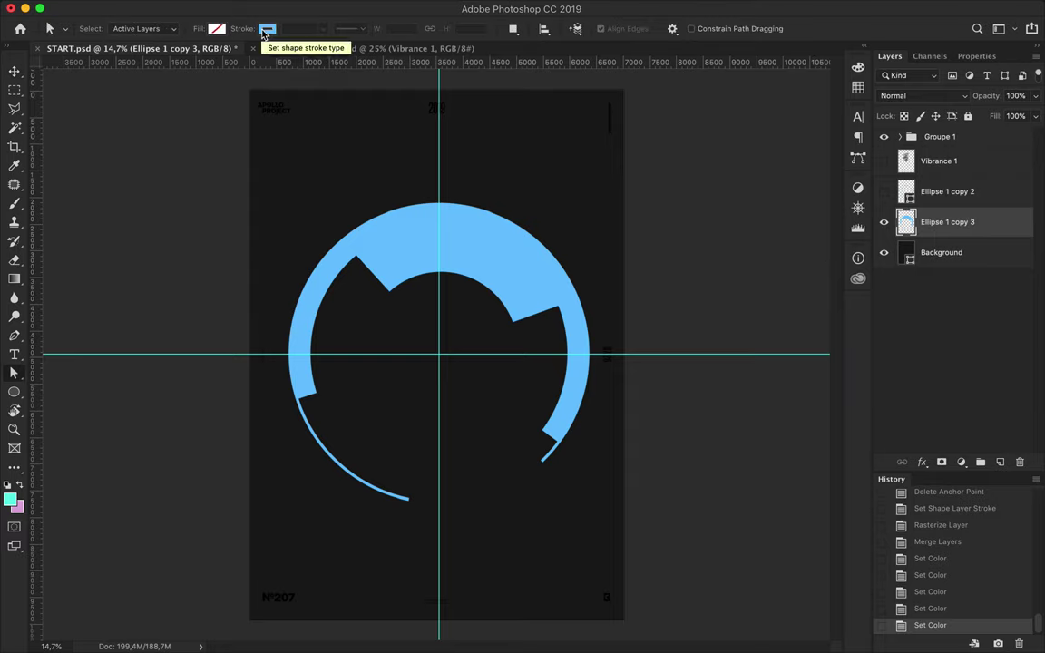
key("v")
left_click_drag(499, 263, 567, 238)
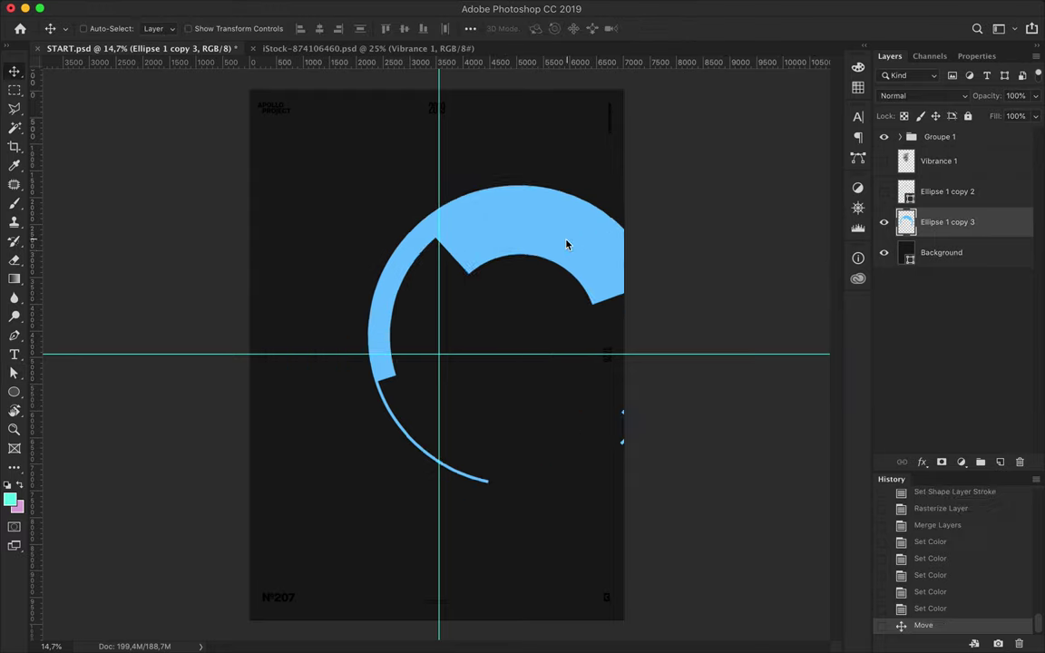
key("ctrl+z")
key("a")
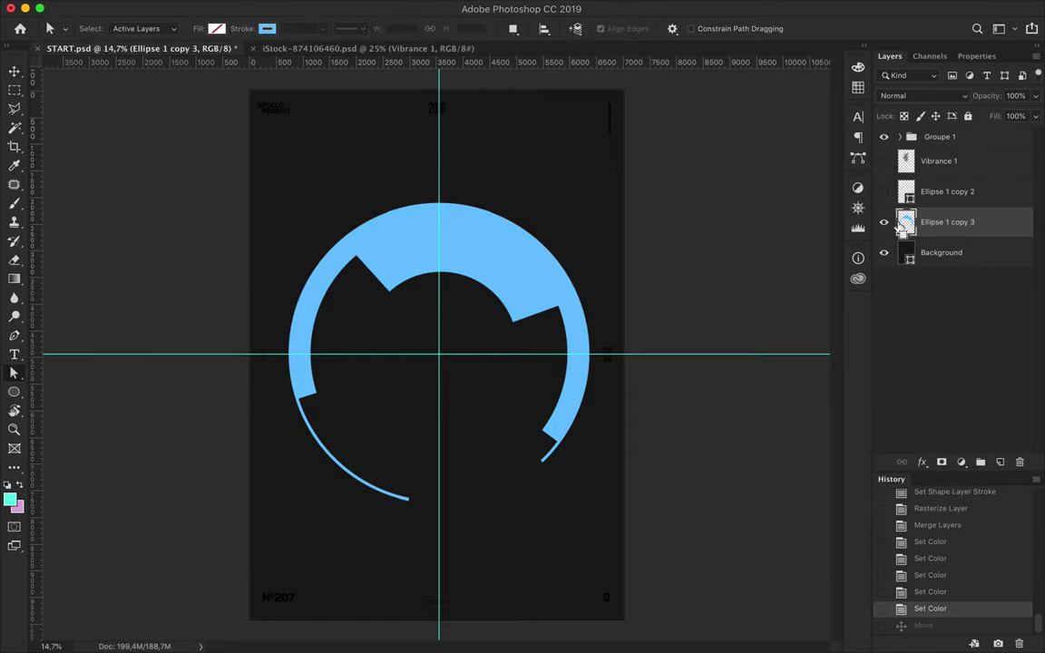
left_click(904, 224, "ctrl")
Select the Gradient tool and create a new gradient preset in the Gradient Editor
key("b")
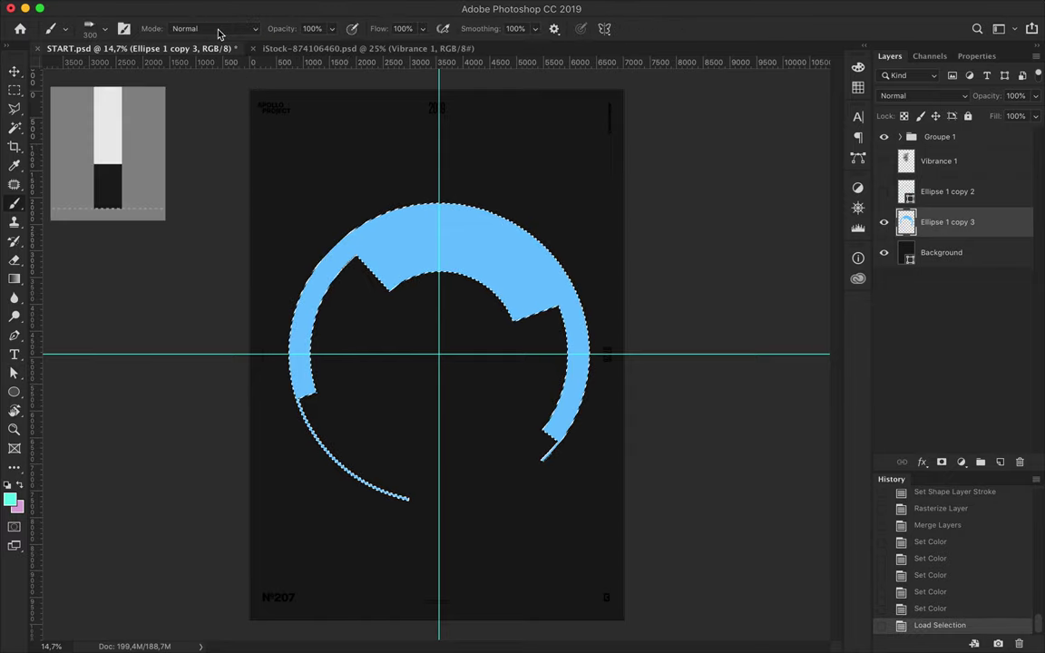
key("g")
left_click(118, 28)
scroll(402, 169, "down", 1)
scroll(402, 169, "down", 2)
left_click(415, 205)
left_click(667, 312)
left_click(858, 87)
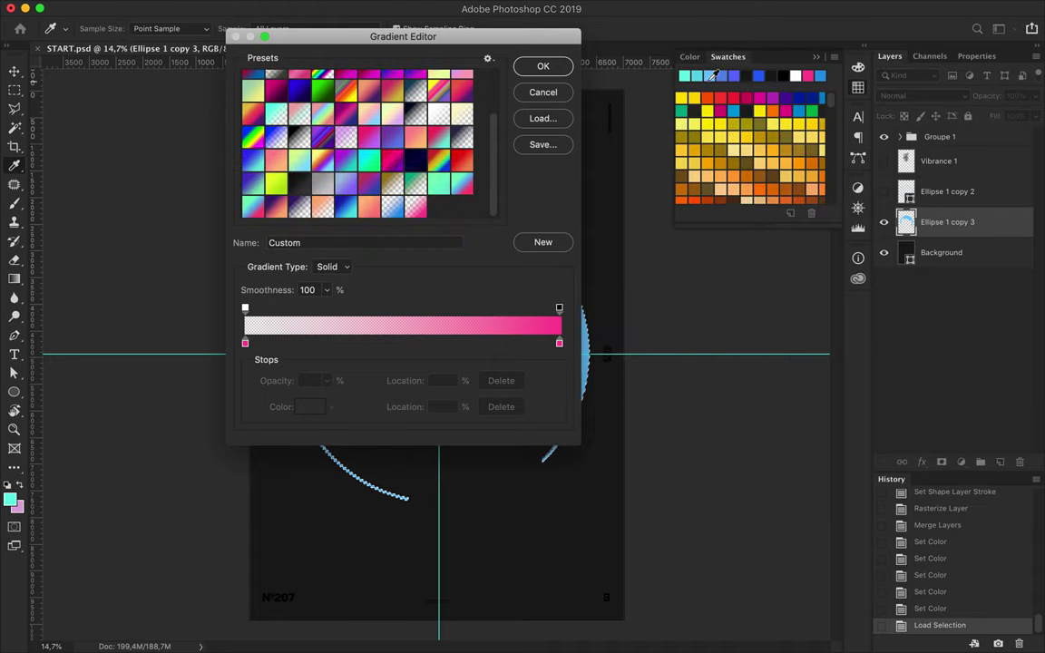
Set the gradient stops to blue on the left and cyan on the right, fully opaque
double_click(559, 343)
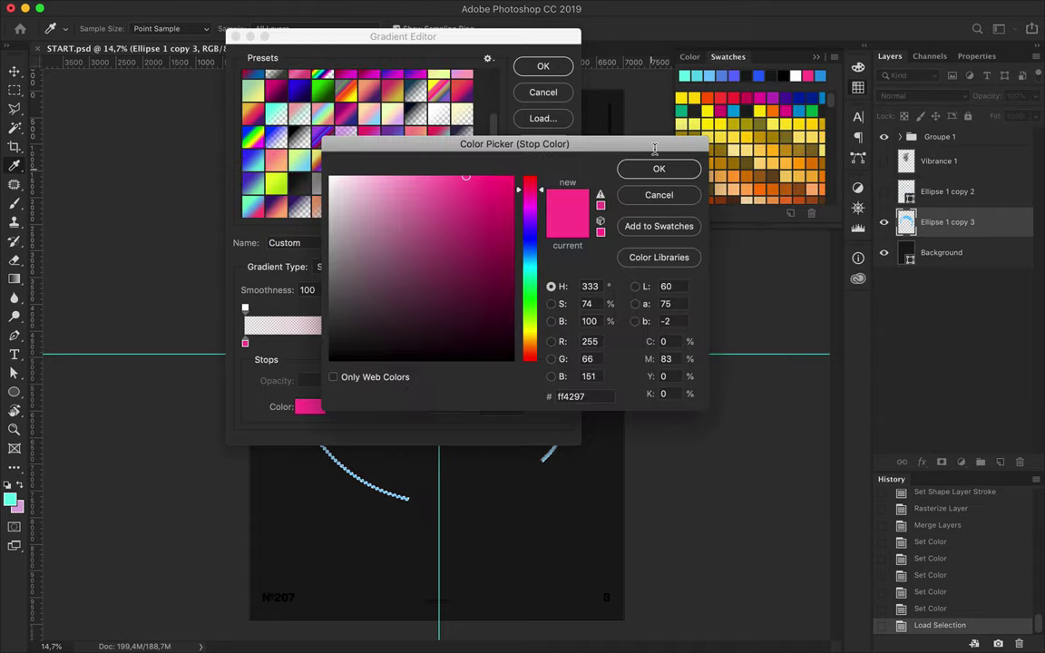
left_click(684, 75)
left_click(658, 168)
left_click(244, 343)
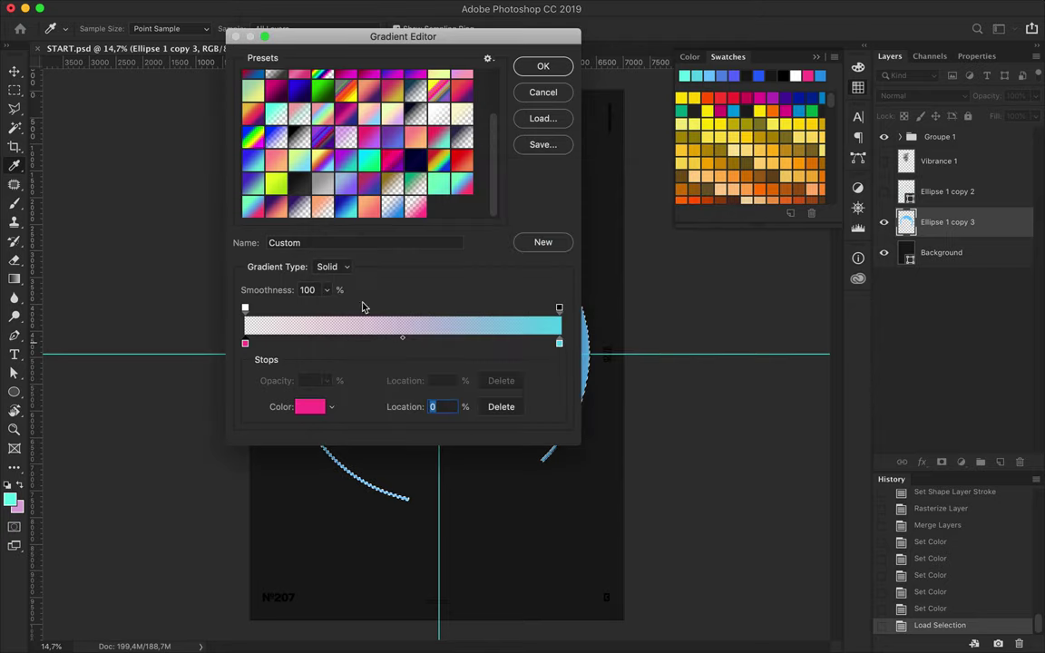
double_click(245, 342)
left_click(745, 76)
left_click(658, 168)
left_click(244, 308)
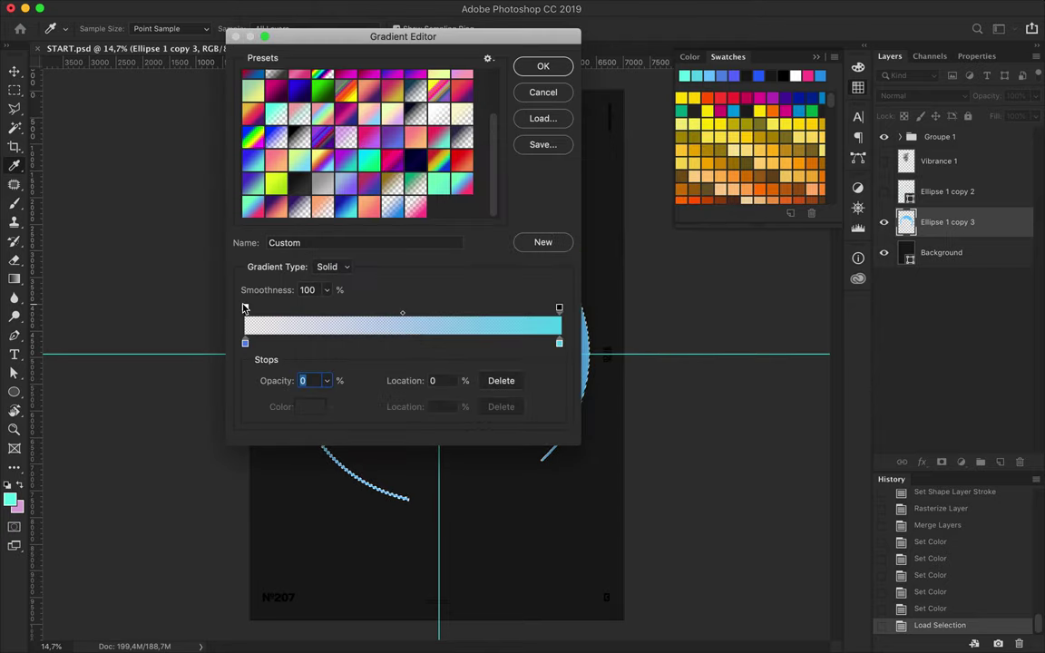
left_click_drag(331, 383, 418, 404)
left_click(544, 73)
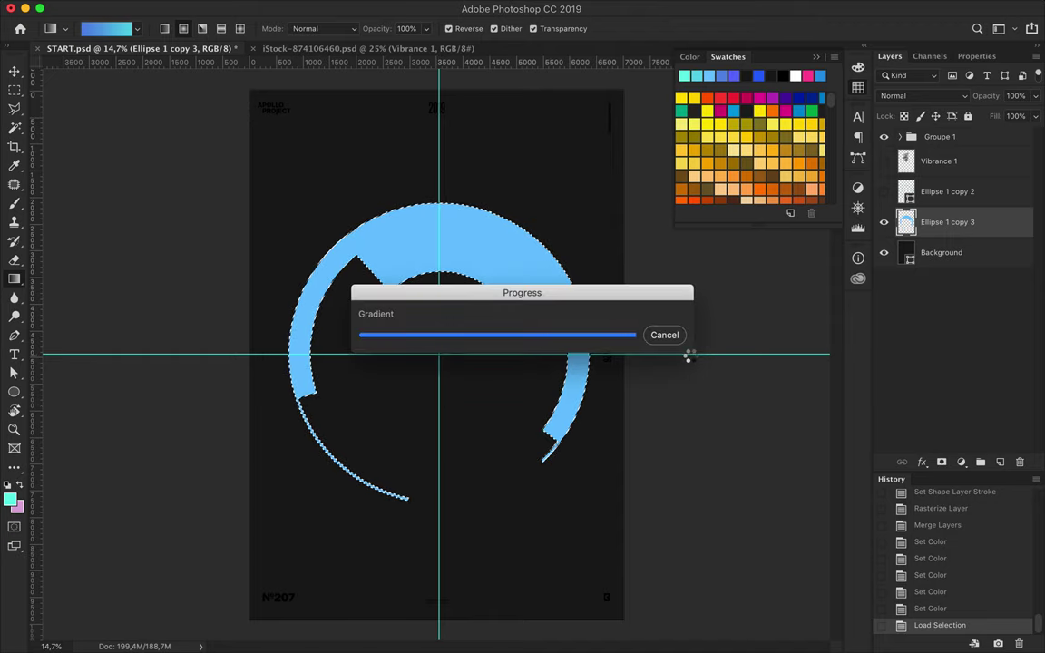
Fill the ring selection with the gradient from bottom to top, then deselect
left_click_drag(518, 354, 601, 353)
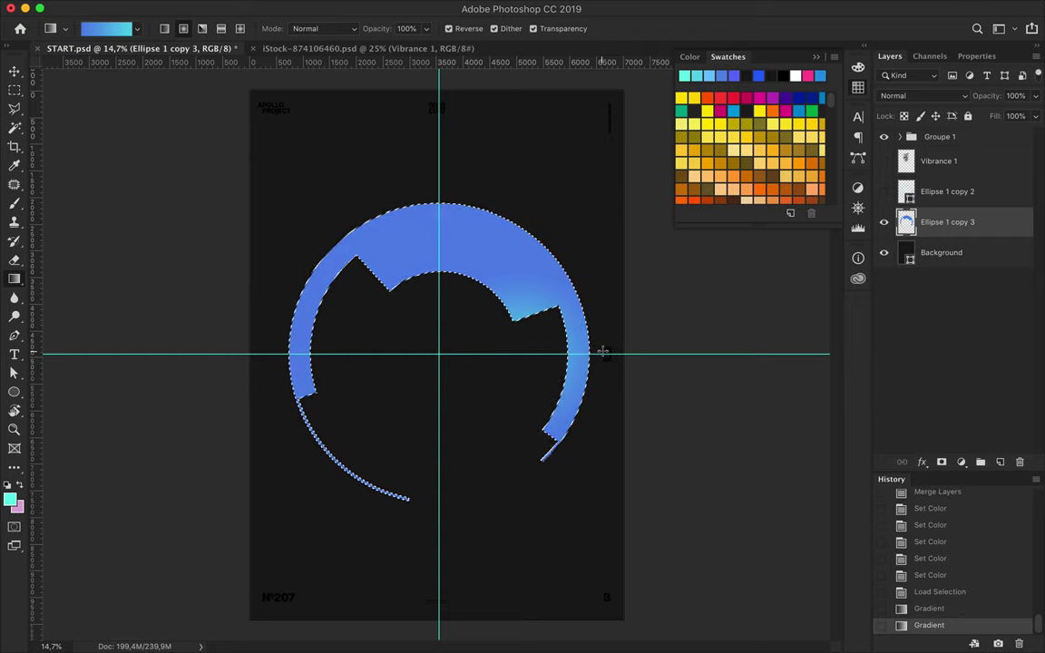
left_click_drag(439, 354, 443, 170)
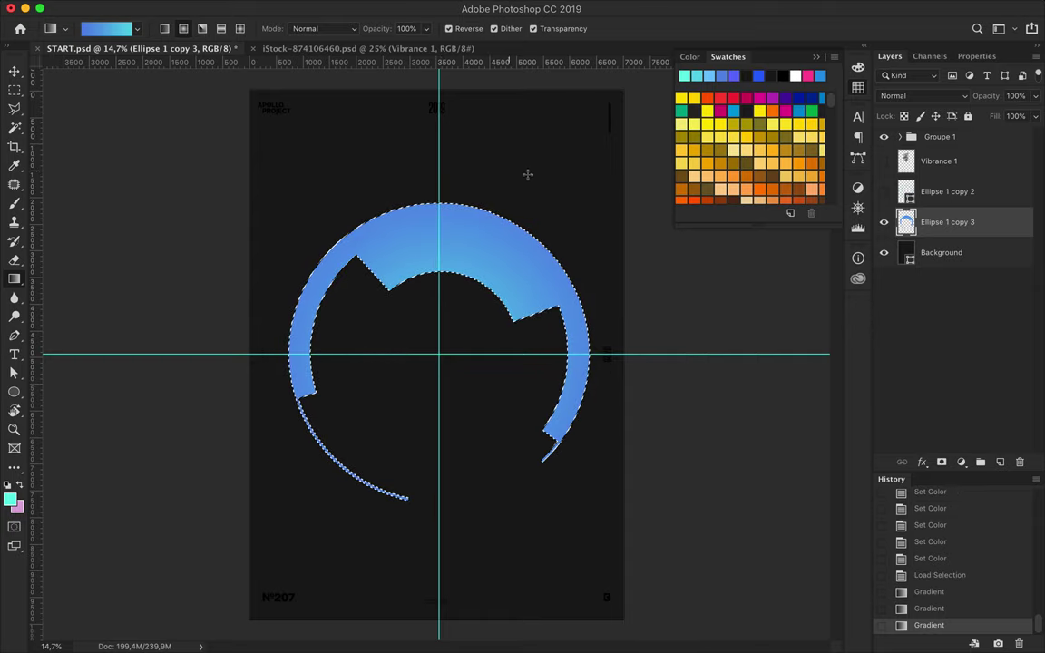
key("m")
key("ctrl+d")
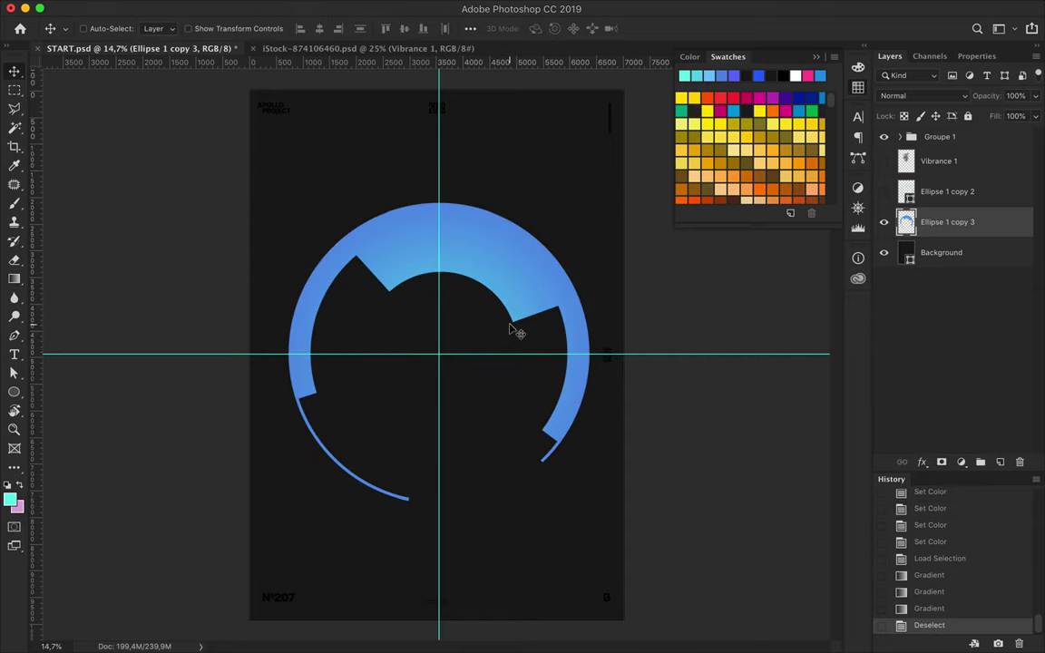
Show the hidden Ellipse 1 copy 2 thin ring and enlarge it around the poster centre
left_click(949, 190)
left_click(883, 192)
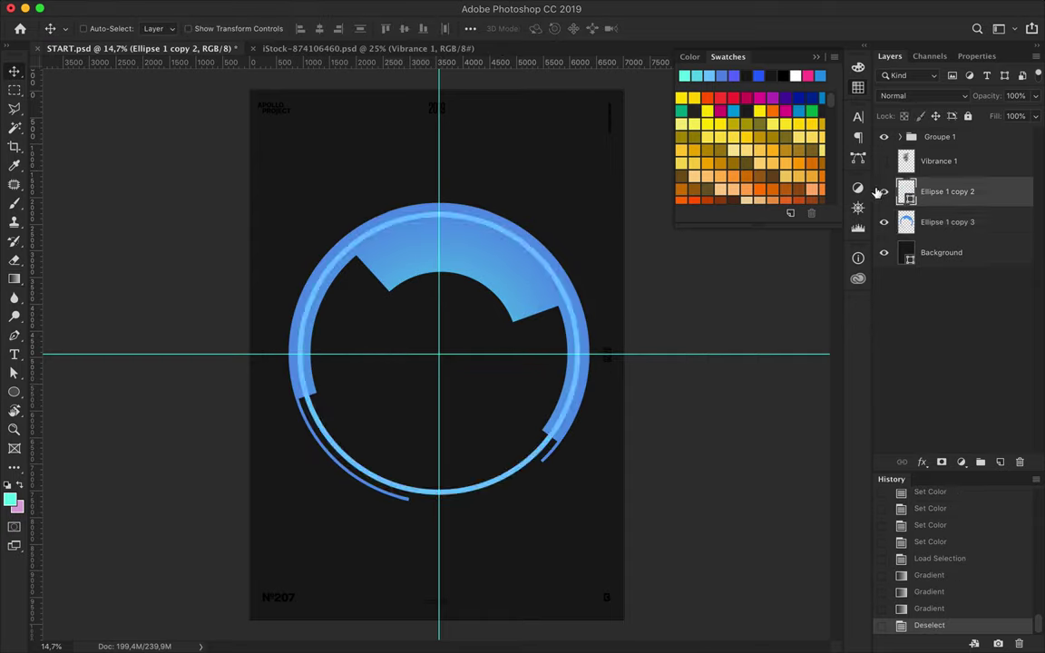
key("ctrl+t")
left_click_drag(579, 494, 605, 520)
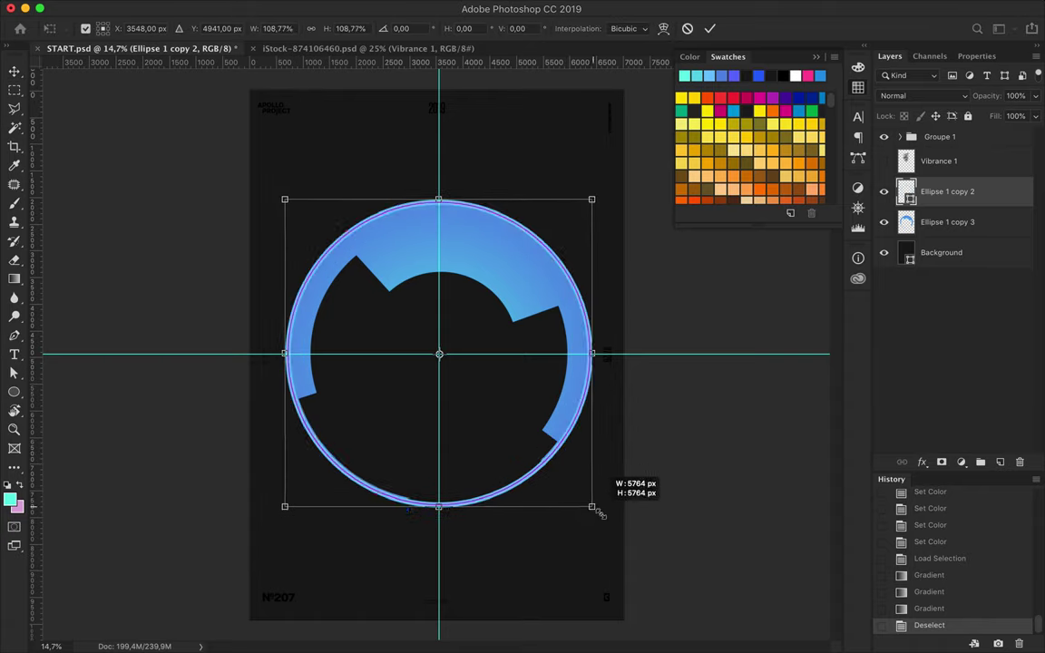
key("Return")
Duplicate the ring and delete its lower path points, leaving only a top arc
left_click_drag(943, 191, 943, 236)
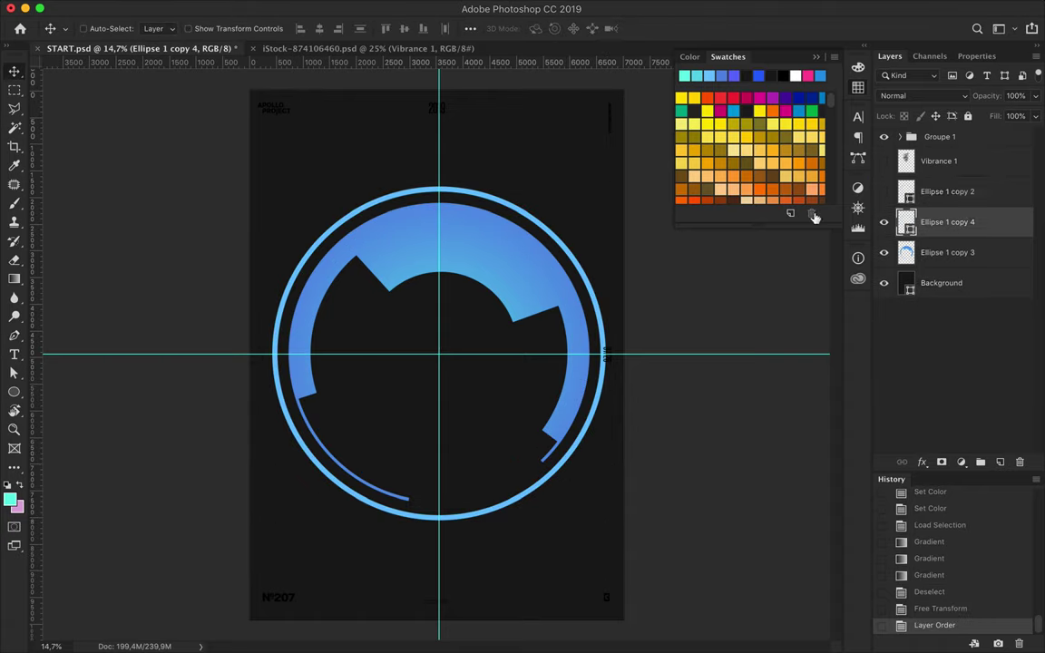
key("p")
left_click(286, 292)
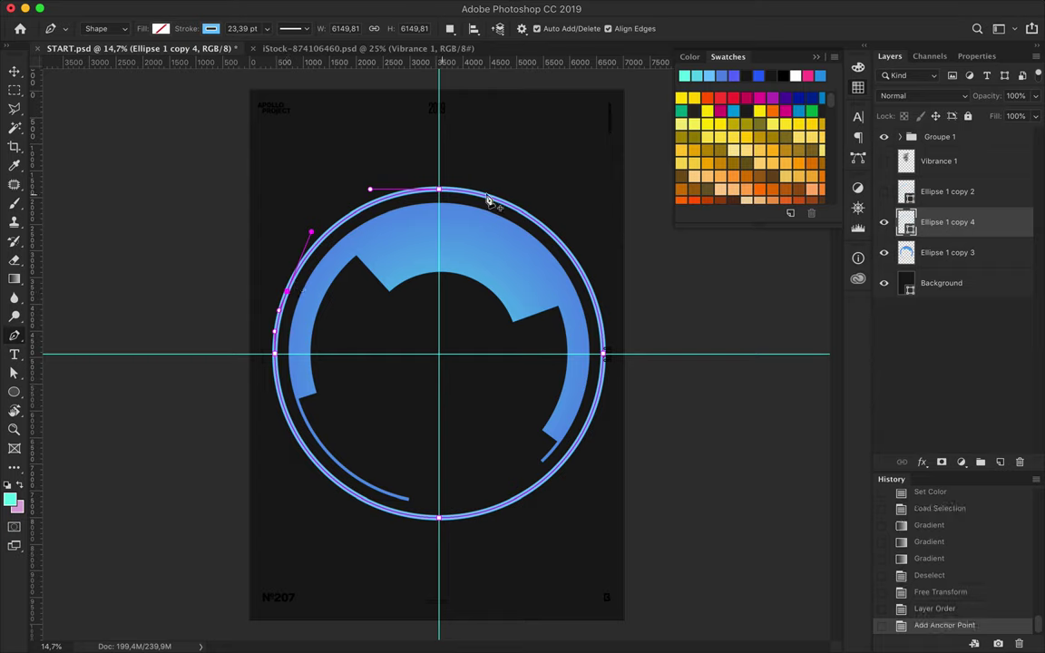
left_click(494, 199)
key("a")
left_click(603, 354)
left_click(275, 354)
key("Delete")
Thicken the arc's stroke to 55,38 pt and shrink it slightly toward the circle centre
left_click(292, 28)
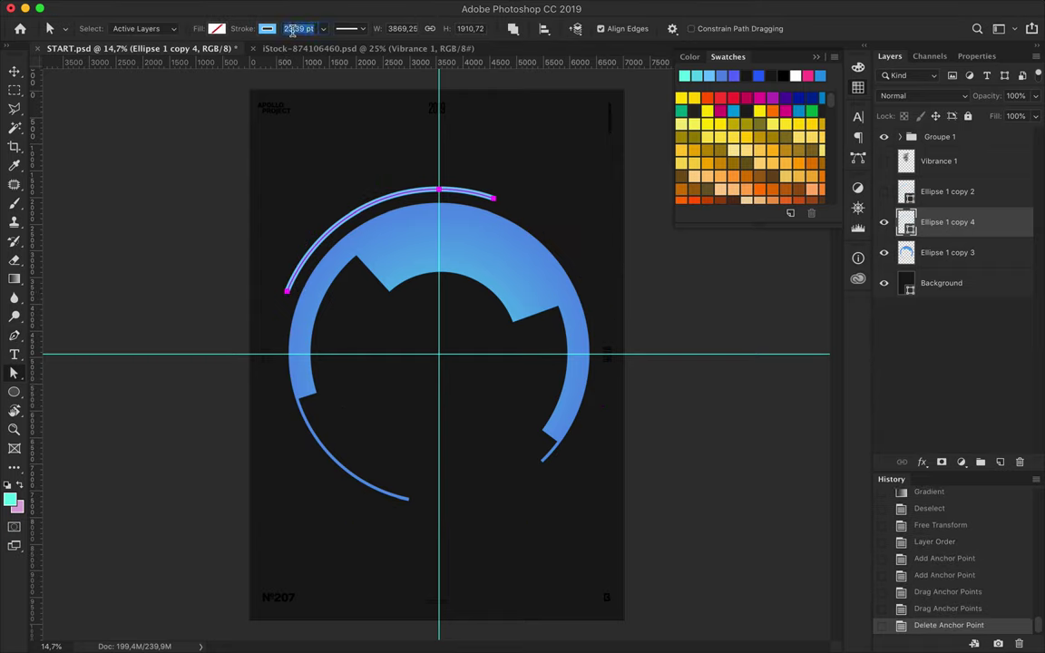
left_click_drag(292, 28, 280, 29)
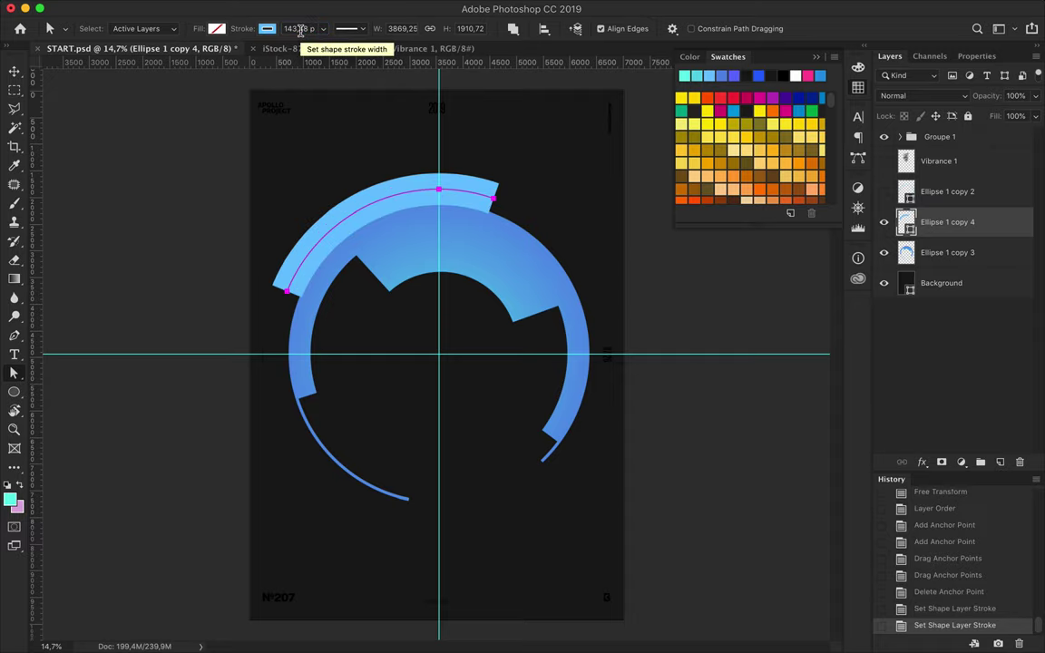
left_click(299, 28)
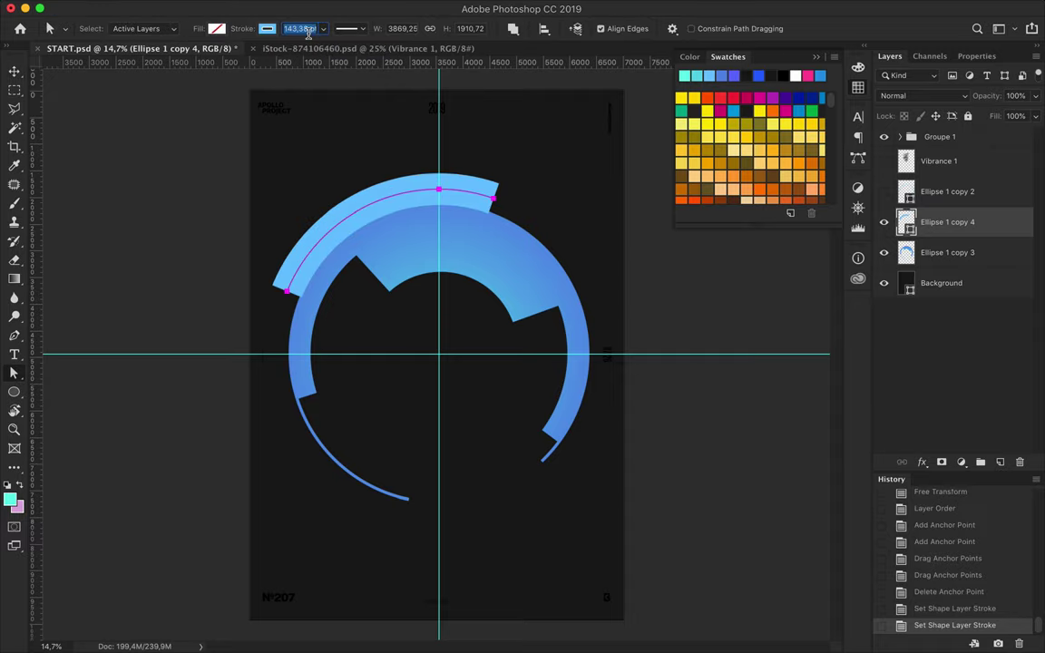
scroll(309, 31, "down", 3)
scroll(307, 28, "down", 3)
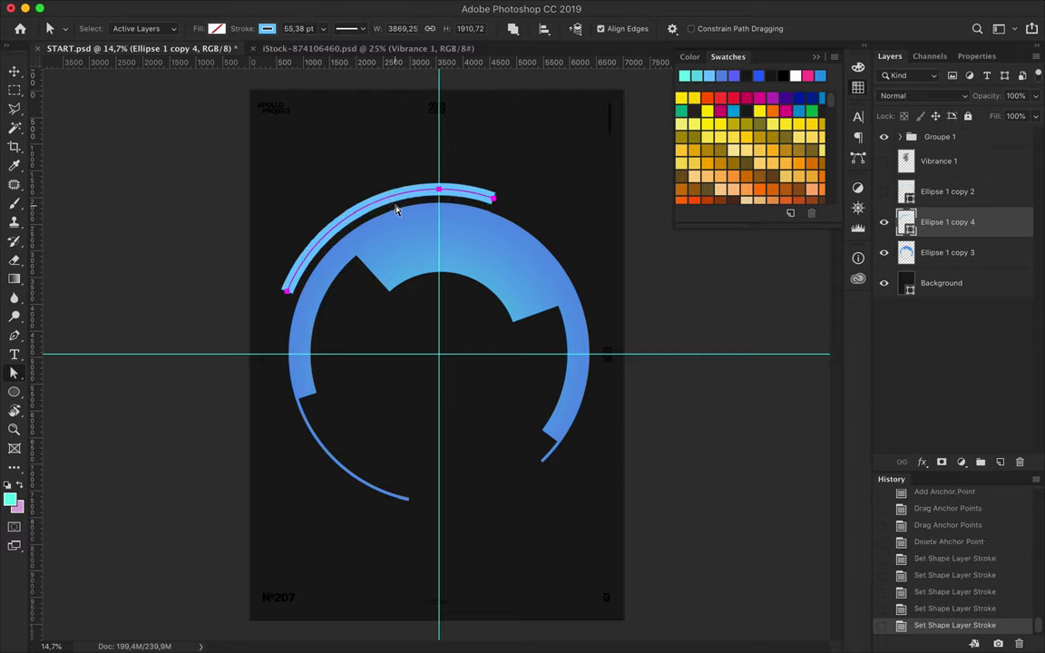
key("ctrl+t")
left_click_drag(389, 240, 438, 354)
left_click_drag(287, 188, 295, 197)
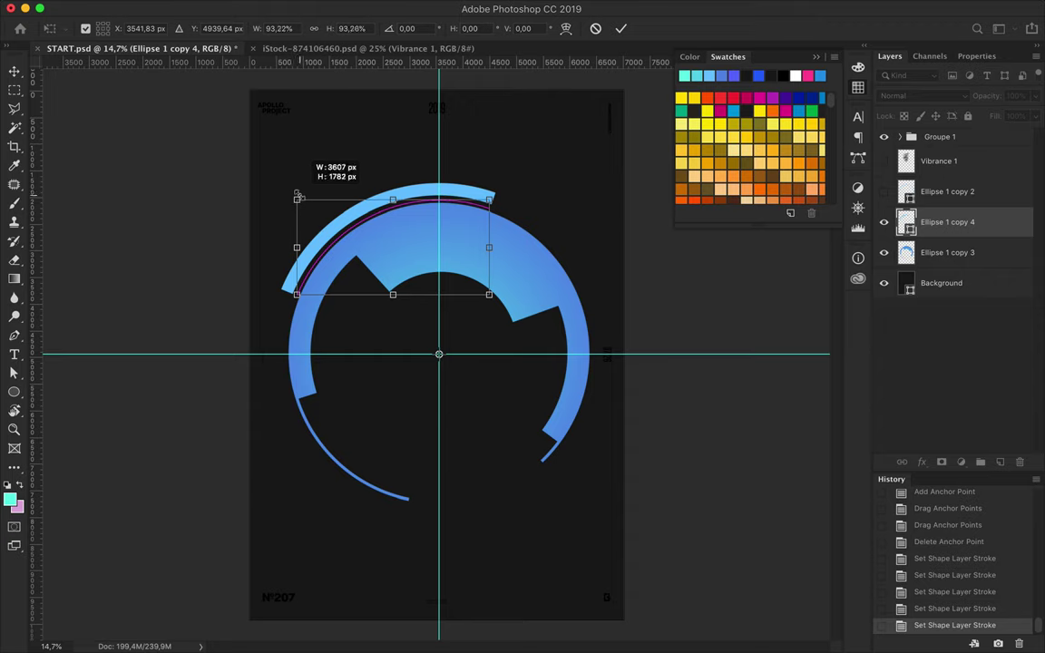
key("Return")
Merge the top arc with the gradient ring layer and load the merged shape as a selection
key("t")
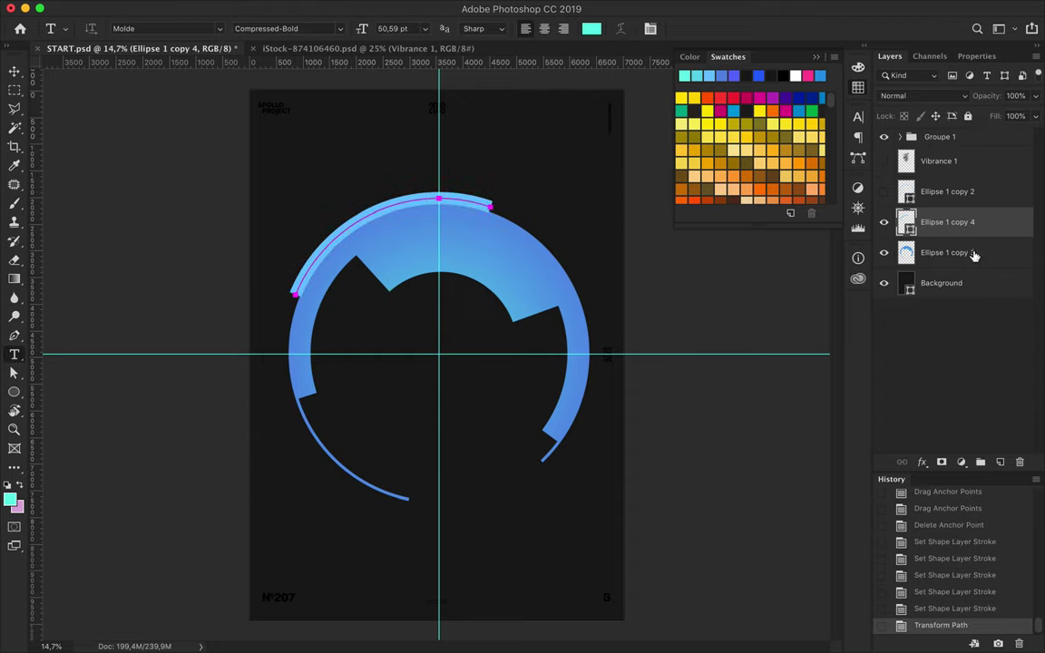
left_click(972, 254, "shift")
key("ctrl+e")
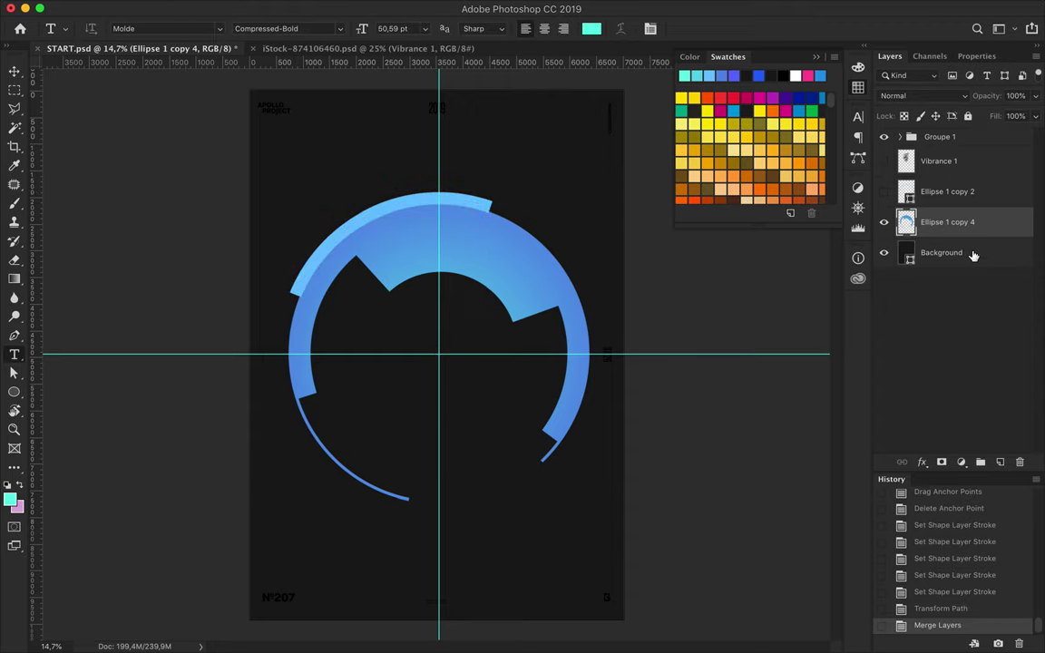
left_click(906, 223, "ctrl")
Refill the merged shape with the blue-to-cyan gradient and deselect
key("g")
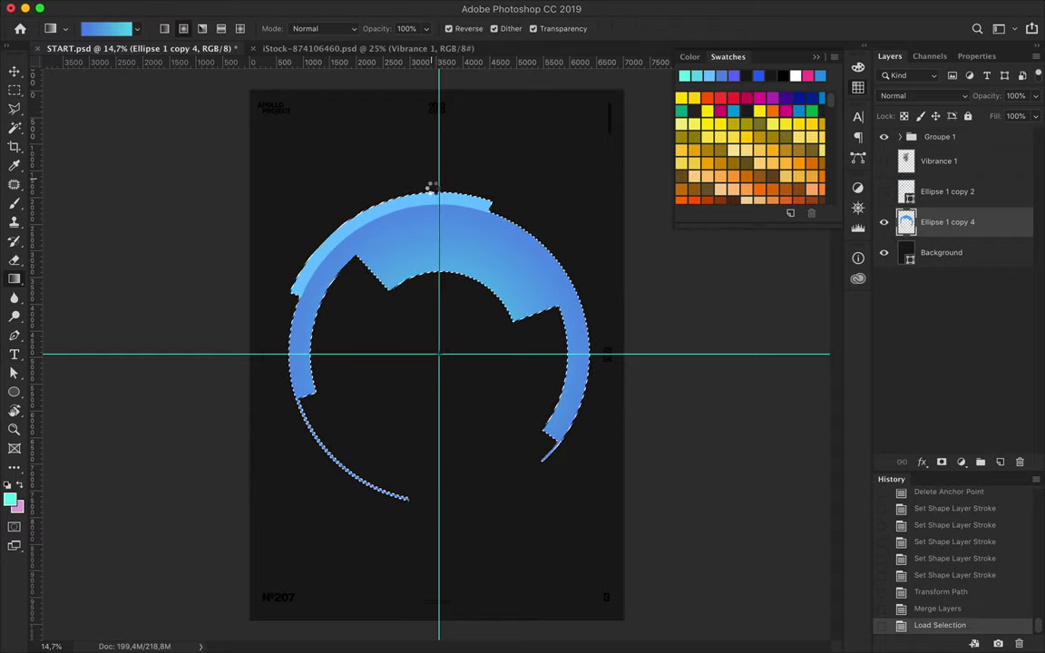
left_click_drag(431, 187, 433, 184)
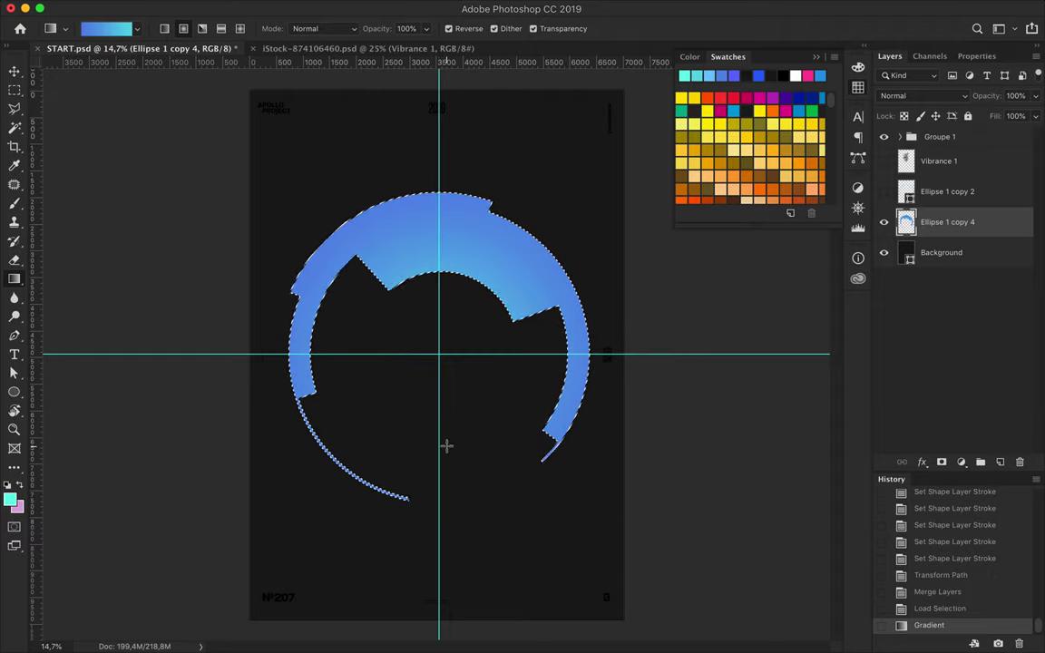
key("m")
key("ctrl+d")
scroll(478, 389, "down", 2)
scroll(478, 389, "up", 2)
scroll(478, 389, "up", 1)
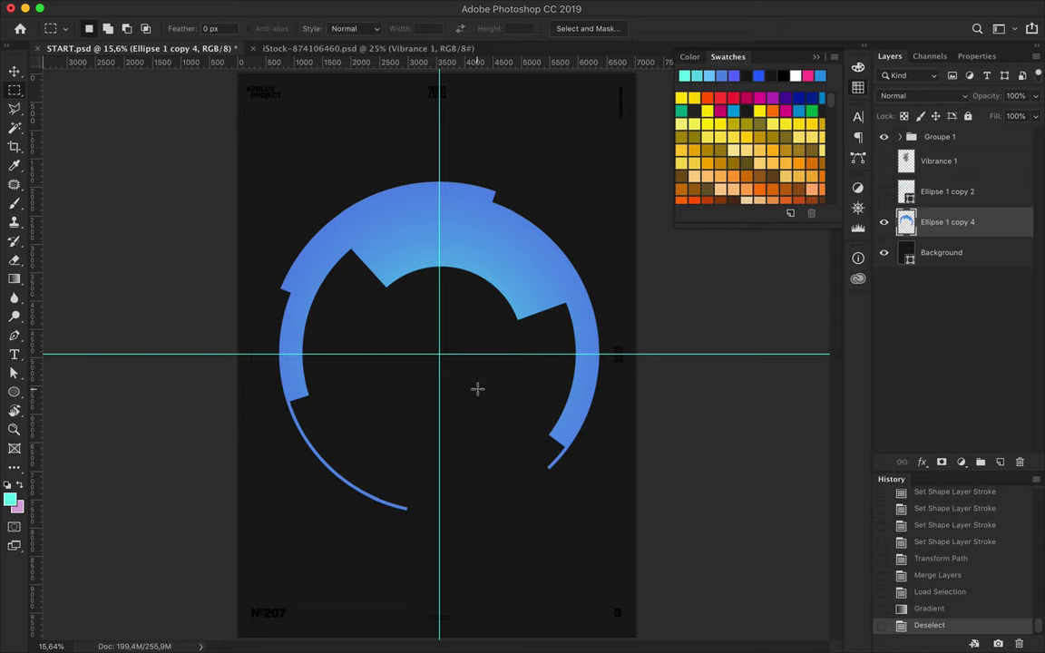
left_click(13, 392)
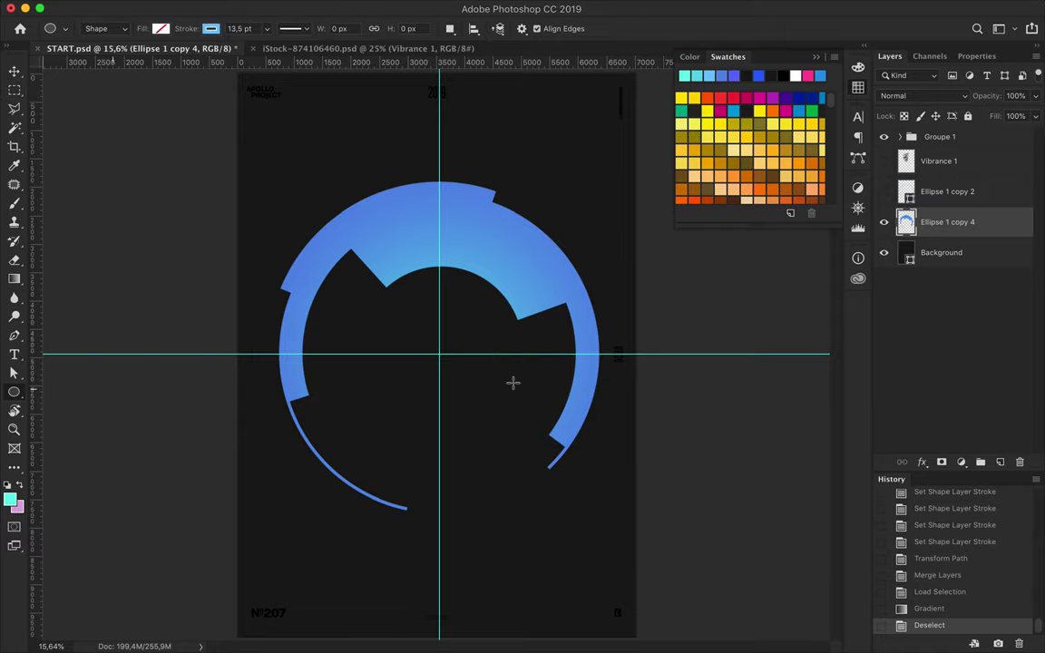
Draw a small circle at the guide intersection with a 23,5 pt outline
left_click_drag(439, 354, 458, 372)
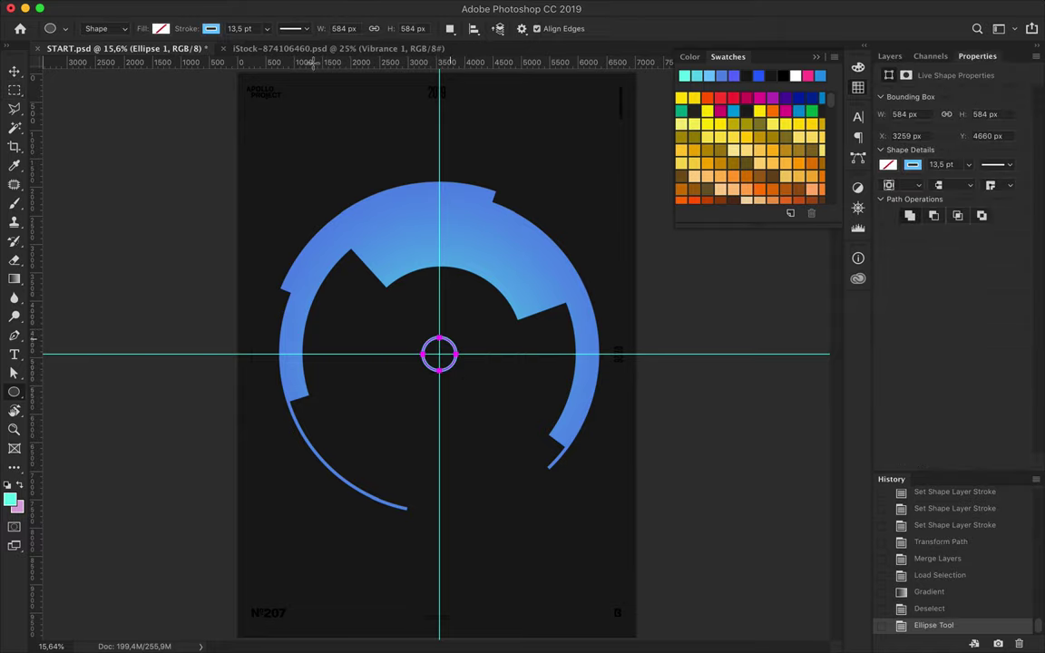
left_click(251, 30)
left_click(318, 173)
left_click(498, 354)
left_click(425, 283)
left_click(466, 350)
key("a")
left_click_drag(299, 28, 309, 29)
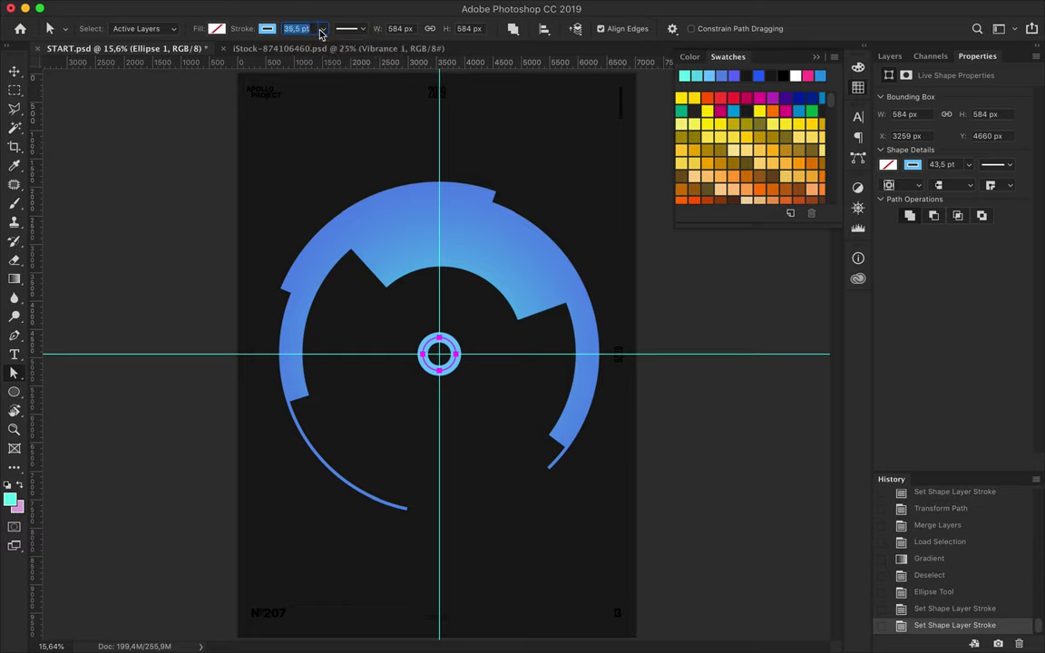
key("Down")
key("Down")
key("Down")
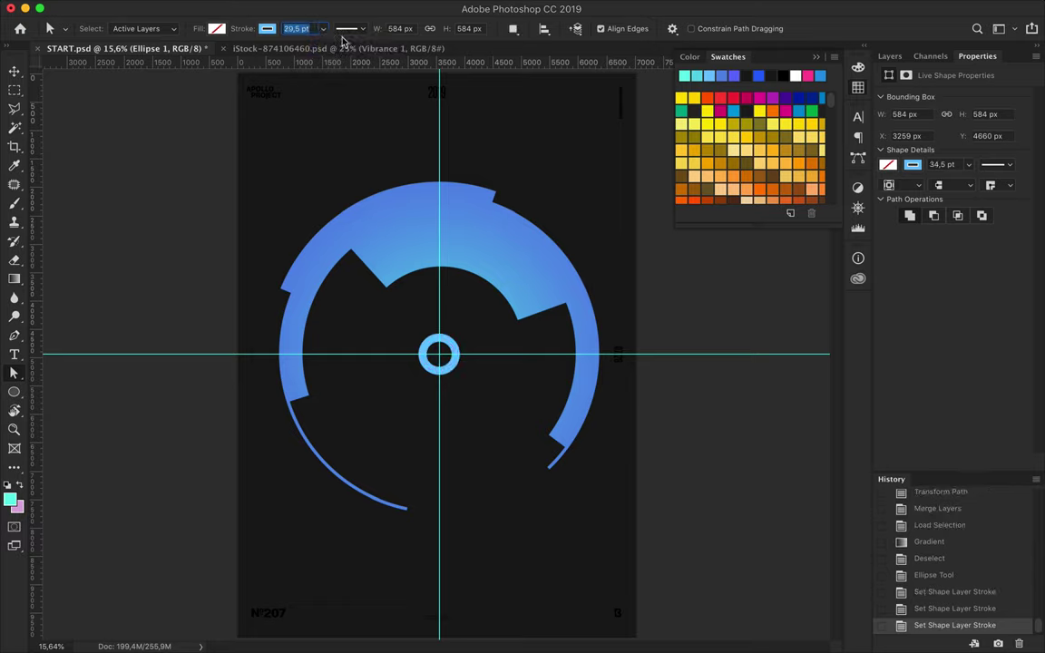
key("Up")
key("Up")
key("Up")
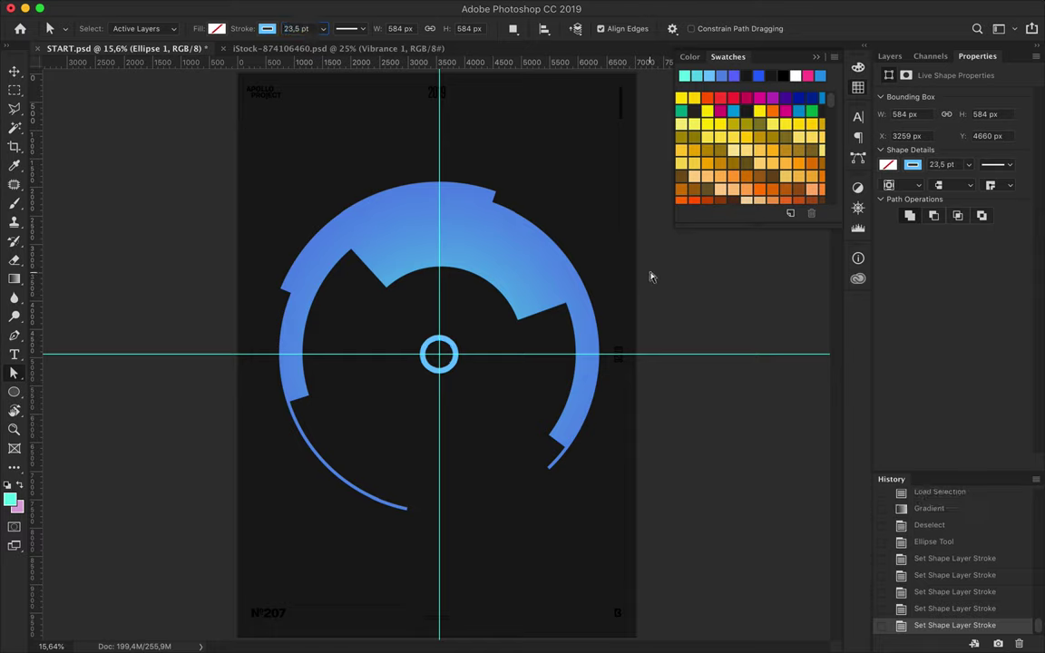
Enlarge the centre ring slightly and delete its upper-right section to open it
key("ctrl+t")
left_click_drag(459, 373, 470, 383)
key("Return")
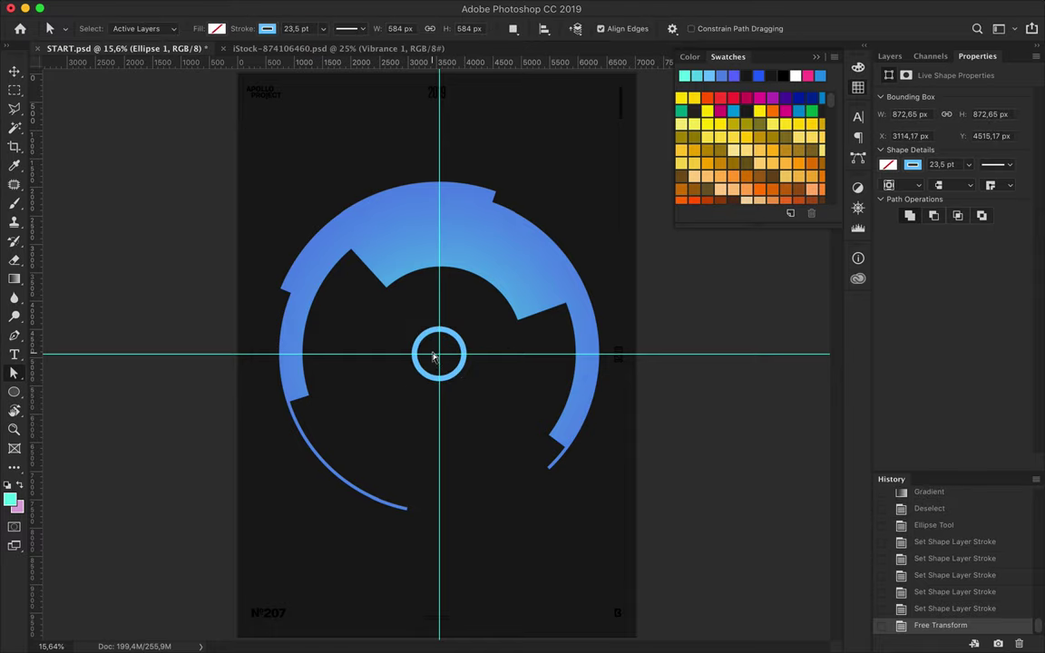
key("p")
left_click(420, 342)
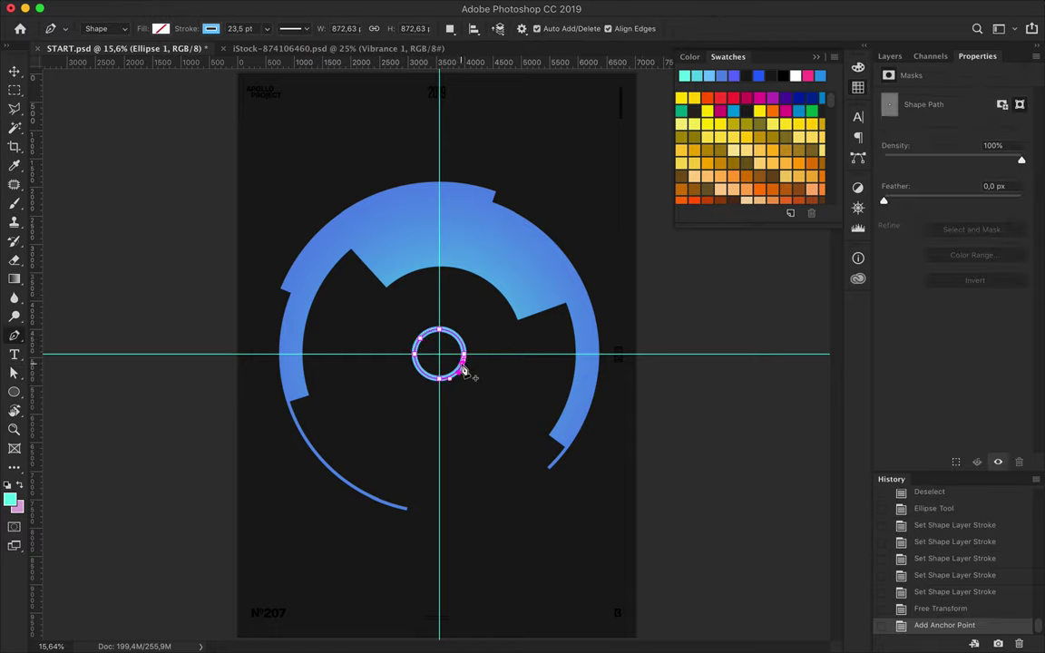
left_click(463, 370)
key("a")
left_click_drag(404, 307, 483, 390)
key("Delete")
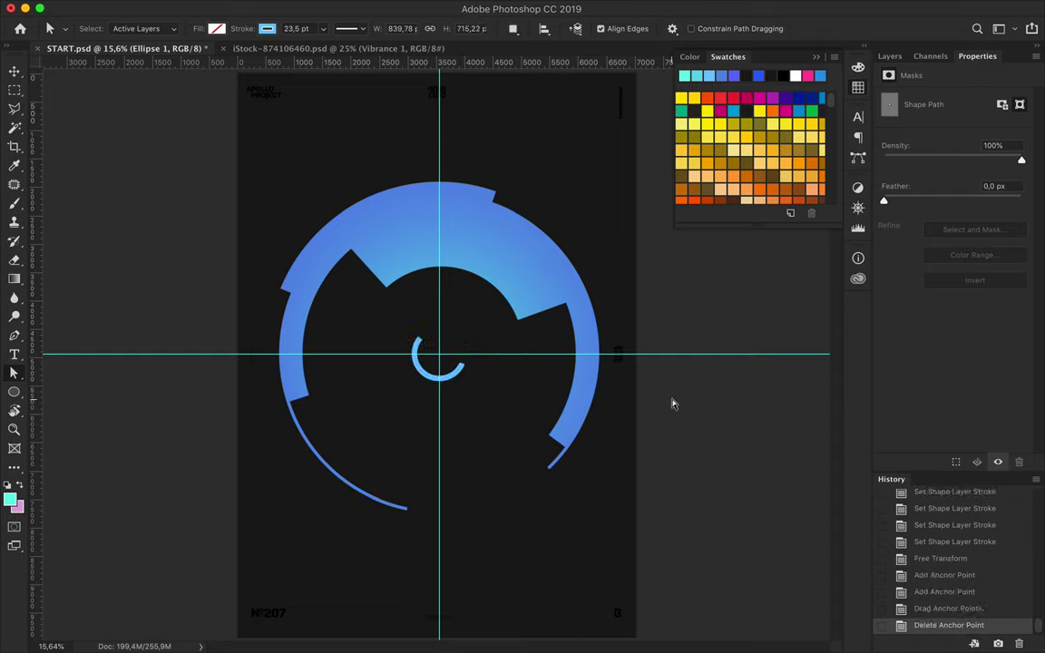
Rotate an arc copy by 135 degrees and scale it up around the centre
key("v")
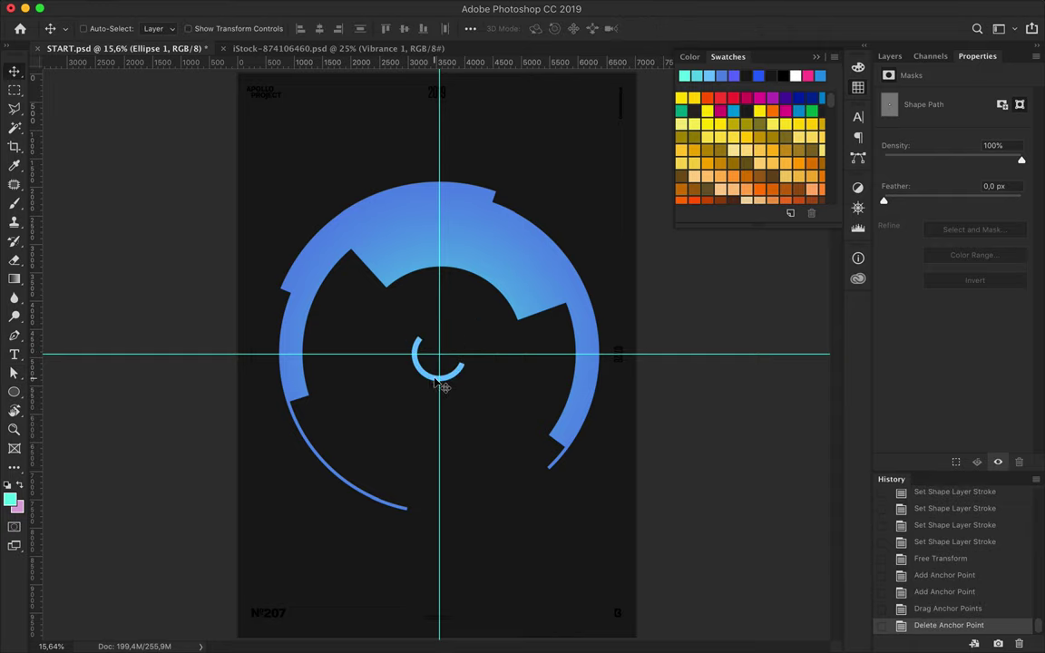
left_click(890, 56)
left_click_drag(943, 282, 944, 221)
key("ctrl+t")
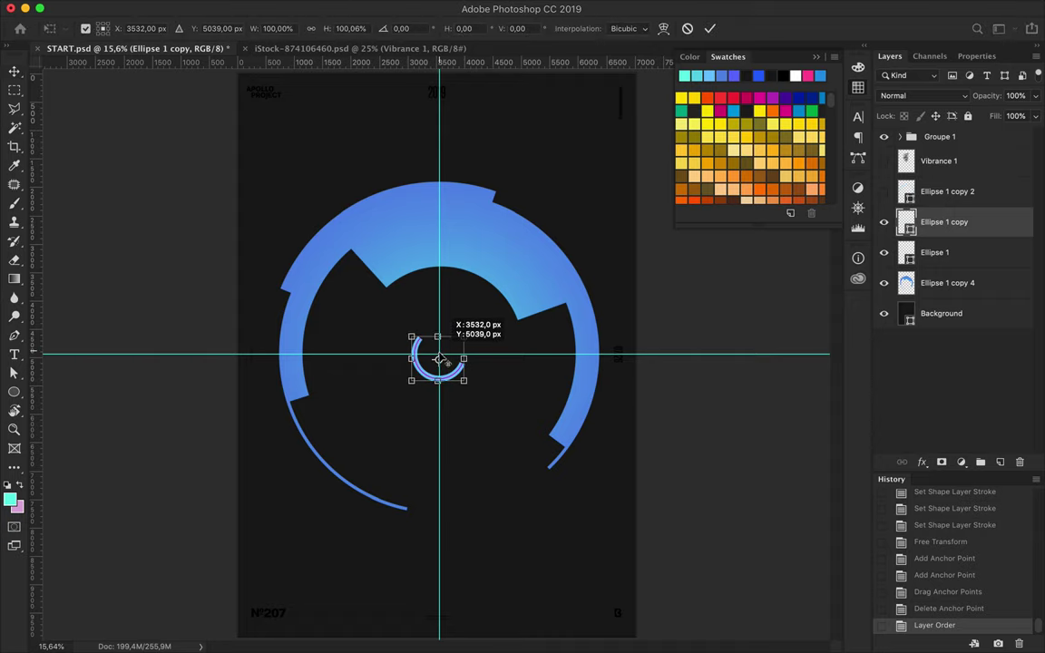
scroll(439, 361, "up", 3)
left_click_drag(439, 361, 440, 353)
left_click_drag(391, 298, 629, 351)
left_click_drag(438, 281, 440, 216)
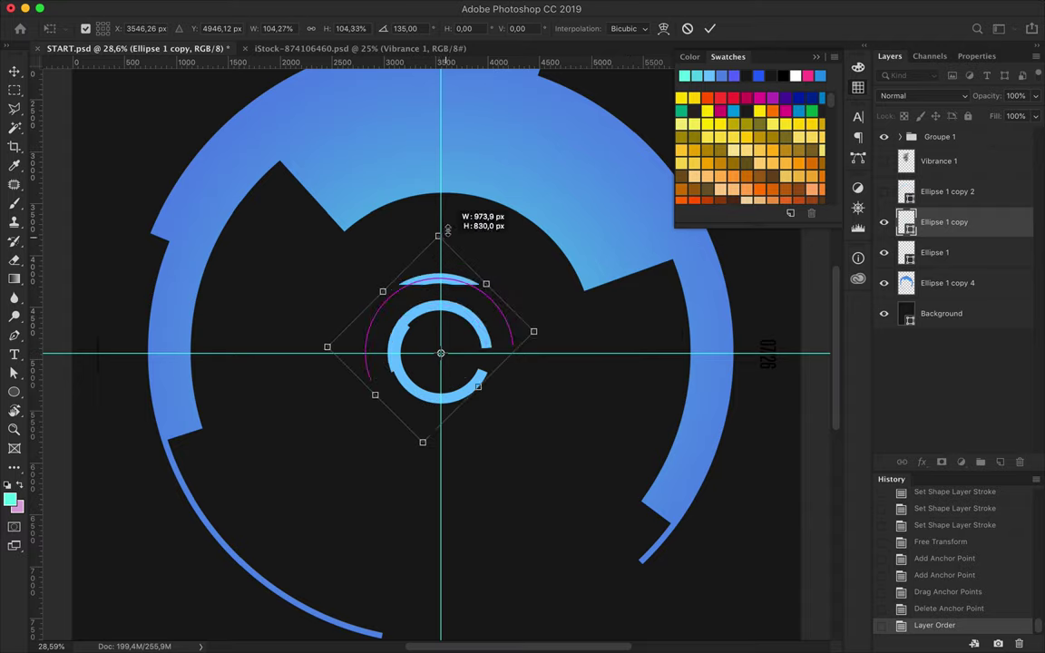
key("Return")
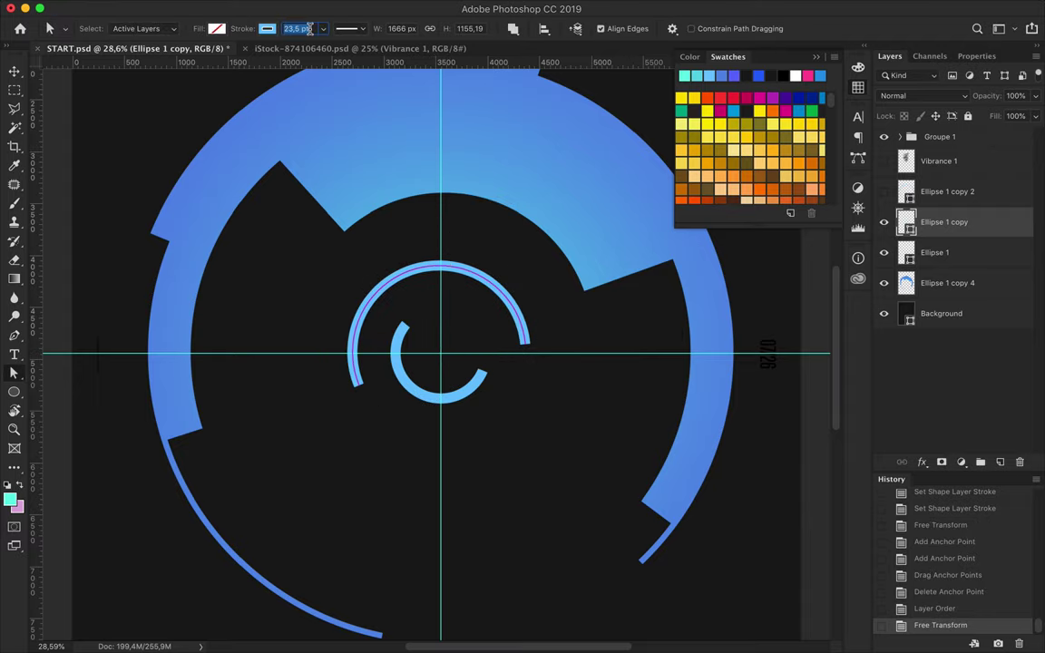
type("3,5")
Set the larger arc's stroke width to 17,5 pt
key("Return")
scroll(440, 354, "down", 2)
scroll(622, 350, "down", 1)
scroll(621, 349, "down", 2)
scroll(620, 349, "down", 1)
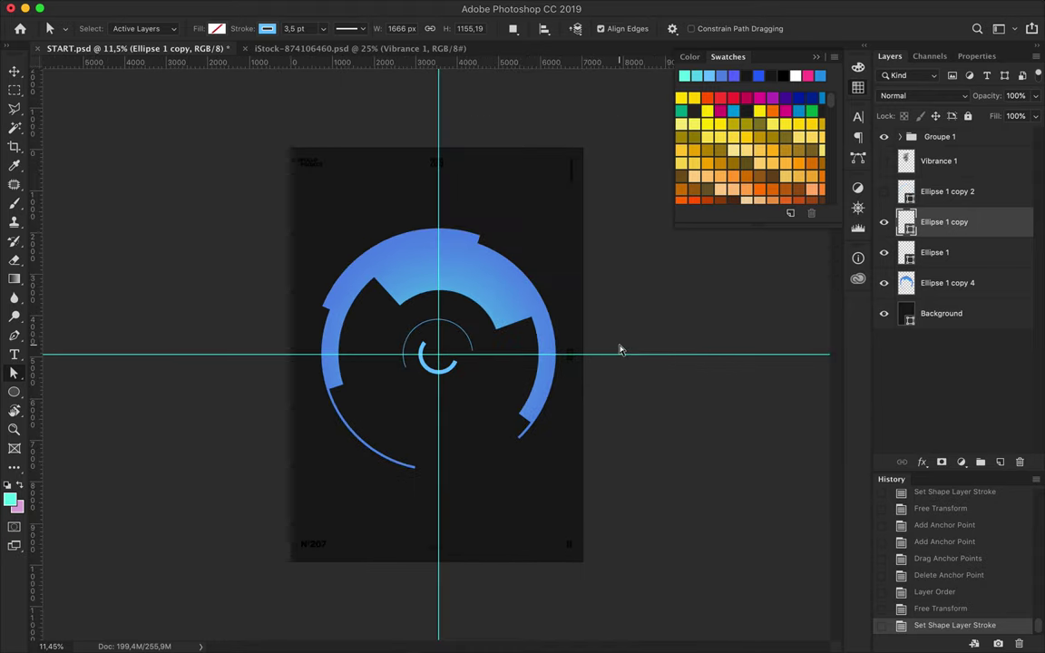
left_click(309, 28)
type("17,5")
key("Return")
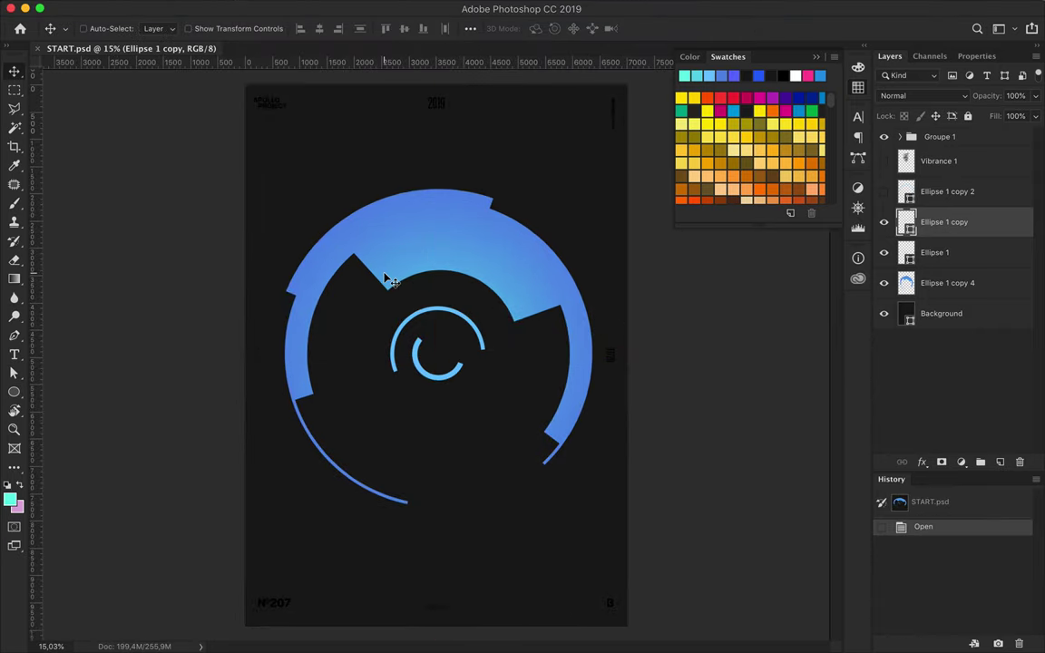
Duplicate the arc, scaling it about 149% and rotating it -135° around the ring centre
left_click_drag(949, 233, 949, 218)
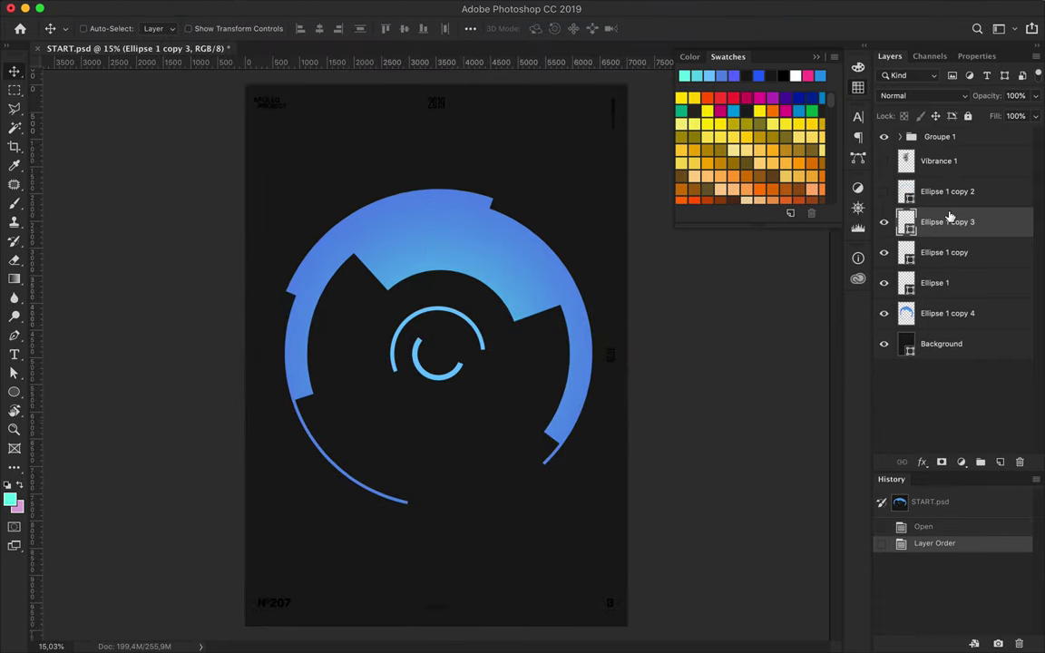
key("ctrl+t")
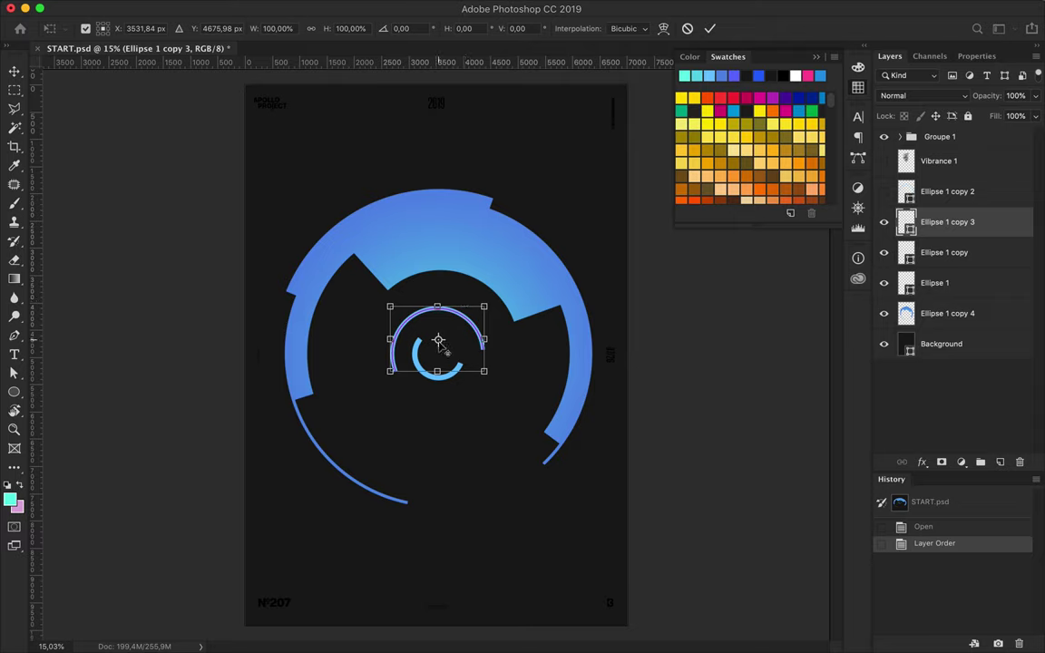
left_click_drag(438, 341, 436, 357)
left_click_drag(487, 309, 508, 274)
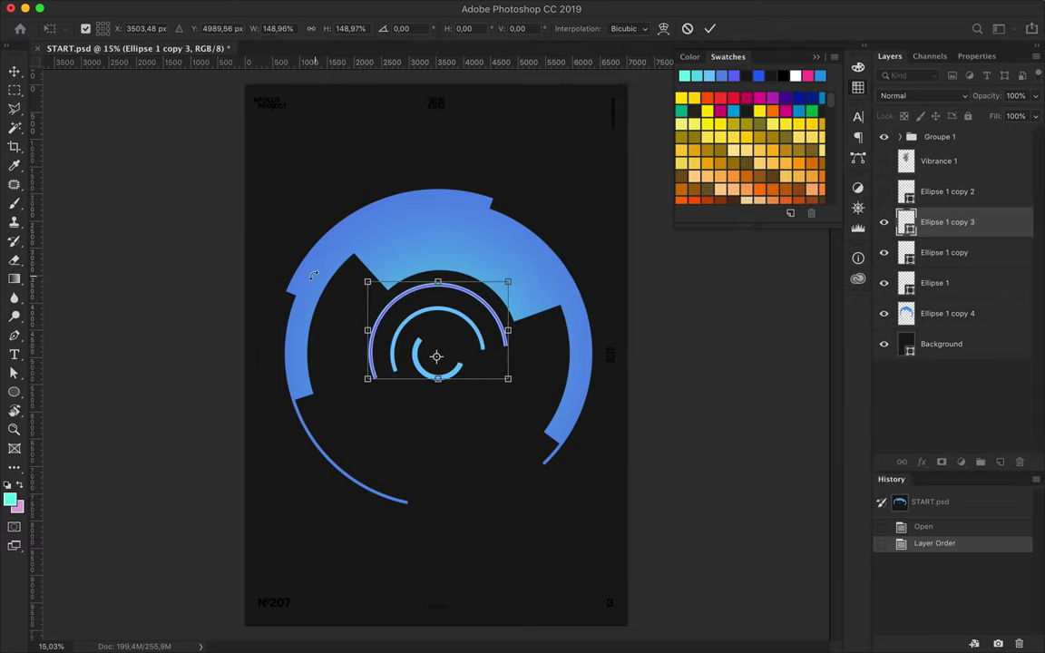
left_click_drag(323, 245, 422, 464)
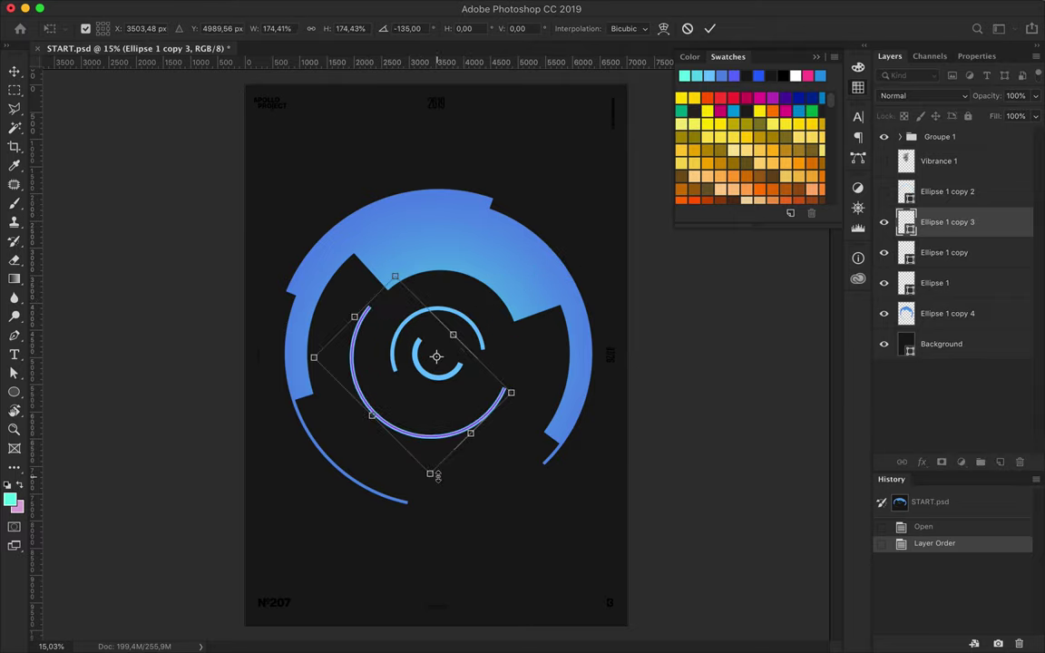
key("Return")
Give the outermost arc a thin 5 pt stroke and nudge it slightly right
type("a")
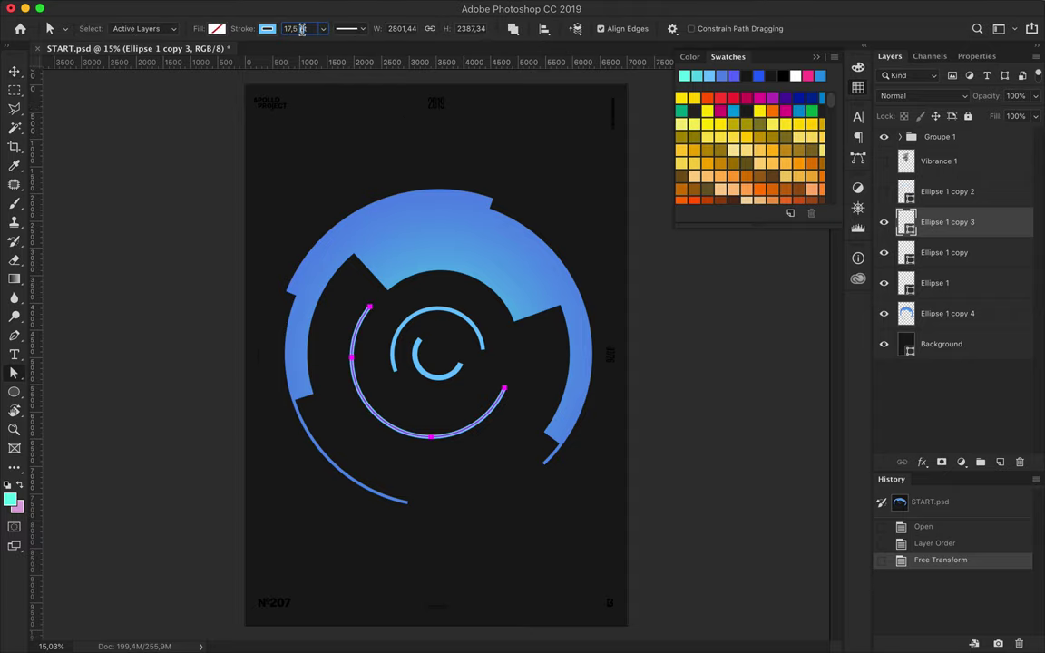
type("1")
key("Return")
left_click(646, 307)
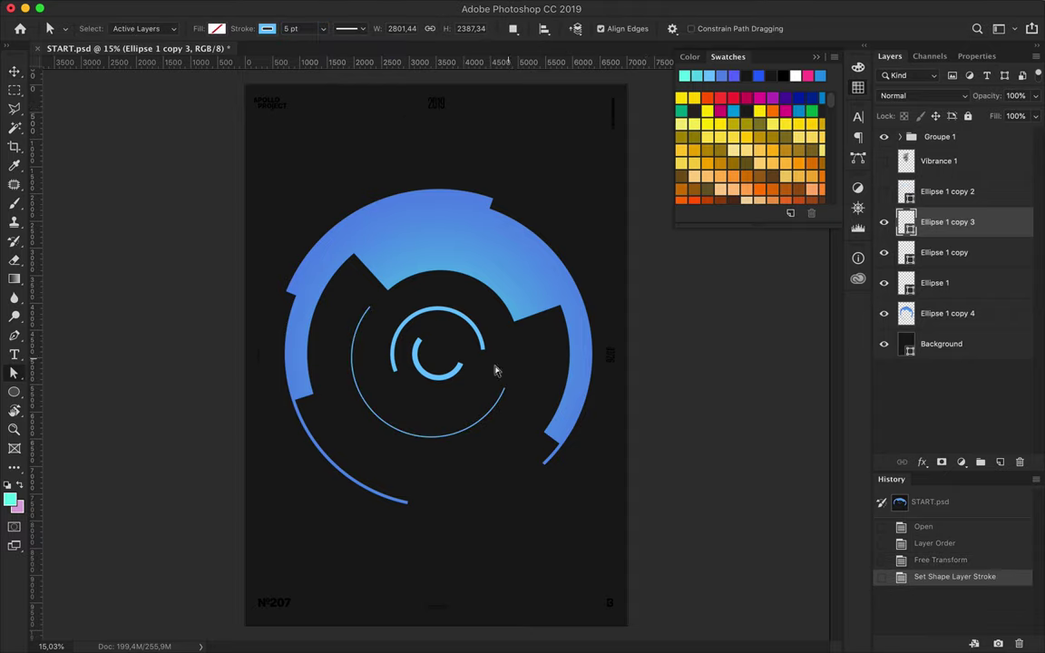
key("v")
key("Right")
scroll(445, 363, "down", 2)
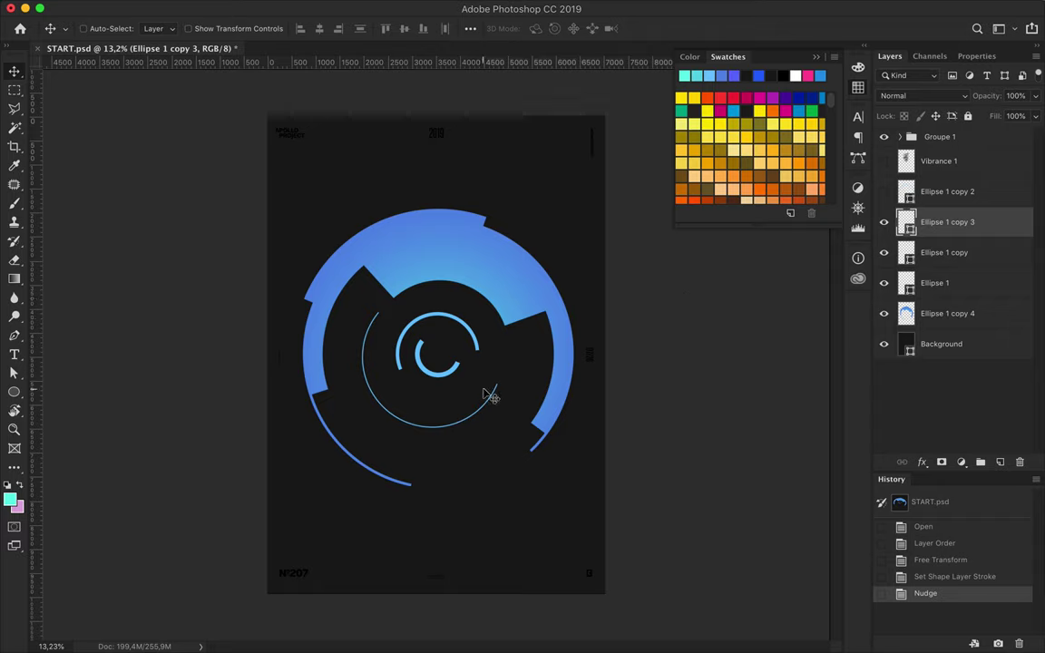
Group all the arc layers and name the group 'Ellipse'
key("u")
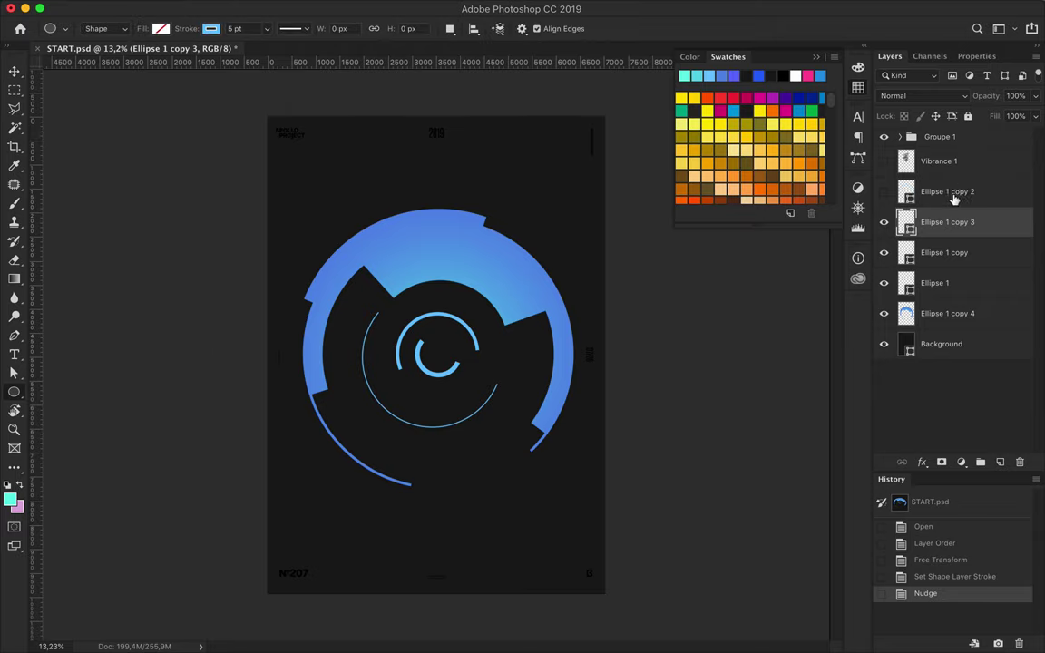
left_click(947, 191)
left_click(956, 314, "shift")
left_click(1001, 463)
key("ctrl+z")
key("ctrl+g")
double_click(931, 185)
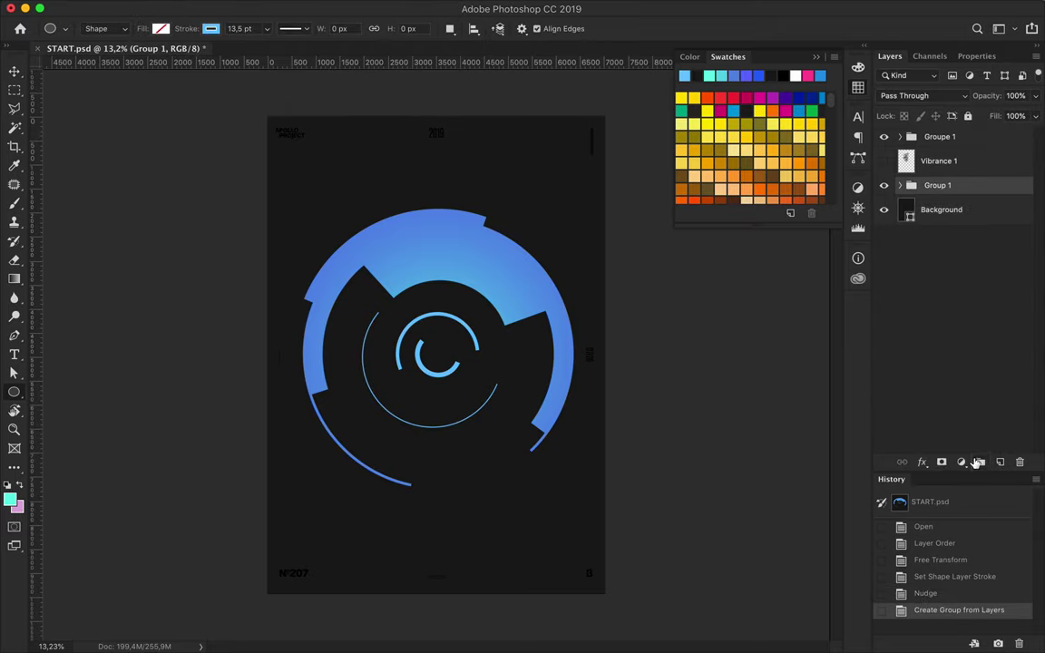
type("Ellipse")
key("Return")
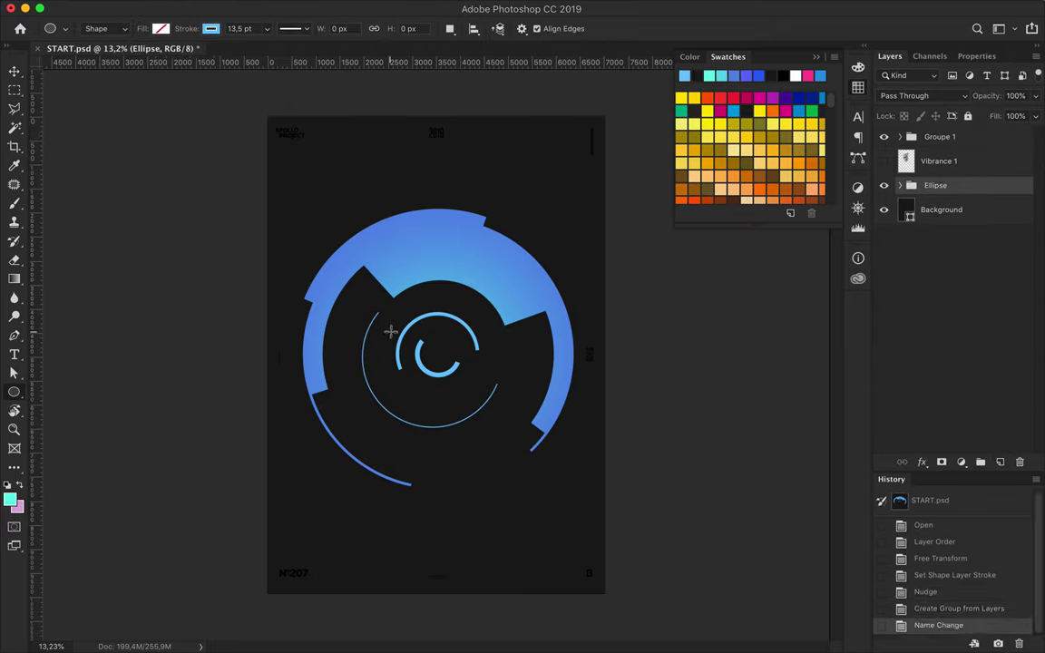
Draw a thin mint-filled rectangle bar with no stroke near the ring's lower left
right_click(34, 392)
left_click(90, 390)
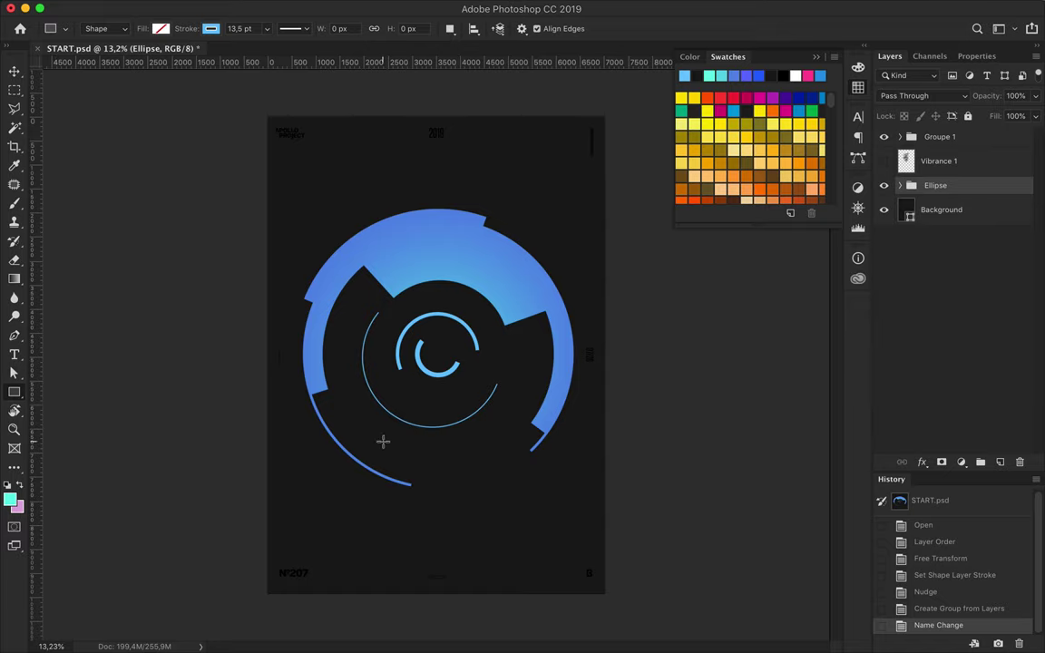
left_click(159, 30)
left_click(108, 105)
left_click_drag(350, 446, 355, 504)
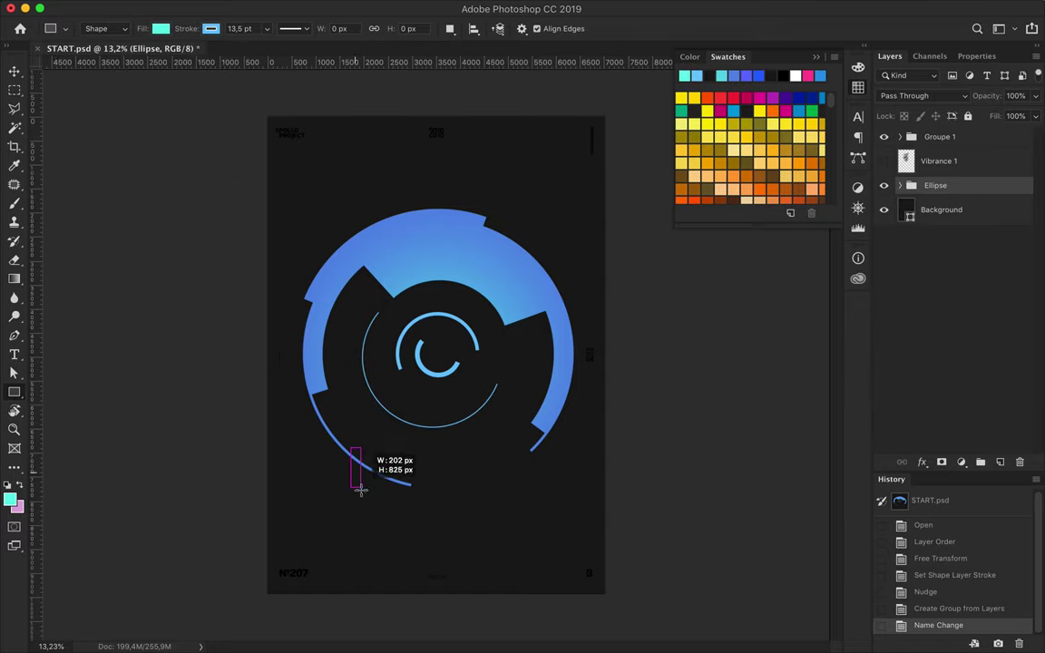
scroll(352, 464, "up", 2)
left_click(211, 28)
left_click(144, 52)
Duplicate the bar into five side-by-side bars of varying widths, the last 246 px wide
key("v")
mouse_move(320, 548)
left_mouse_down()
mouse_move(334, 521)
mouse_move(381, 524)
left_mouse_up()
key("ctrl+t")
key("Return")
key("ctrl+t")
key("Return")
key("ctrl+t")
key("Return")
scroll(413, 533, "down", 1)
scroll(413, 533, "down", 1)
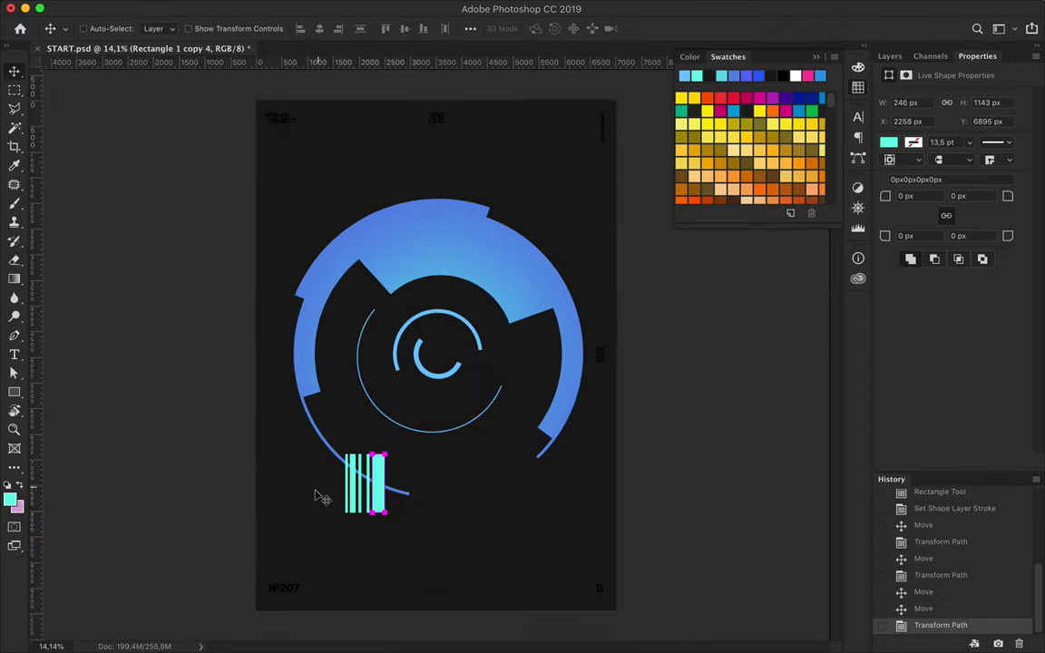
Group the five bar layers as Group 1 and select all five bars
left_click(890, 57)
left_click(952, 309, "shift")
key("ctrl+g")
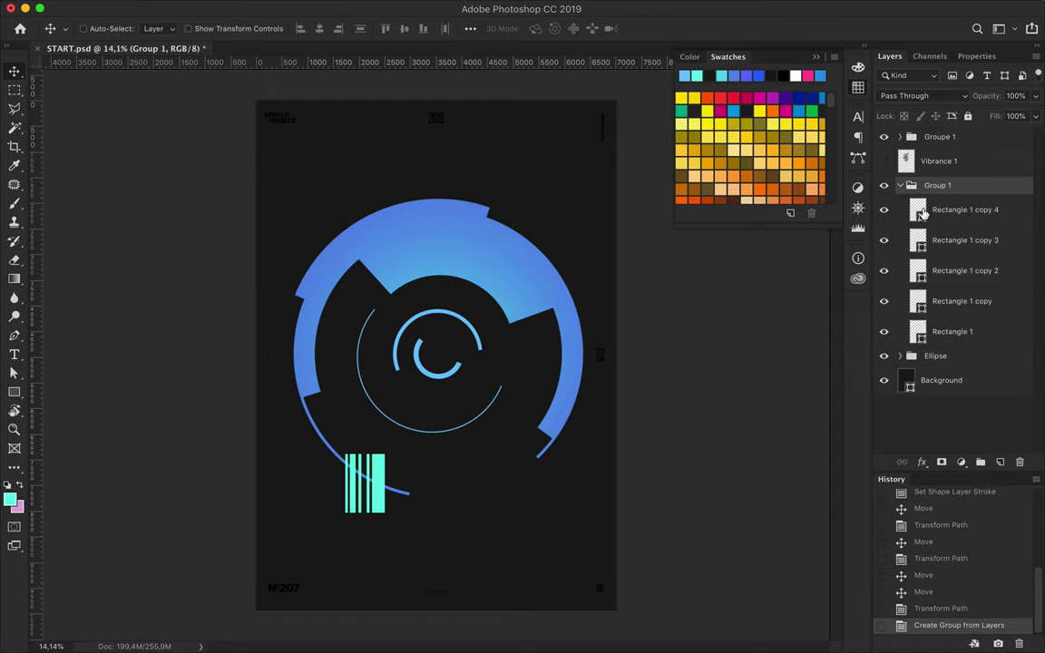
left_click(921, 212)
left_click(907, 333, "shift")
Copy the bar cluster to the ring's upper right, rotate it about 45°, and adjust one bar
left_click_drag(377, 486, 548, 246)
key("ctrl+t")
left_click_drag(585, 213, 562, 243)
key("Return")
left_click(559, 251)
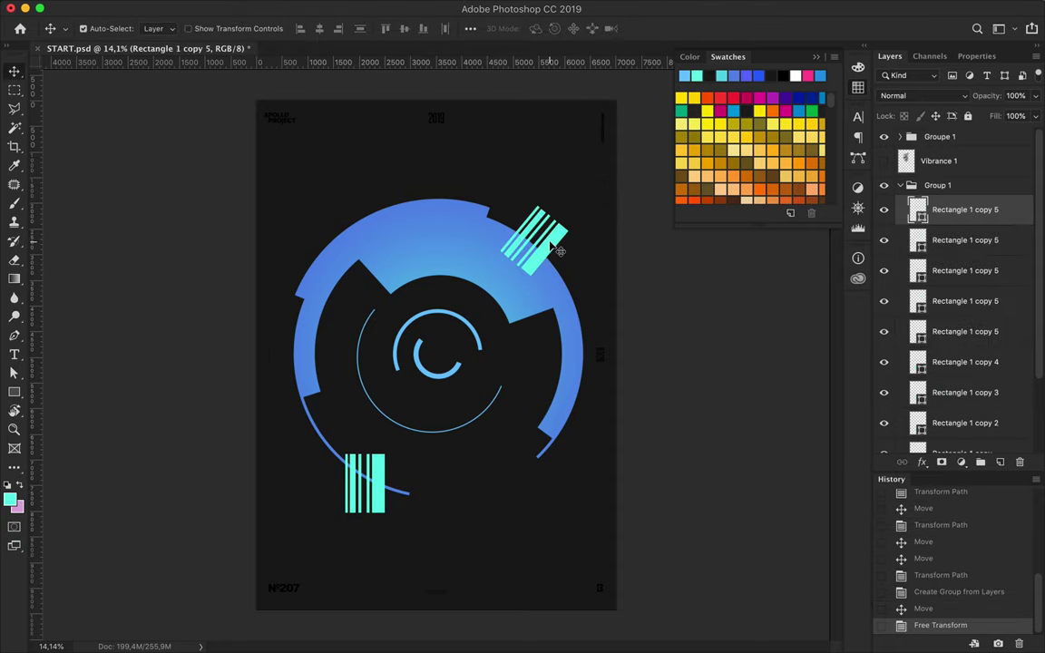
key("ctrl+t")
key("Return")
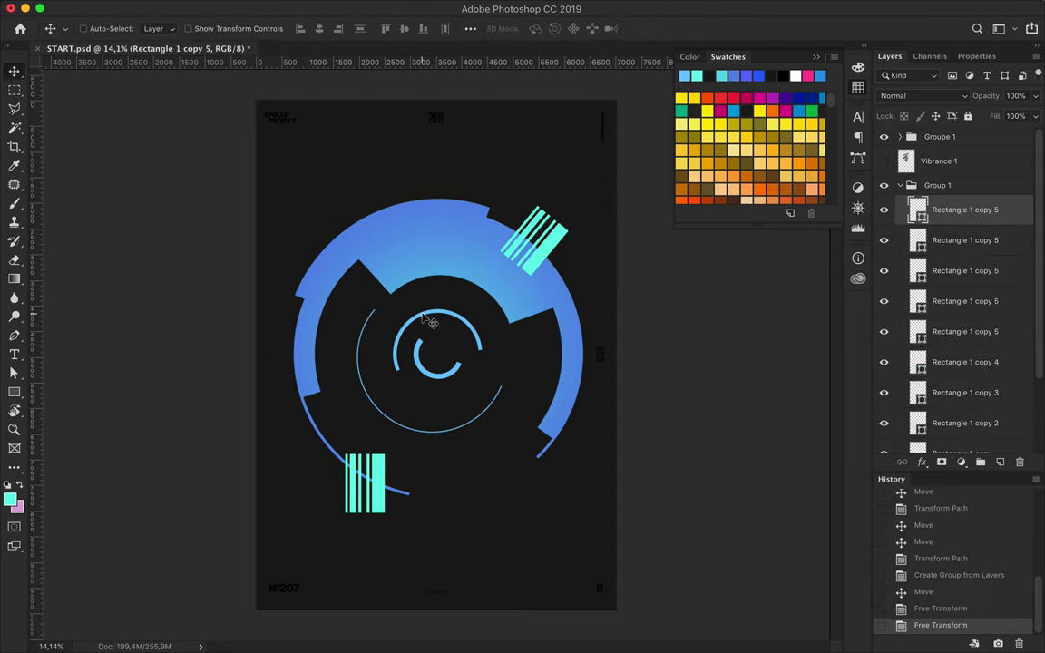
scroll(385, 269, "down", 1)
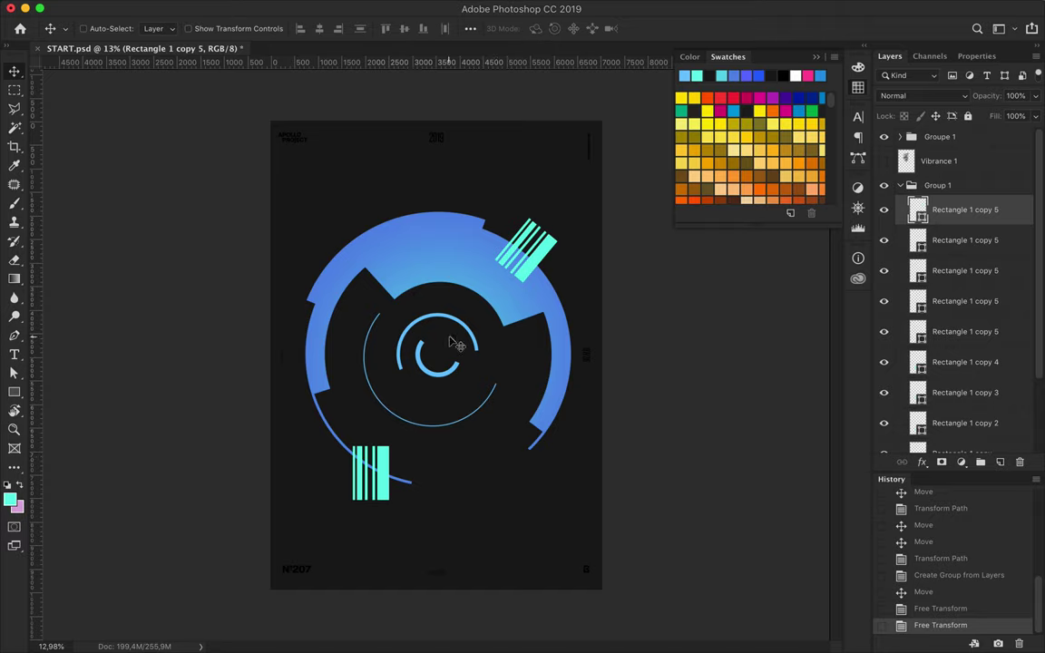
Draw small trial circles on the outer arc and delete the unwanted circle layer
key("u")
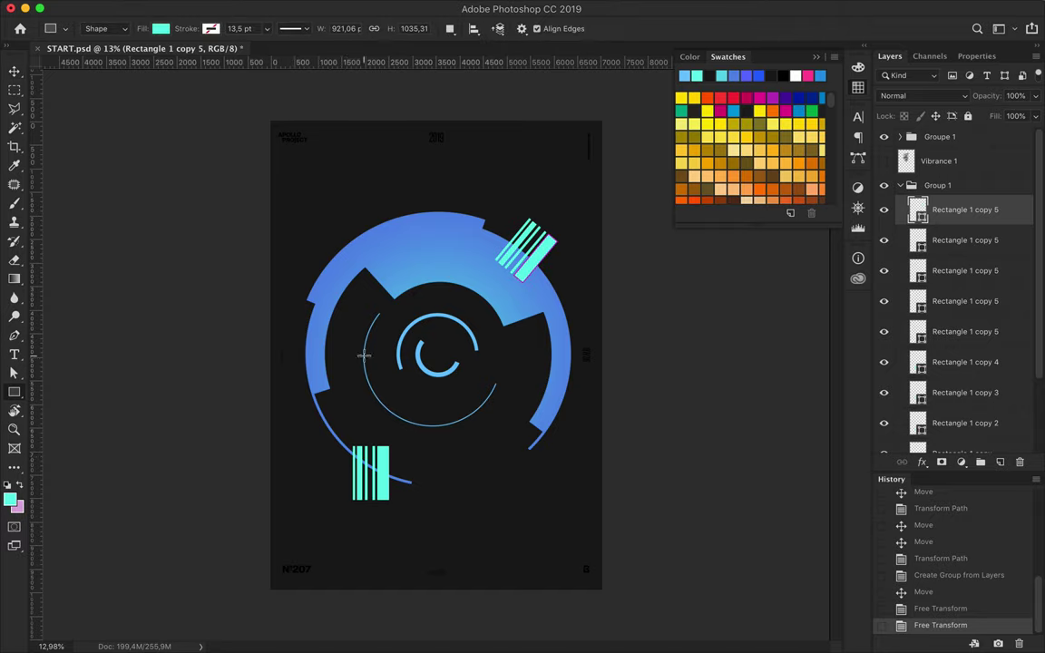
key("shift+u")
left_click_drag(366, 332, 368, 337)
mouse_move(478, 390)
left_mouse_down()
mouse_move(501, 412)
mouse_move(489, 404)
left_mouse_up()
key("v")
key("F7")
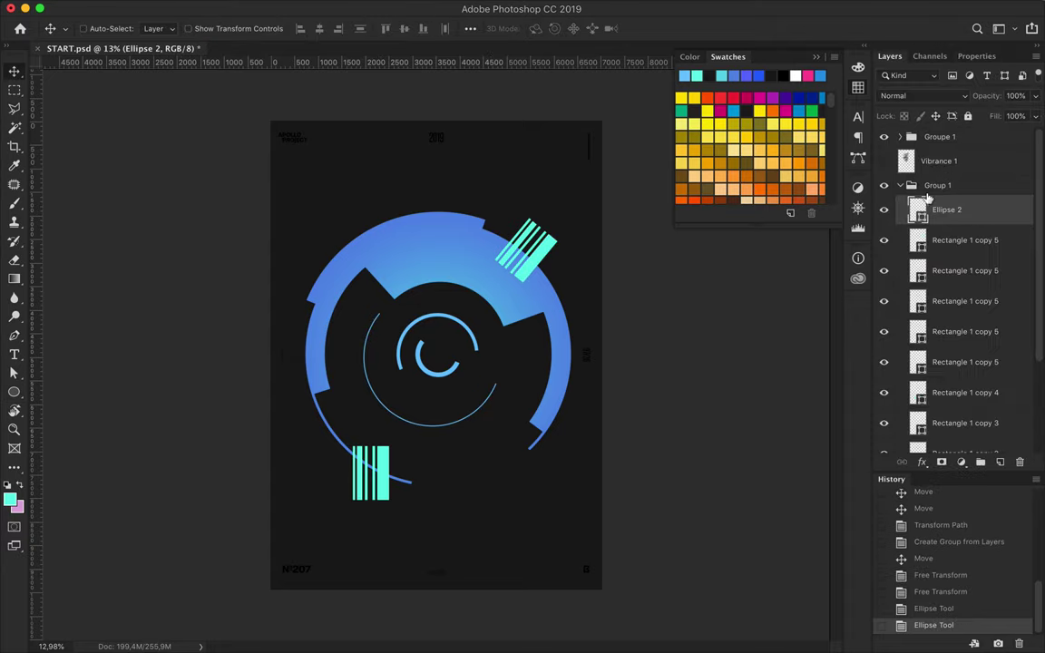
key("Delete")
Draw a small dot and a large mint circle, moving Ellipse 3 below the Ellipse group
key("u")
left_click_drag(373, 320, 375, 324)
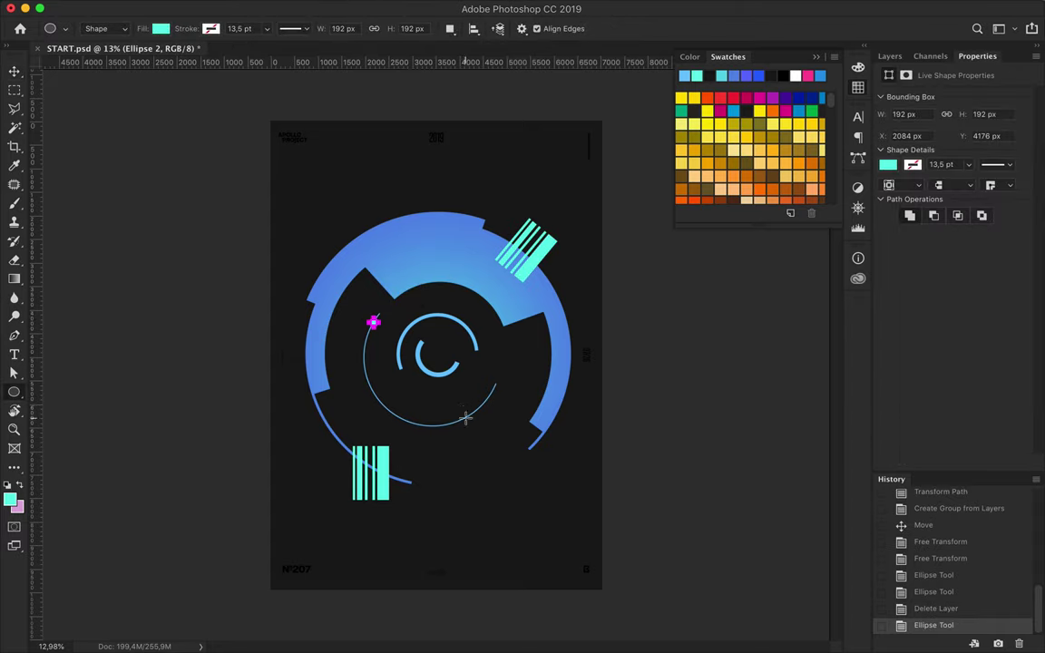
mouse_move(460, 322)
left_mouse_down()
mouse_move(503, 350)
mouse_move(490, 351)
left_mouse_up()
left_click(890, 57)
left_click_drag(961, 208, 968, 424)
left_click(613, 362)
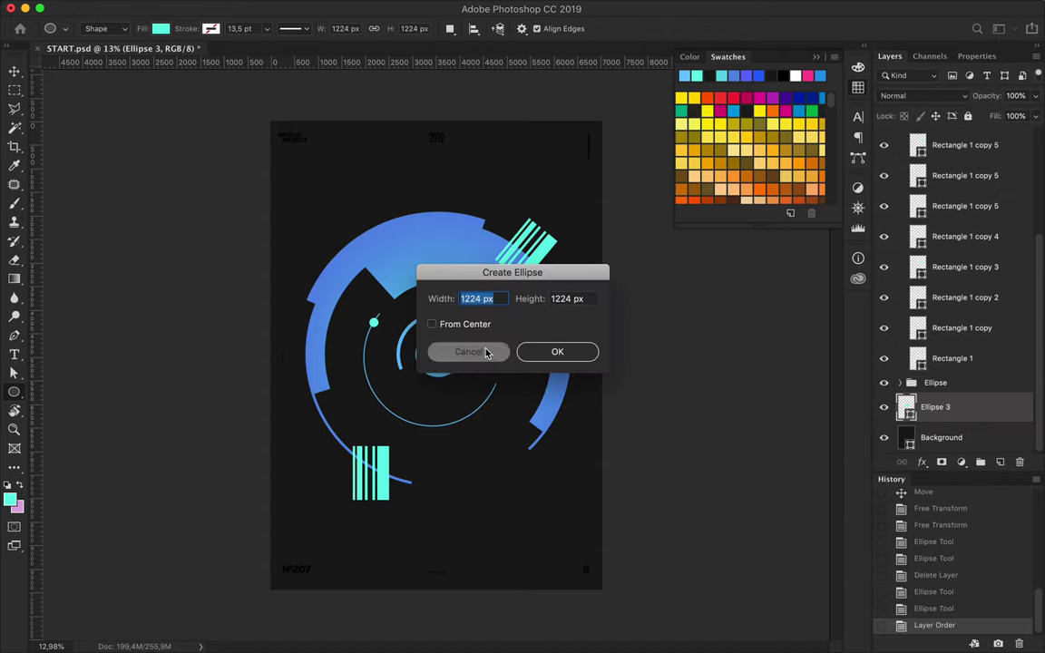
left_click(485, 351)
key("v")
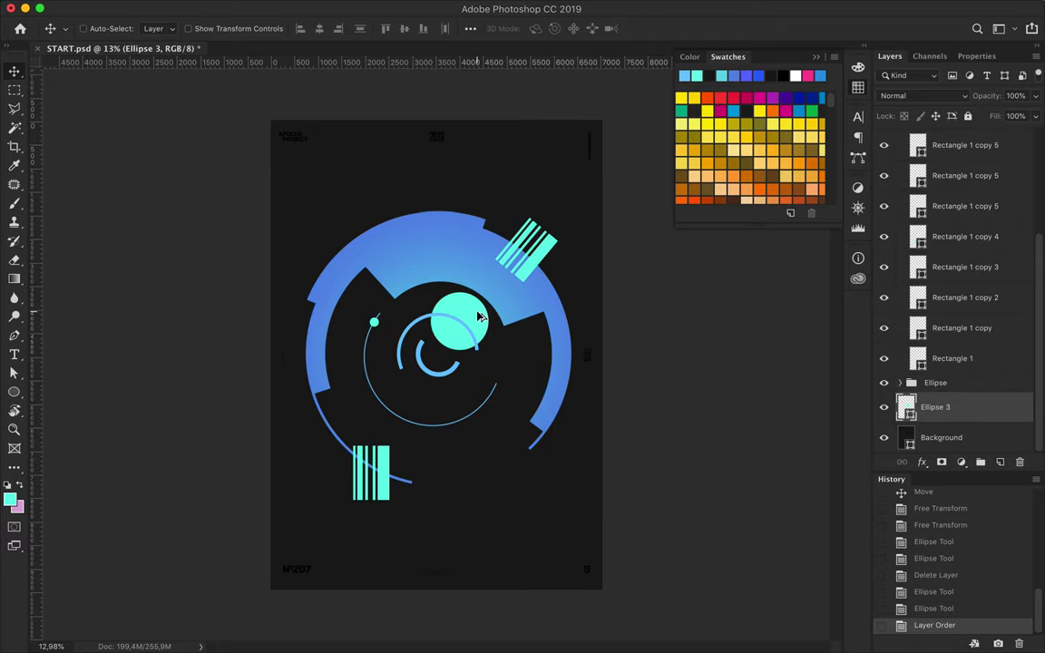
key("u")
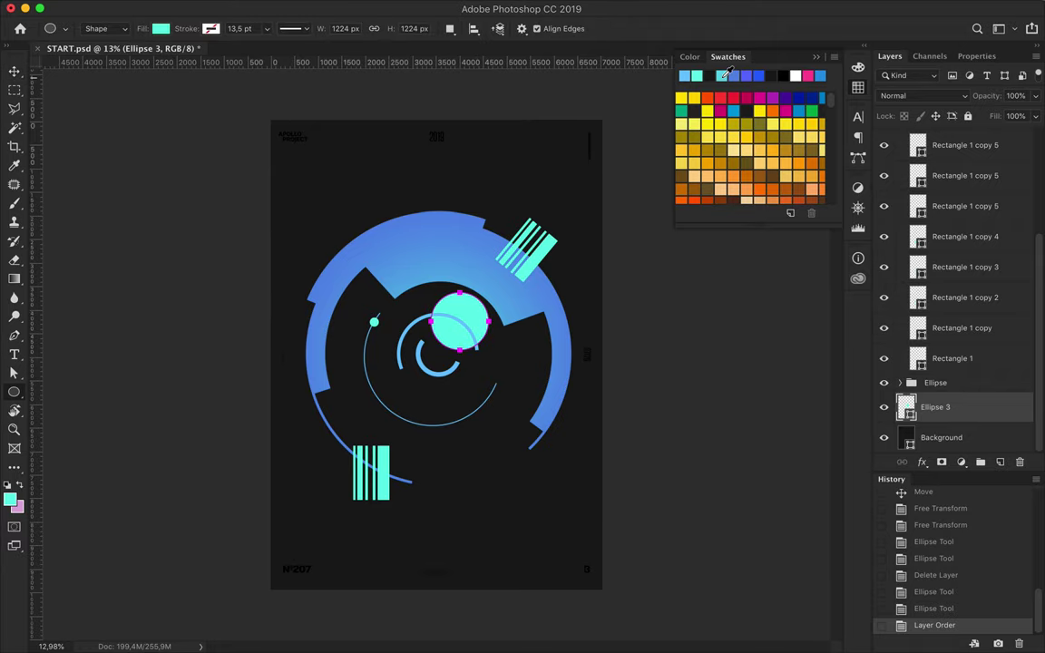
Replace a trial ellipse with a tall rectangle over the poster's left half, filled royal blue
left_click_drag(321, 201, 385, 454)
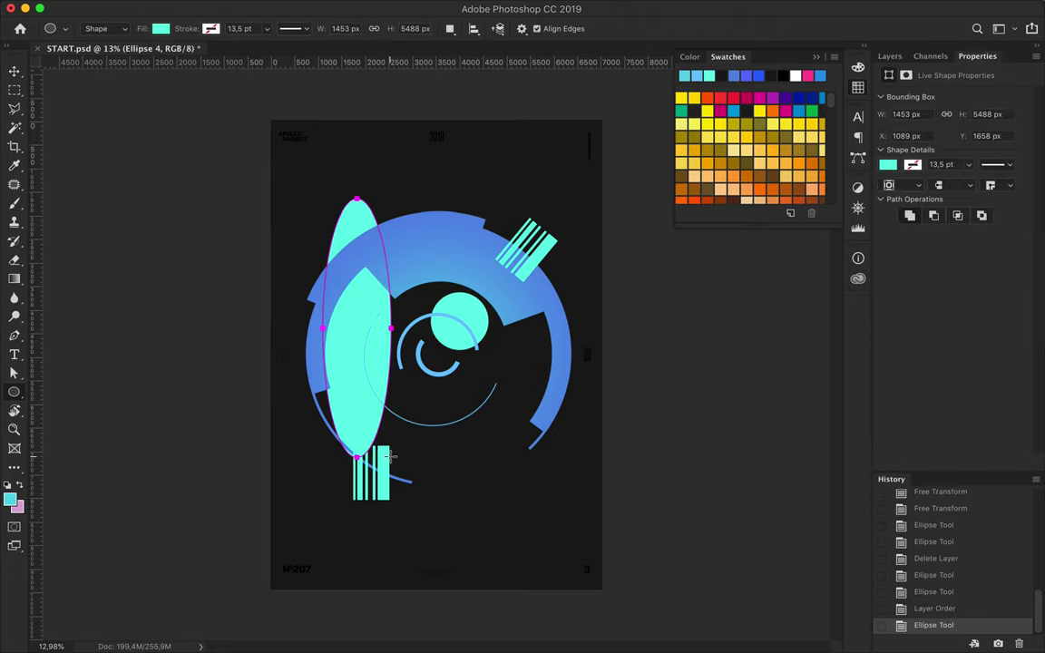
key("ctrl+z")
right_click(14, 392)
left_click(77, 389)
left_click_drag(326, 206, 430, 513)
left_click(160, 28)
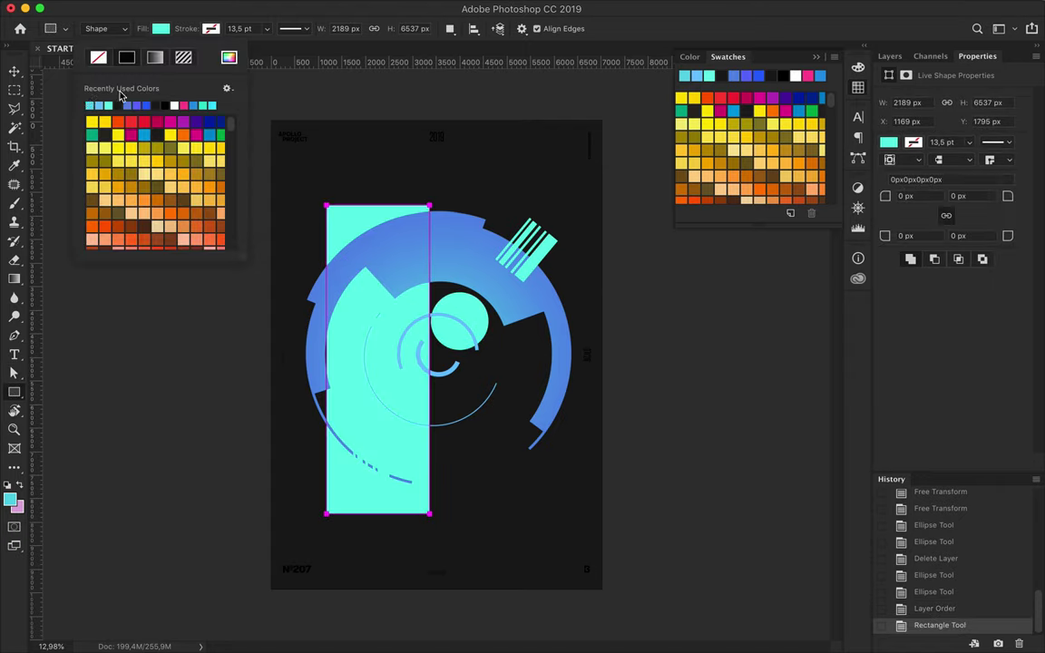
left_click(106, 105)
left_click(128, 105)
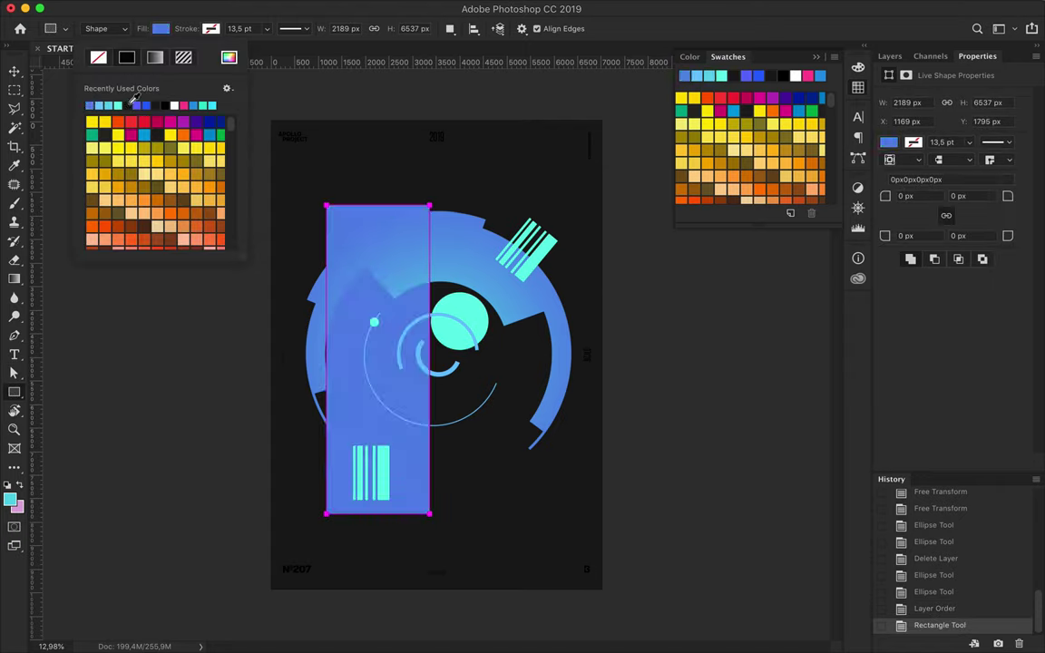
Change the rectangle's fill to white (ffffff), then light grey (dddddd)
key("v")
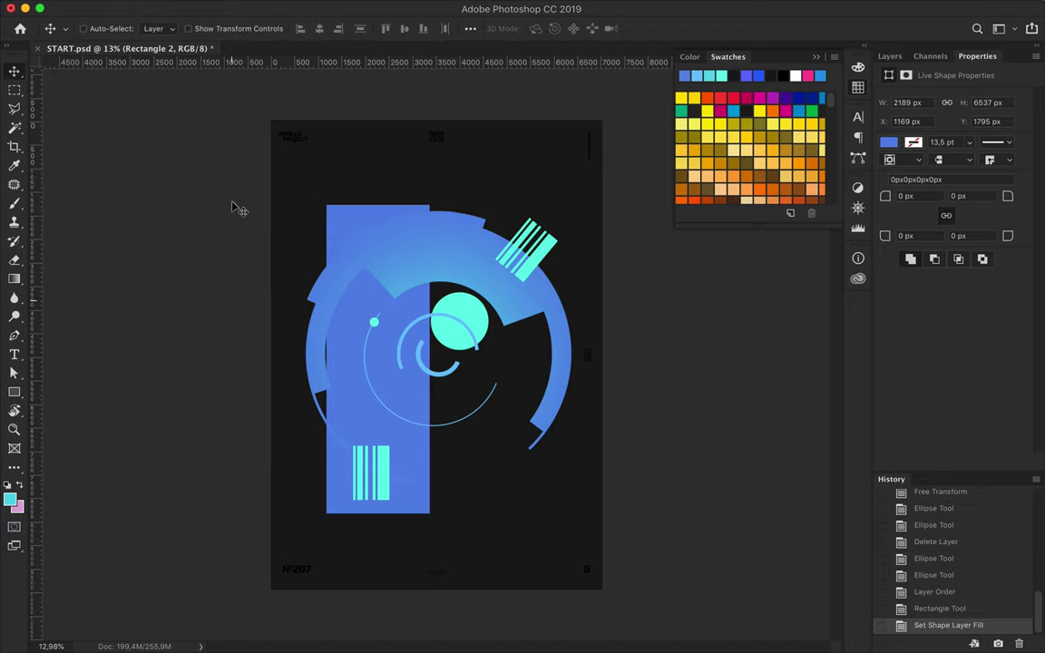
key("a")
left_click(216, 28)
left_click(285, 57)
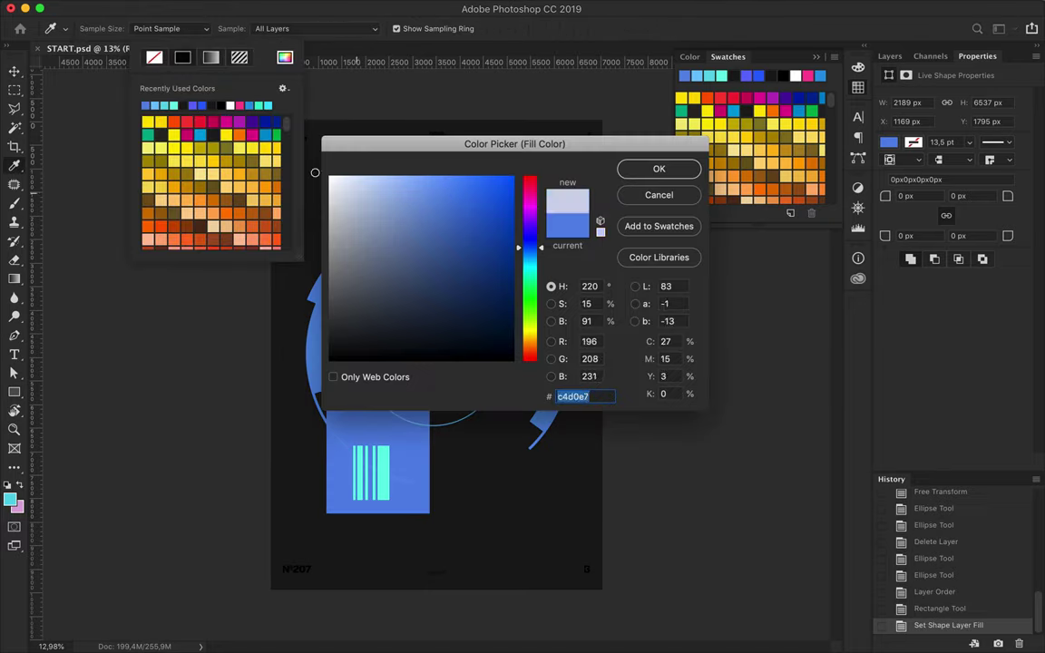
type("ffffff")
left_click(655, 168)
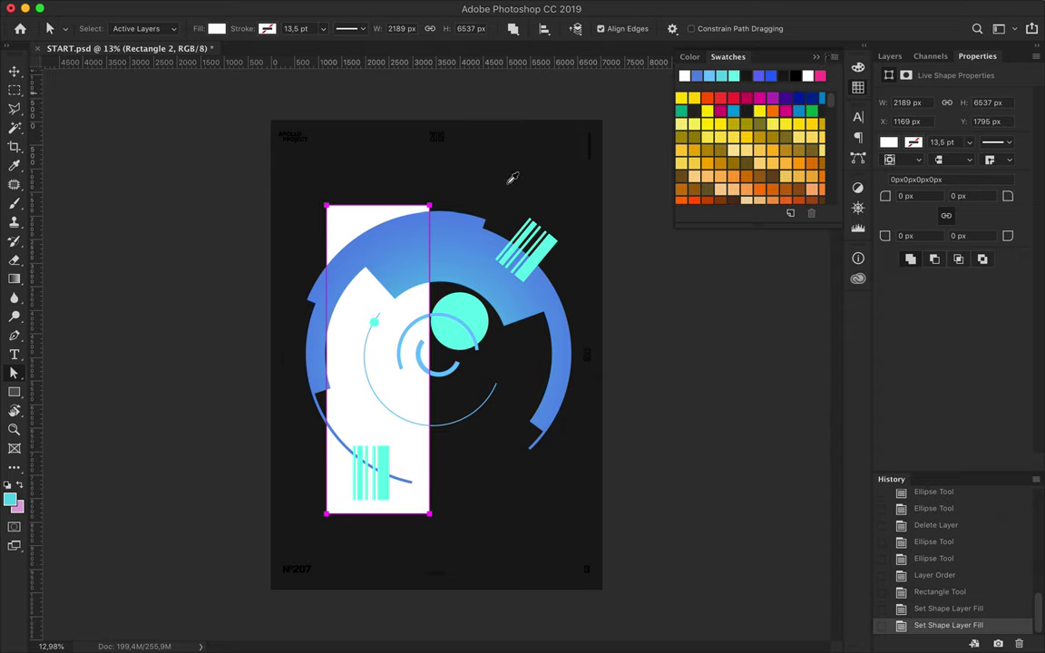
left_click(216, 30)
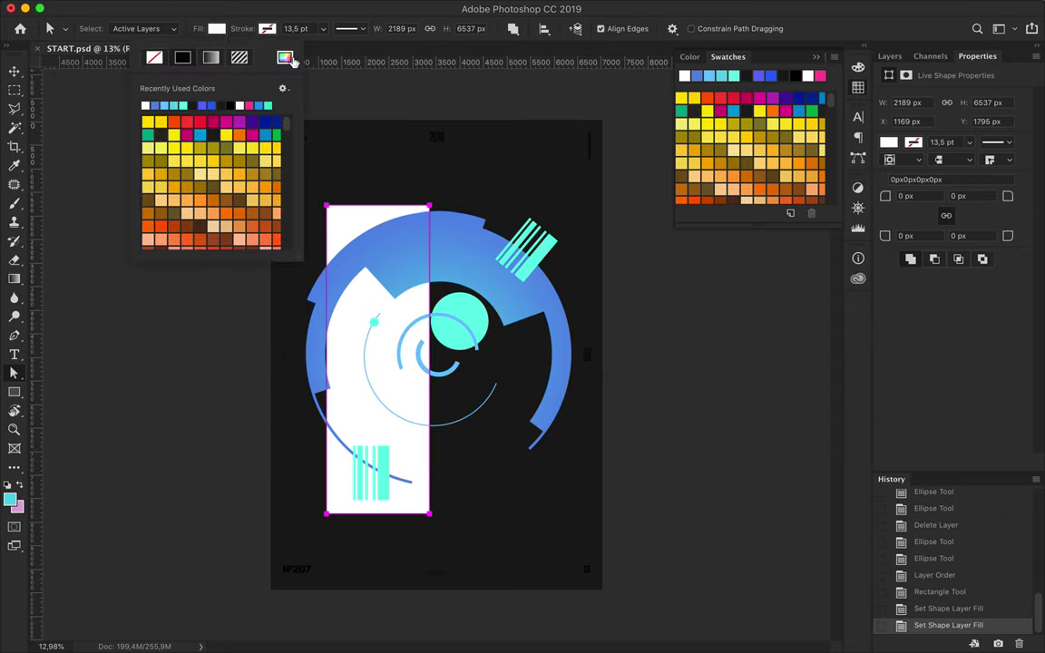
left_click(285, 57)
type("dddddd")
left_click(626, 168)
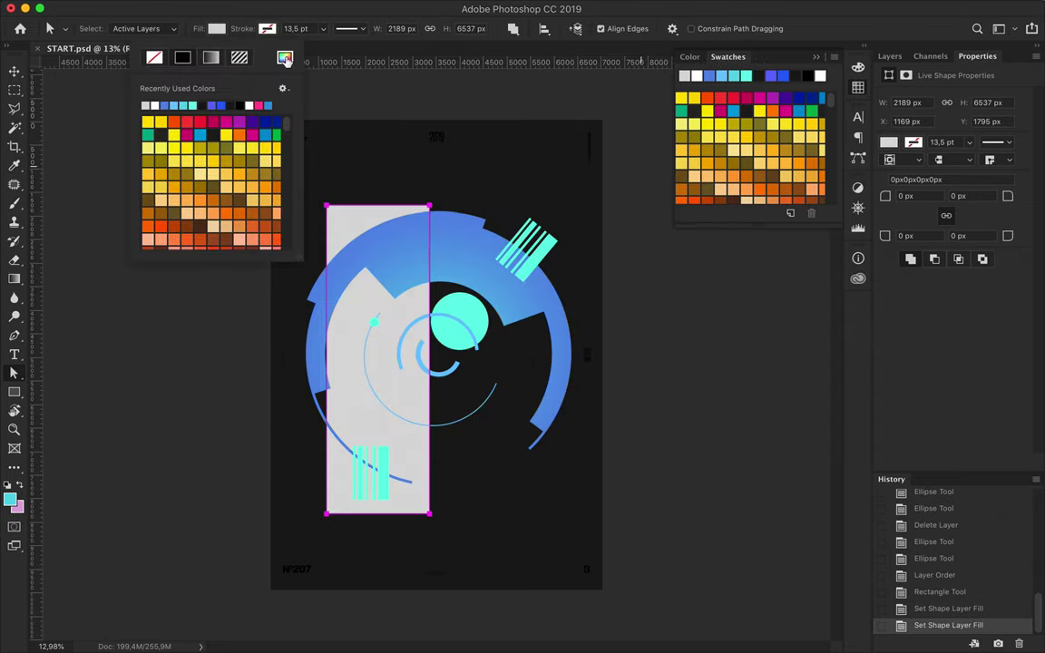
Darken the rectangle's fill to dark grey #383838 and move it up and left
left_click(285, 57)
left_click_drag(328, 205, 327, 320)
left_click(637, 177)
left_click(284, 57)
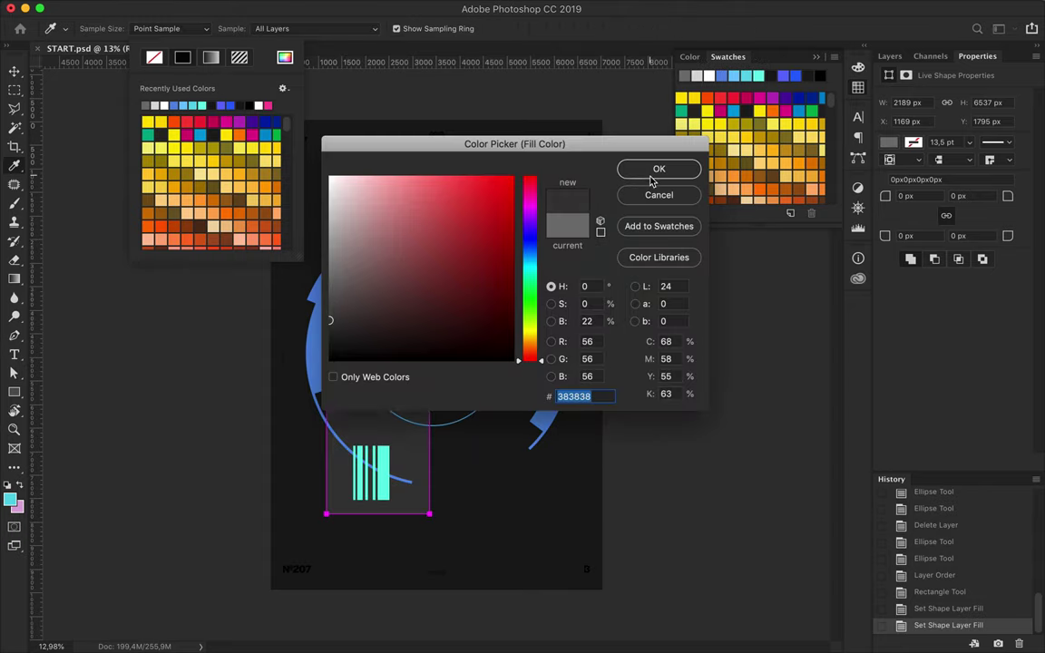
left_click(654, 179)
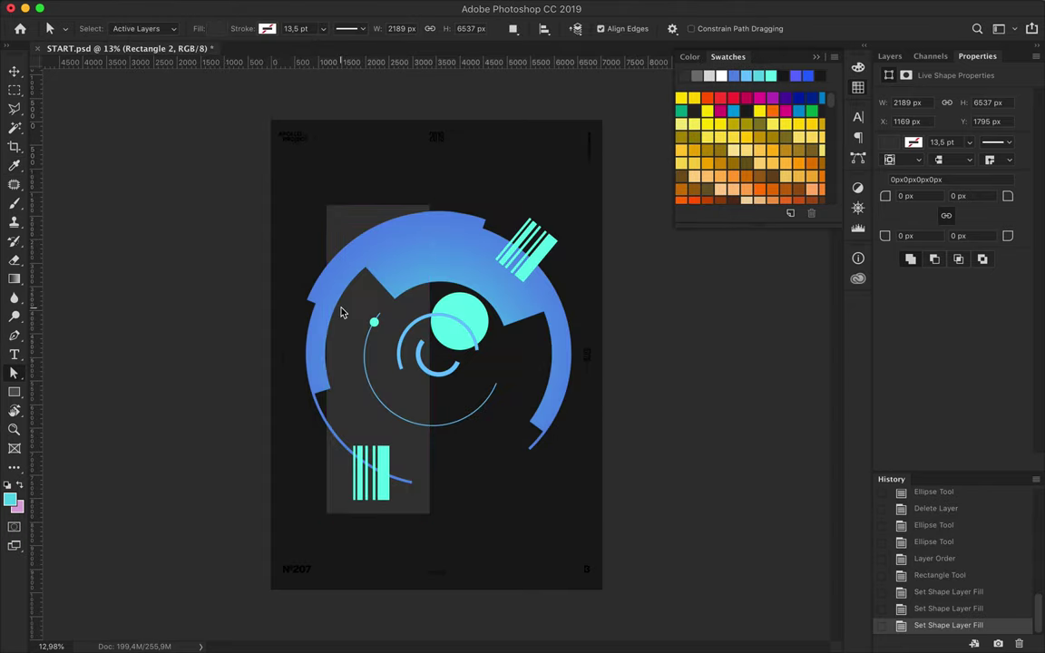
key("v")
left_click_drag(350, 291, 320, 283)
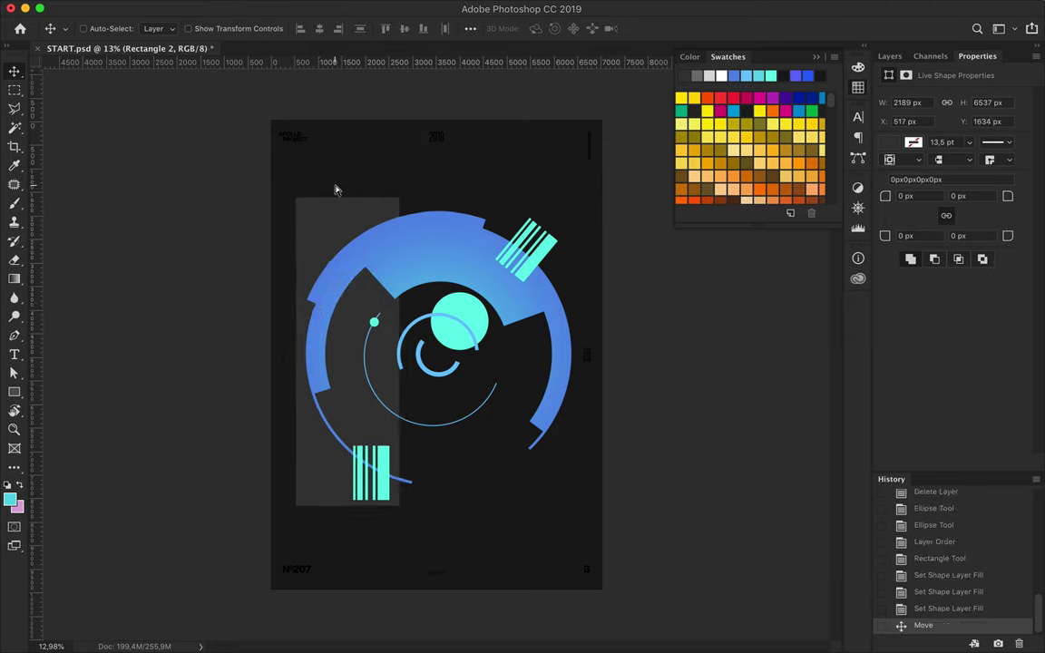
Give the grey rectangle a white outline and skew its right edge into a parallelogram
key("a")
left_click(267, 28)
left_click(252, 125)
left_click(296, 28)
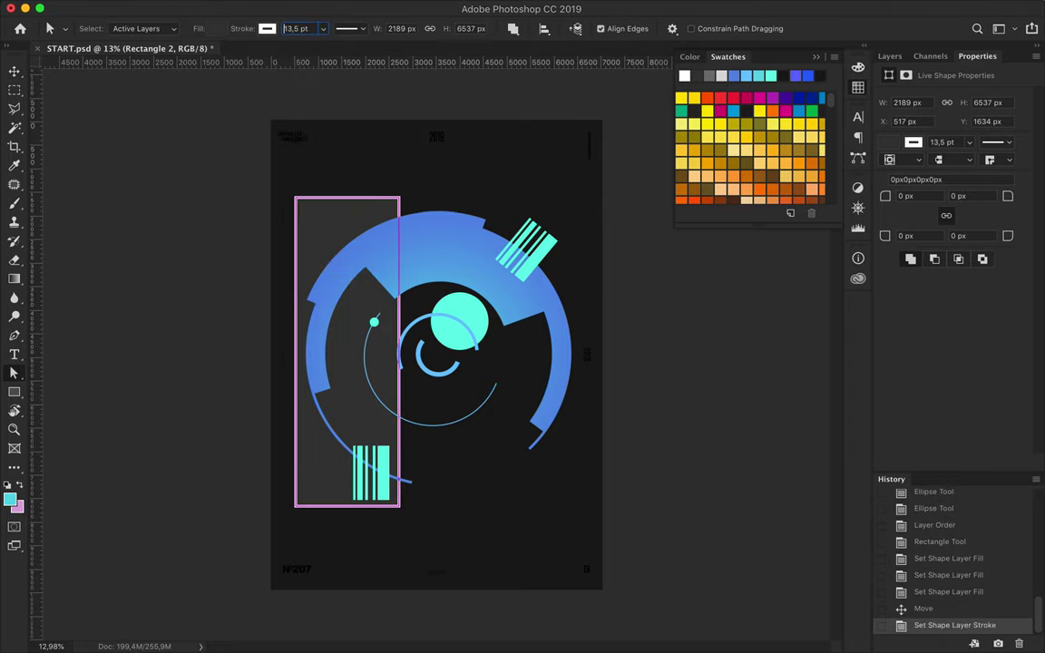
key("Down")
key("Down")
key("Down")
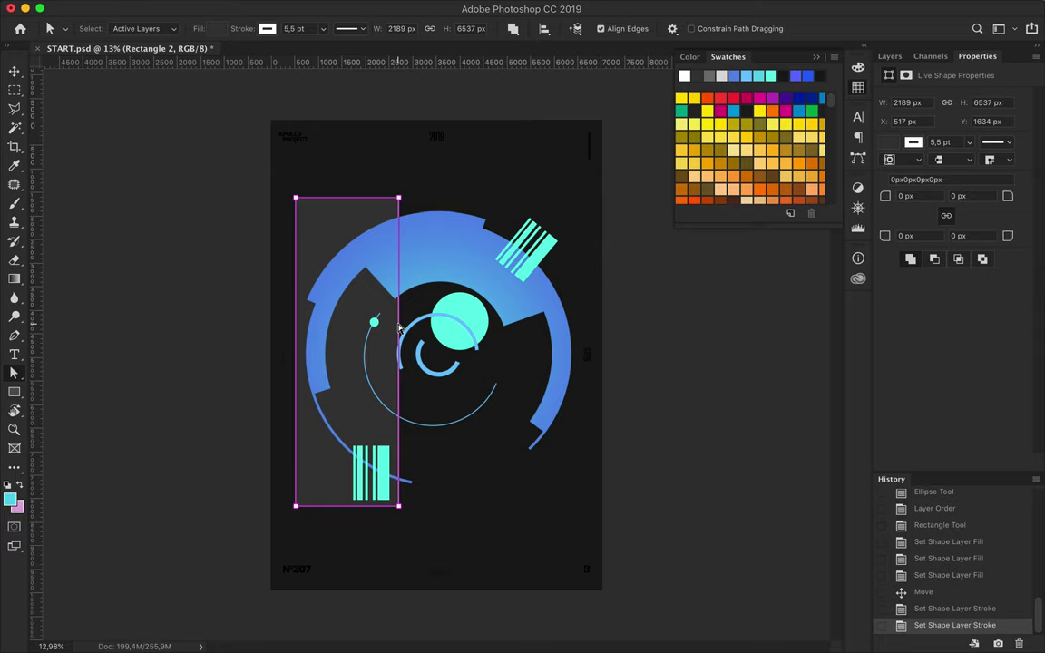
left_click_drag(398, 330, 406, 381)
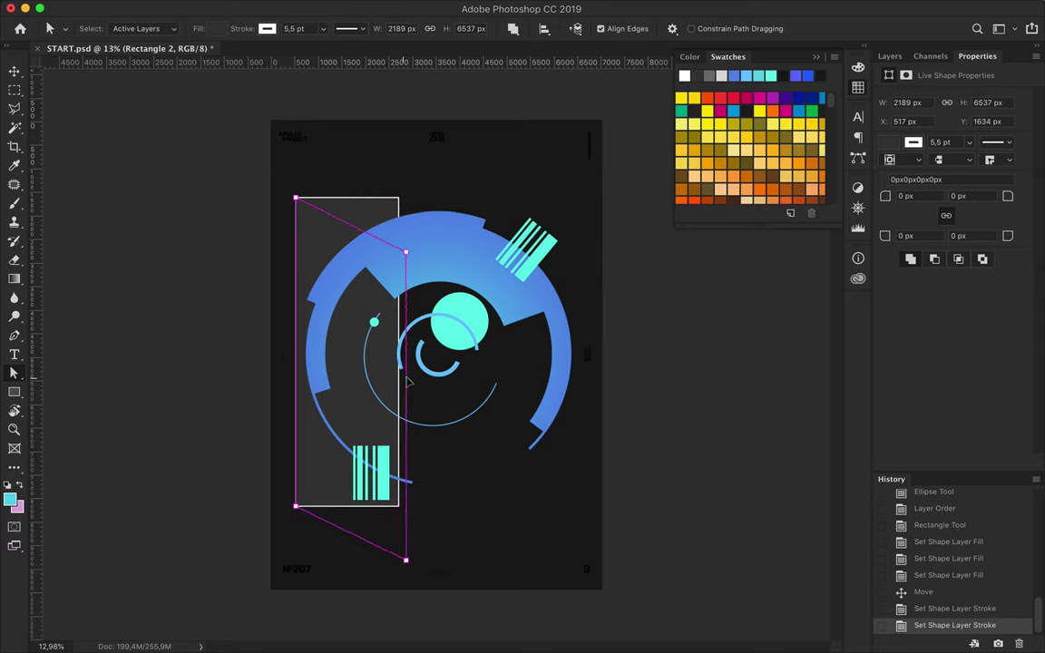
left_click_drag(405, 381, 385, 379)
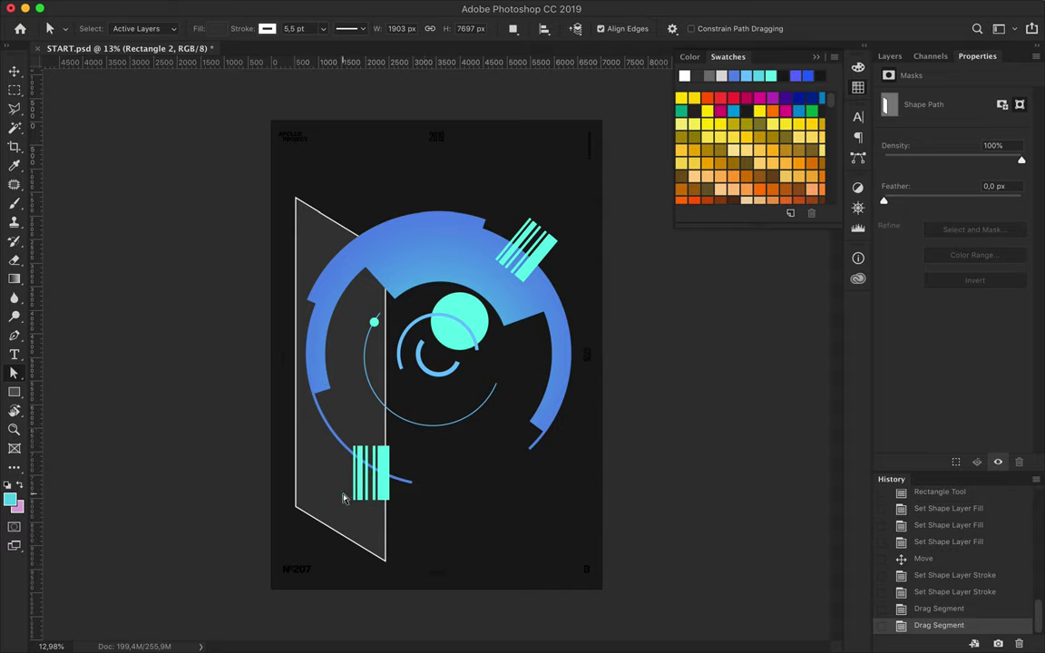
Set the outline to 3 pt and duplicate the panel offset up and right
left_click(295, 28)
type("3")
key("Return")
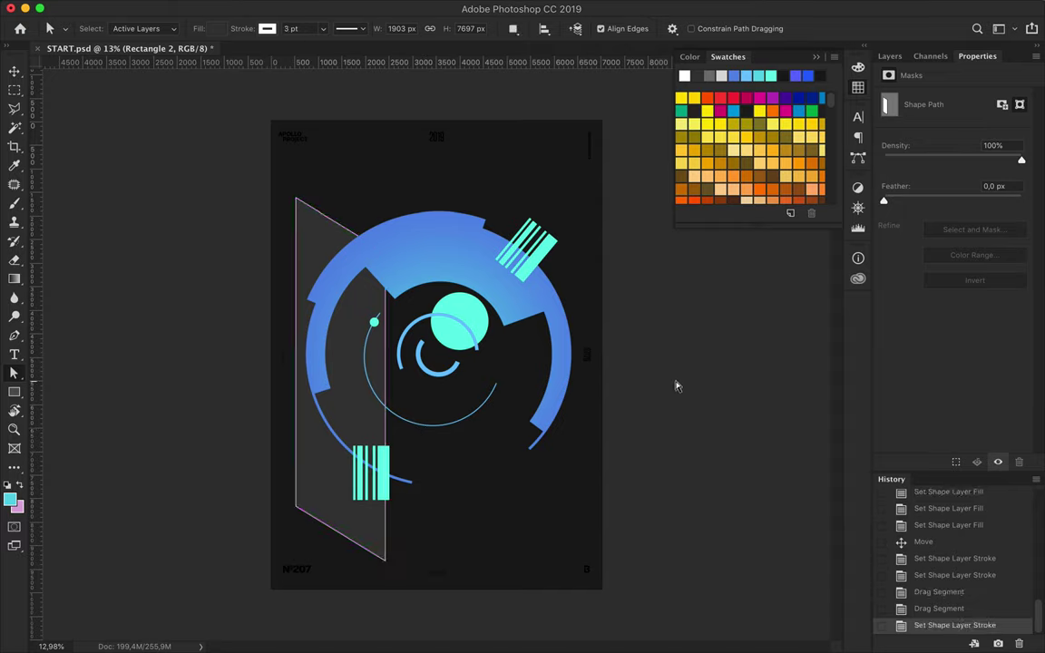
key("v")
left_click_drag(312, 471, 327, 458)
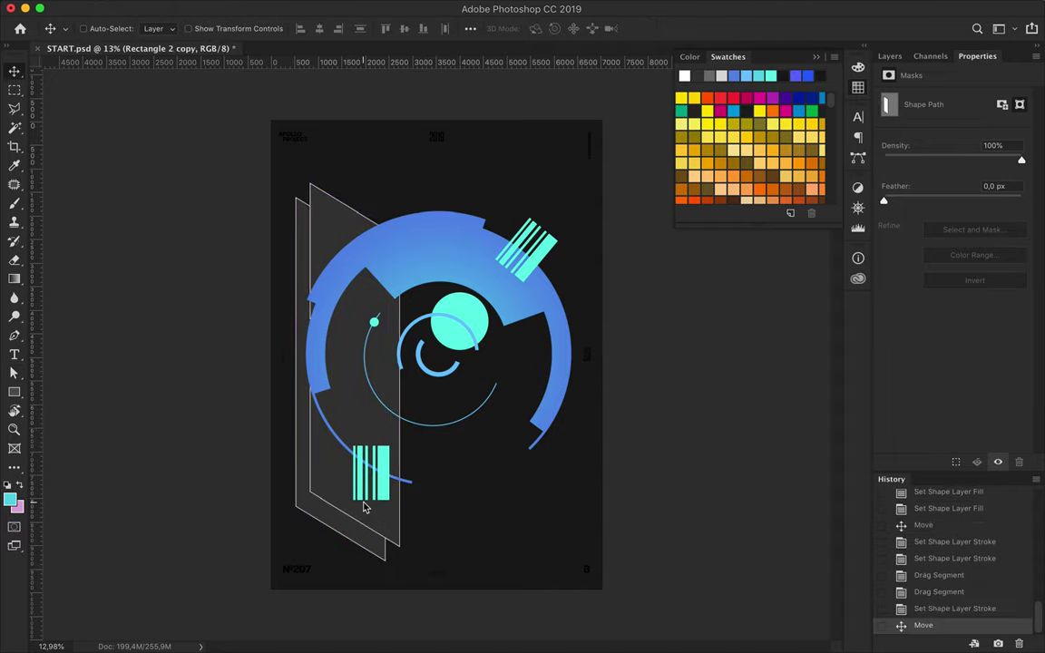
Place the copies beneath Rectangle 2 and add more offset panel copies to the right
left_click(889, 55)
scroll(952, 363, "down", 2)
mouse_move(947, 344)
left_mouse_down()
mouse_move(940, 405)
mouse_move(945, 393)
left_mouse_up()
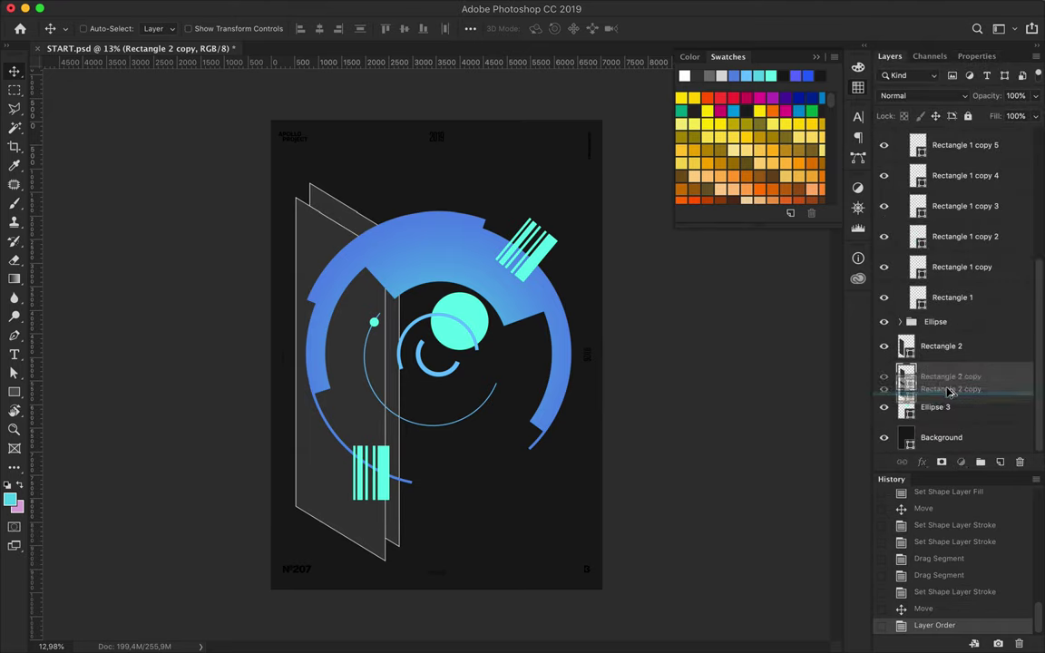
mouse_move(354, 375)
left_mouse_down()
mouse_move(416, 398)
mouse_move(419, 388)
left_mouse_up()
left_click_drag(948, 406, 948, 426)
left_click_drag(410, 408, 425, 396)
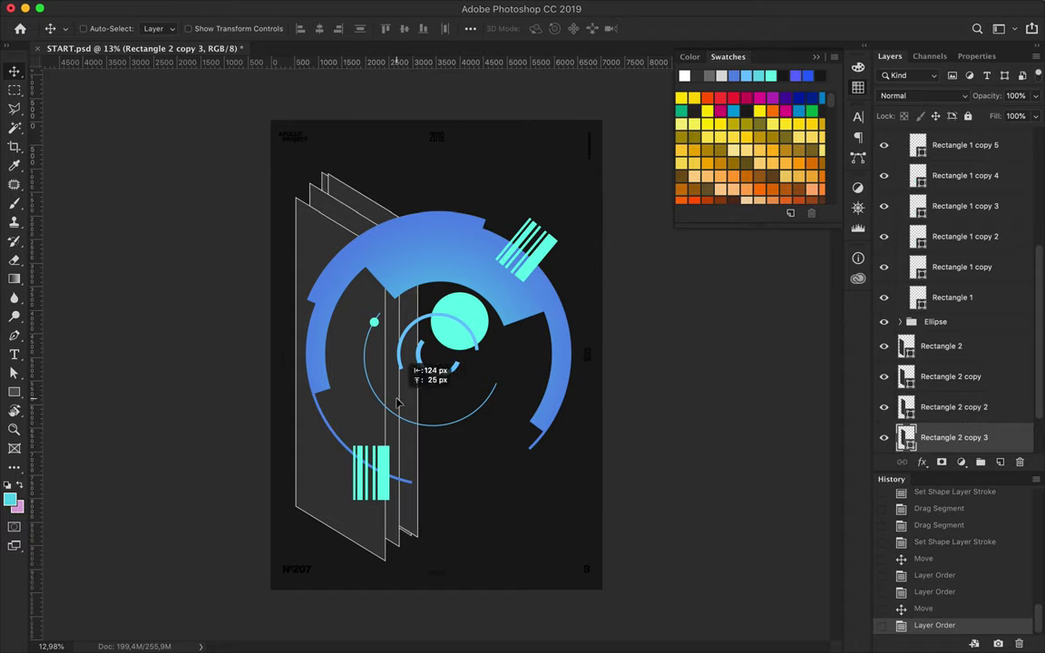
Distribute the four panels' left edges evenly and shift the whole stack left
left_click(953, 346, "shift")
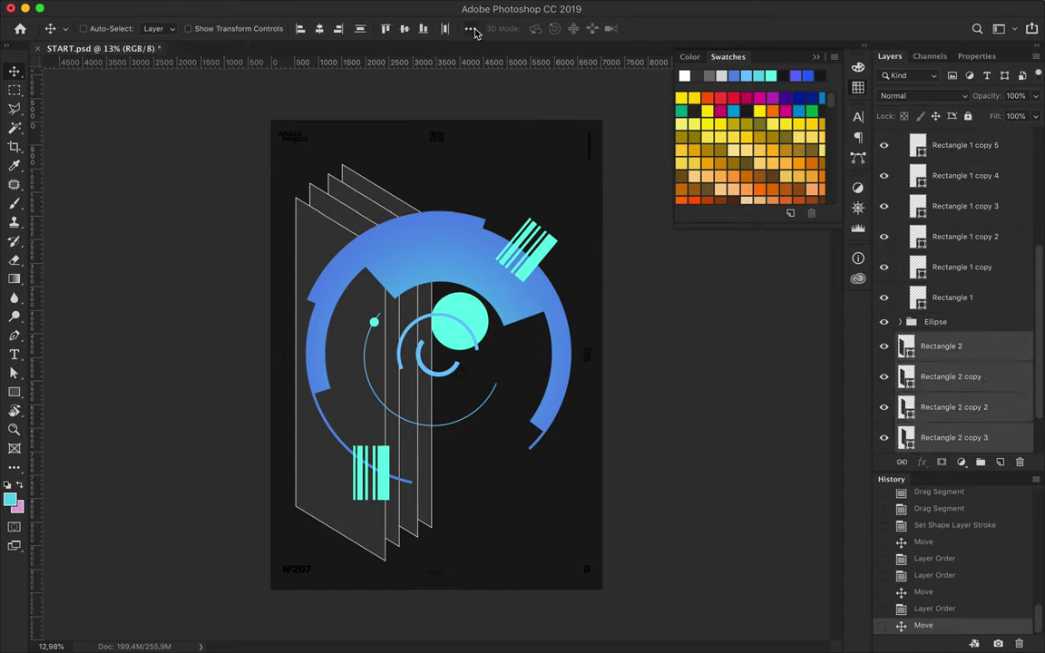
left_click(470, 28)
left_click(442, 109)
left_click_drag(413, 404, 396, 405)
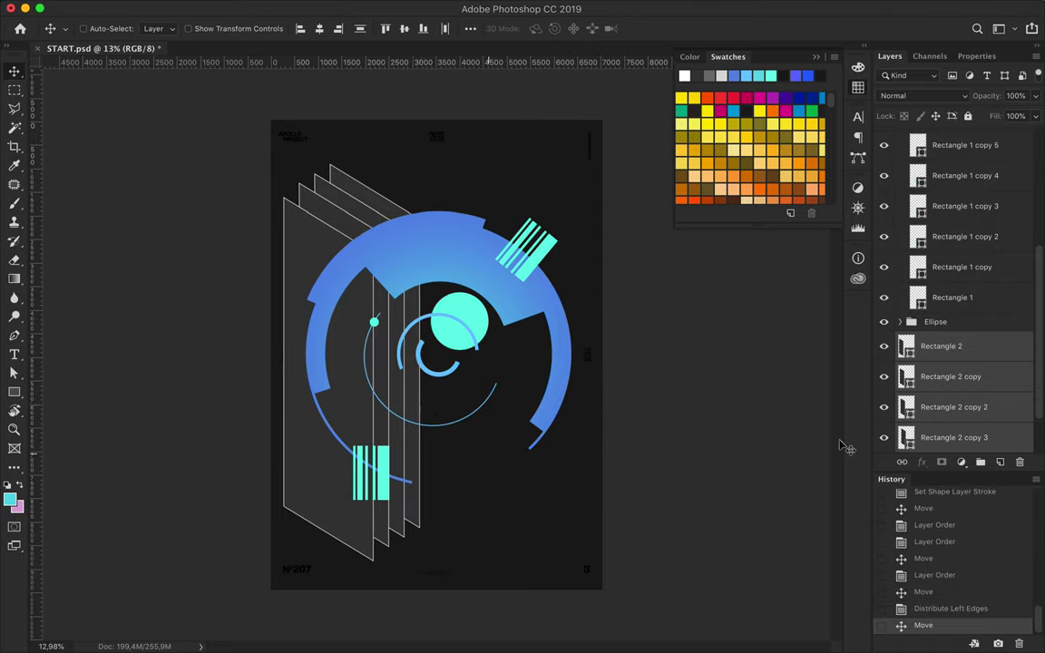
right_click(988, 358)
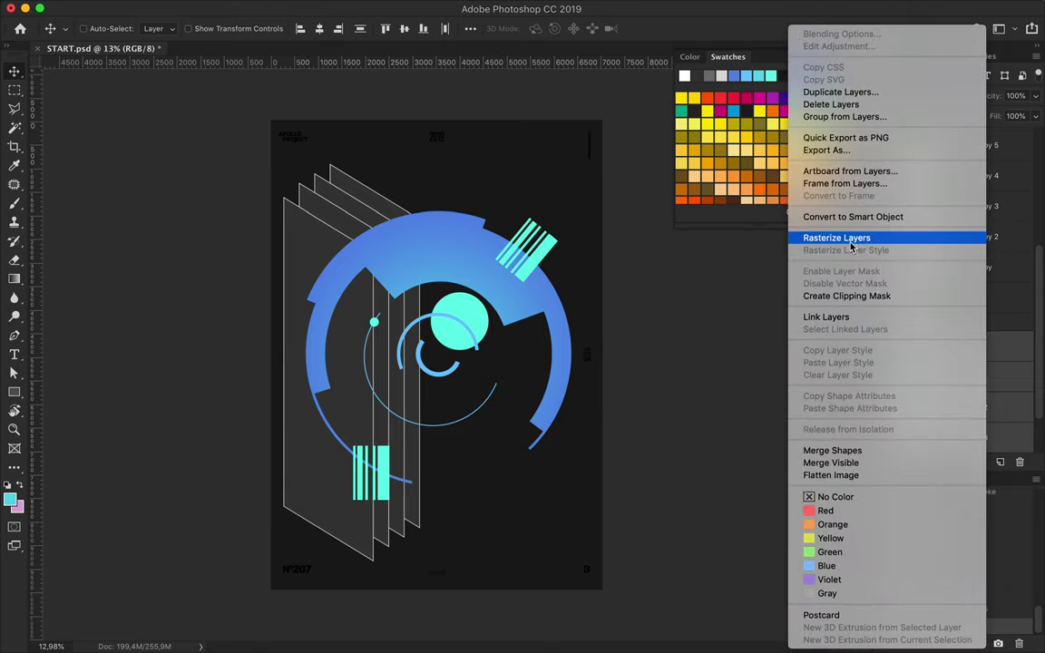
Try a 224 px drop shadow on the panel layer, then cancel it
key("Escape")
double_click(893, 316)
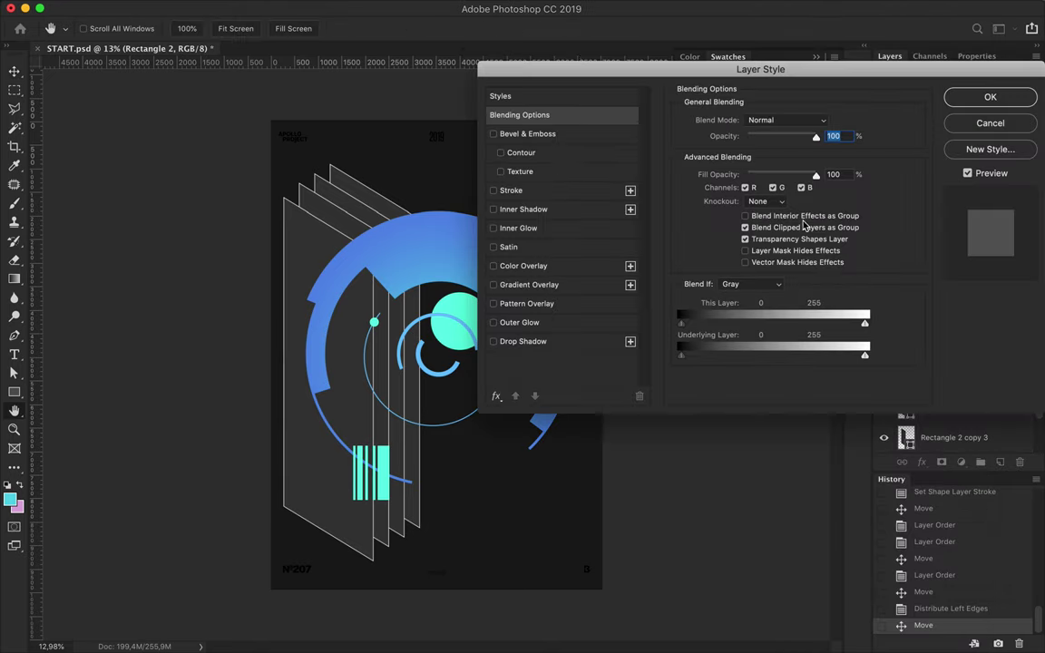
left_click(495, 341)
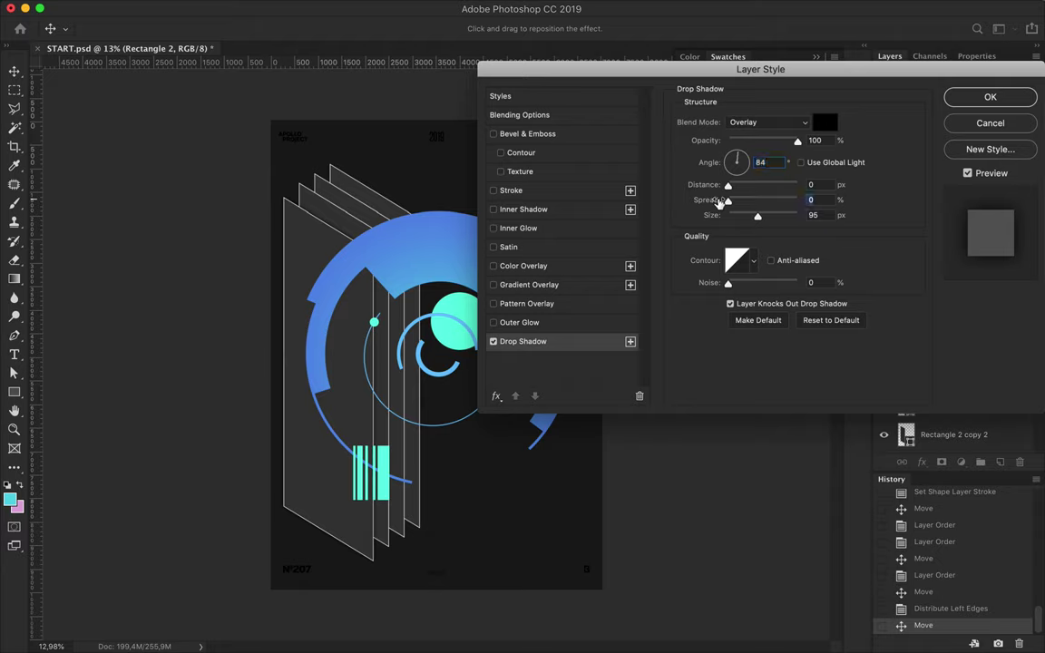
left_click_drag(757, 216, 797, 215)
left_click_drag(798, 140, 786, 141)
left_click(990, 125)
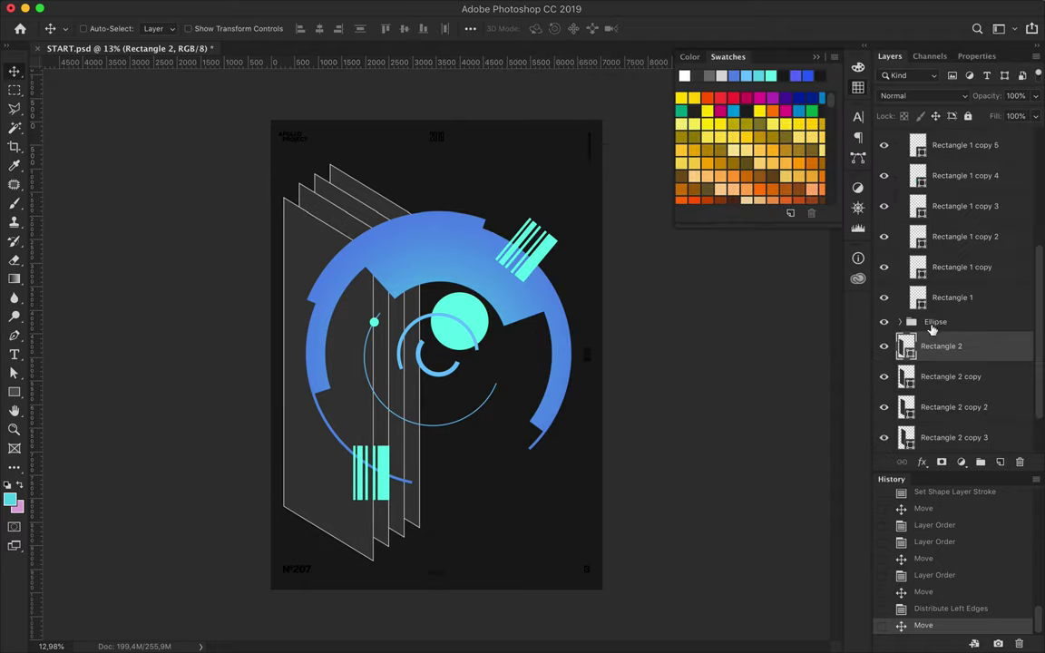
Move Rectangle 2 copy 4 directly beneath Rectangle 2
left_click_drag(939, 355, 940, 361)
key("a")
left_click(218, 28)
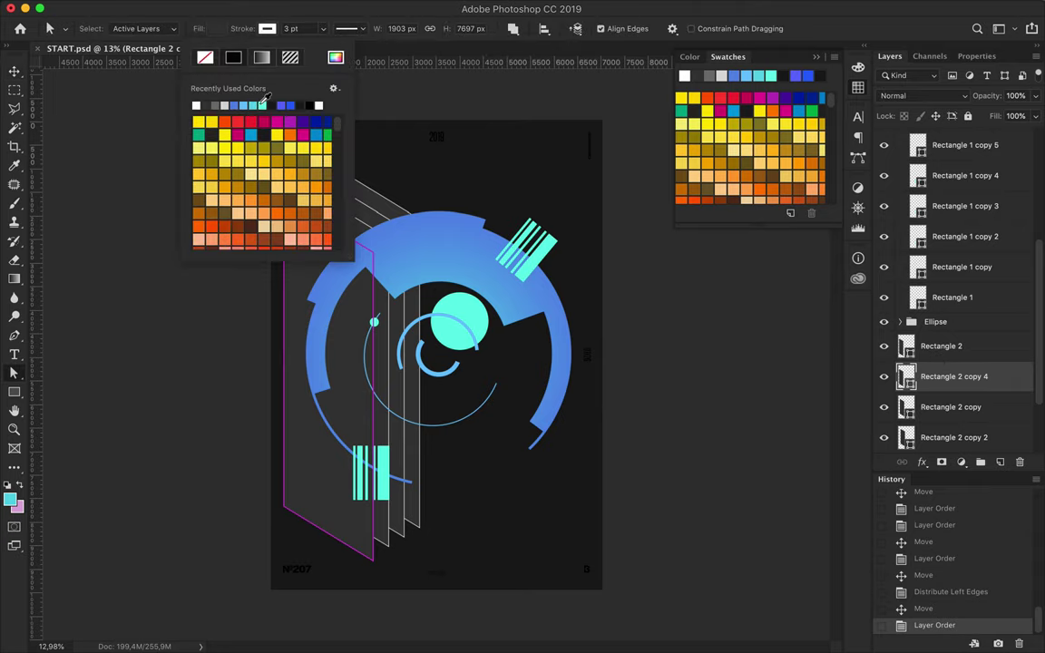
Fill Rectangle 2 copy 4 black and apply a smart-object Gaussian Blur of radius 247,5
left_click(197, 105)
key("Return")
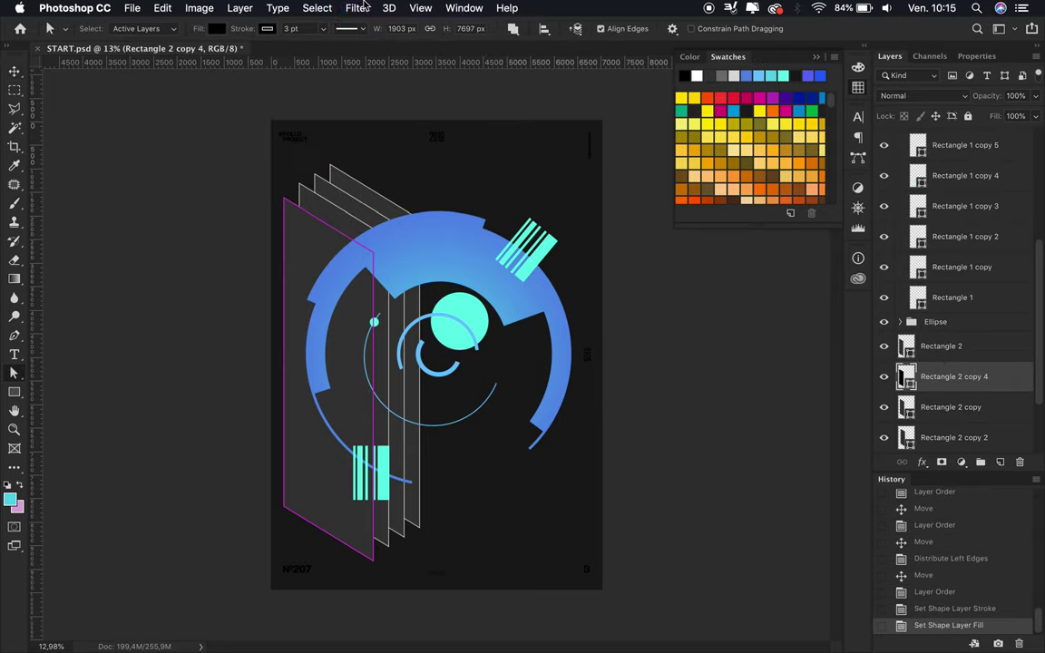
left_click(357, 7)
left_click(620, 235)
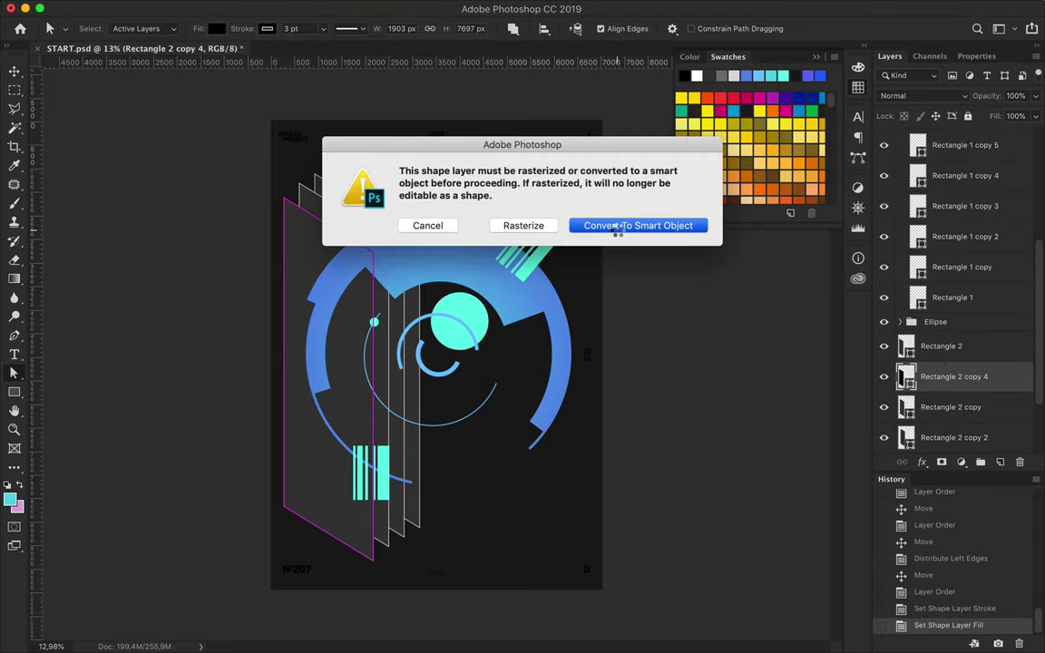
left_click(620, 233)
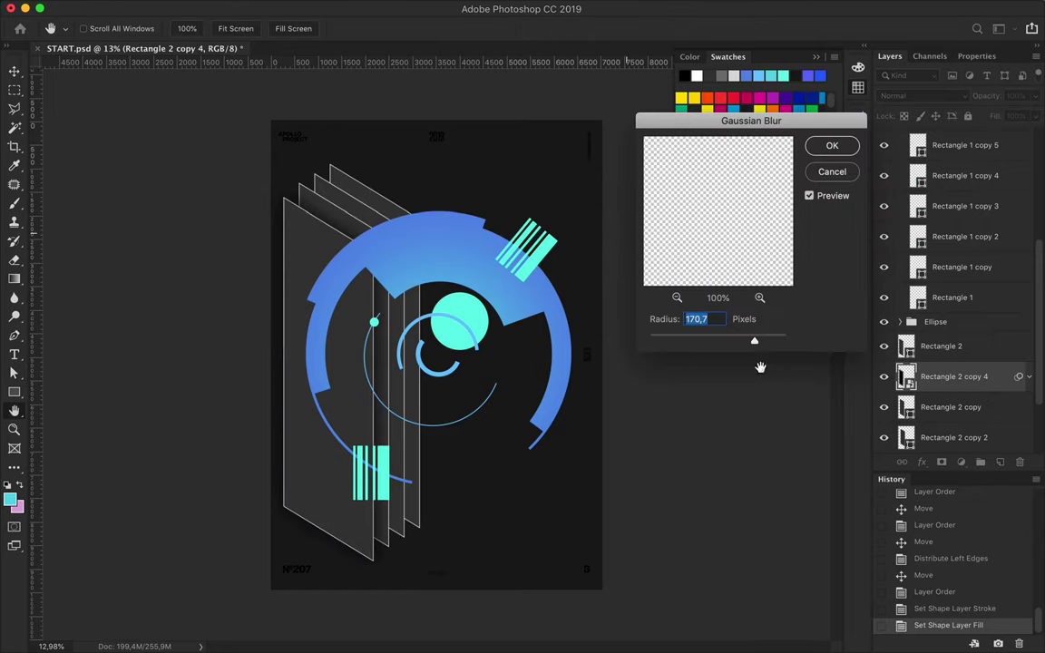
left_click_drag(757, 345, 756, 345)
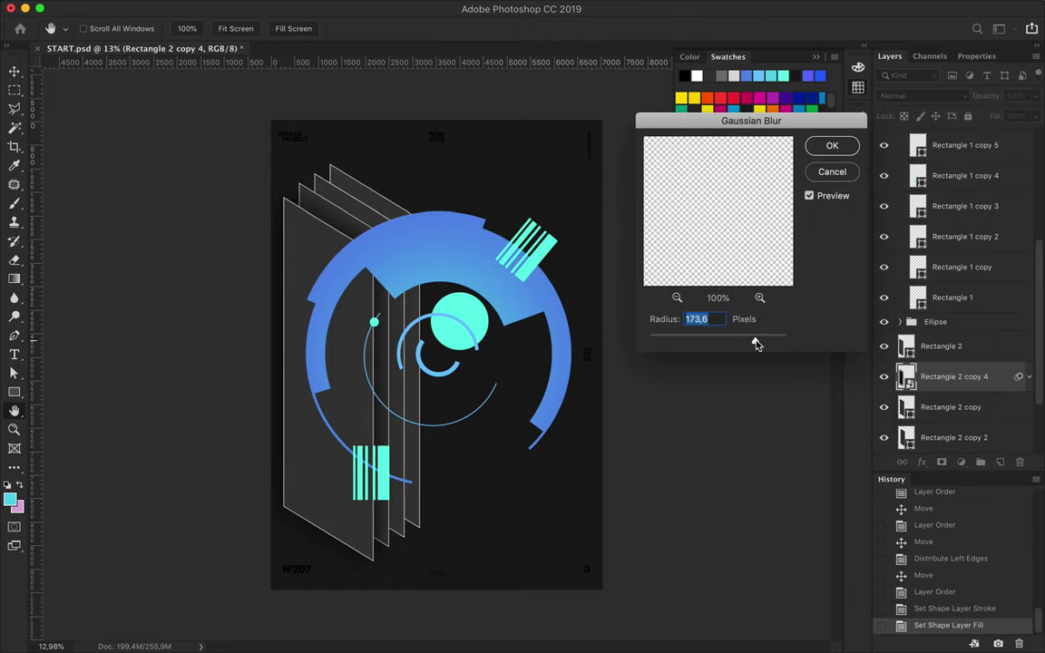
left_click(831, 146)
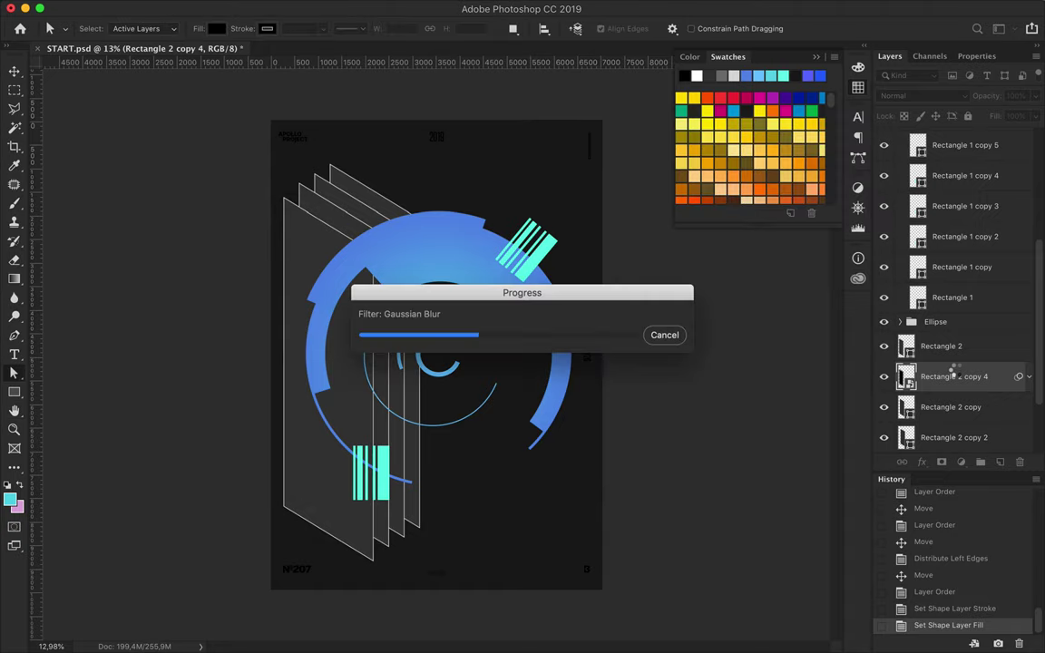
Move Rectangle 2 copy 5 below Rectangle 2 copy and begin renaming Rectangle 2 copy 4
scroll(953, 345, "down", 3)
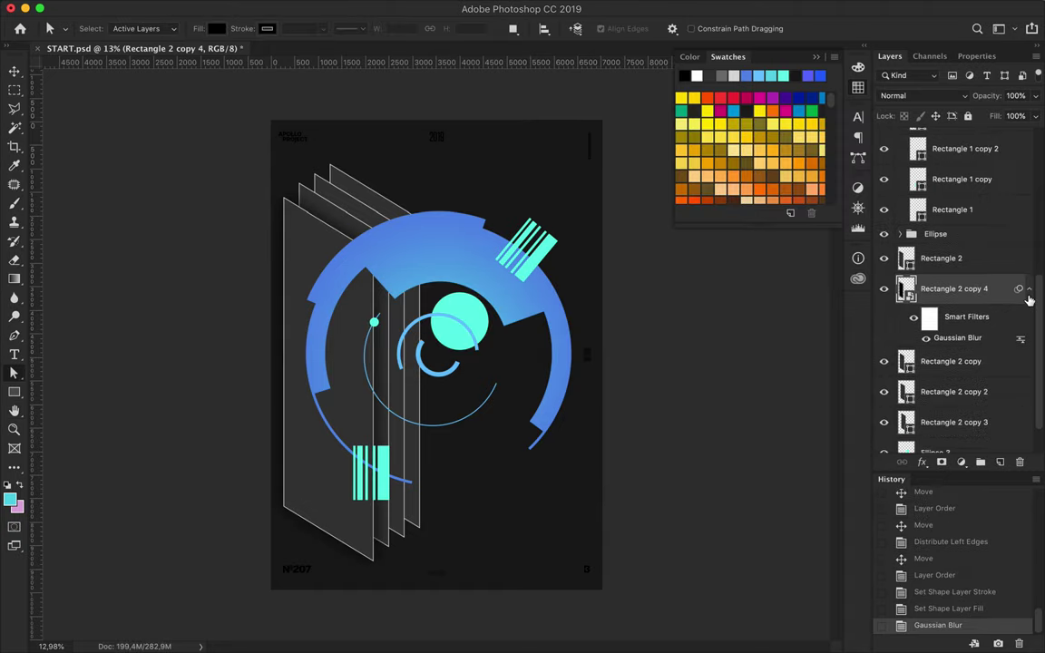
left_click_drag(953, 330, 943, 352)
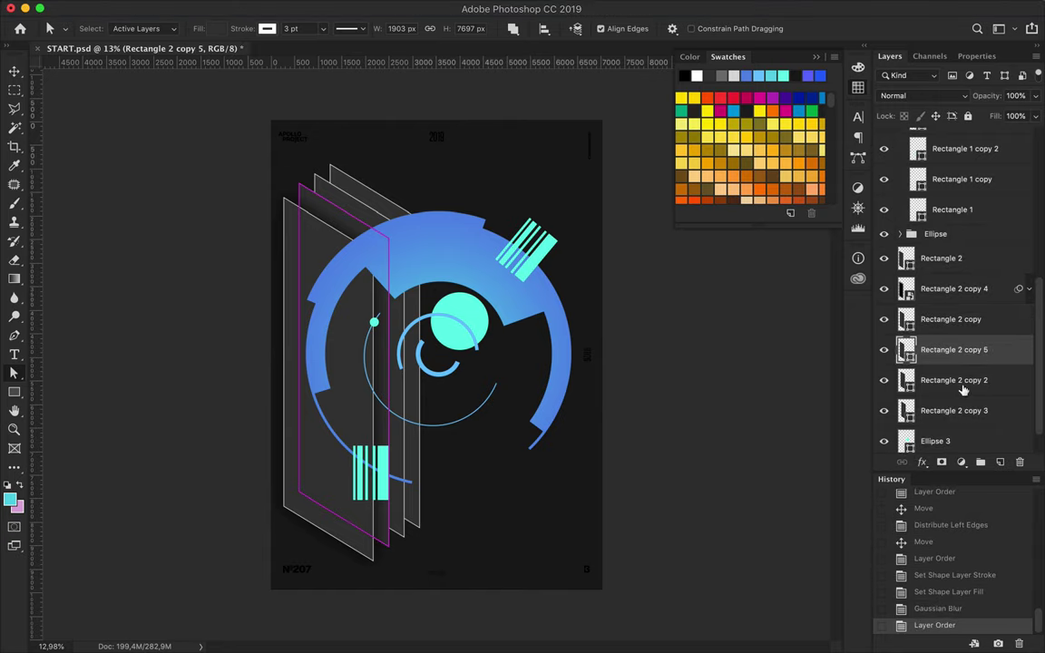
double_click(975, 289)
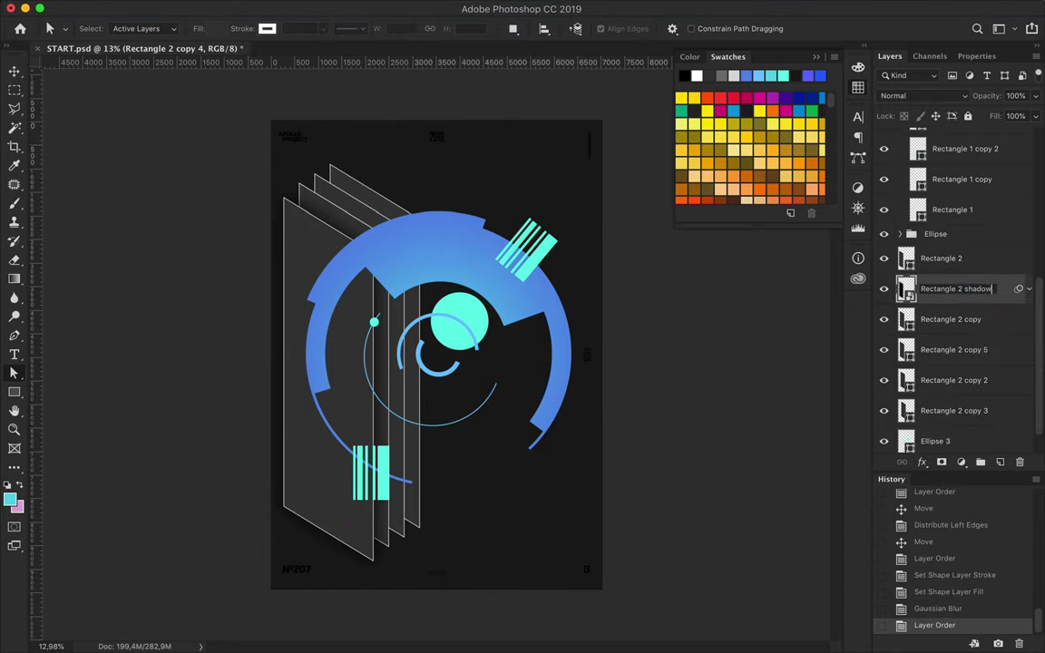
Rename the extra panel copies to Rectangle 2 copy Shadow and Rectangle 2 Shadow
key("Return")
left_click(963, 349)
double_click(963, 349)
mouse_move(984, 349)
left_mouse_down()
mouse_move(1021, 349)
mouse_move(961, 399)
mouse_move(1004, 412)
left_mouse_up()
type("w")
key("Return")
double_click(975, 411)
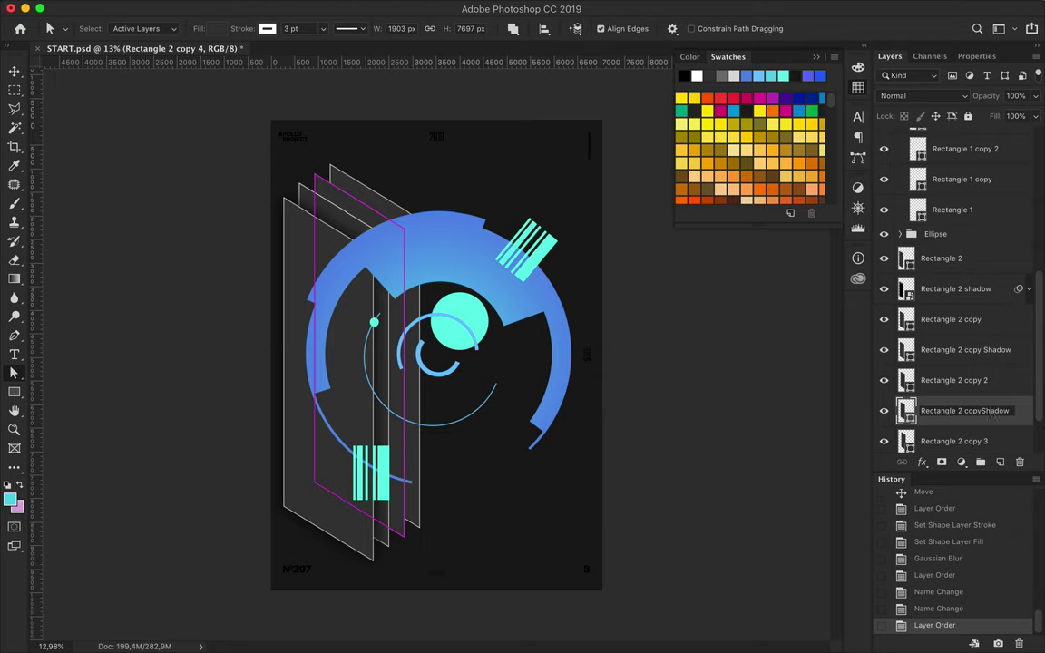
key("Return")
left_click_drag(962, 444, 965, 437)
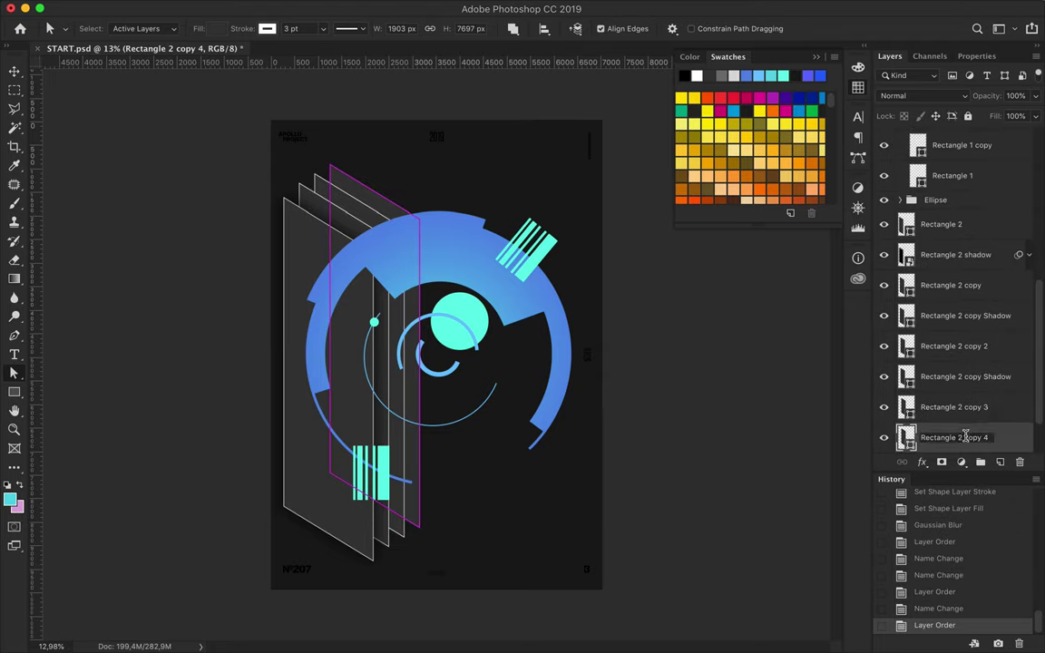
type("hadow")
key("Return")
Give the selected shadow layers a black fill and no outline
left_click(991, 375, "ctrl")
left_click(984, 316, "ctrl")
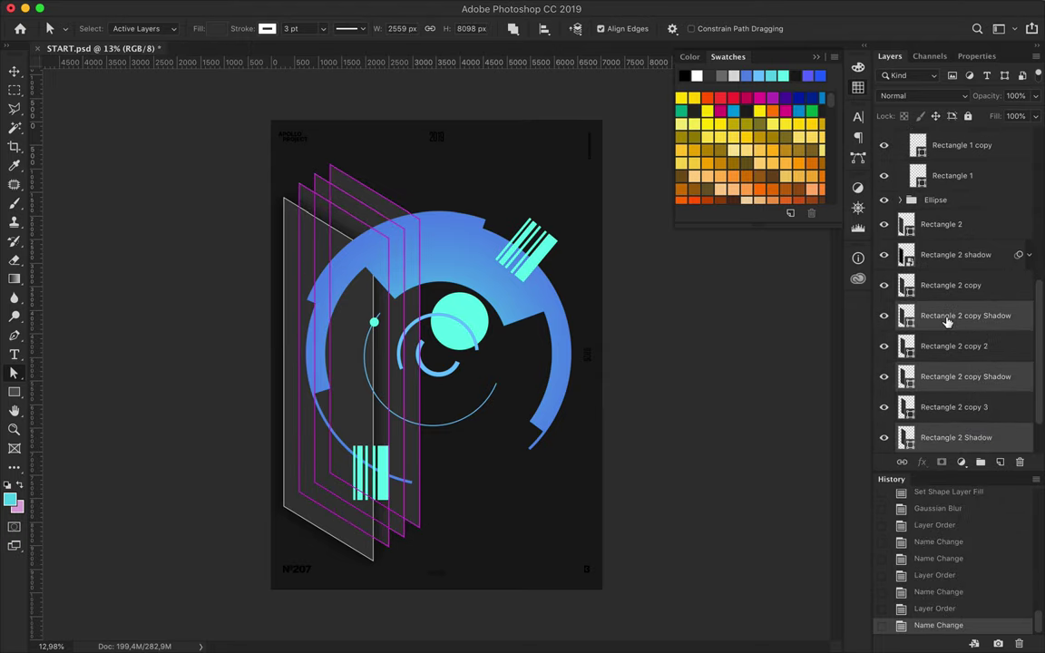
left_click(218, 28)
left_click(266, 28)
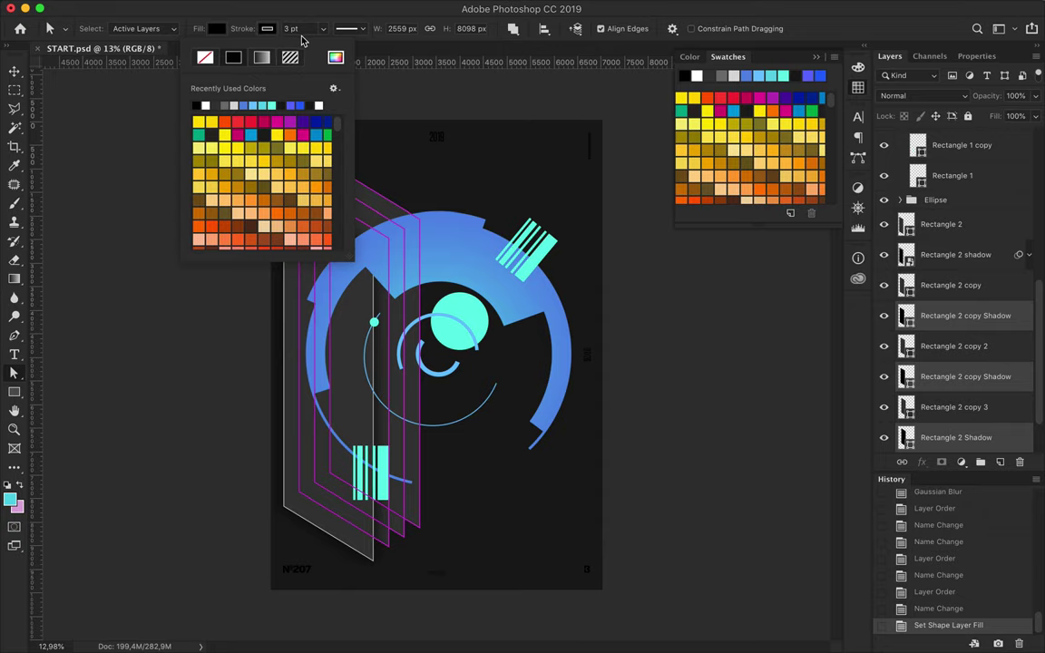
left_click(984, 319)
Reapply the Gaussian Blur to each of the three shadow layers
left_click(356, 7)
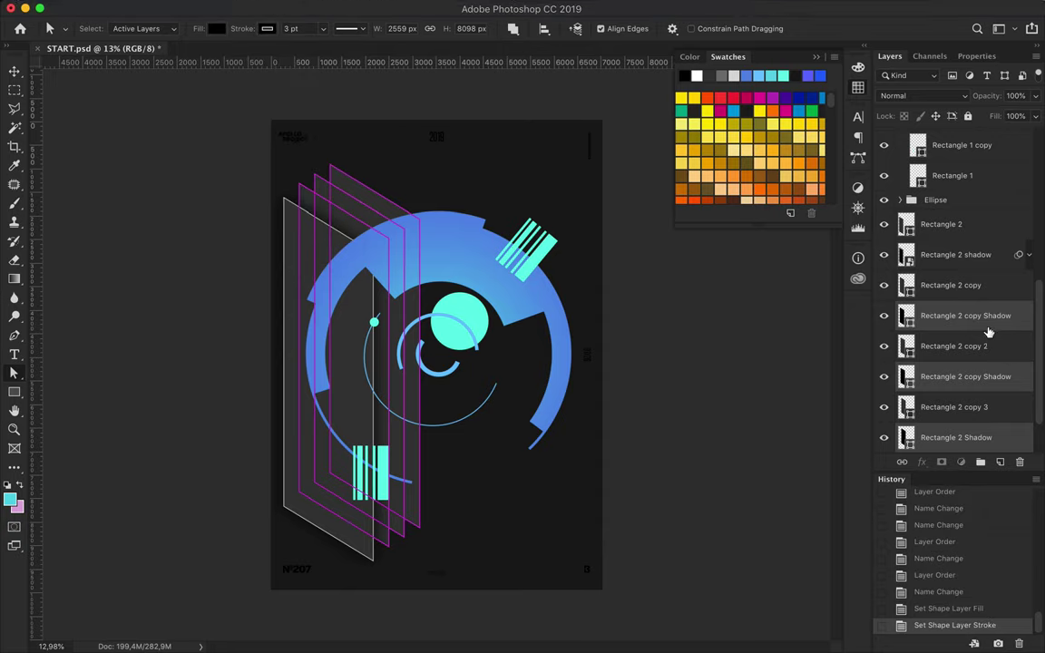
left_click(317, 7)
left_click(357, 7)
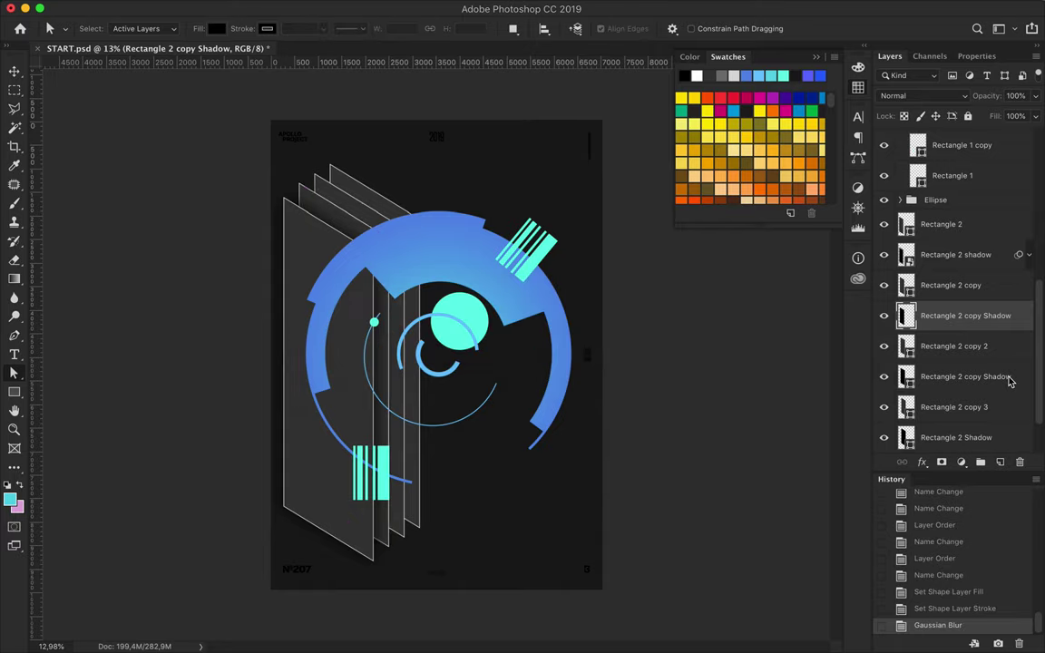
left_click(1009, 382)
left_click(356, 7)
left_click(376, 30)
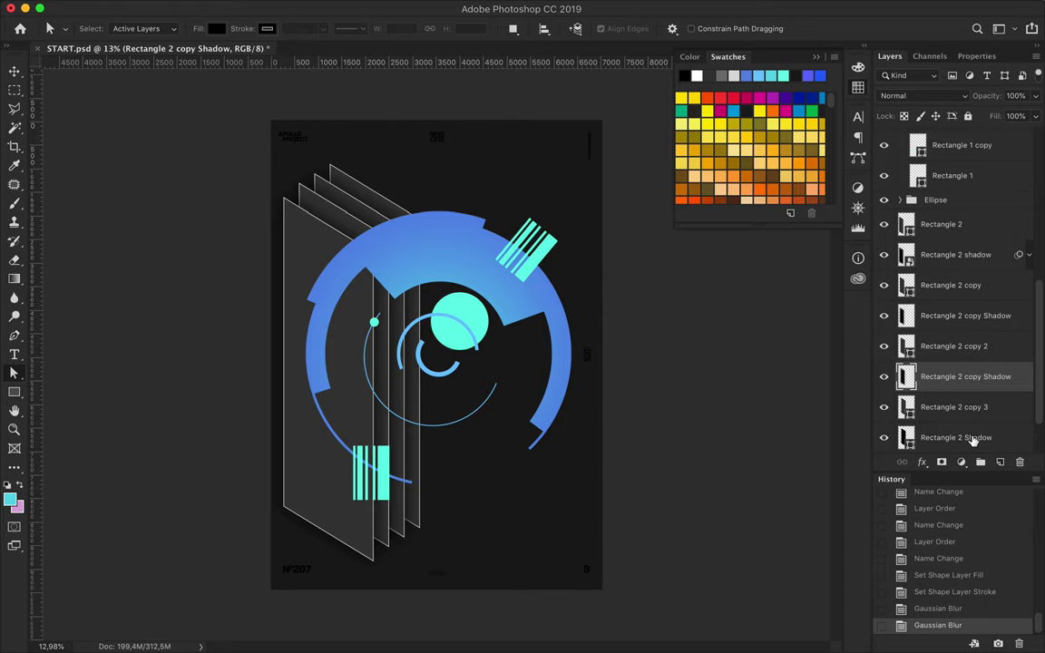
left_click(980, 438)
left_click(358, 7)
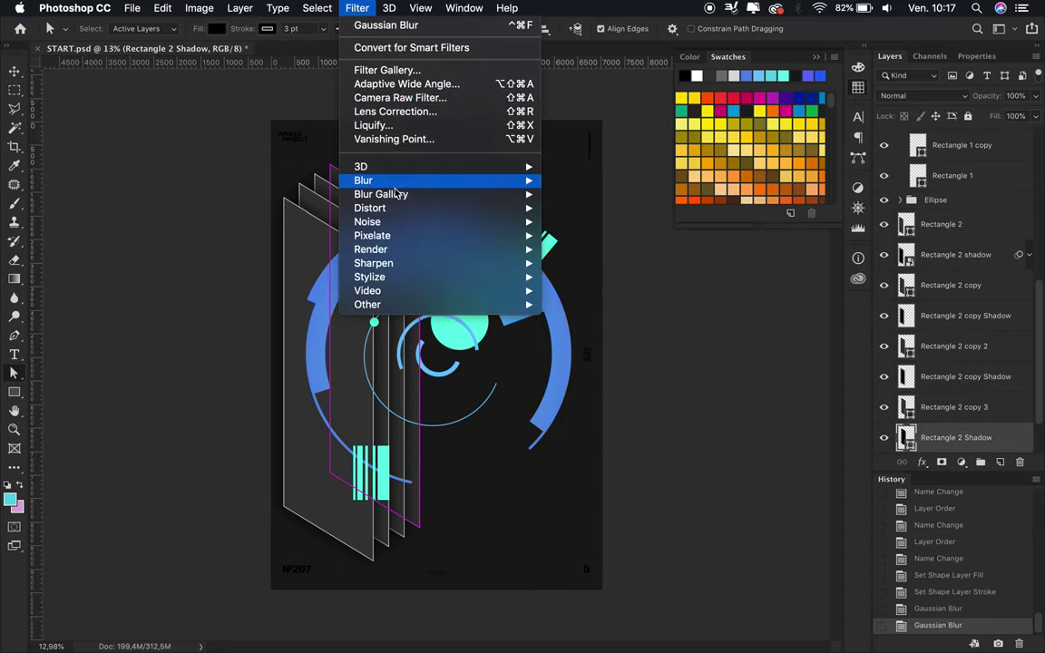
left_click(379, 24)
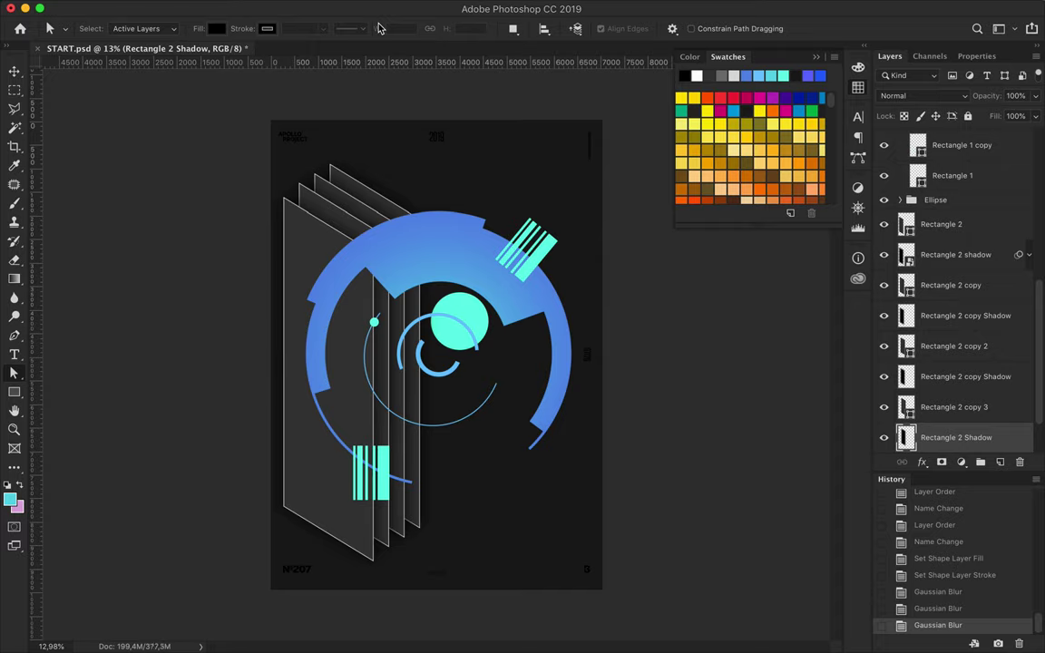
Group all the Rectangle 2 panel and shadow layers into Group 2
scroll(934, 363, "down", 1)
scroll(934, 353, "down", 2)
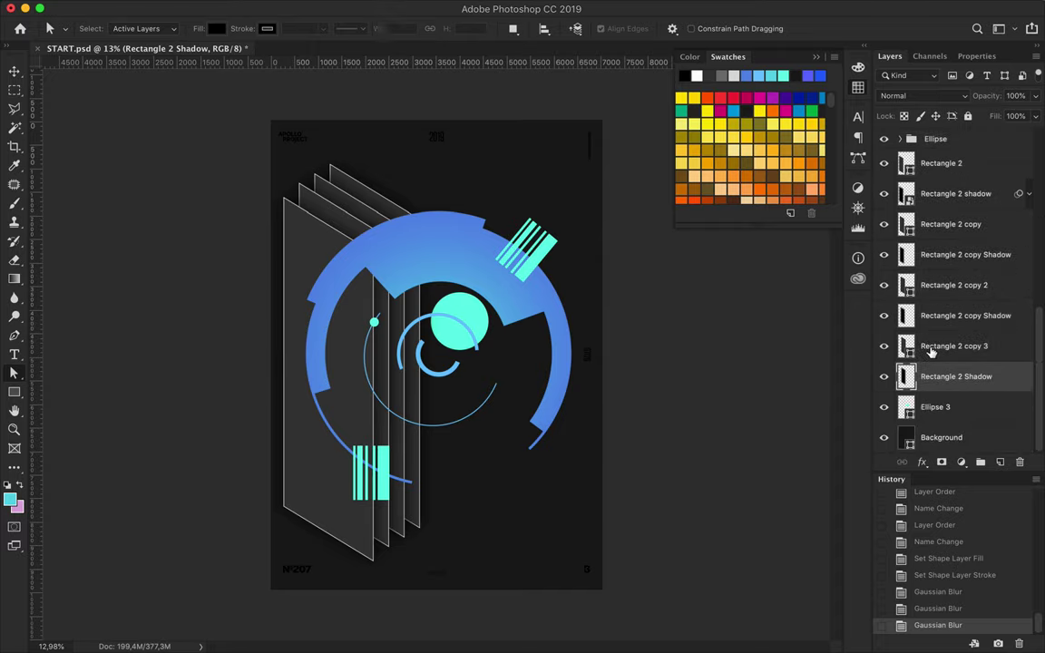
scroll(930, 352, "up", 2)
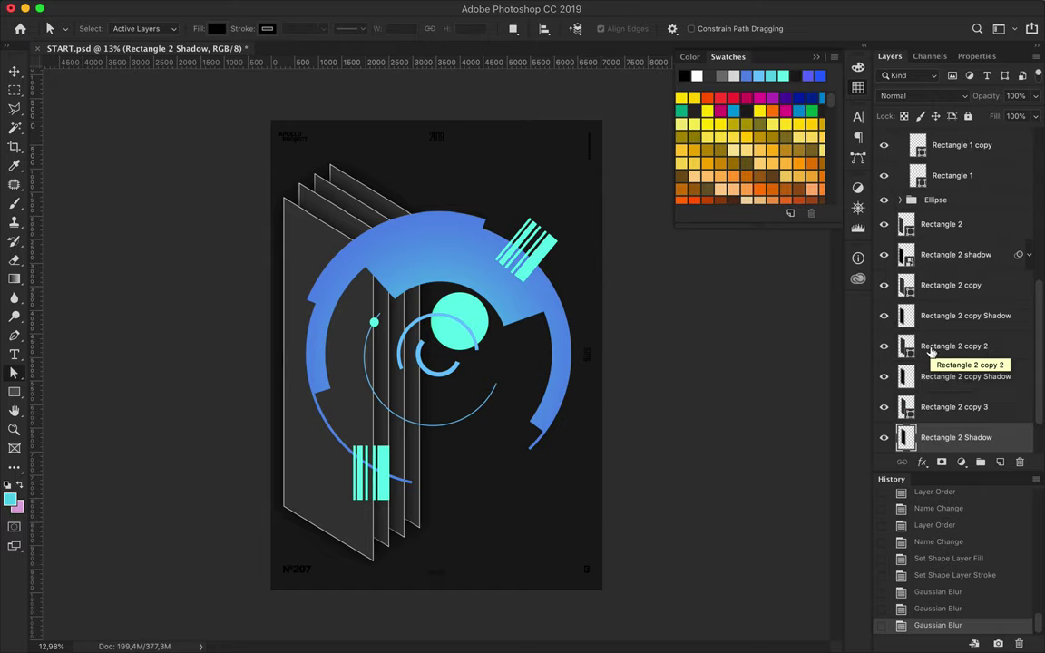
left_click(948, 224, "shift")
key("ctrl+g")
scroll(905, 193, "up", 5)
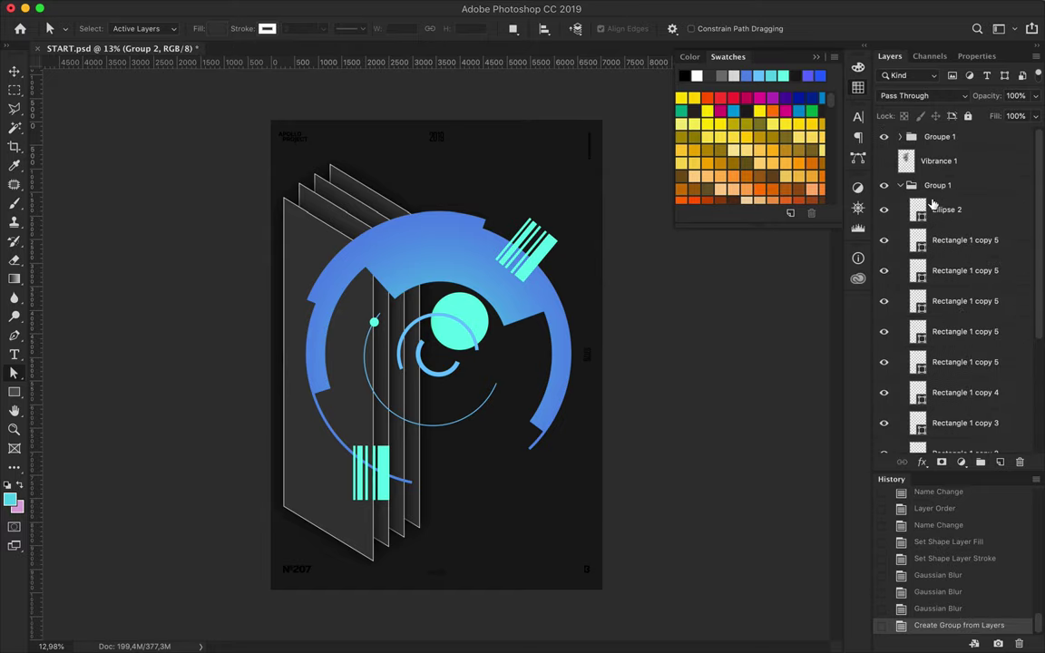
Rename Group 2 to 'Rectangle shadow' and shift the panels right toward the page centre
left_click(900, 185)
scroll(454, 408, "up", 2)
double_click(937, 221)
type("e shadow")
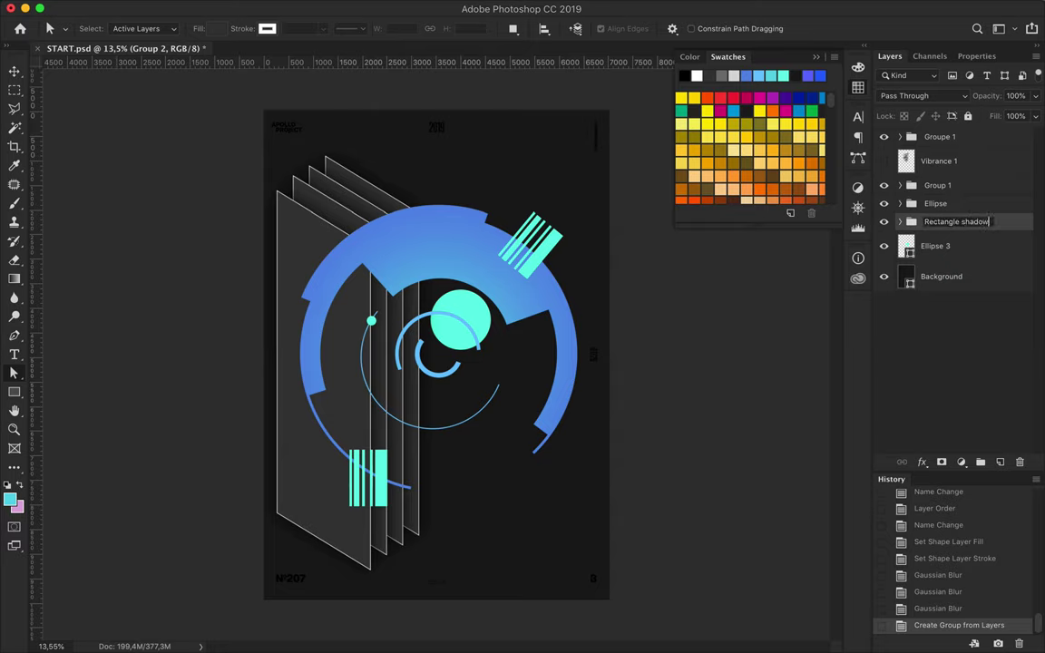
key("Return")
key("v")
left_click_drag(299, 240, 355, 227)
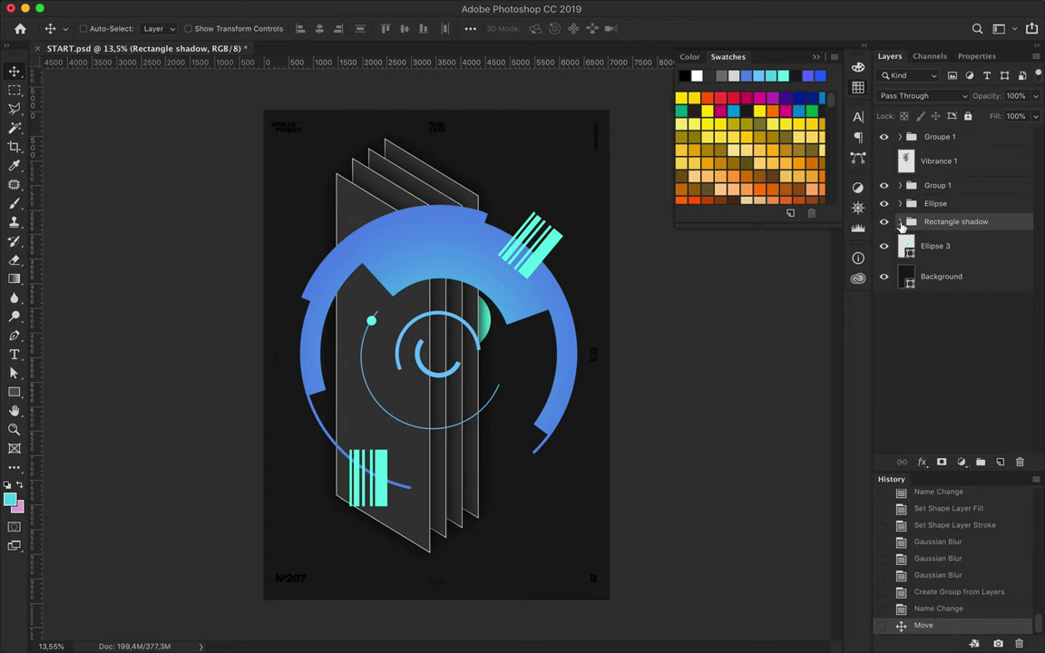
Move Ellipse 3 and Ellipse 1 into the Rectangle shadow group among the panels
left_click(900, 222)
left_click_drag(939, 406, 945, 332)
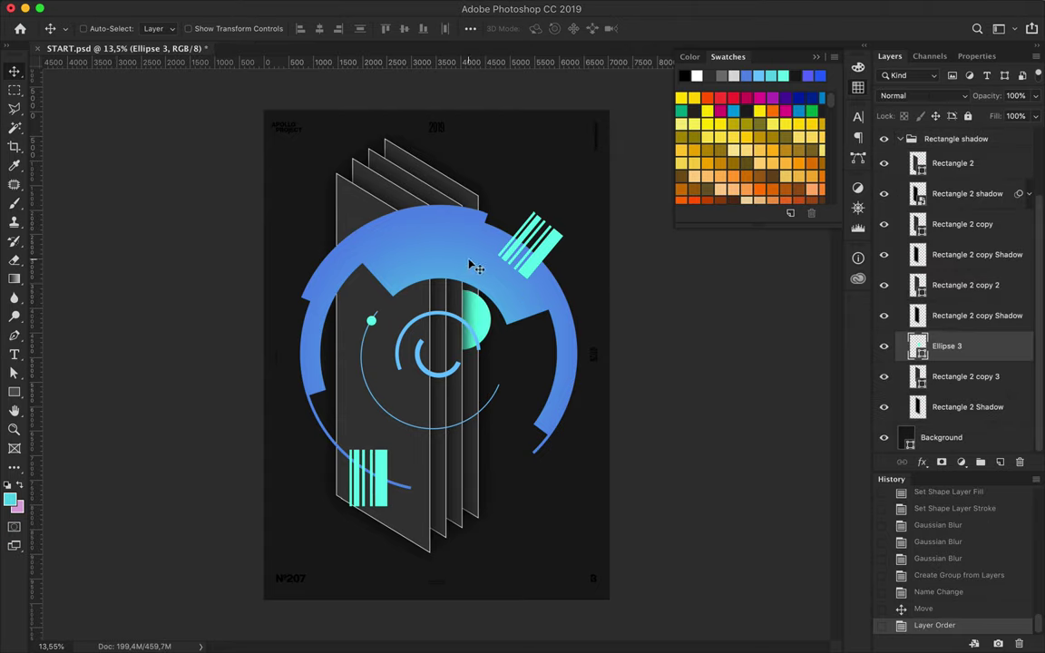
left_click(399, 345)
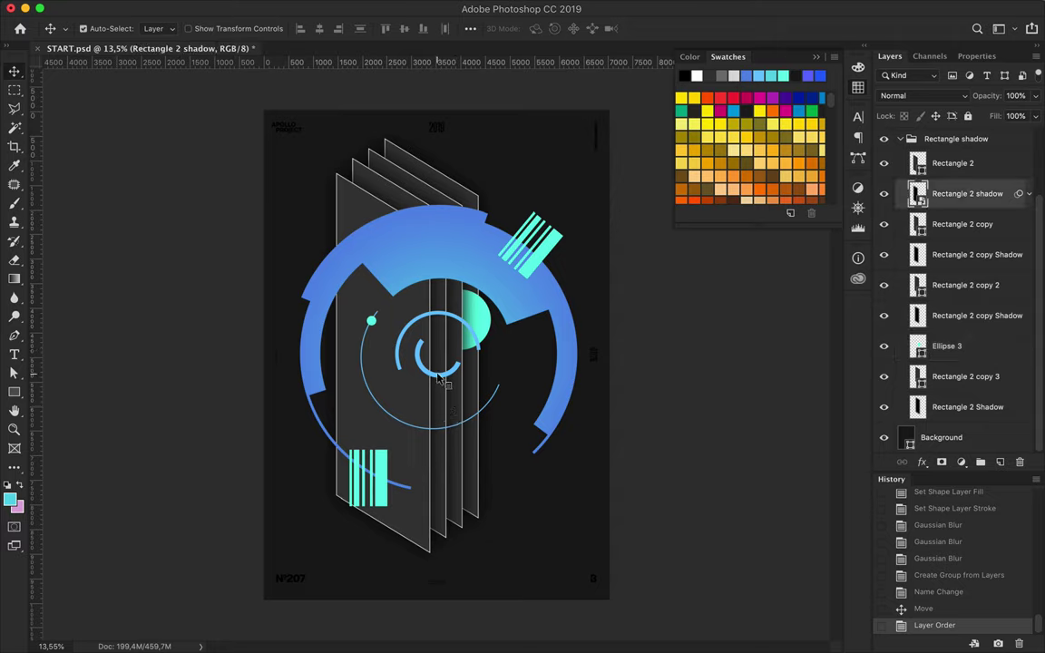
left_click(399, 345)
left_click_drag(946, 235, 963, 409)
scroll(963, 408, "down", 2)
left_click_drag(946, 322, 943, 254)
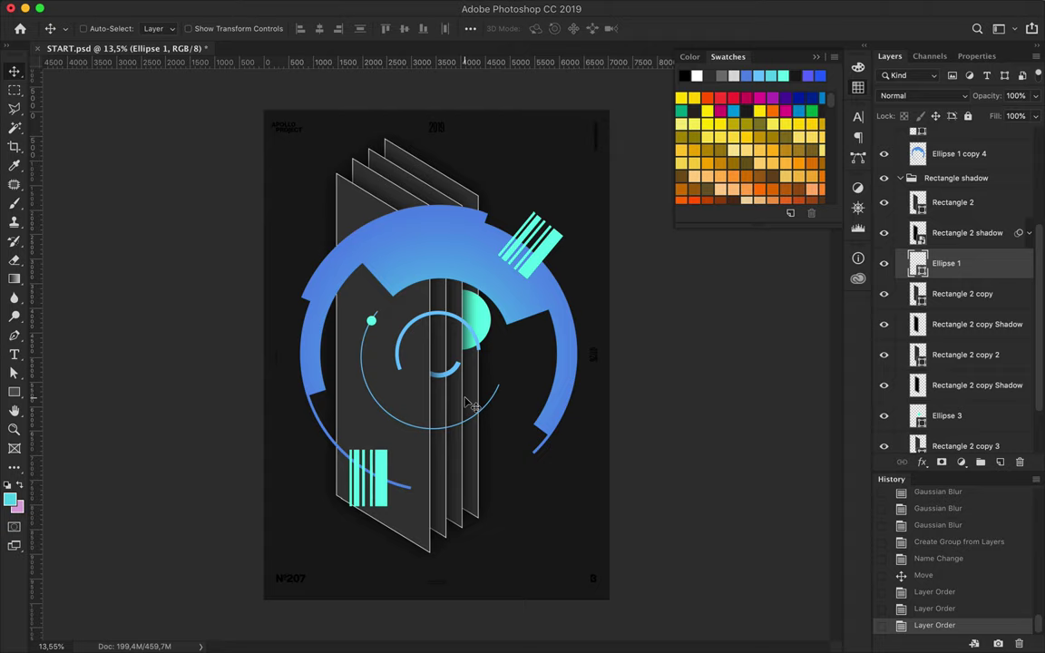
Duplicate the Rectangle shadow group as Rectangle shadow copy
left_click(491, 273, "ctrl")
left_click(390, 481)
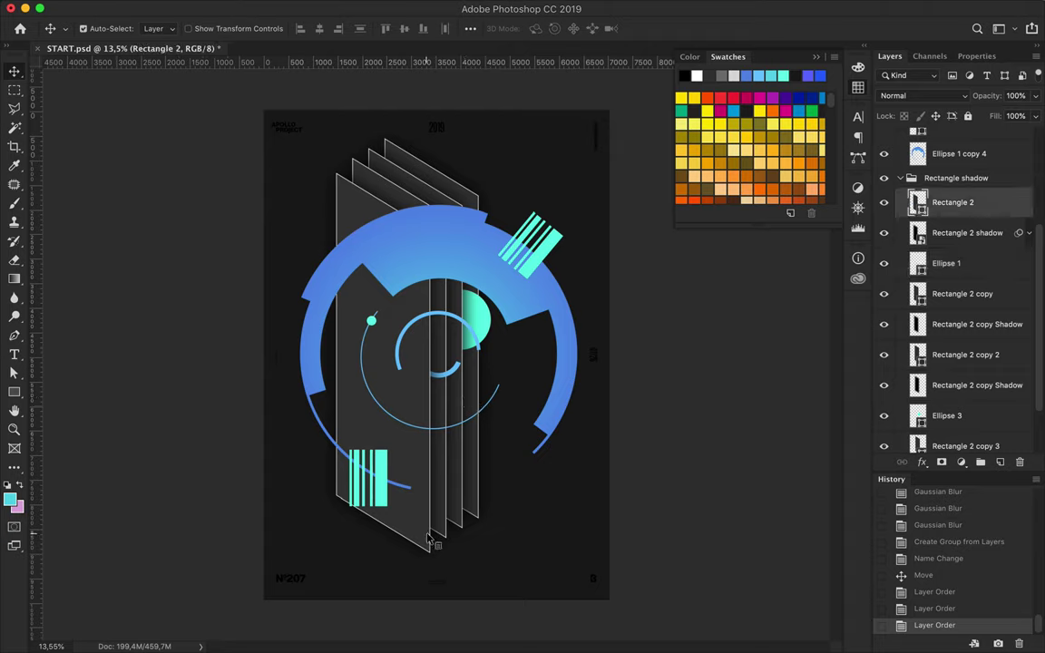
left_click(899, 178)
mouse_move(939, 349)
left_mouse_down()
mouse_move(939, 338)
mouse_move(923, 355)
mouse_move(956, 373)
left_mouse_up()
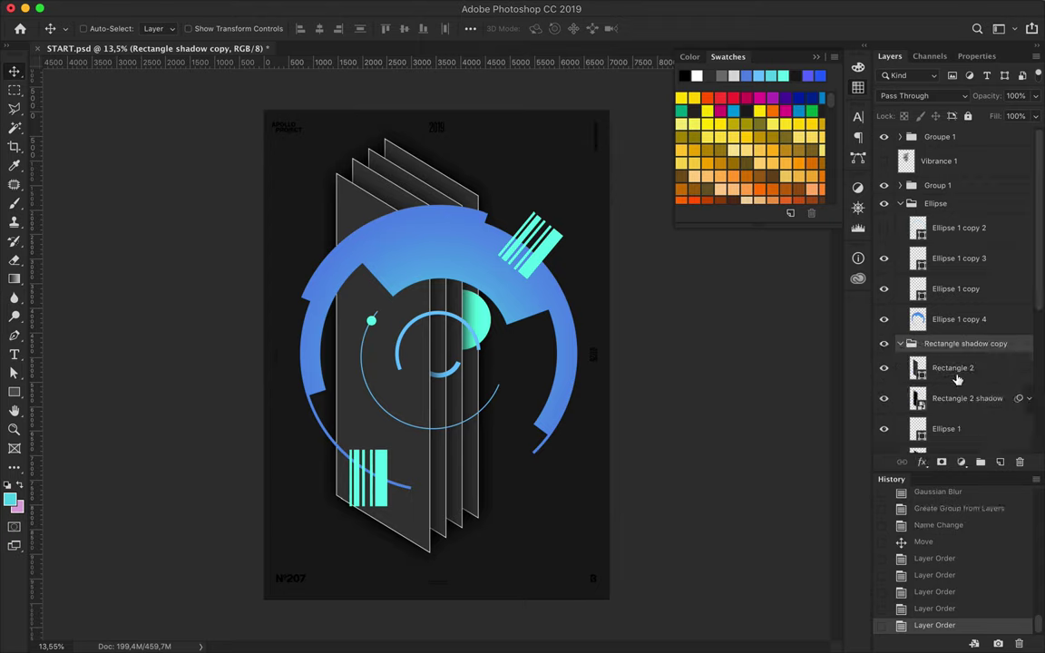
Delete the duplicated Ellipse 1 and Ellipse 3, and place the copy group below Rectangle shadow
scroll(956, 373, "down", 3)
left_click(952, 263)
key("Delete")
left_click(952, 327)
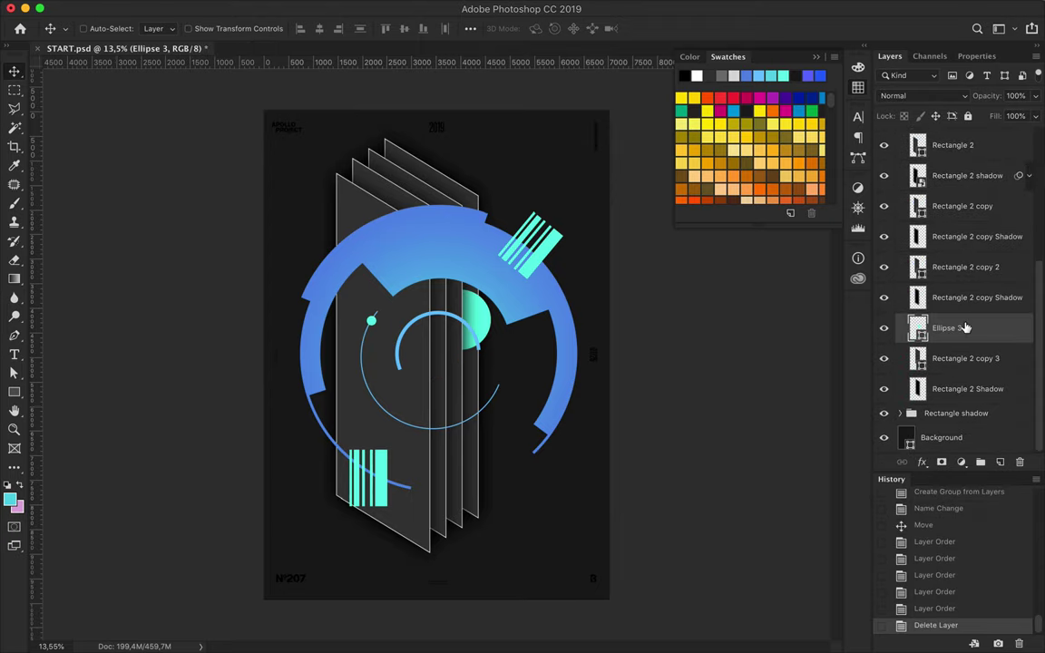
key("Delete")
left_click(911, 192)
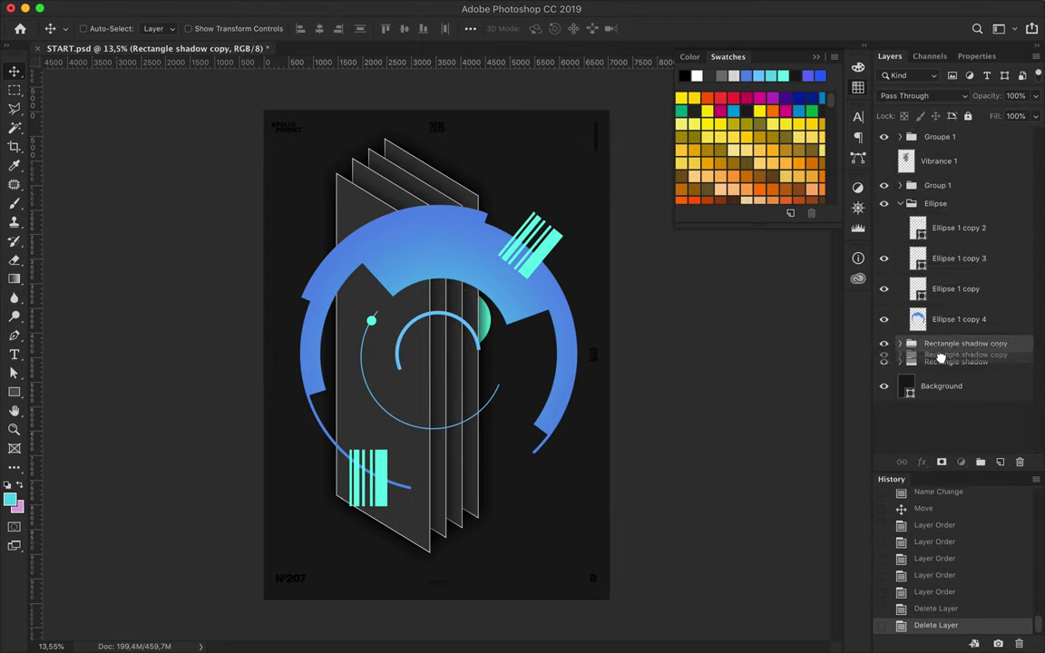
left_click_drag(952, 344, 916, 366)
Rotate the copied group down-right into a skewed horizontal stack and shrink it to 72.45%
key("ctrl+t")
mouse_move(243, 332)
left_mouse_down()
mouse_move(247, 422)
mouse_move(403, 469)
mouse_move(371, 465)
left_mouse_up()
key("Return")
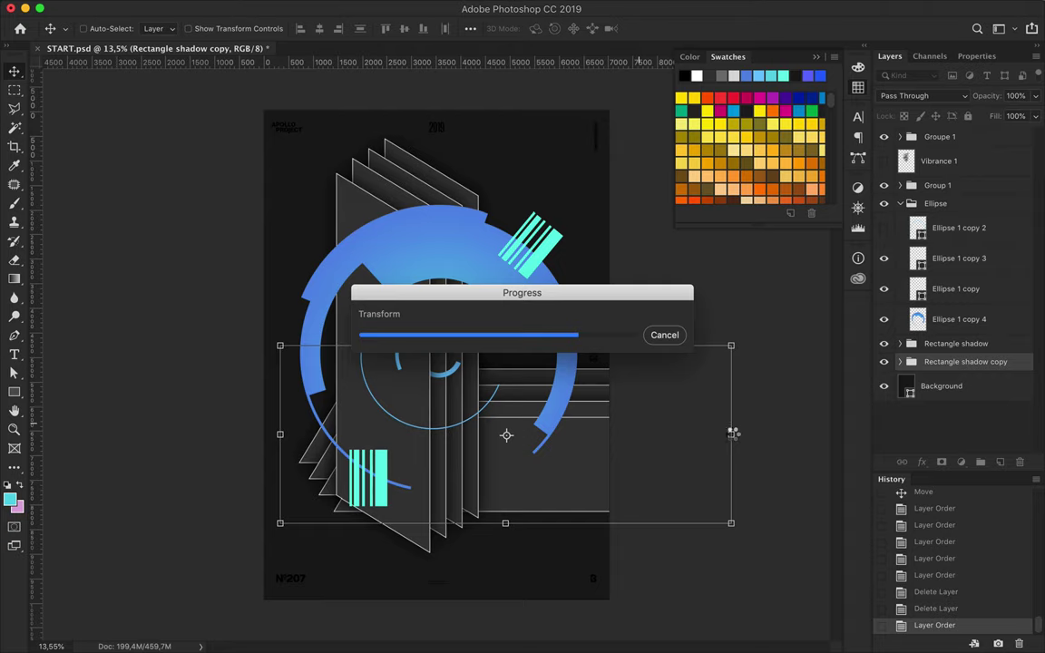
key("ctrl+t")
left_click_drag(741, 459, 595, 440)
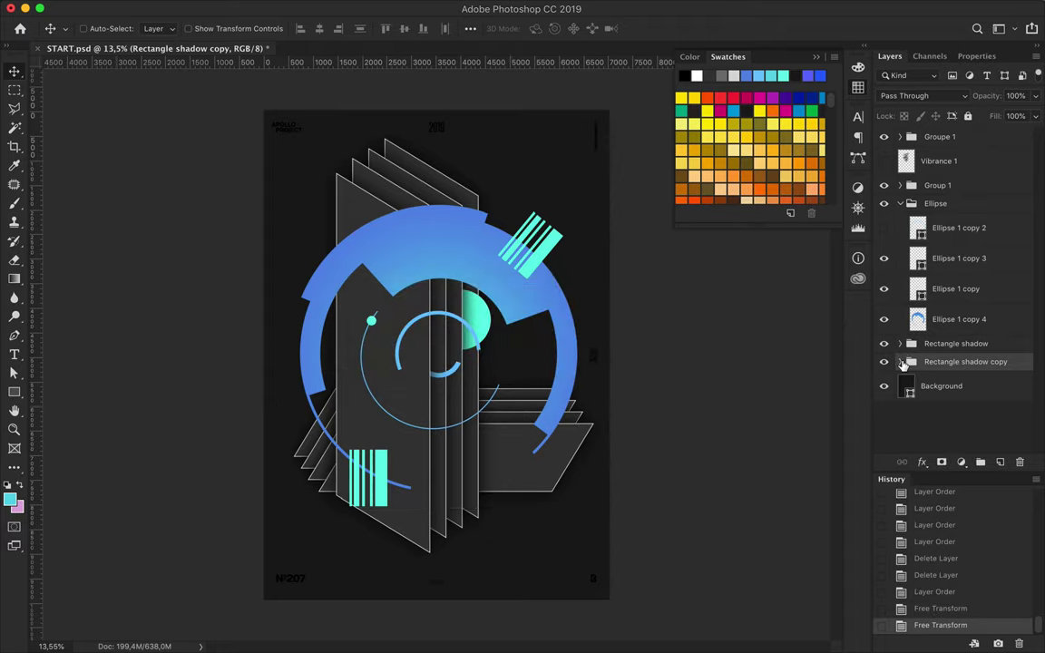
left_click(900, 361)
Move the Rectangle 2 and Rectangle 2 copy panel-shadow pairs up into the Rectangle shadow group
scroll(907, 362, "down", 5)
scroll(952, 272, "up", 3)
left_click(956, 263, "shift")
scroll(953, 281, "up", 2)
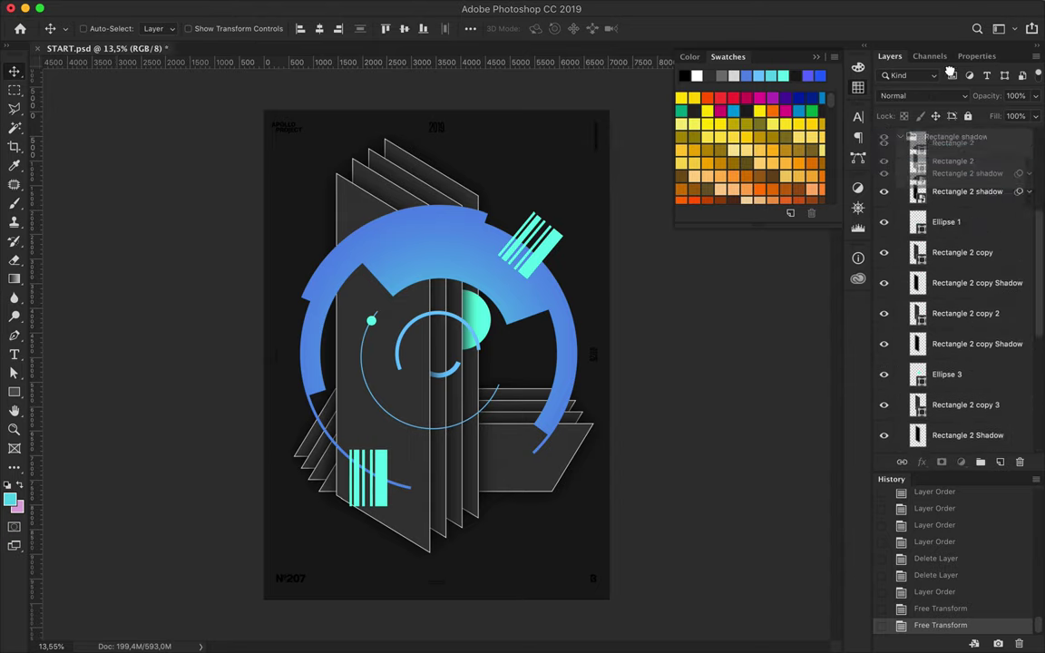
left_click_drag(951, 300, 949, 240)
scroll(948, 240, "down", 5)
left_click(953, 343)
left_click(898, 373, "shift")
mouse_move(898, 373)
left_mouse_down()
mouse_move(950, 202)
mouse_move(948, 261)
left_mouse_up()
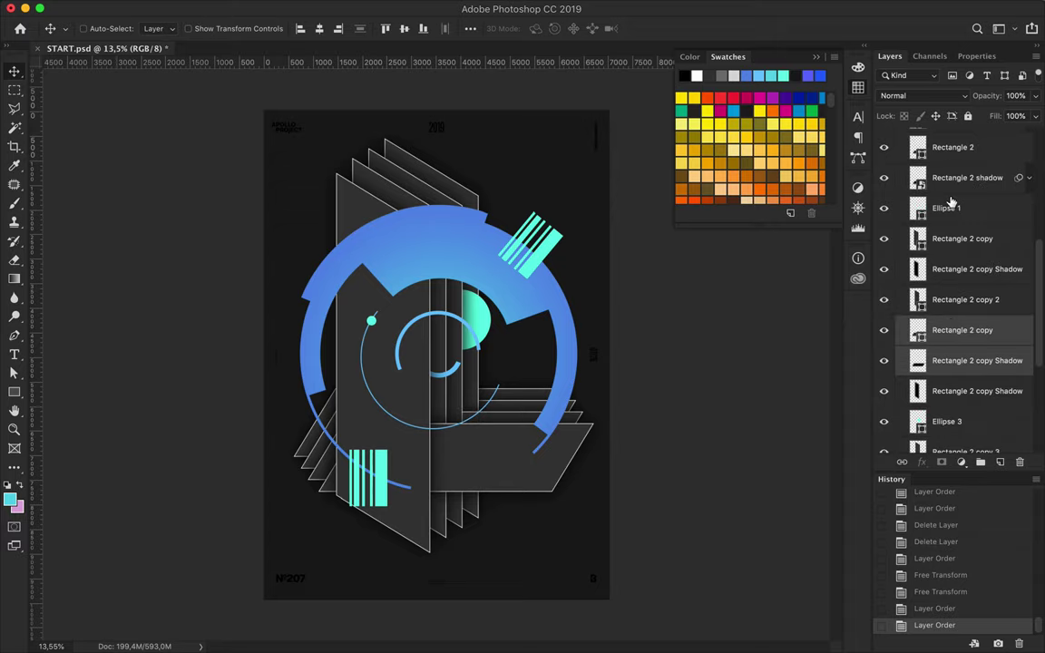
Place the Rectangle 2 copy 2 pair above Rectangle 2 copy 3 and collapse the Ellipse group
scroll(963, 339, "down", 5)
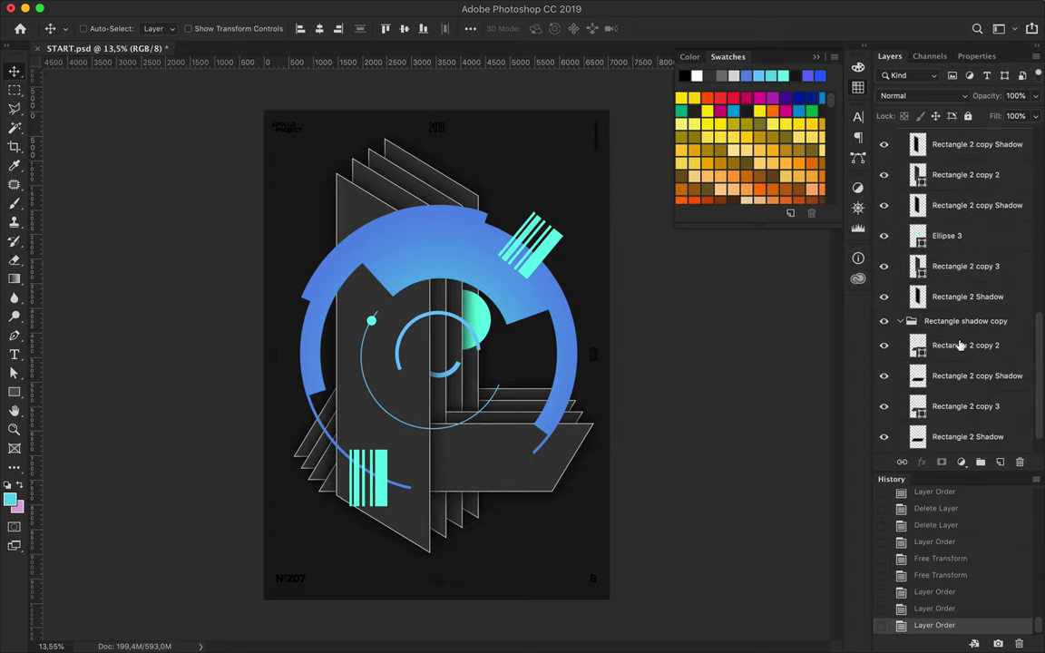
left_click(952, 345)
left_click(896, 370, "shift")
mouse_move(897, 370)
left_mouse_down()
mouse_move(943, 263)
mouse_move(946, 291)
left_mouse_up()
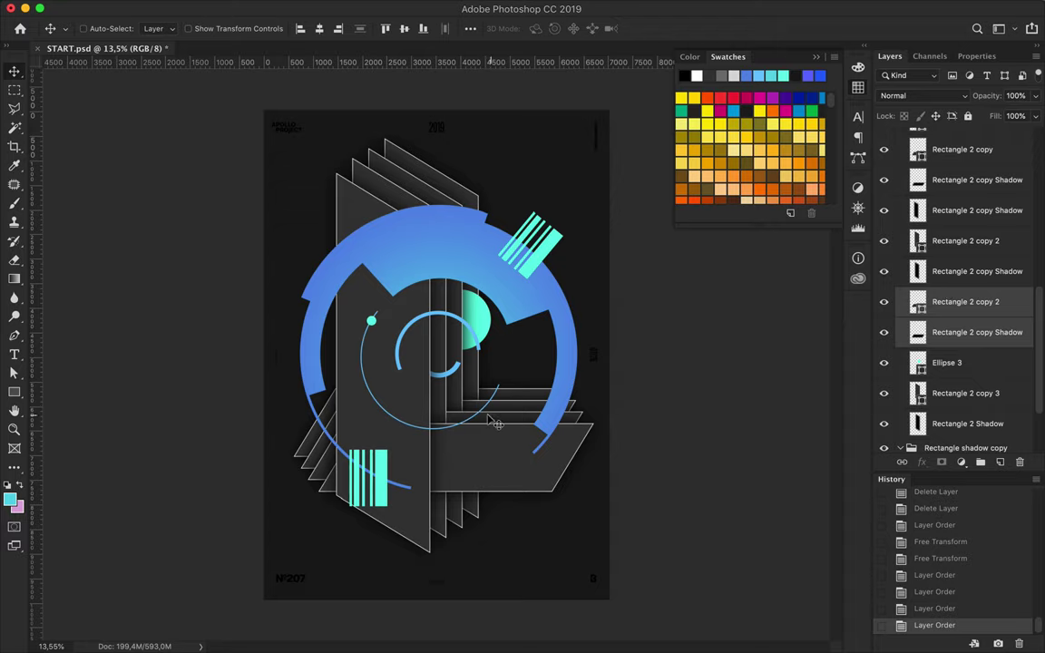
scroll(910, 338, "down", 3)
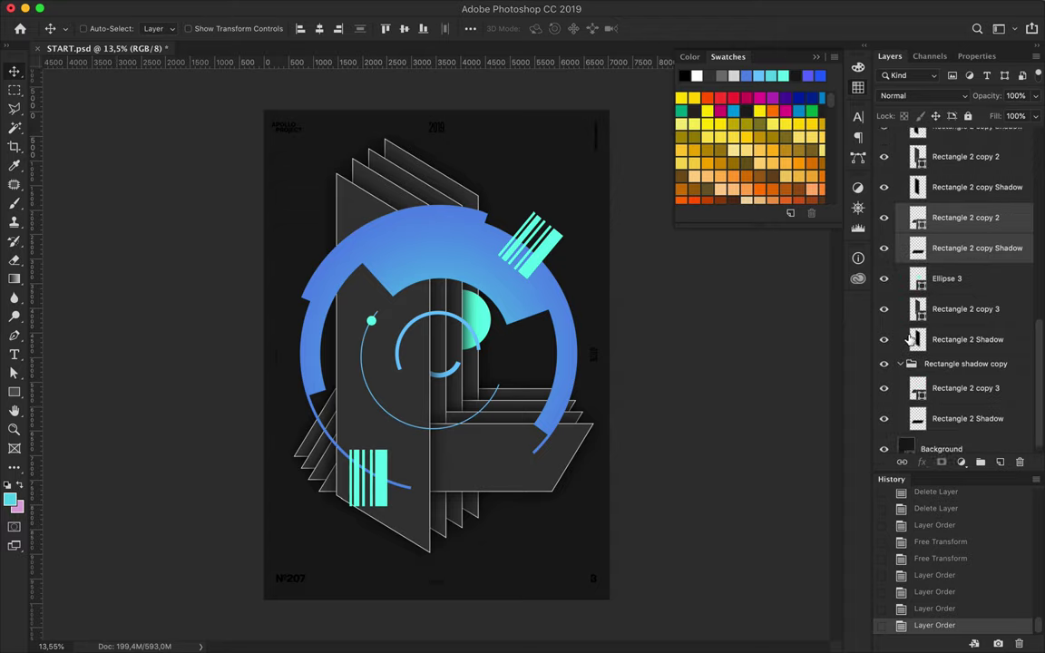
scroll(910, 338, "up", 6)
scroll(910, 338, "up", 5)
left_click(899, 203)
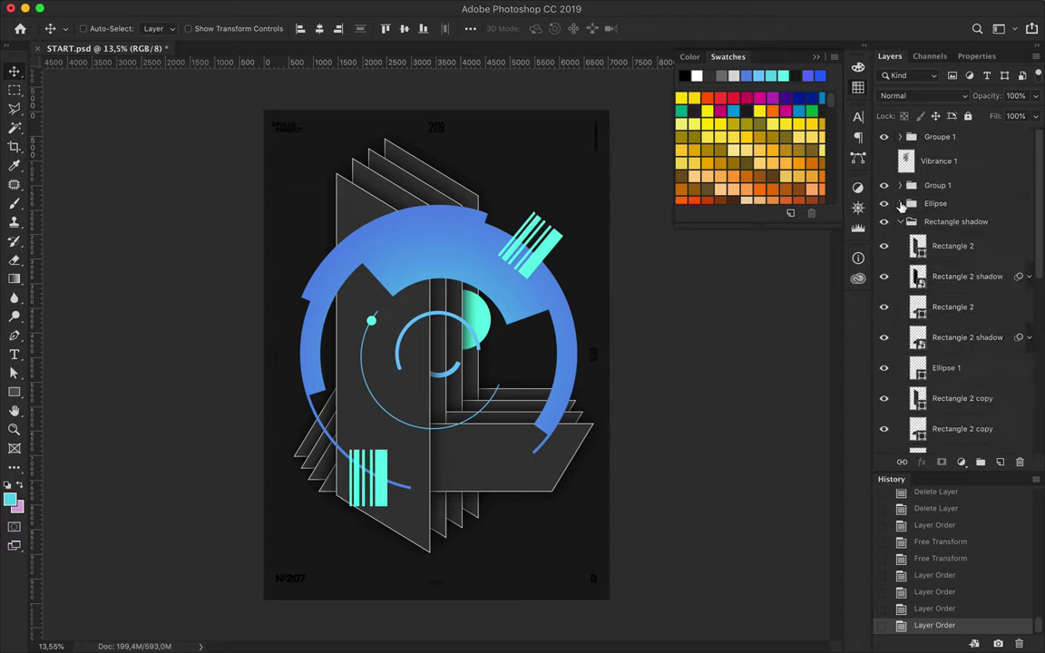
Scale the Ellipse group down to about 37% and move it up-right beside the mint stripes
key("ctrl+t")
key("Escape")
left_click(934, 203)
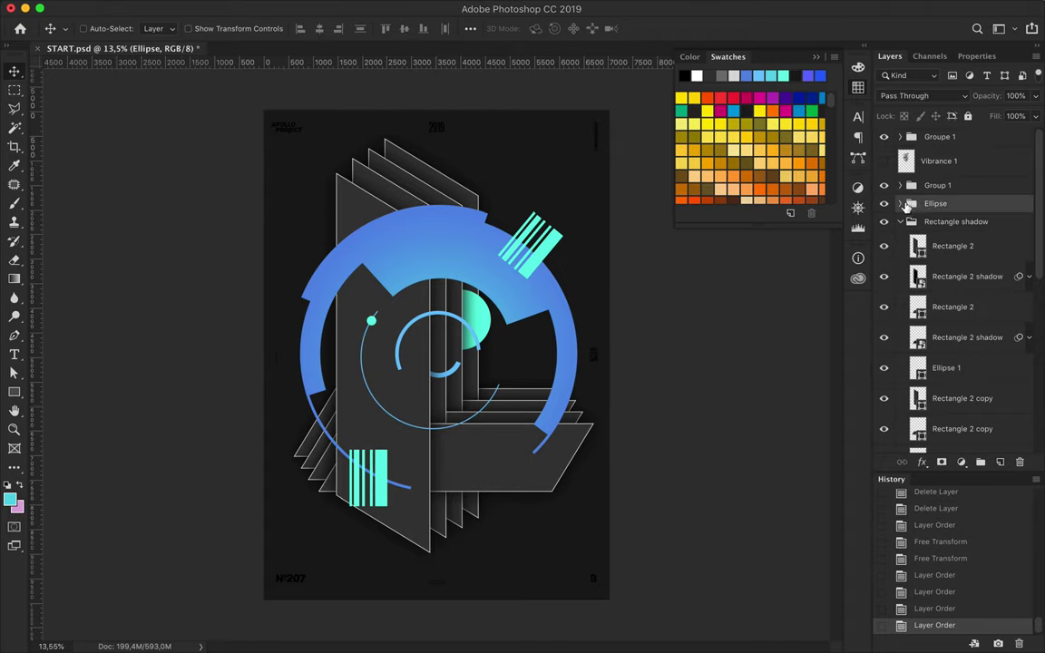
key("ctrl+t")
left_click_drag(521, 258, 548, 188)
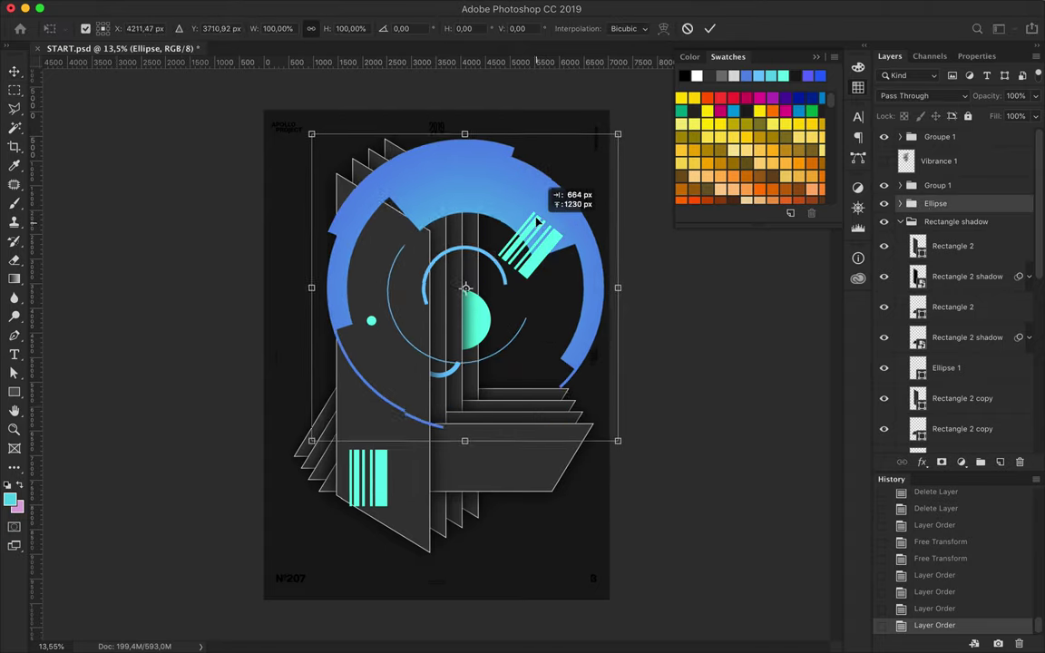
left_click_drag(609, 134, 482, 260)
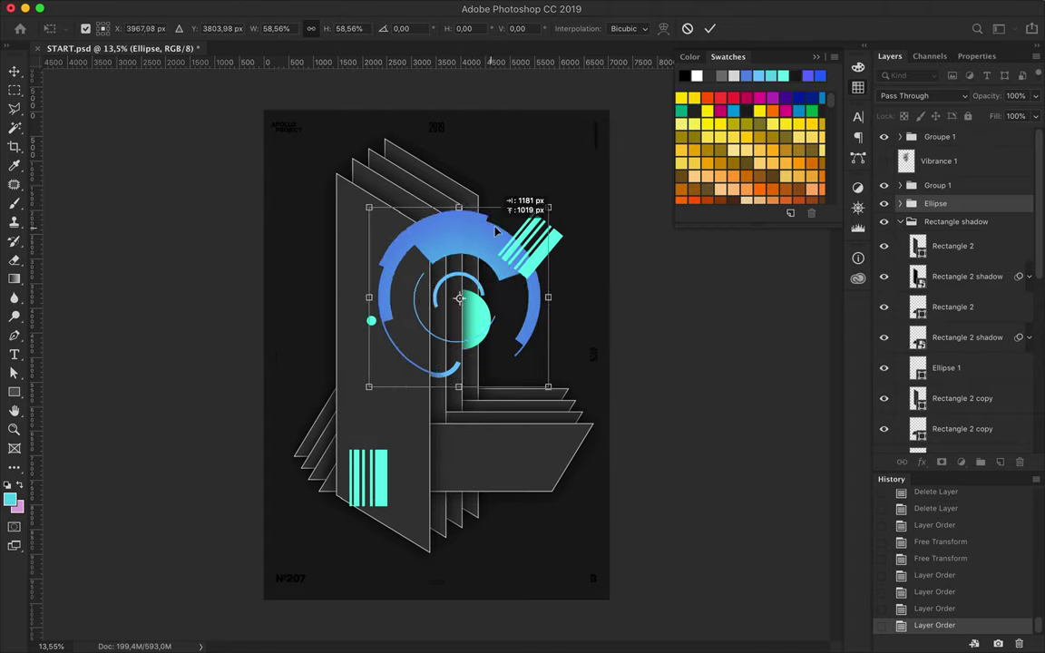
mouse_move(410, 296)
left_mouse_down()
mouse_move(503, 227)
mouse_move(501, 175)
mouse_move(353, 202)
mouse_move(382, 402)
mouse_move(399, 409)
mouse_move(542, 252)
left_mouse_up()
left_click_drag(625, 215, 552, 285)
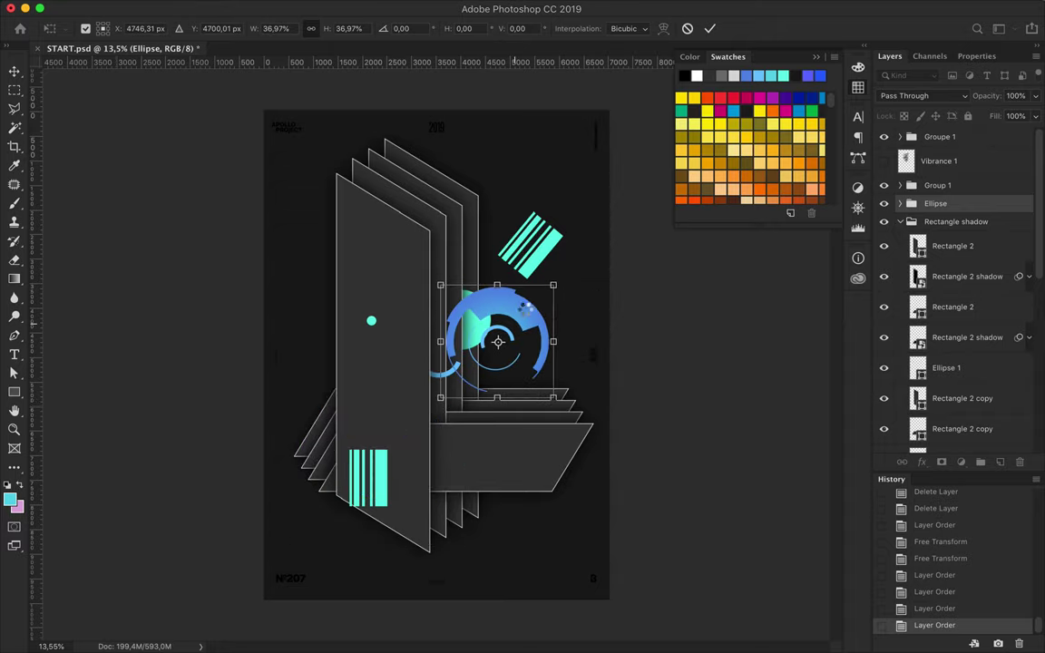
key("Return")
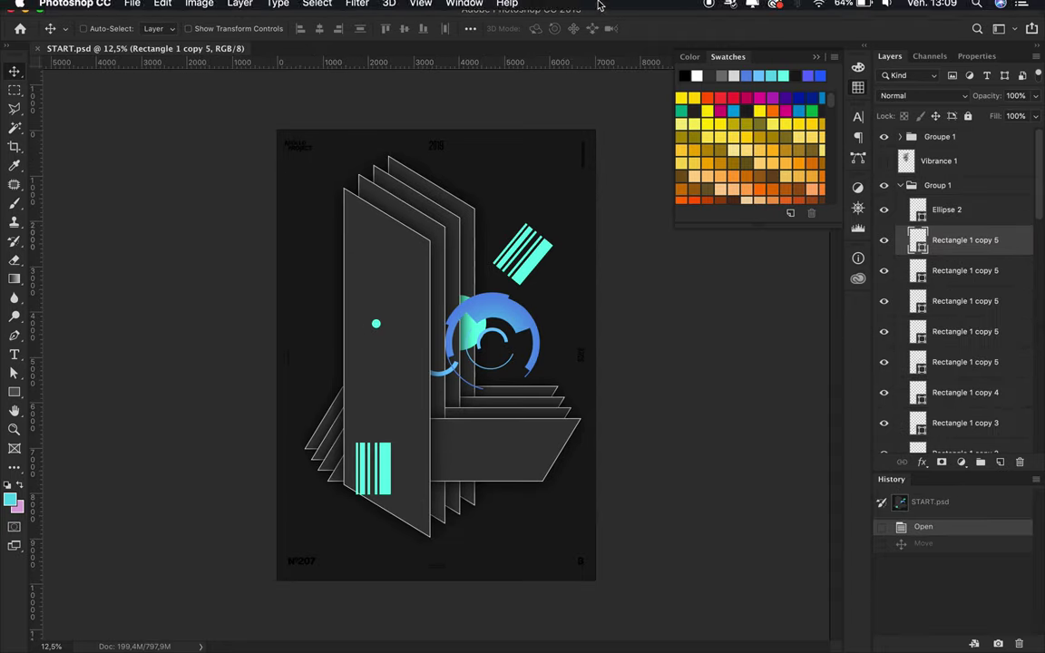
Delete the top stripes and blue ring, then give the front panel a 17 px outline
key("BackSpace")
key("BackSpace")
key("BackSpace")
key("BackSpace")
key("BackSpace")
key("BackSpace")
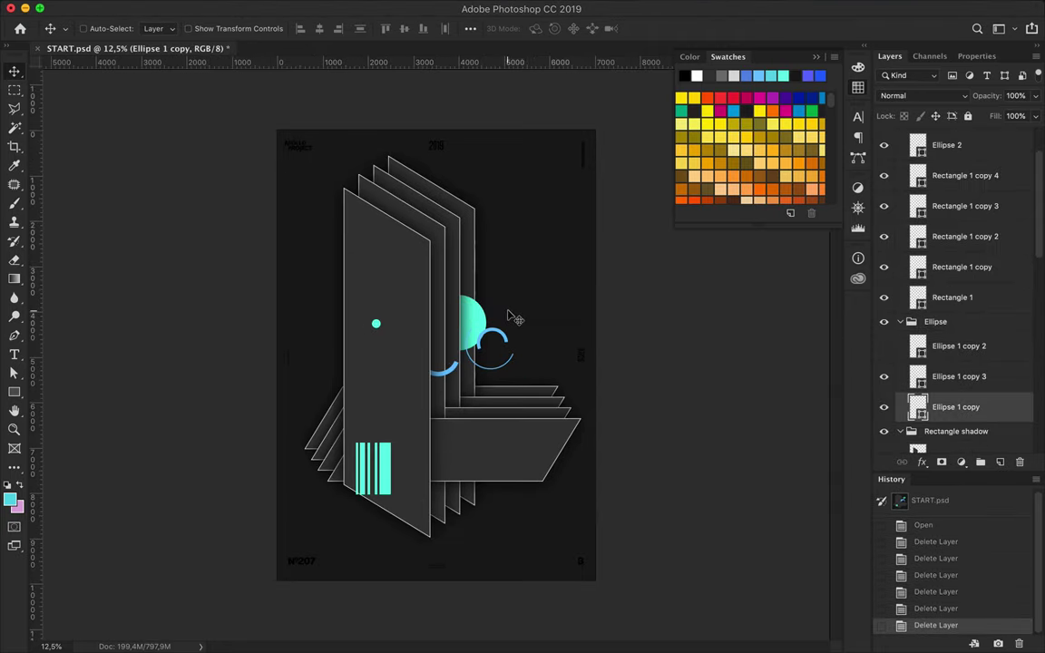
left_click_drag(511, 342, 543, 243)
left_click(408, 339)
key("a")
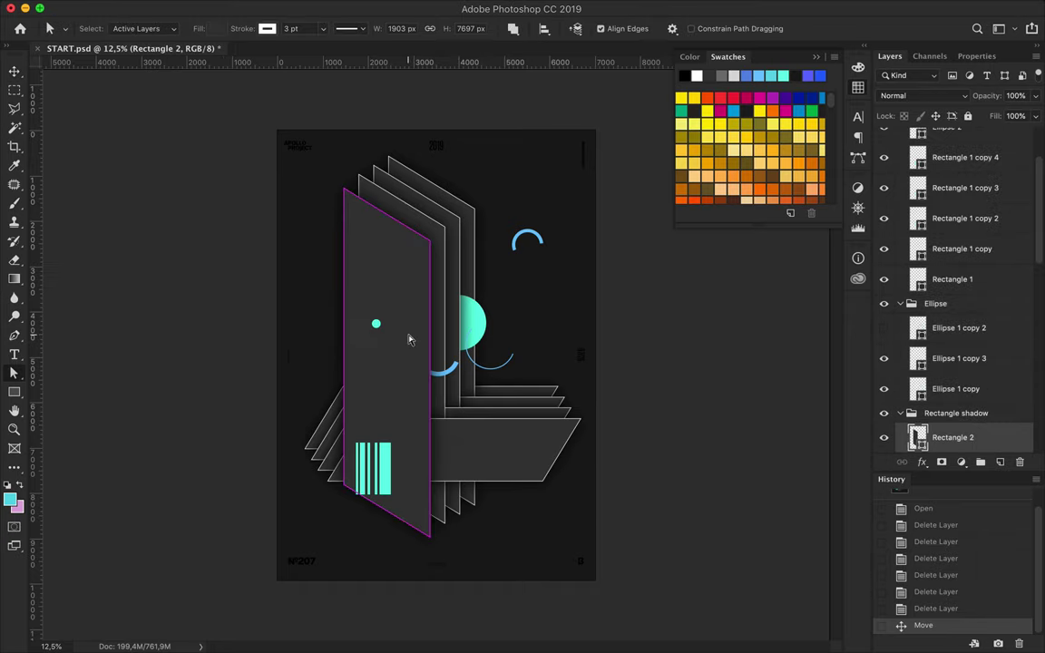
type("17")
key("Return")
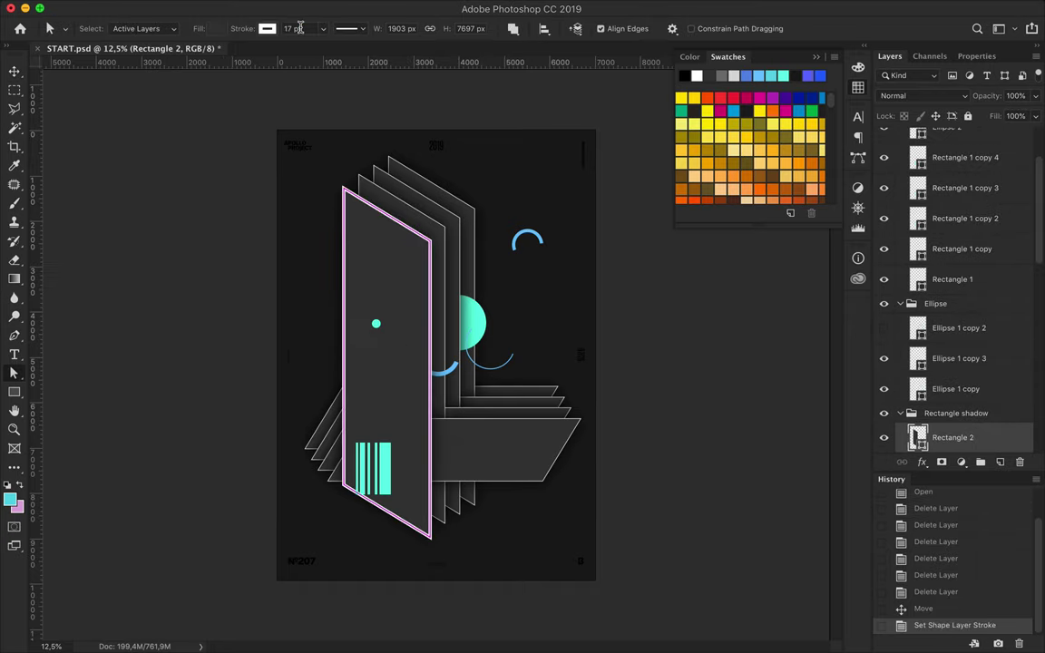
Thicken the outlines of the second and third panels, giving the third a 7 pt stroke
key("v")
left_click(412, 213, "ctrl")
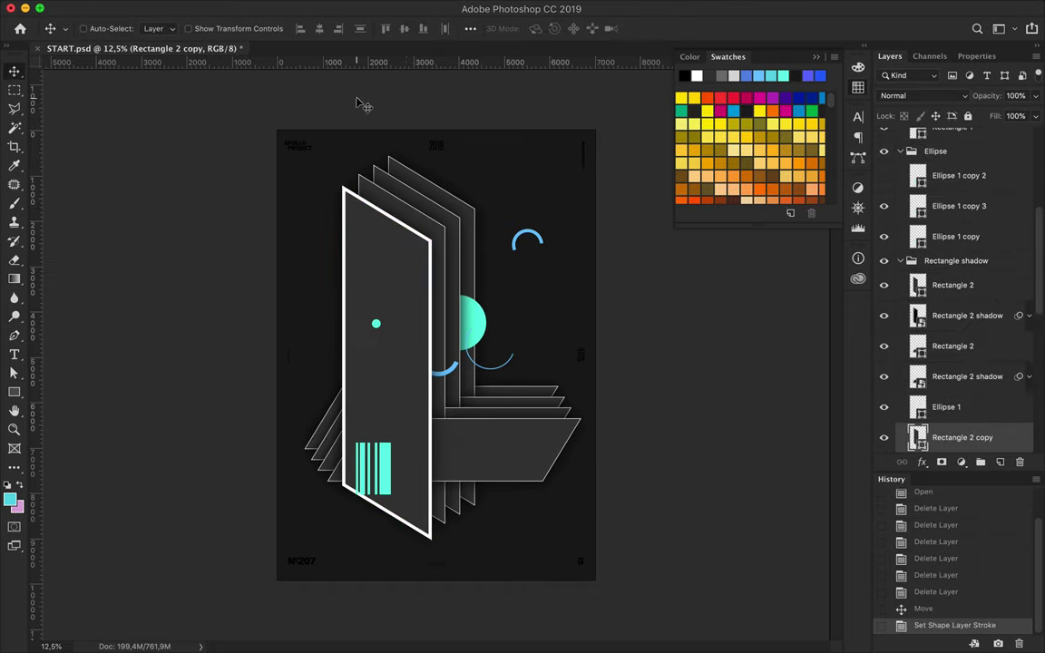
key("a")
left_click(295, 29)
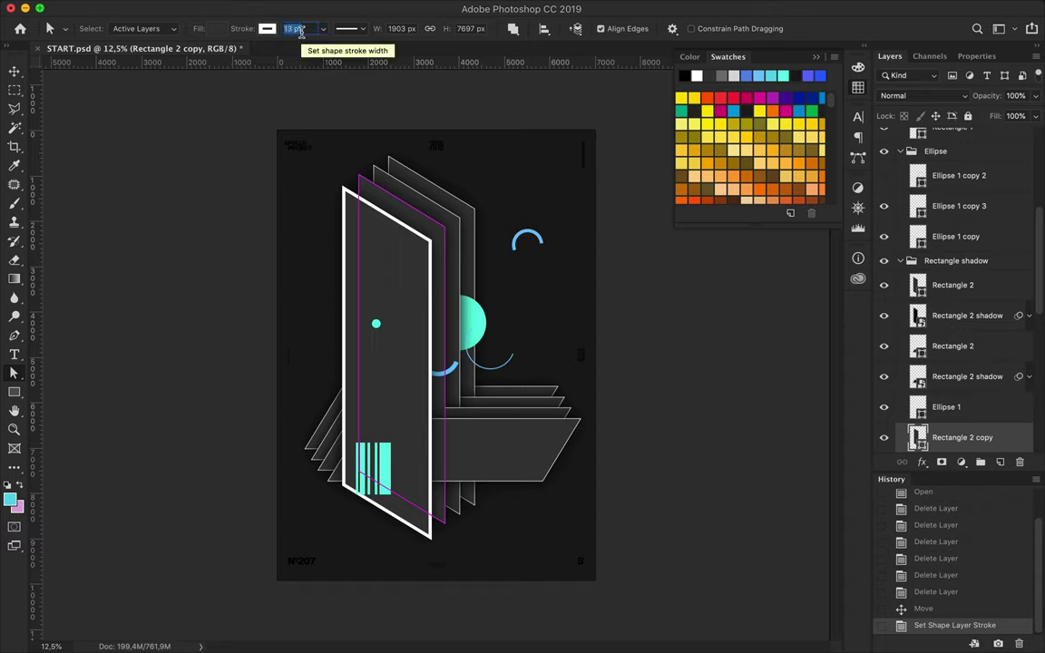
key("v")
key("ctrl+j")
type("a4")
key("Return")
type("7")
key("Return")
key("v")
Delete the lower horizontal plane layers, including Rectangle 2, its shadow and Ellipse 1
left_click(486, 422, "ctrl")
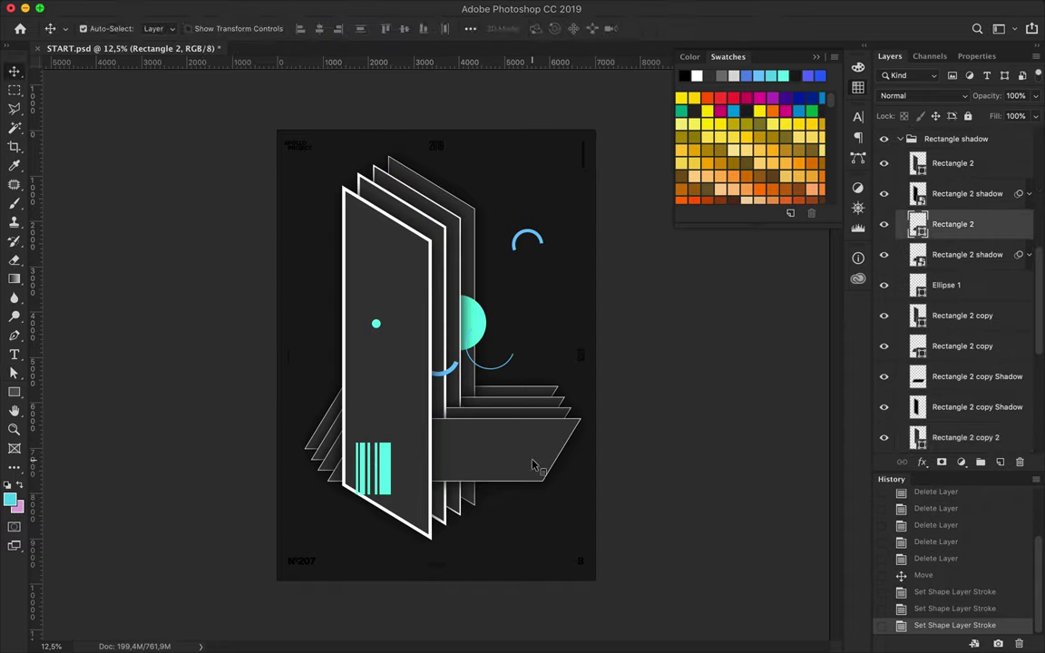
key("Delete")
key("Delete")
key("Delete")
left_click(530, 413, "ctrl")
key("Delete")
key("ctrl+z")
left_click(547, 422, "ctrl")
key("Delete")
left_click(551, 425, "ctrl")
key("Delete")
scroll(485, 309, "up", 5)
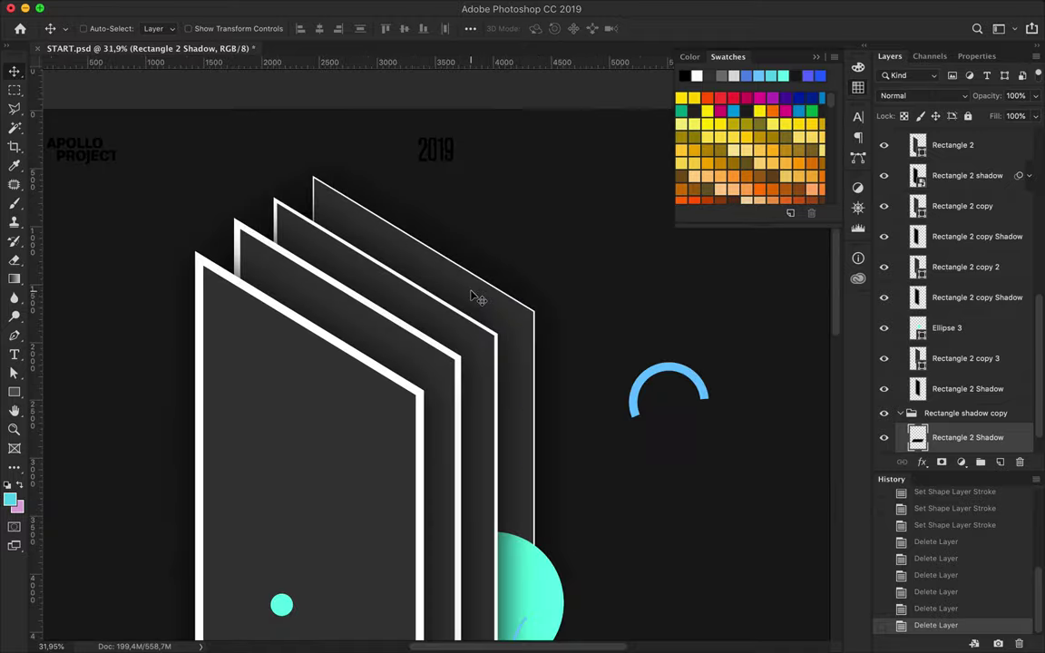
Move the mint bar group (Group 1) lower on the poster and down near Background in Layers
scroll(489, 313, "down", 8)
scroll(508, 381, "right", 3)
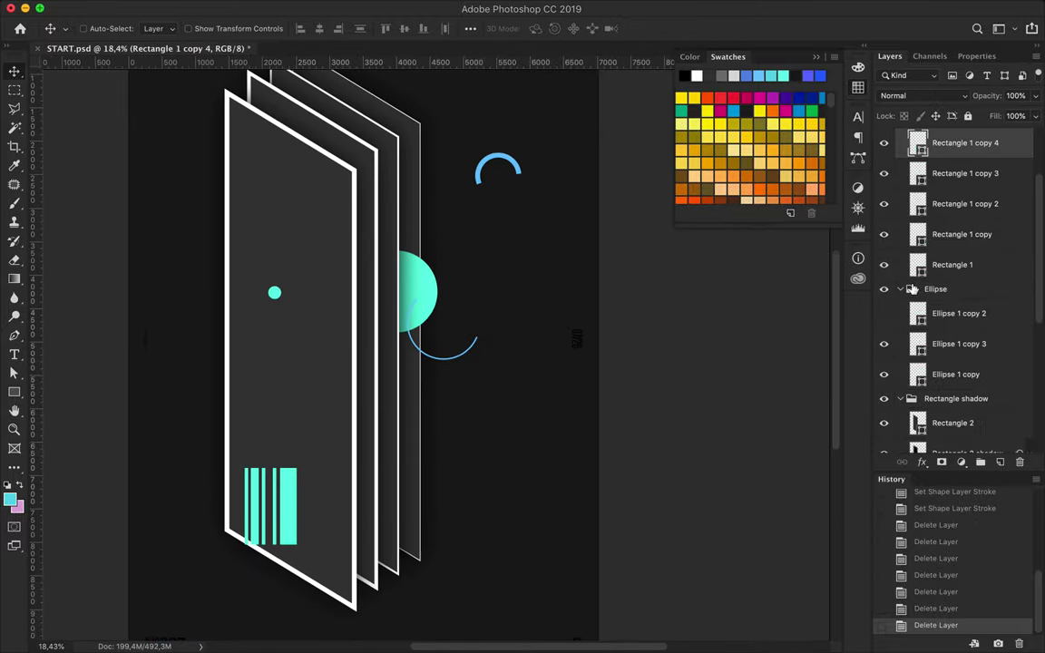
scroll(912, 288, "up", 3)
left_click_drag(950, 192, 939, 220)
left_click(939, 220)
left_click_drag(291, 525, 293, 586)
left_click_drag(938, 215, 936, 354)
mouse_move(939, 172)
left_mouse_down()
mouse_move(963, 422)
mouse_move(941, 405)
left_mouse_up()
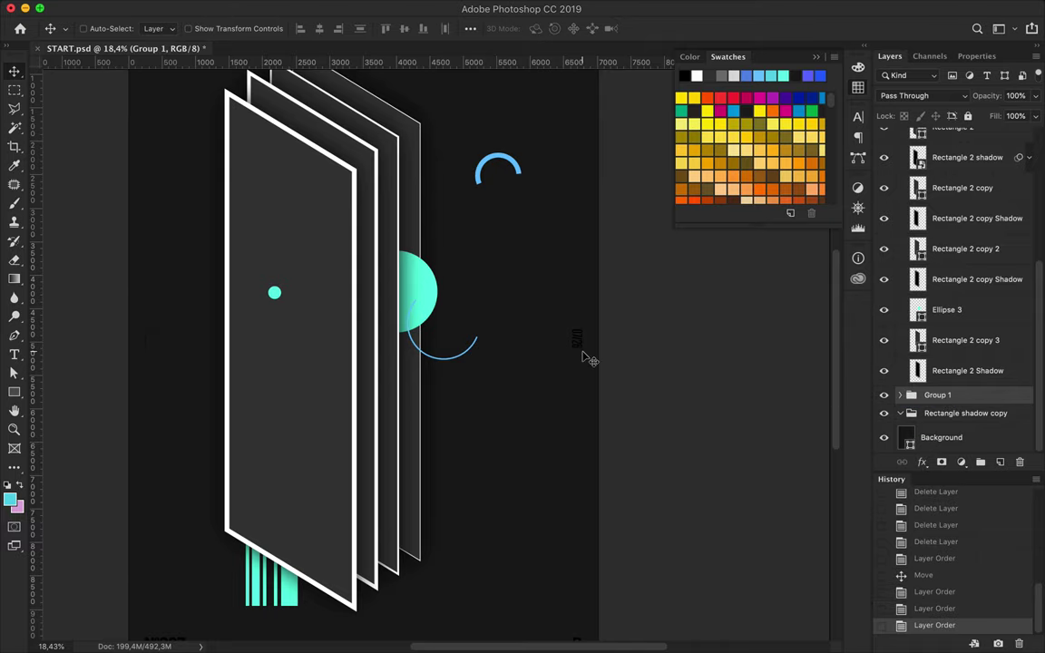
Select Ellipse 2 through Rectangle 2 copy Shadow and shift the panels and dot slightly left
scroll(588, 359, "down", 2)
scroll(902, 210, "up", 3)
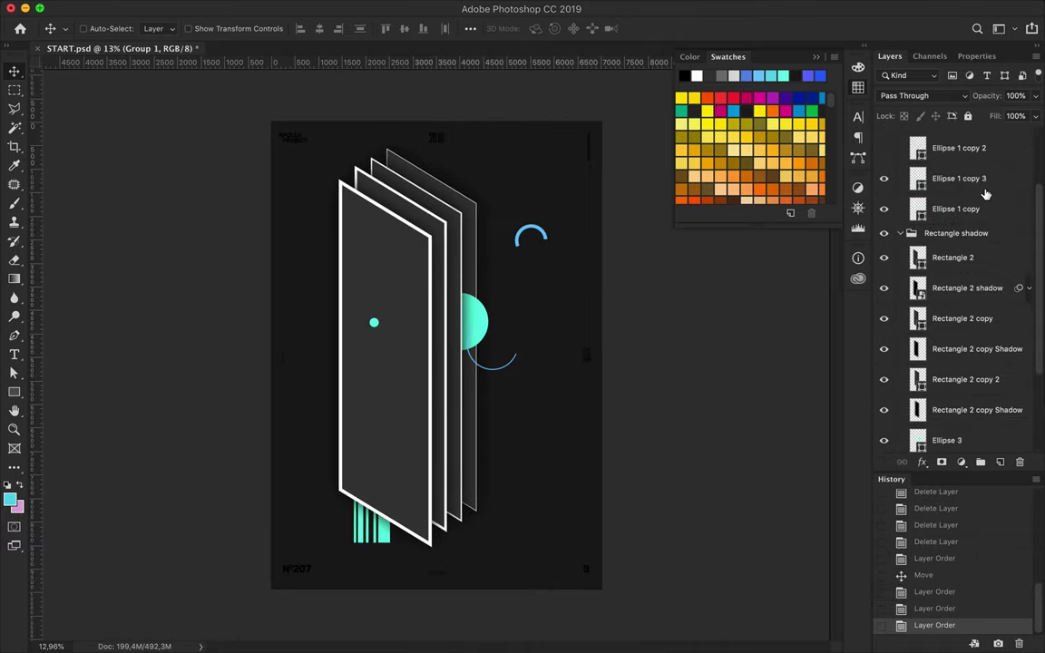
scroll(980, 181, "up", 2)
scroll(922, 390, "down", 5)
left_click(922, 416)
scroll(920, 408, "up", 5)
left_click(945, 208, "shift")
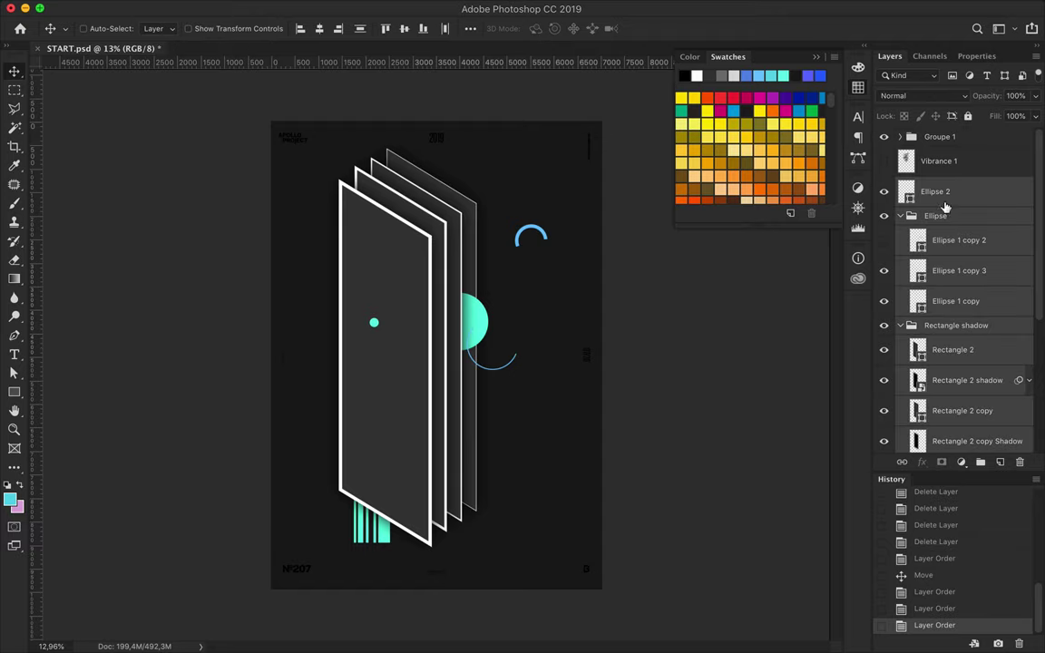
left_click_drag(426, 283, 398, 283)
Move the mint bars down and right, and the cyan dot to the right of the panels
left_click(337, 543)
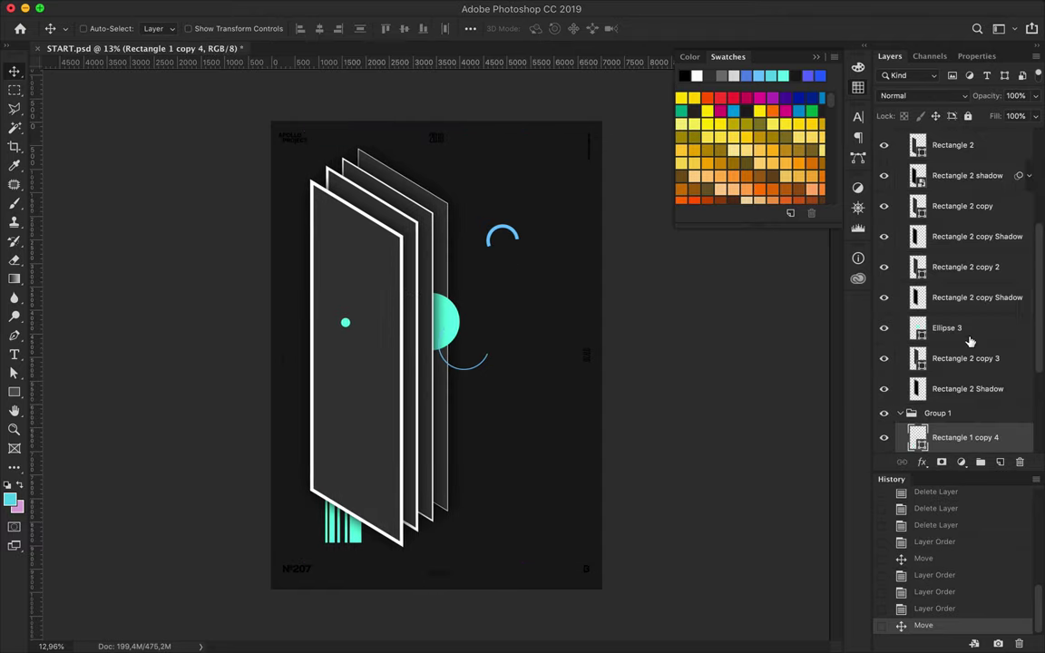
left_click_drag(340, 547, 369, 563)
mouse_move(345, 322)
left_mouse_down()
mouse_move(484, 397)
mouse_move(467, 461)
left_mouse_up()
Put Ellipse 1 copy 3 below Rectangle shadow and tuck the top blue arc between the panel layers
left_click(900, 277)
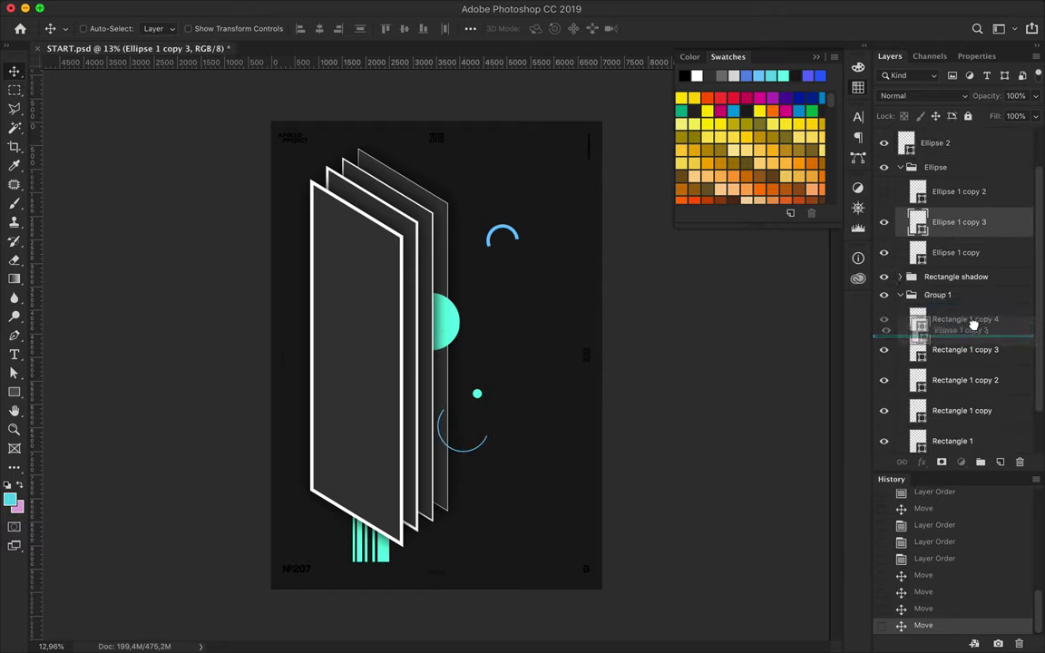
left_click_drag(989, 227, 978, 287)
left_click(900, 295)
left_click(452, 211)
left_click_drag(497, 232, 409, 212)
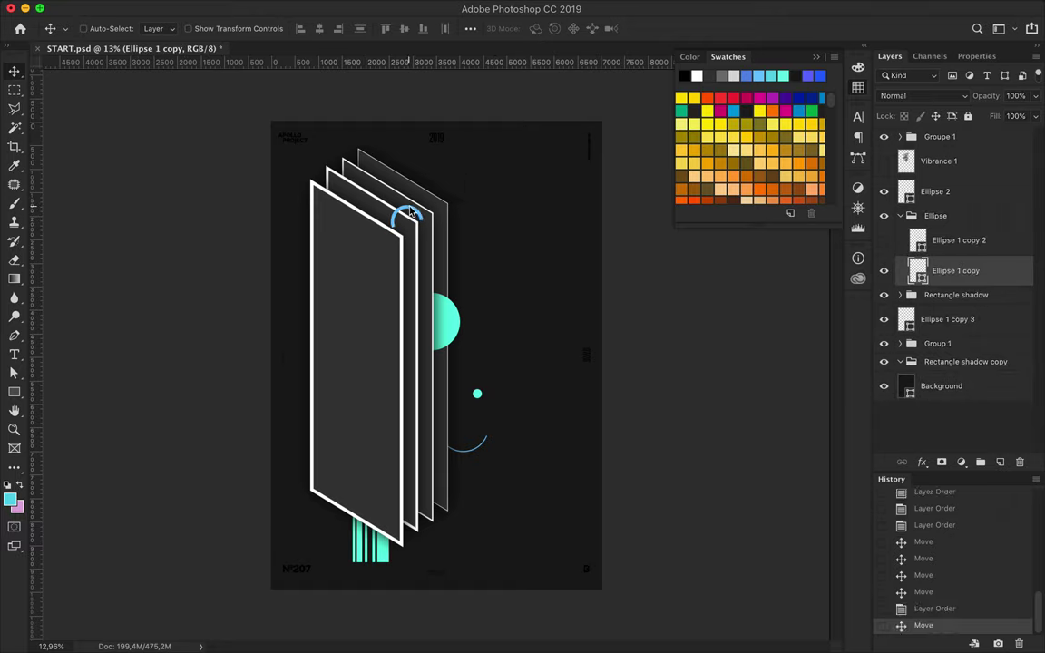
left_click(899, 295)
left_click_drag(973, 277, 977, 355)
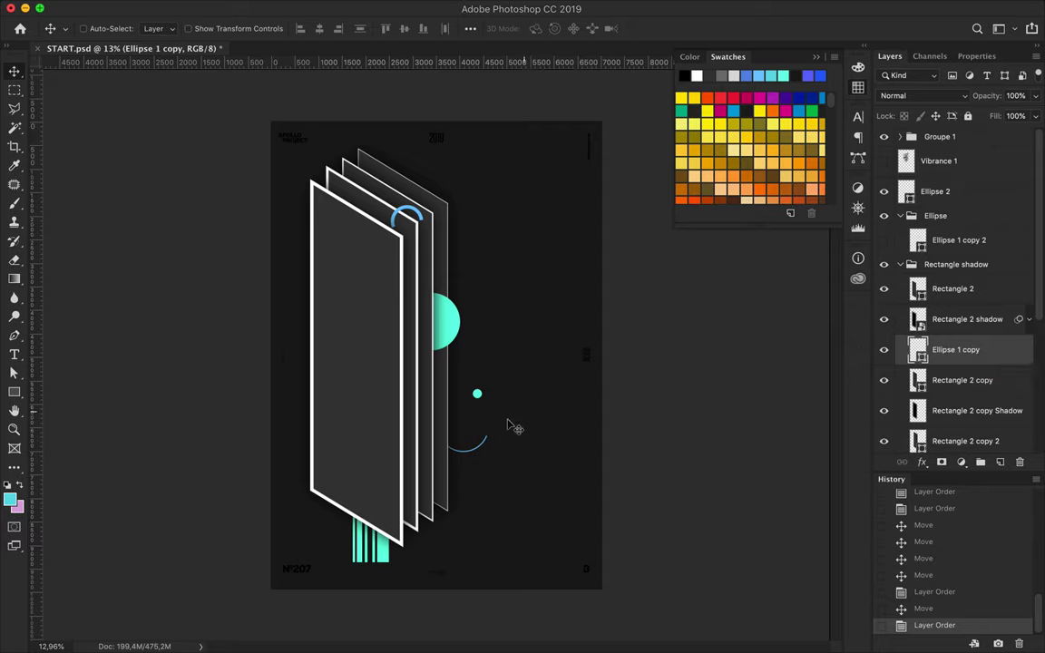
left_click(478, 396)
key("ctrl+z")
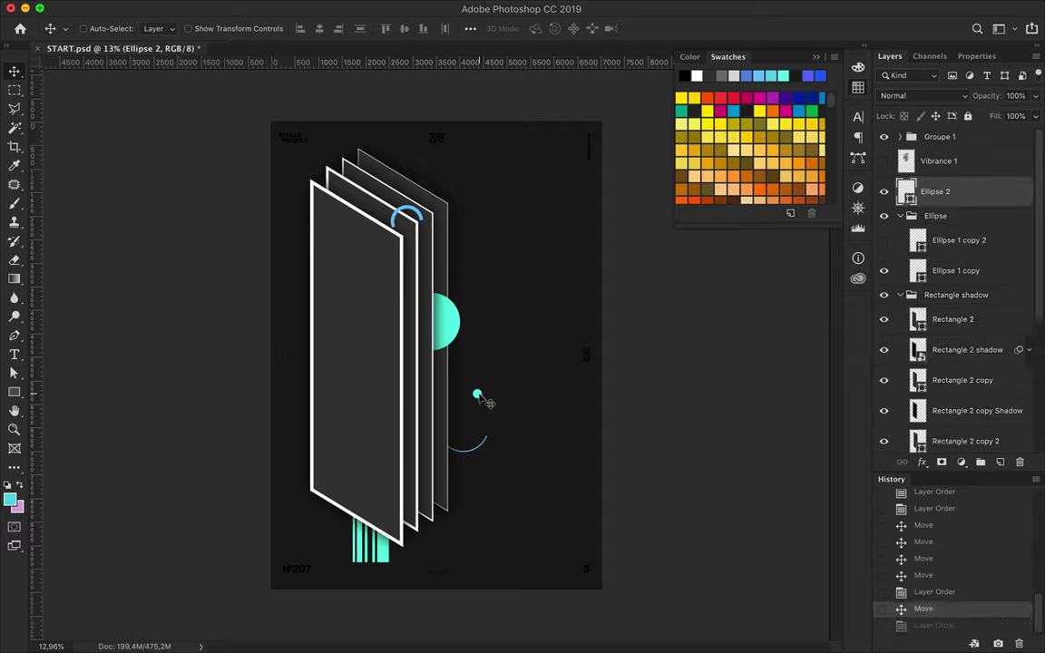
Redo the arc reorder, then enlarge the small cyan dot and move it down onto the panels
key("ctrl+shift+z")
key("ctrl+t")
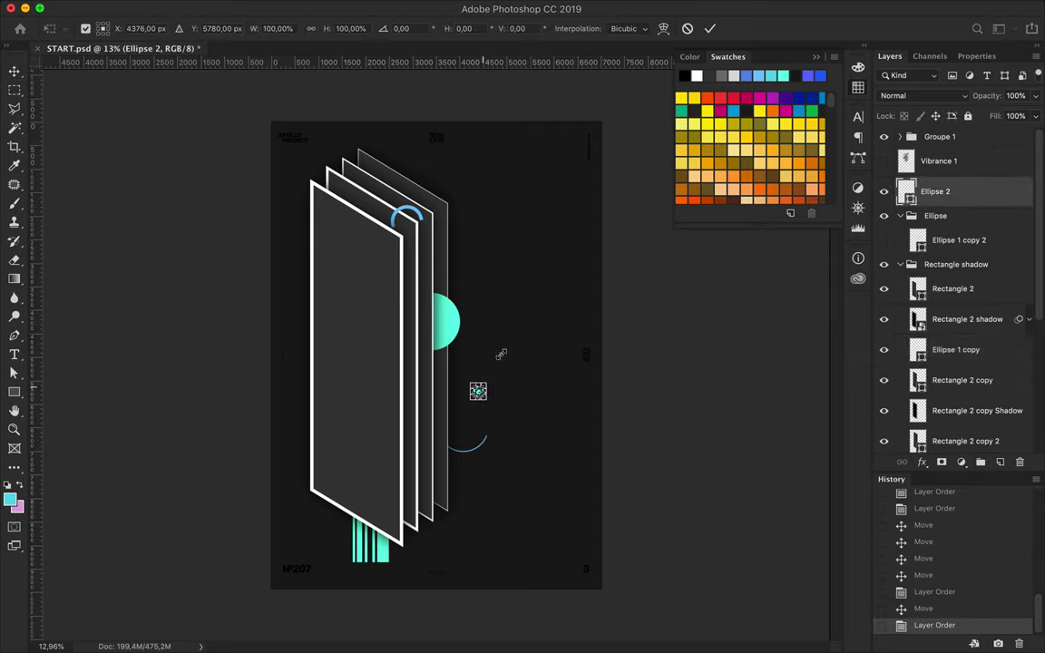
left_click_drag(480, 388, 529, 342)
key("Return")
left_click_drag(473, 404, 402, 441)
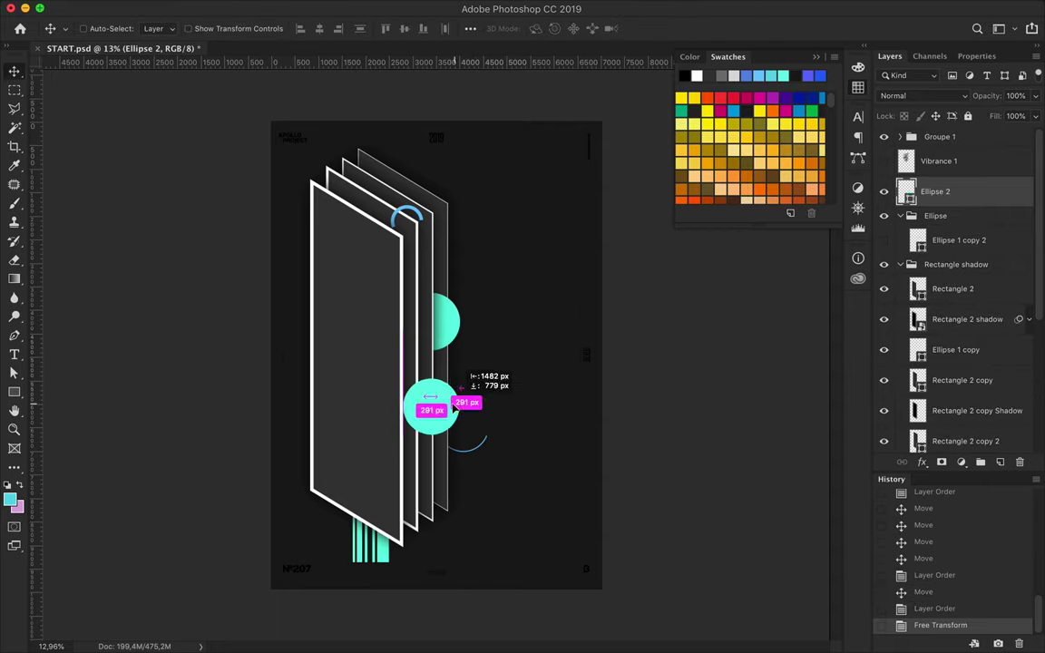
Place Ellipse 2 beneath Rectangle 2 shadow, nudge it over the panels, and enlarge it further
left_click_drag(907, 191, 927, 336)
left_click_drag(463, 409, 426, 407)
key("ctrl+t")
mouse_move(416, 368)
left_mouse_down()
mouse_move(432, 386)
mouse_move(434, 363)
mouse_move(432, 406)
left_mouse_up()
key("Return")
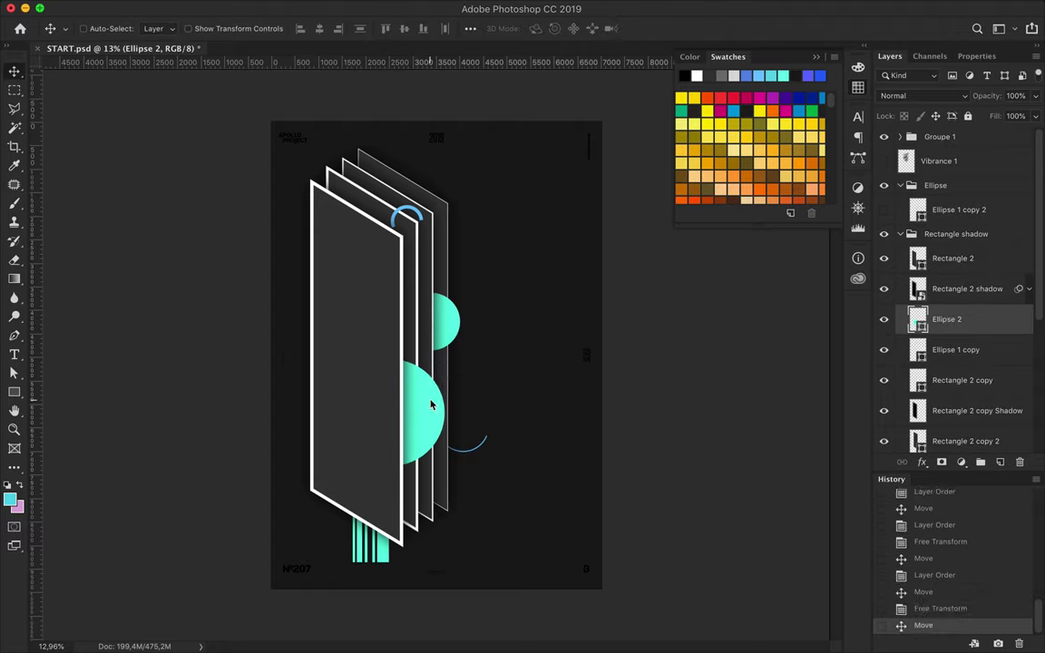
scroll(431, 405, "up", 1)
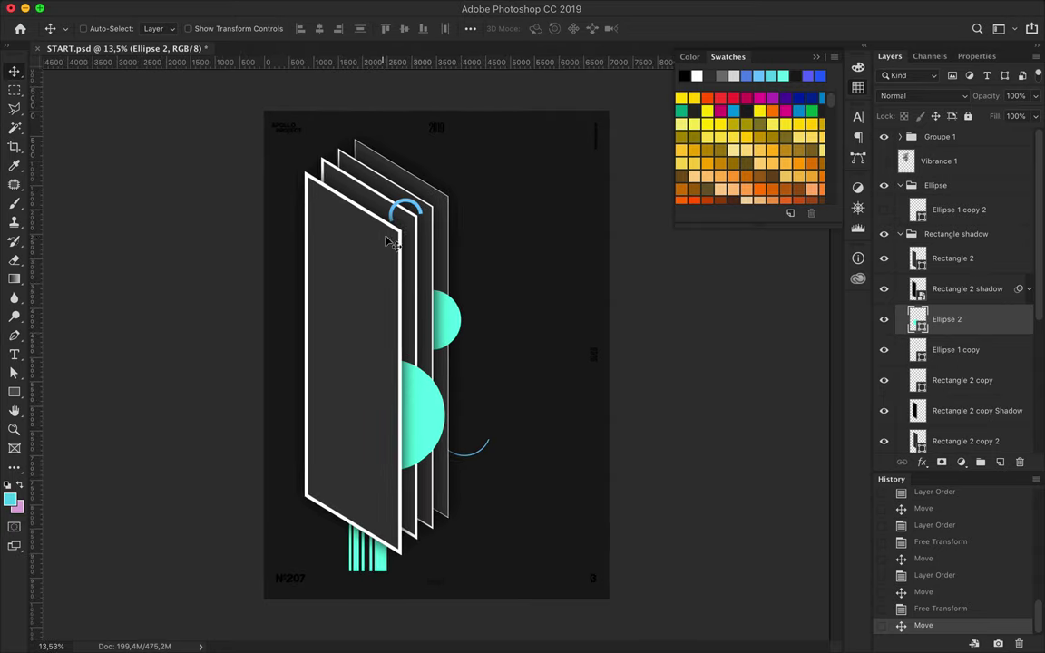
key("p")
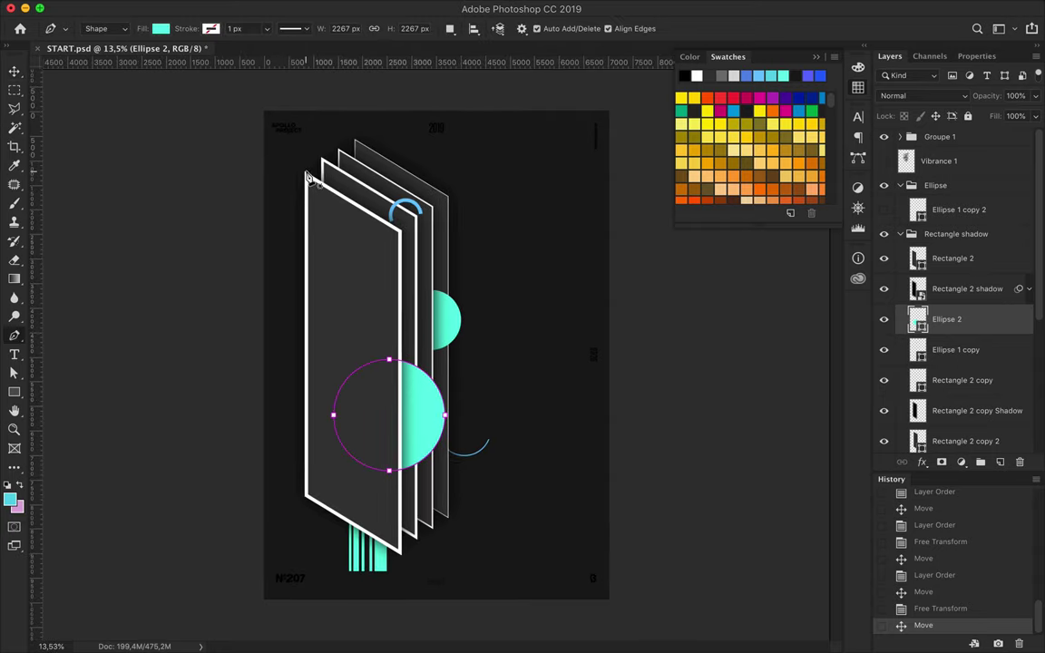
Draw a straight line from the front panel's top-left corner out to the right of the panels
left_click(304, 173)
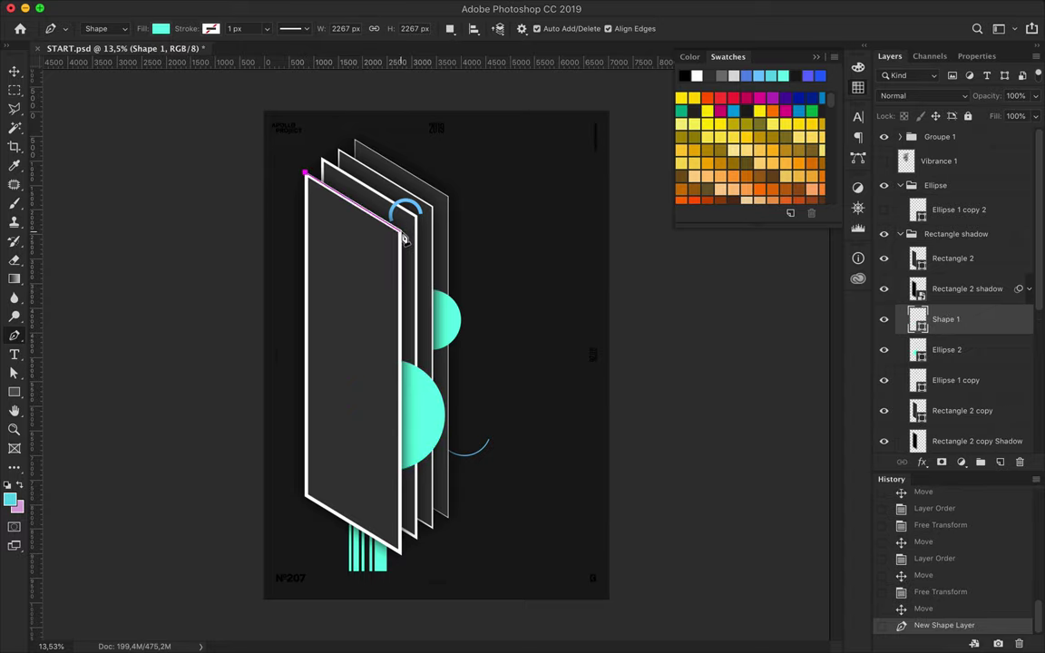
left_click(400, 231)
key("a")
left_click_drag(400, 232, 532, 311)
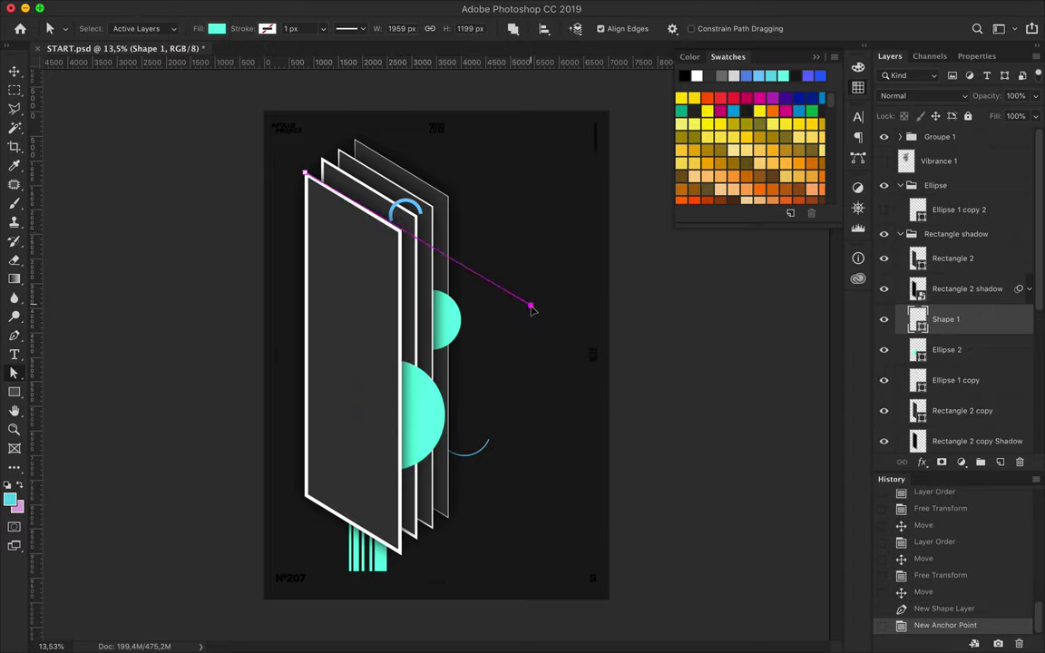
Give the line no fill and a white stroke
left_click(216, 28)
left_click(147, 58)
left_click(267, 28)
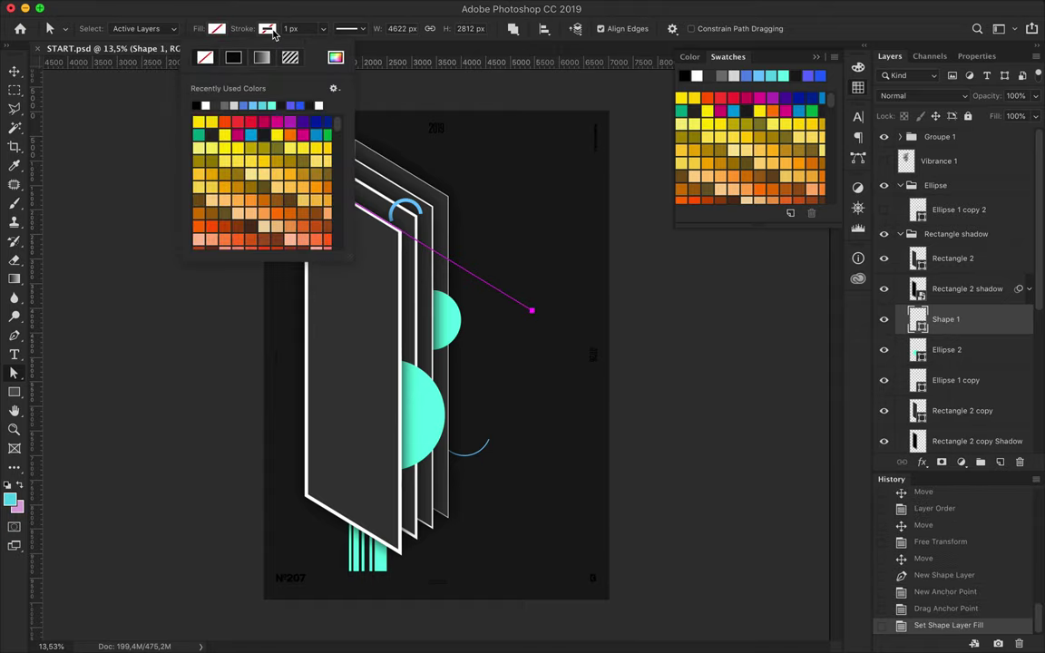
left_click(207, 106)
left_click(307, 28)
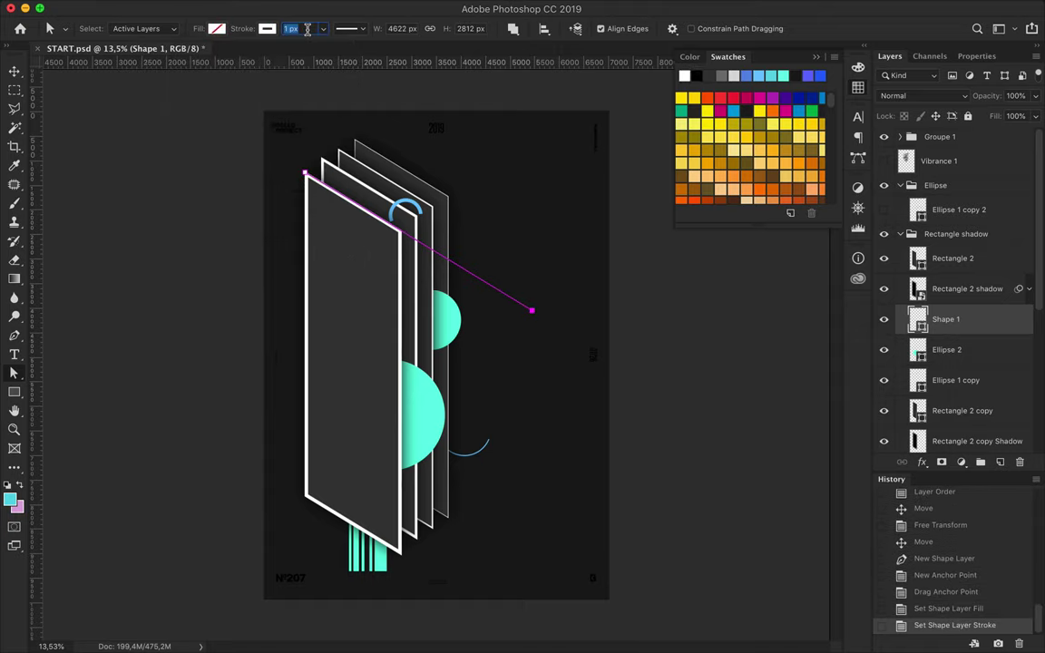
type("3")
key("Escape")
Move the line above the Rectangle shadow group and set its stroke width to 3 px
left_click_drag(900, 308, 911, 222)
key("v")
left_click_drag(560, 297, 561, 298)
key("a")
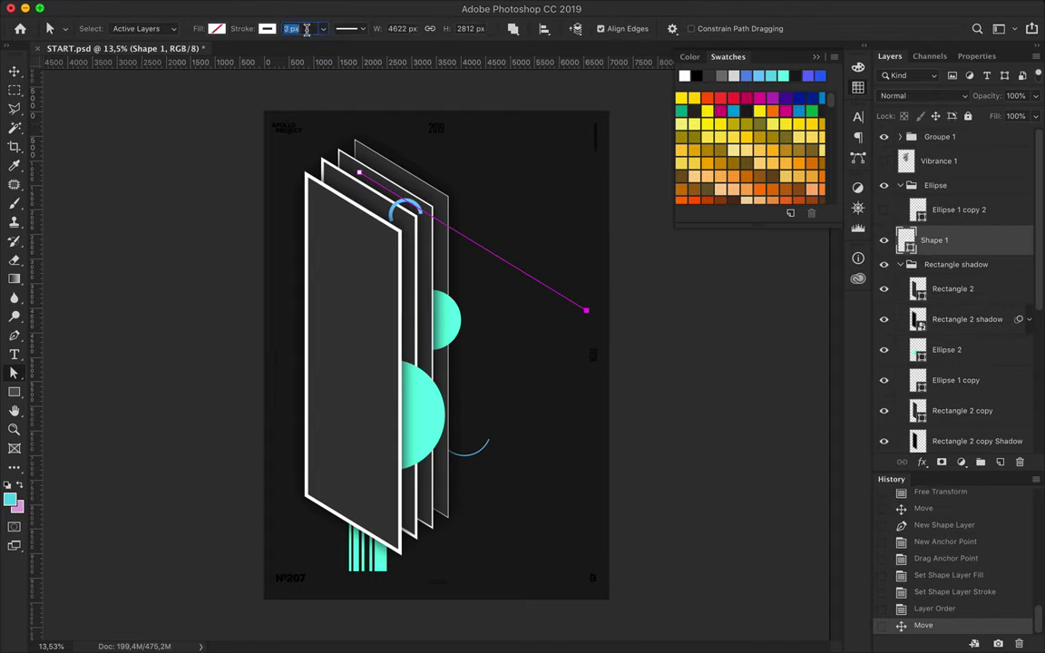
key("Return")
left_click(514, 238)
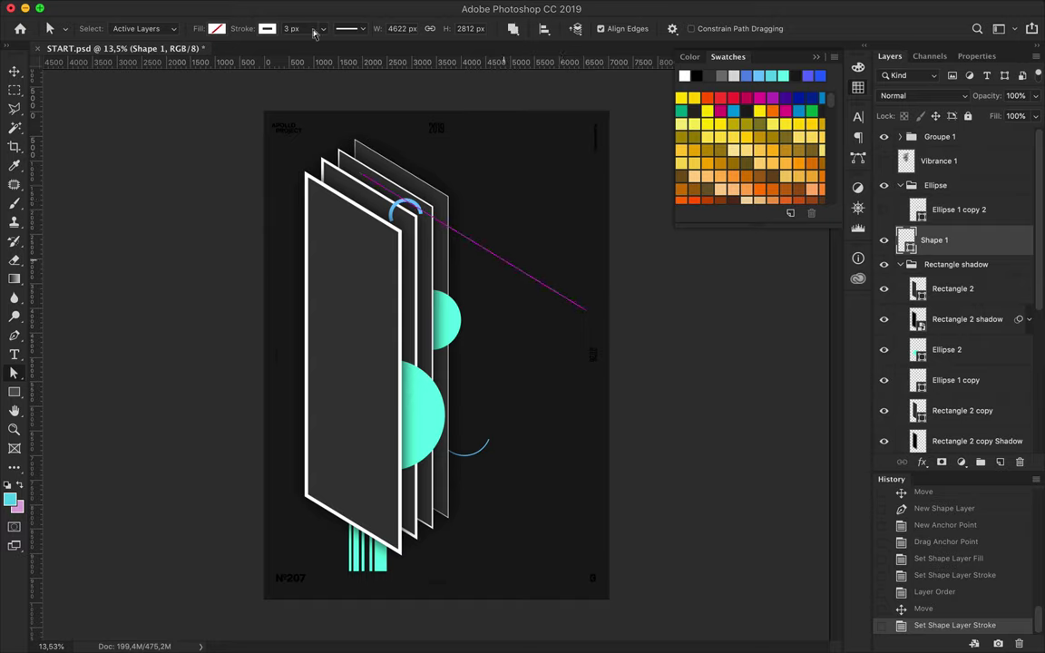
key("Return")
key("v")
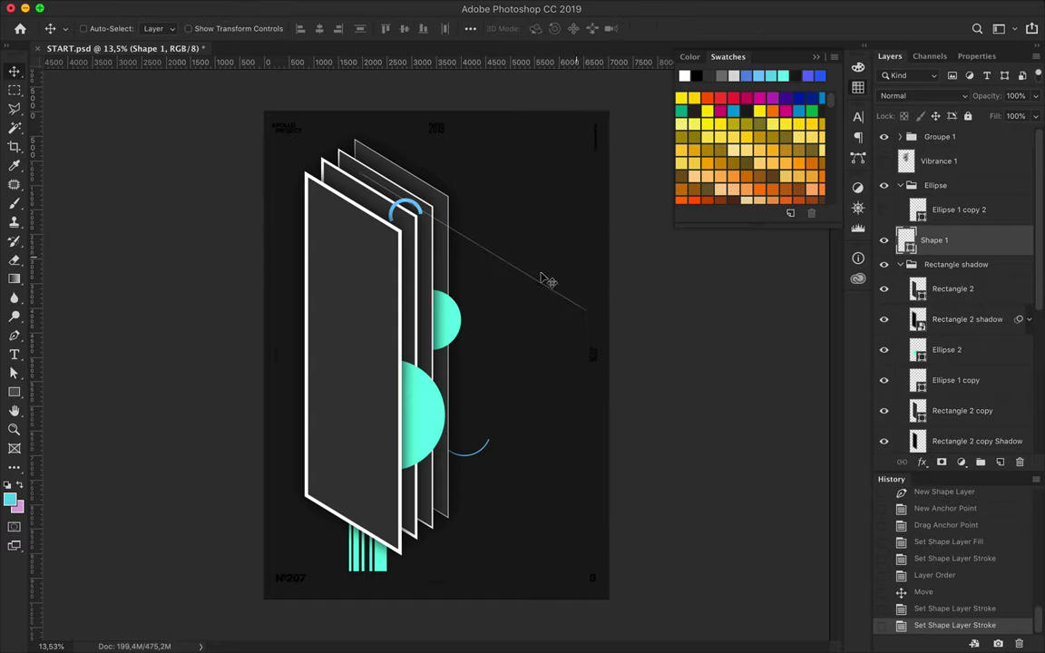
left_click(535, 284)
key("ctrl+z")
Flip the diagonal line horizontally with Transform Path so it slopes upward
key("a")
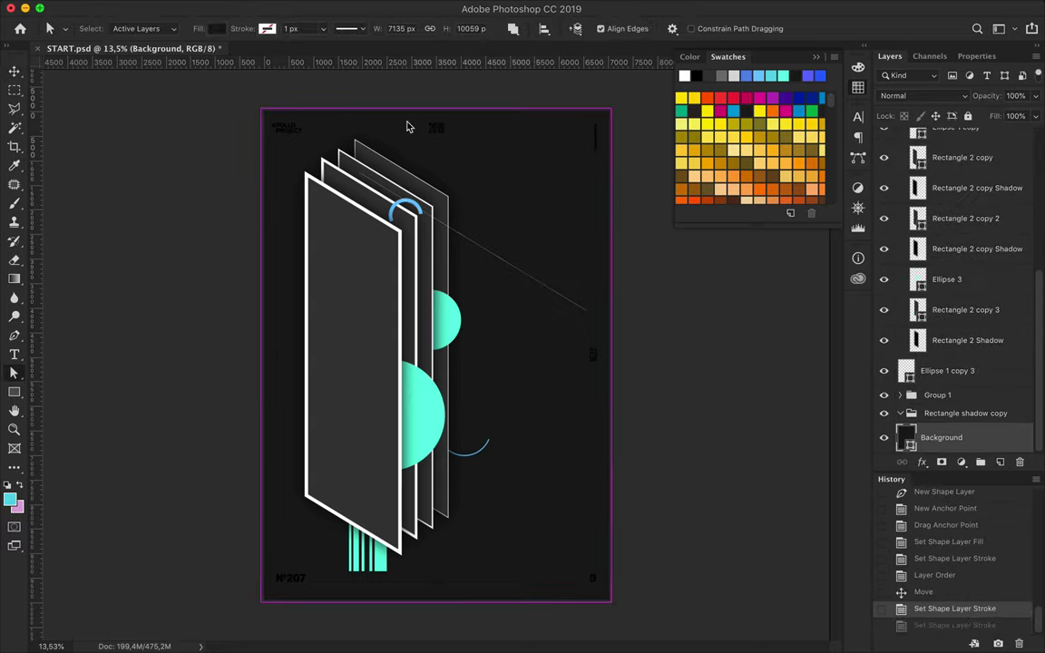
key("ctrl+z")
key("ctrl+z")
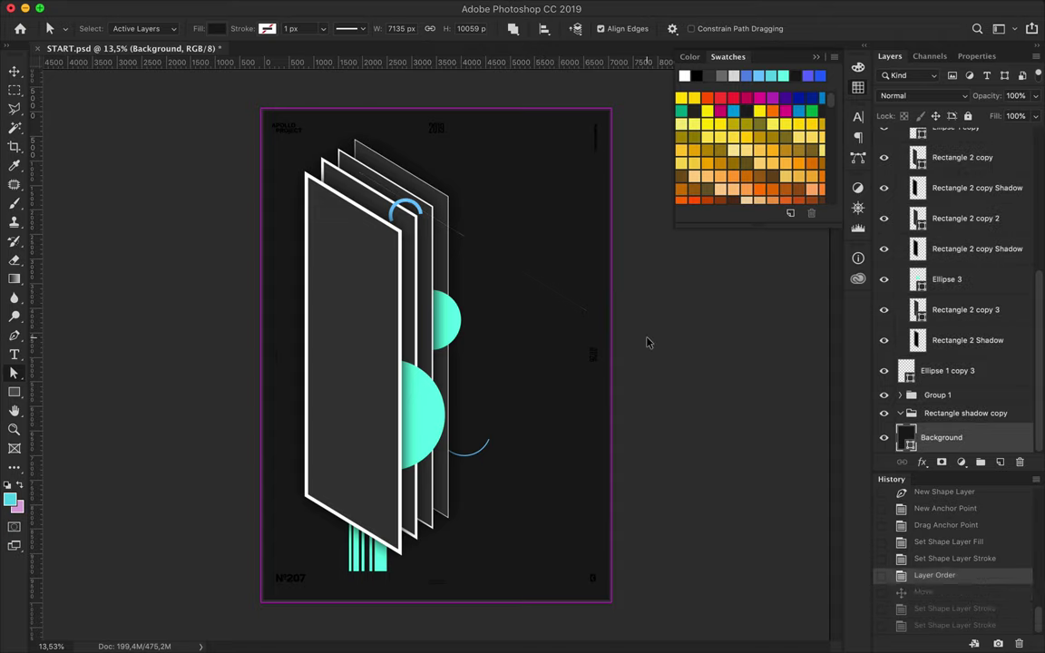
key("ctrl+shift+z")
key("ctrl+shift+z")
key("ctrl+shift+z")
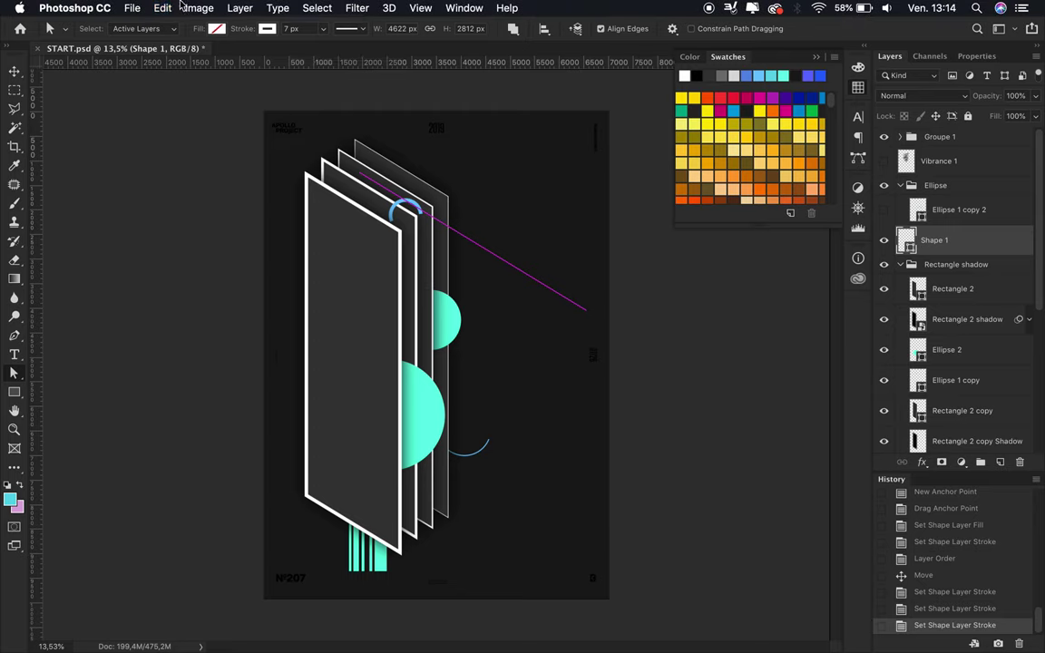
left_click(162, 8)
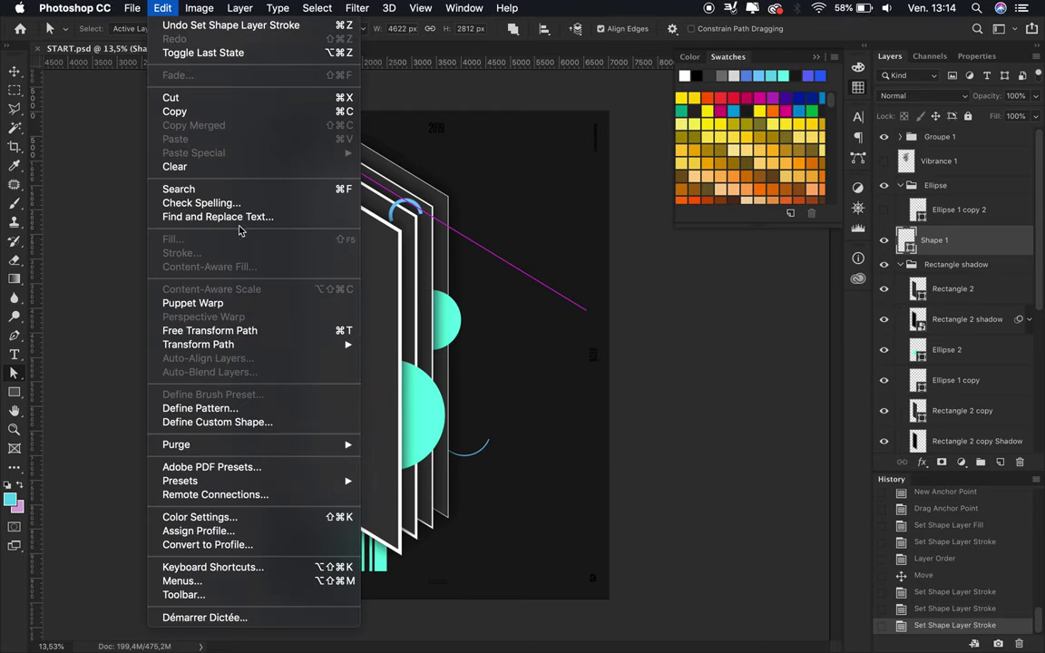
mouse_move(198, 345)
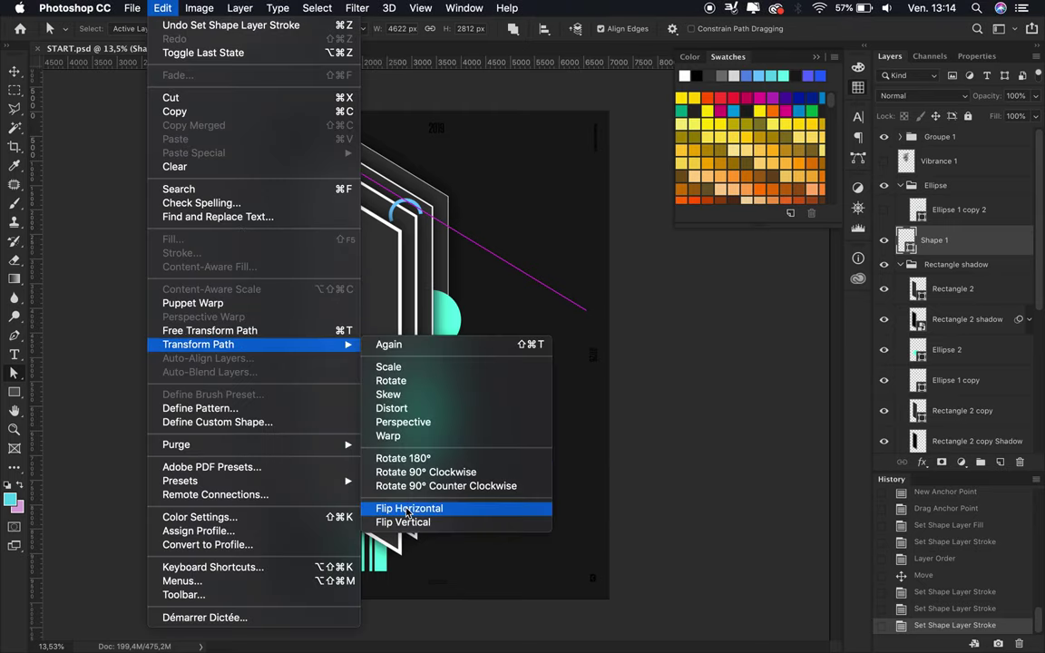
left_click(410, 518)
Alt-drag two copies of the line beneath it, each with a 3 px stroke
key("v")
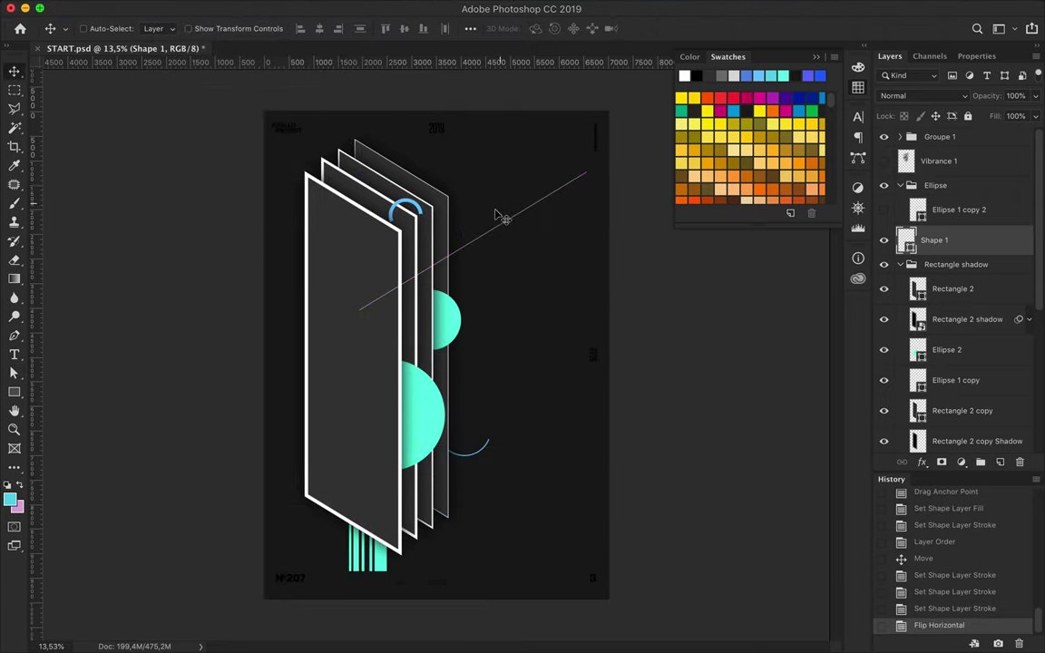
mouse_move(487, 222)
left_mouse_down()
mouse_move(486, 211)
mouse_move(483, 230)
left_mouse_up()
key("a")
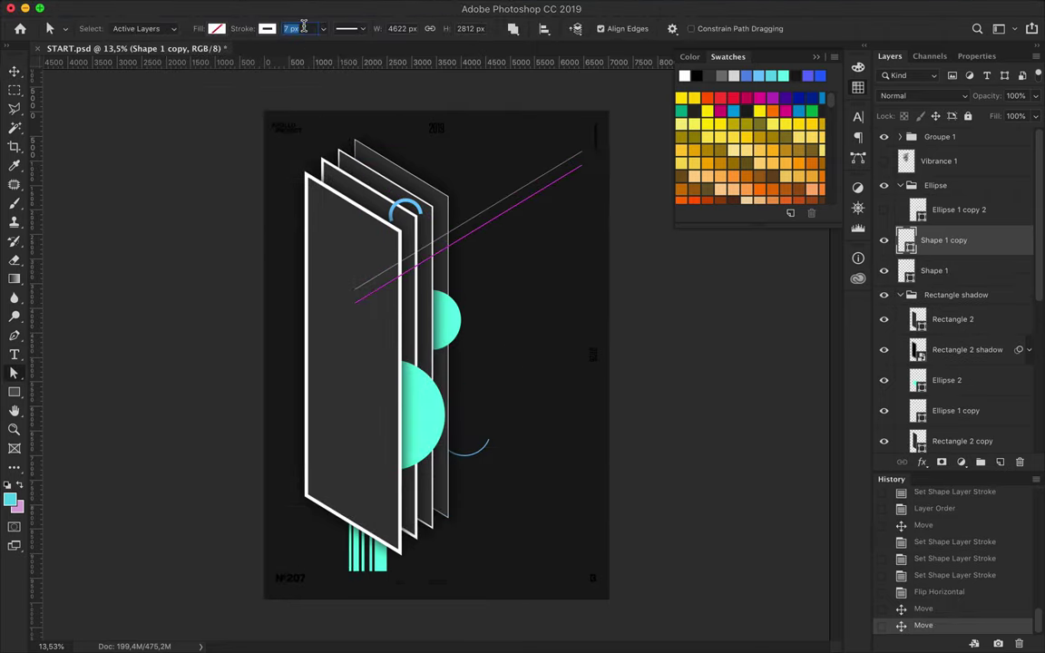
type("3")
key("Return")
key("v")
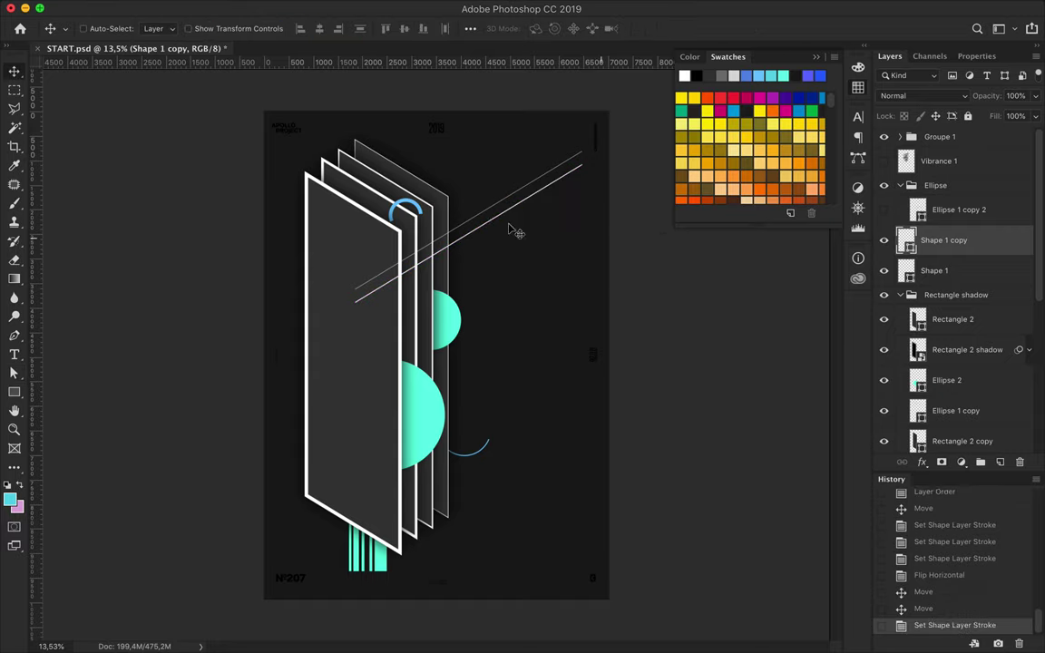
left_click_drag(495, 225, 494, 245)
key("a")
left_click(292, 28)
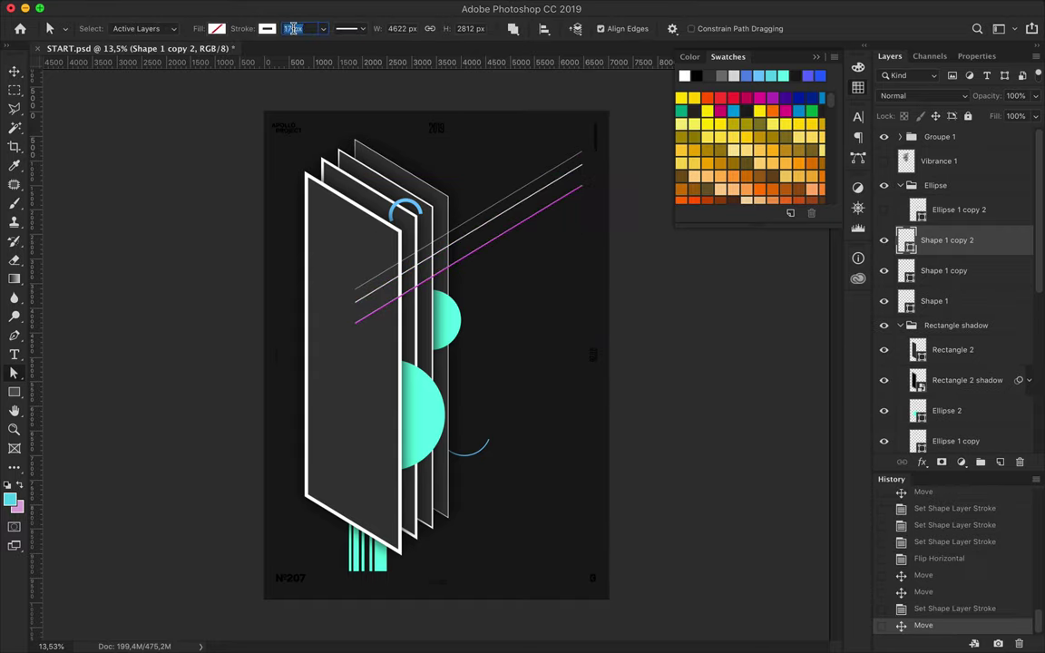
type("3")
key("Return")
key("v")
Add a third, lower copy of the line with a 57 px stroke
left_click_drag(508, 238, 508, 265)
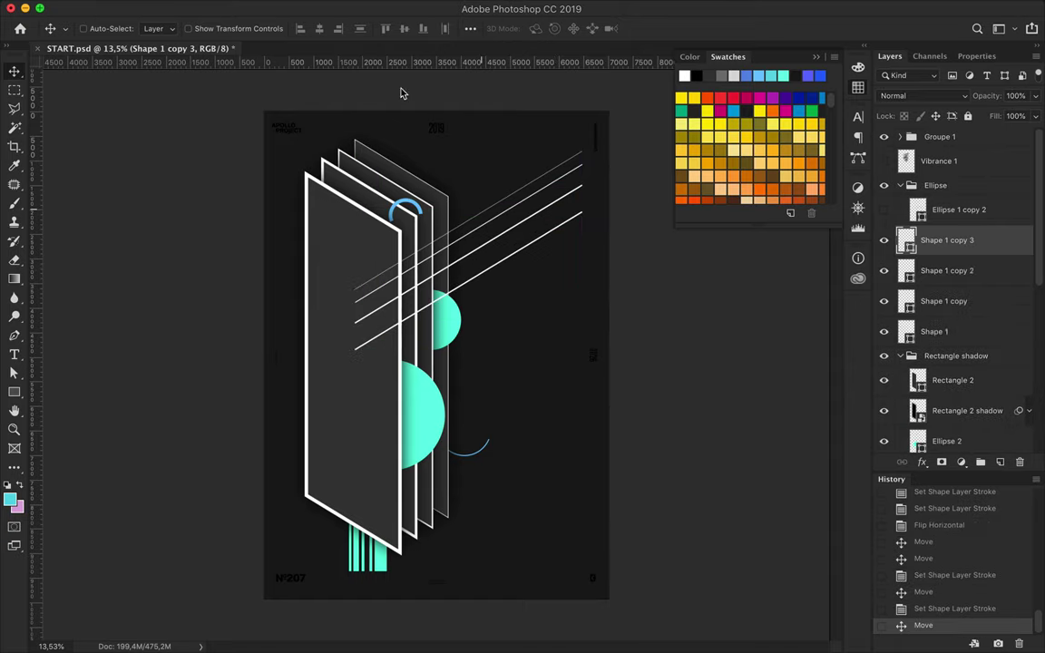
key("a")
left_click(292, 28)
type("57")
key("Return")
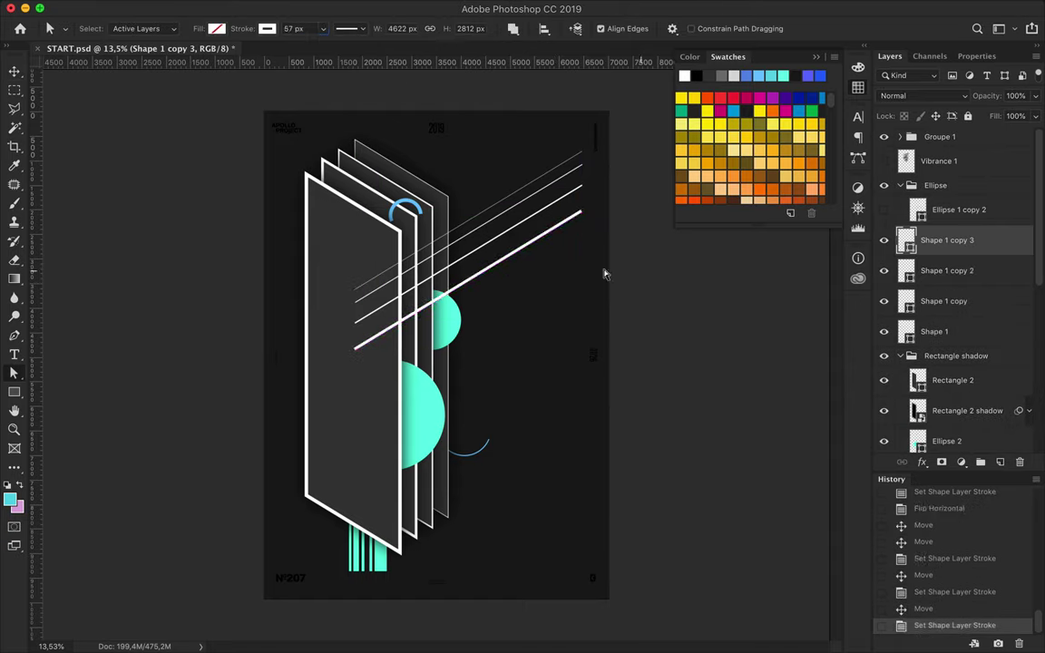
key("v")
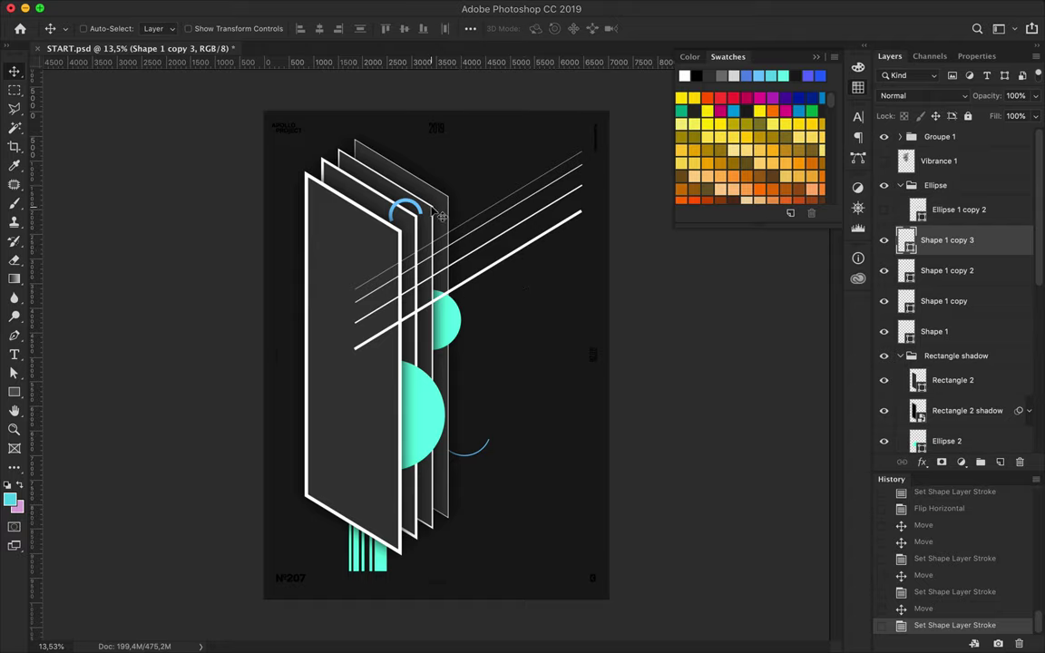
Alt-drag a copy of the blue arc, then rotate and enlarge it
mouse_move(421, 214)
left_mouse_down()
mouse_move(487, 257)
mouse_move(522, 299)
mouse_move(489, 228)
left_mouse_up()
key("ctrl+t")
left_click_drag(503, 335, 503, 342)
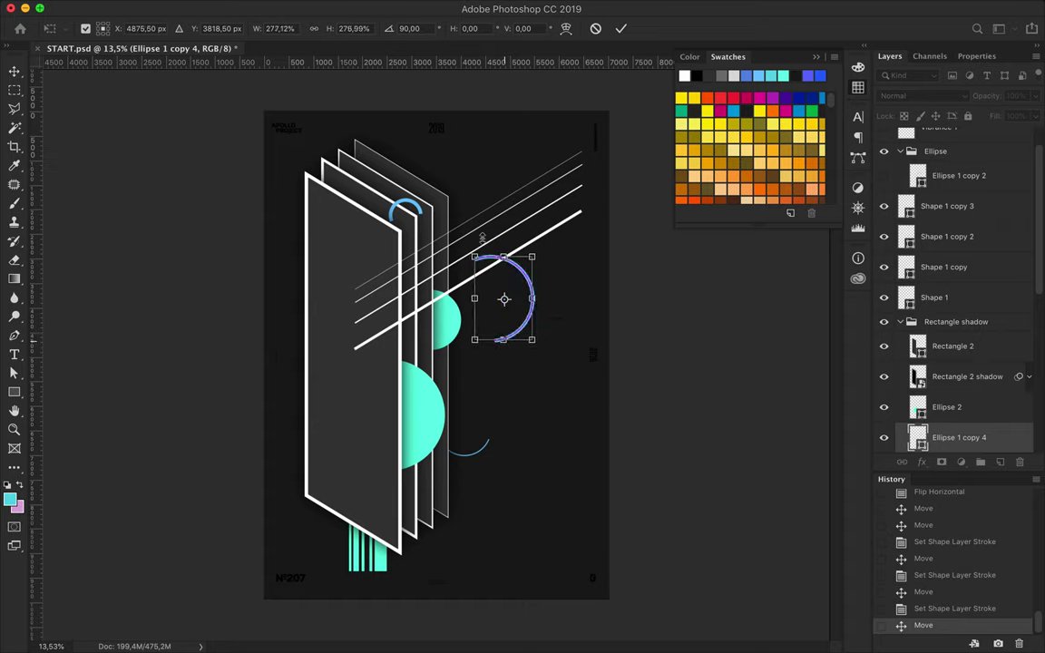
key("Return")
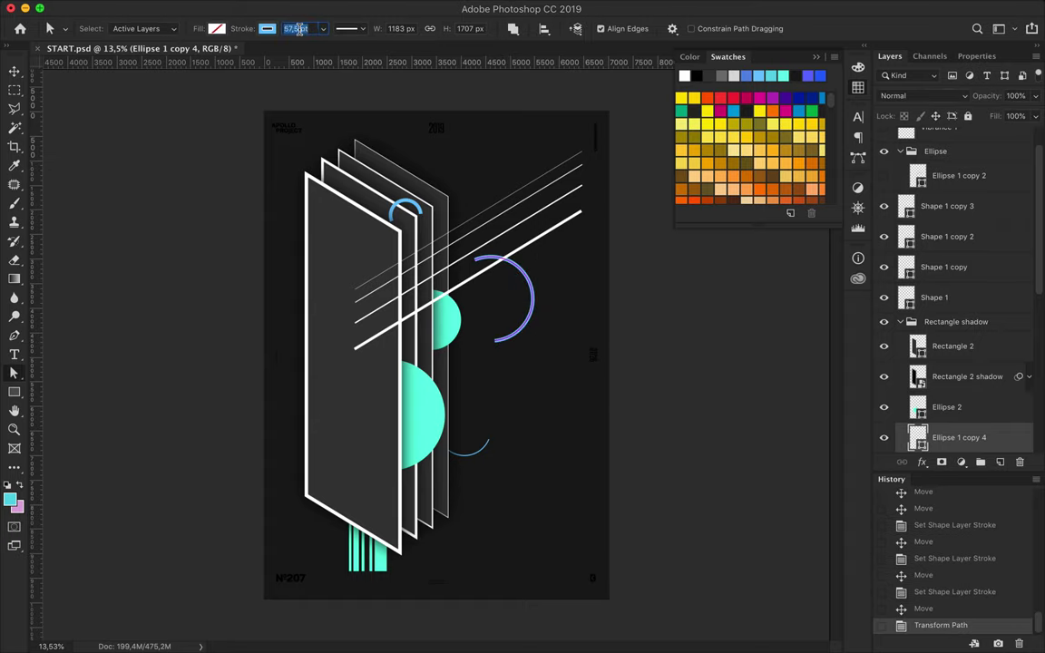
Give the copied arc a 150 px stroke, move it up and rotate it about -43°
type("150")
key("Return")
key("v")
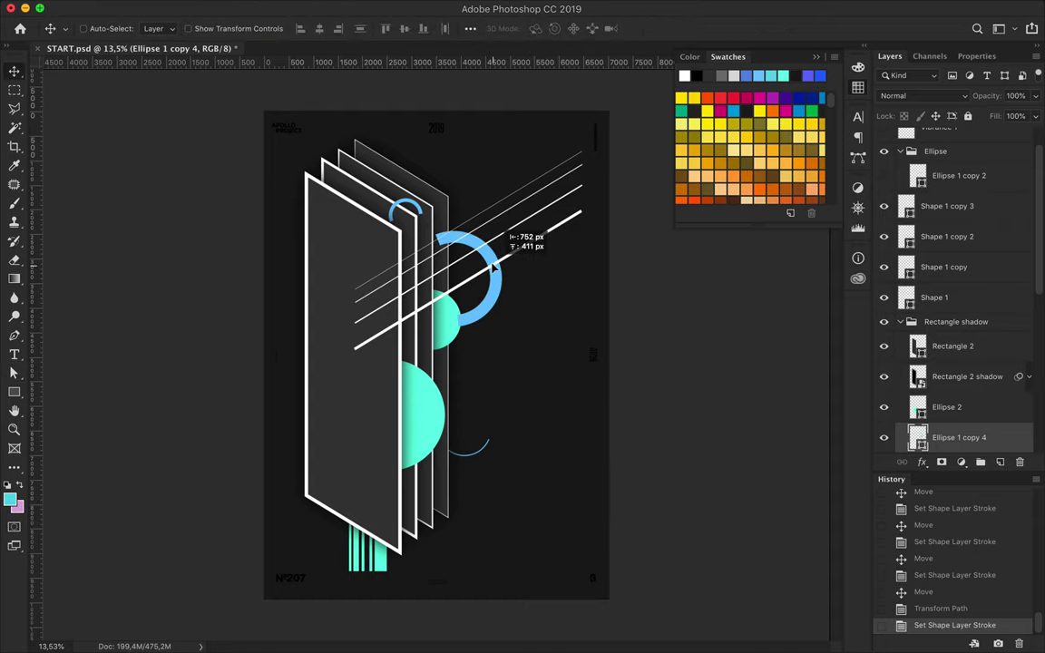
left_click_drag(536, 293, 495, 253)
key("ctrl+t")
mouse_move(452, 186)
left_mouse_down()
mouse_move(473, 232)
mouse_move(445, 358)
mouse_move(458, 332)
left_mouse_up()
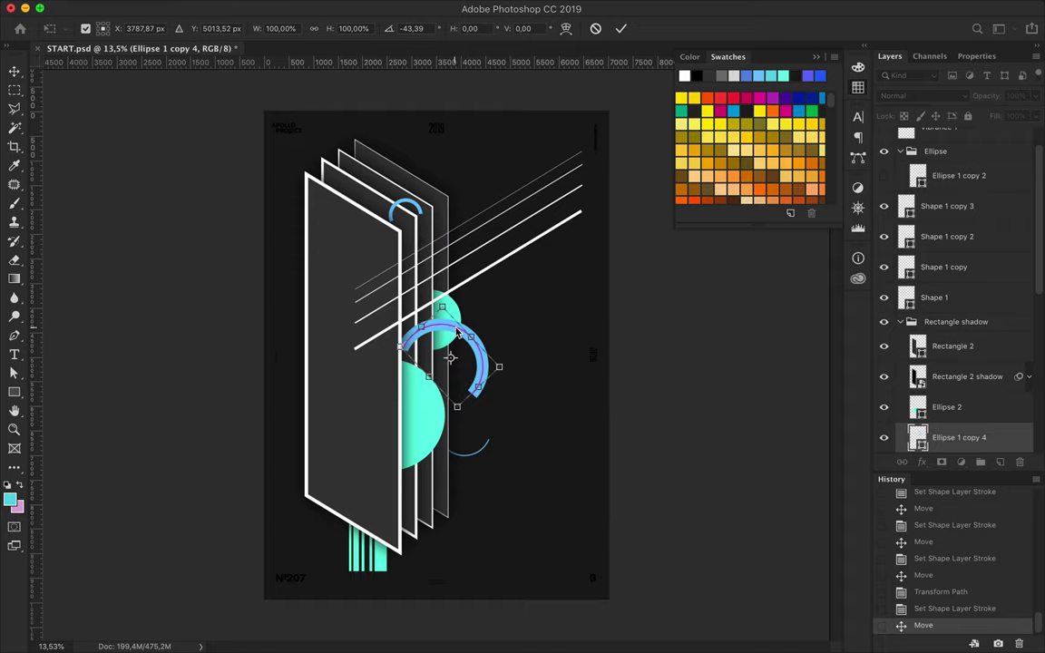
Place the thick arc's layer below Rectangle 2 copy Shadow and select the four diagonal line layers
scroll(990, 378, "down", 3)
left_click_drag(961, 334, 974, 430)
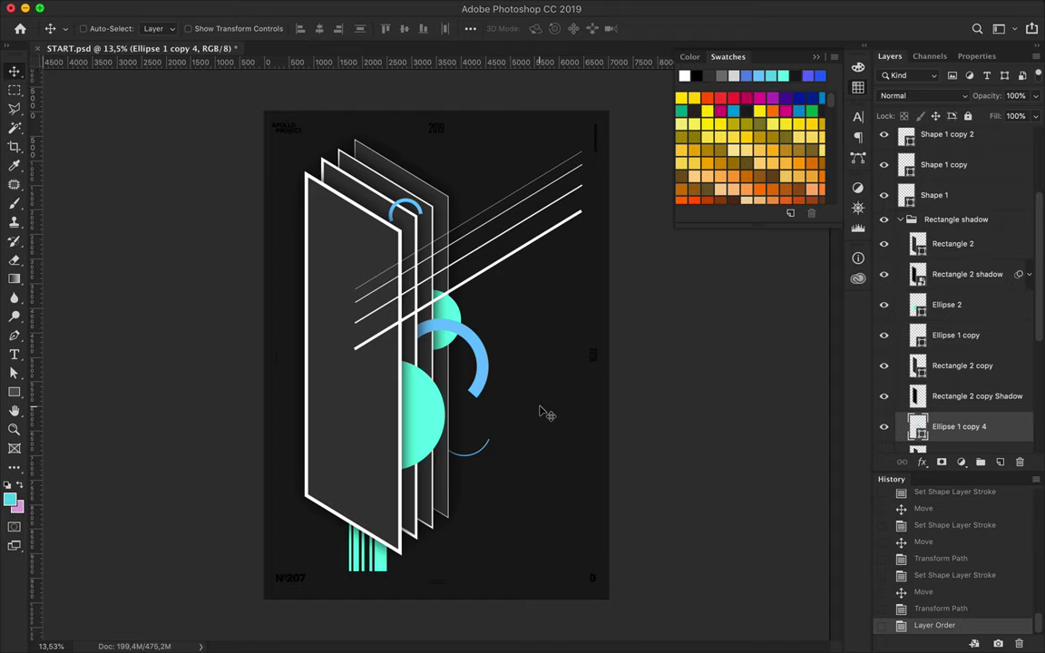
scroll(542, 412, "down", 1)
scroll(934, 181, "up", 3)
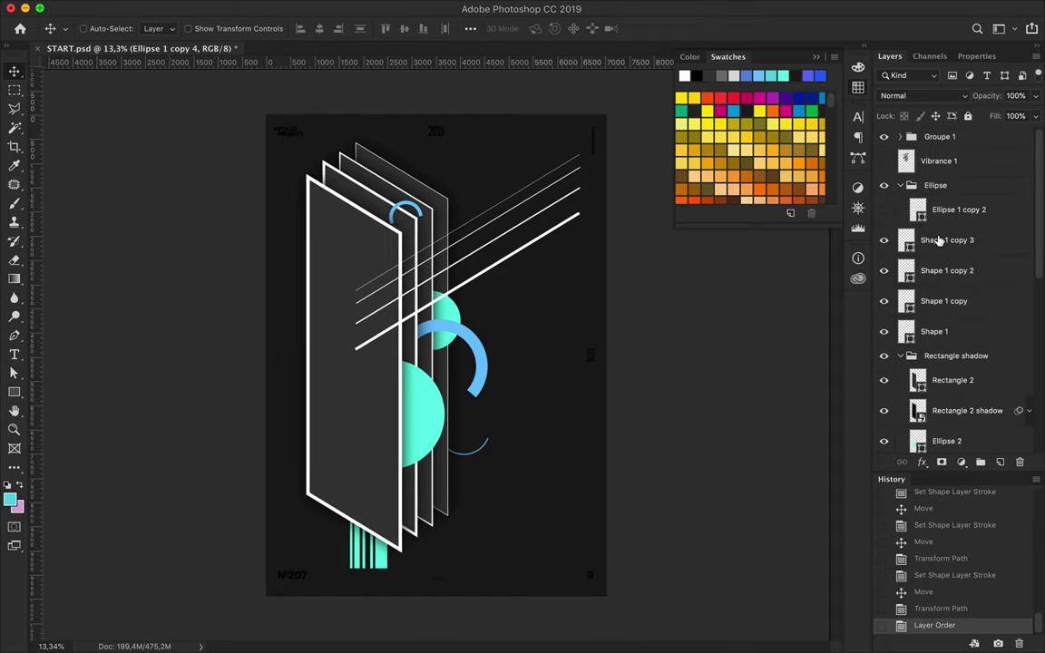
left_click(941, 241)
left_click(946, 329, "shift")
Shorten the four diagonal lines by pulling their right-hand endpoints inward
key("a")
left_click_drag(523, 199, 533, 245)
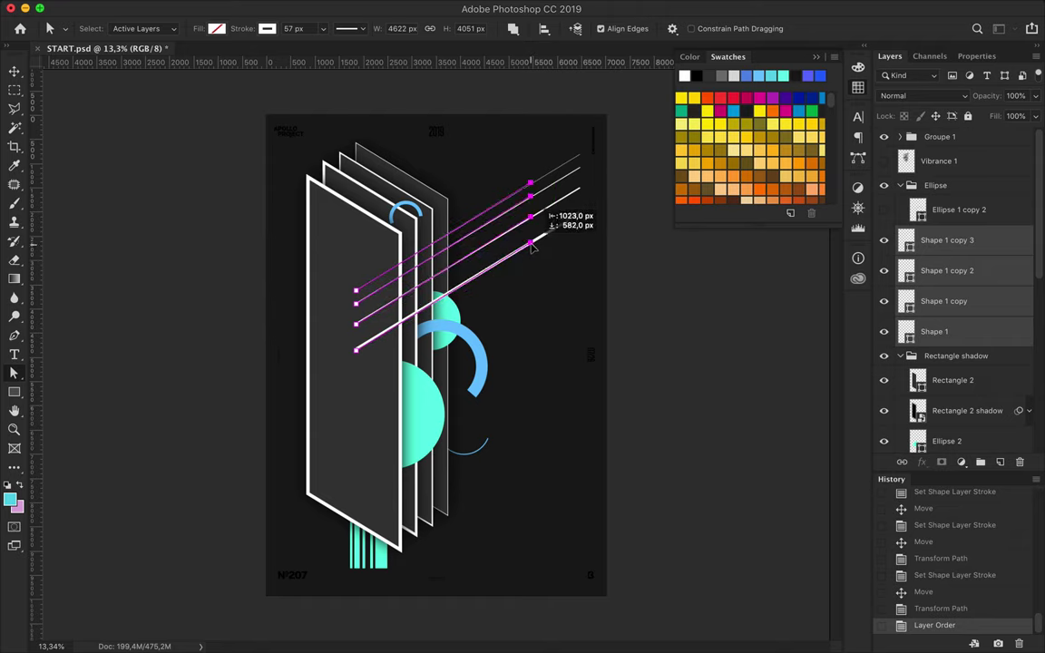
left_click_drag(531, 245, 533, 247)
left_click(600, 326)
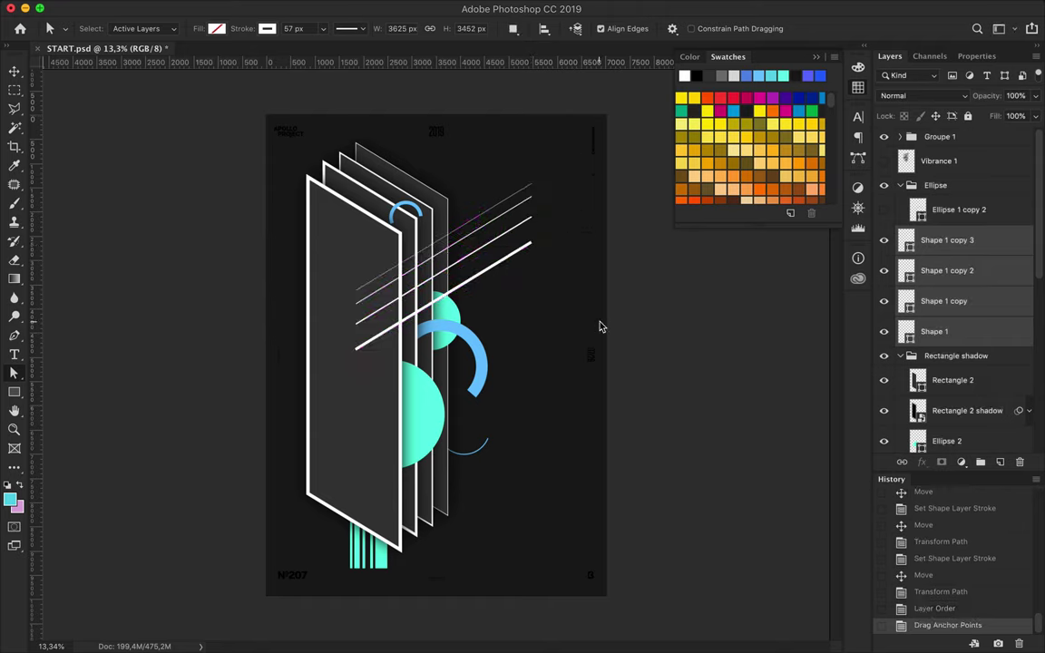
Duplicate the four lines, flip the copies vertically and move them down across the circles
left_click_drag(948, 236, 934, 235)
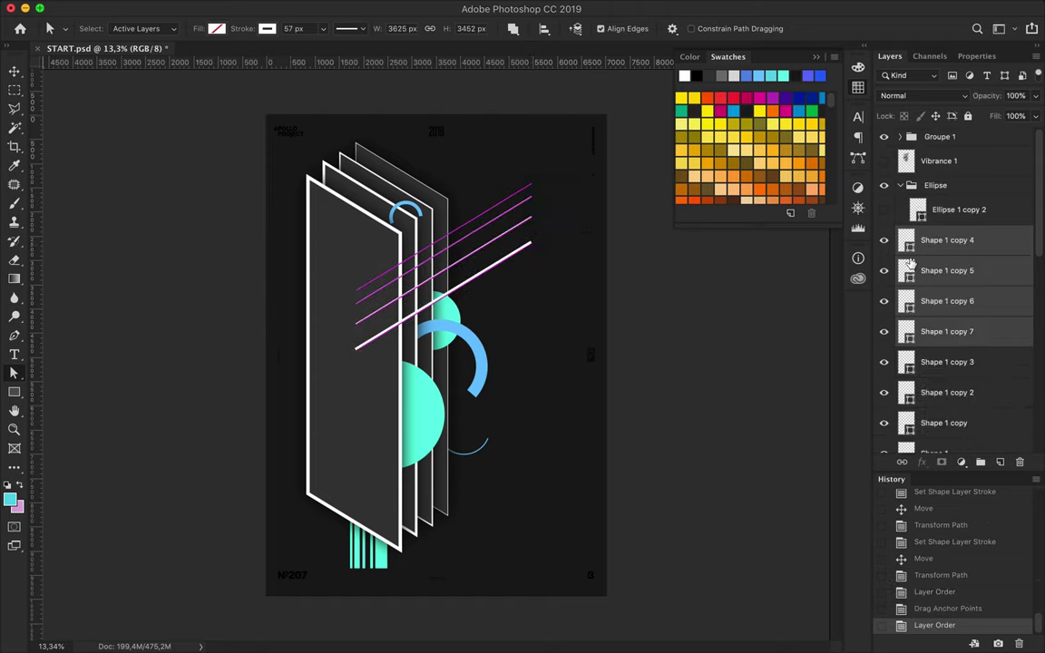
left_click(172, 8)
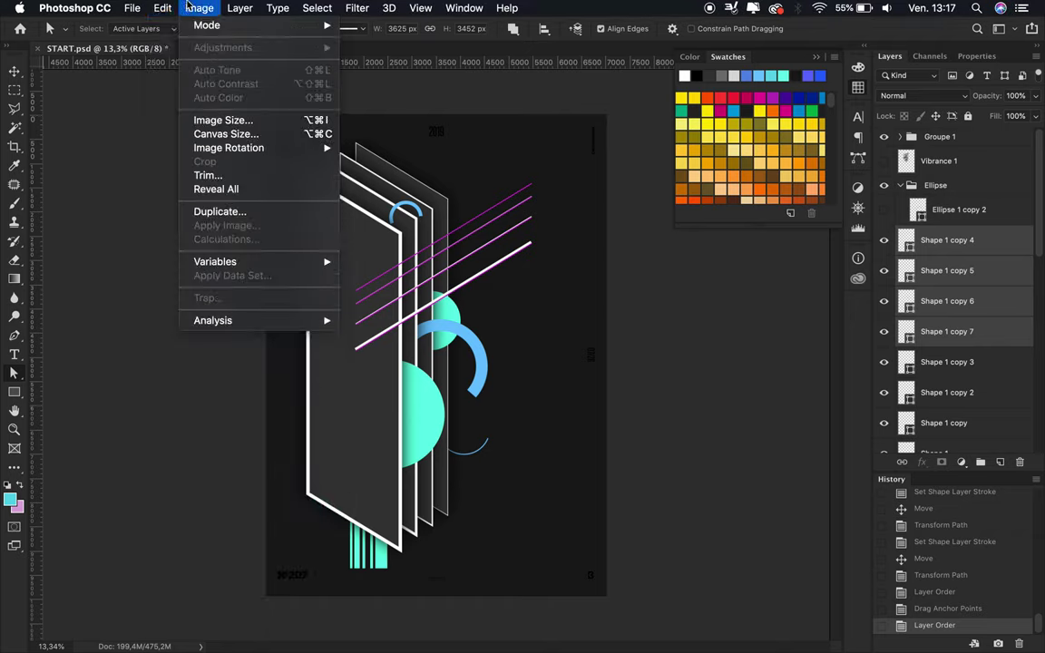
left_click(408, 523)
left_click_drag(508, 379, 497, 442)
key("ctrl+z")
key("v")
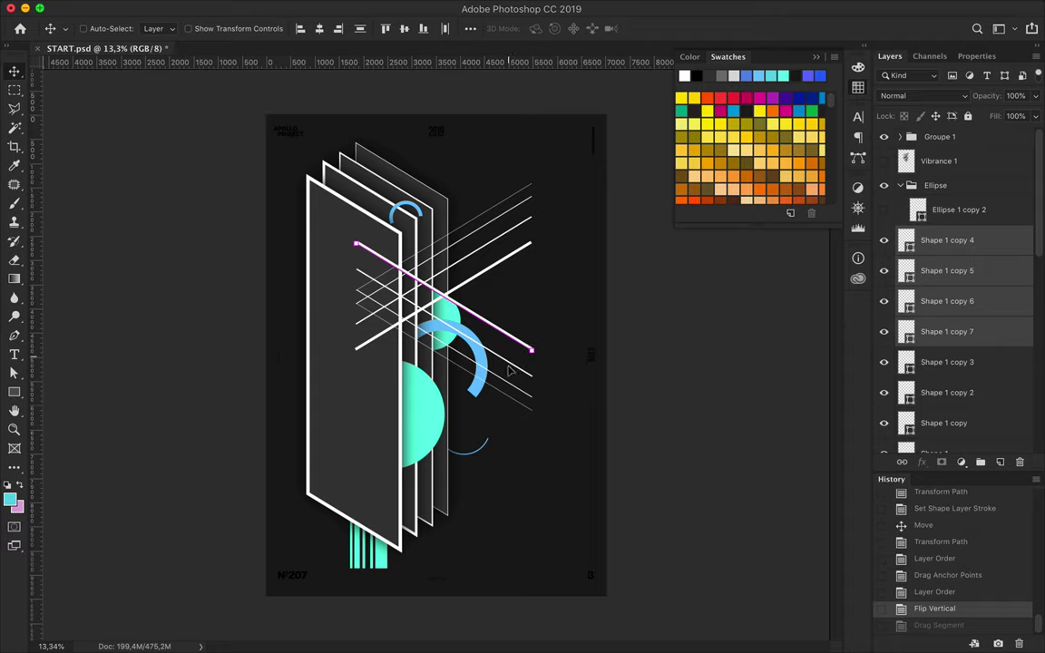
left_click_drag(509, 365, 510, 388)
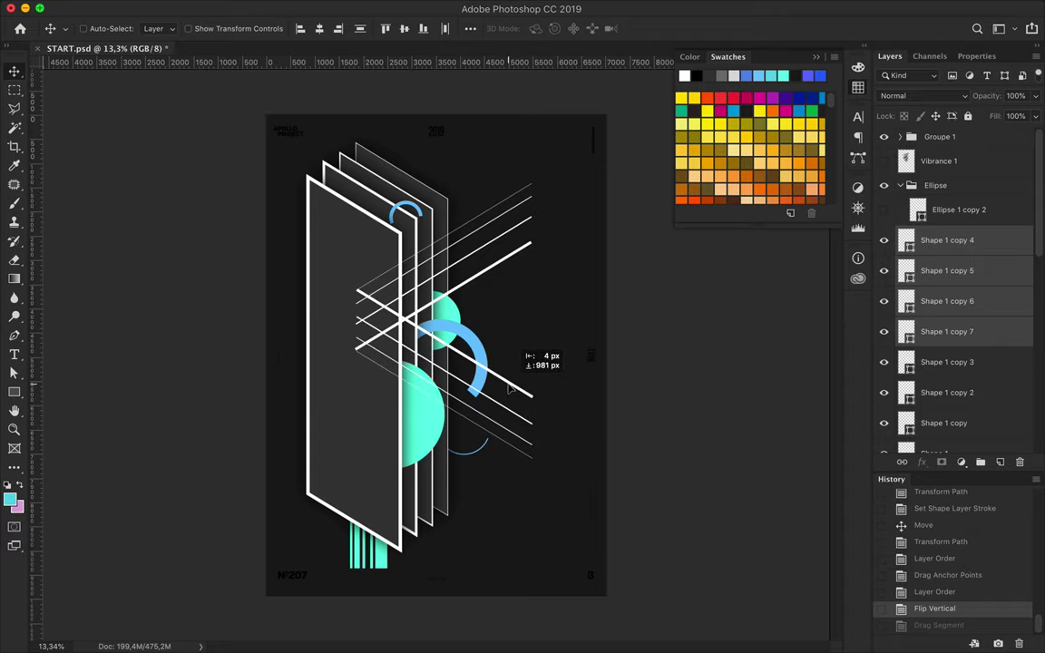
left_click_drag(510, 387, 509, 387)
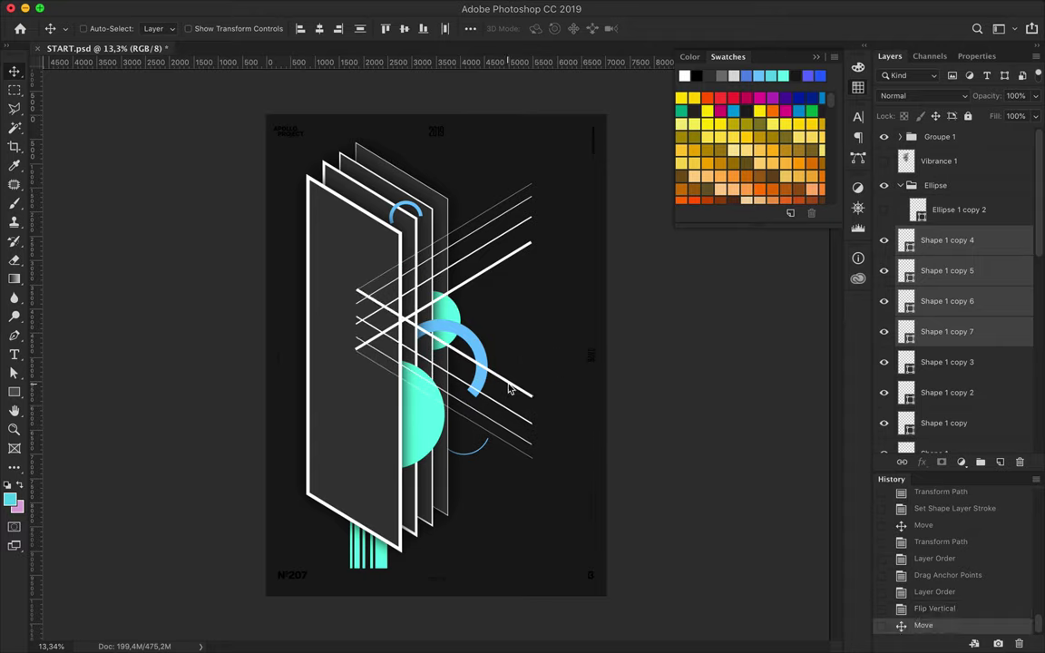
Try horizontal and vertical flips on the copied lines, undoing both
left_click(162, 7)
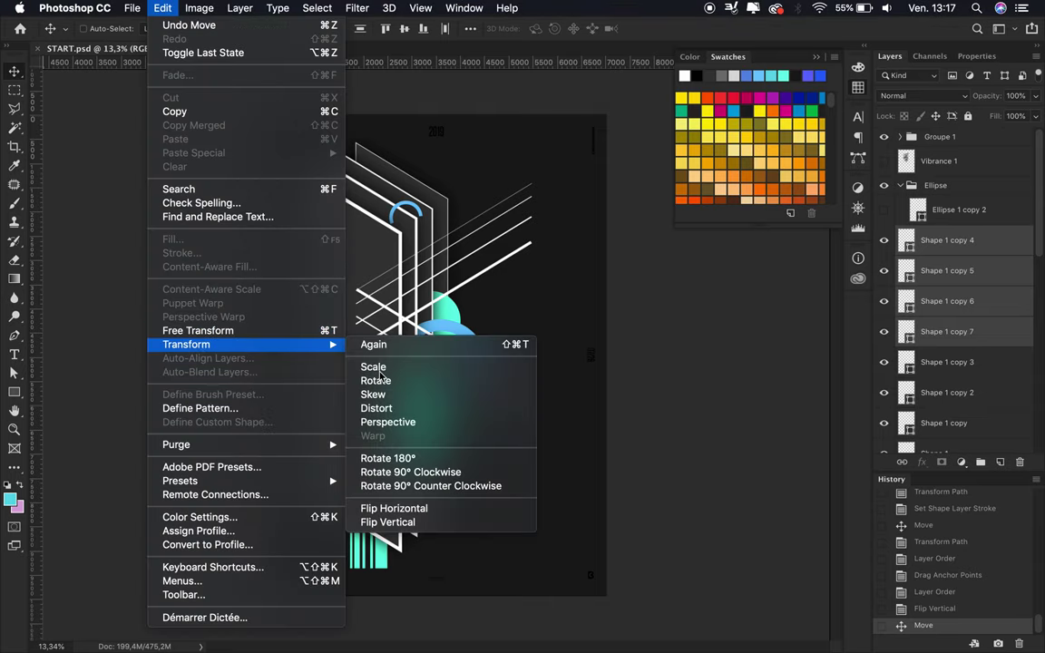
mouse_move(186, 345)
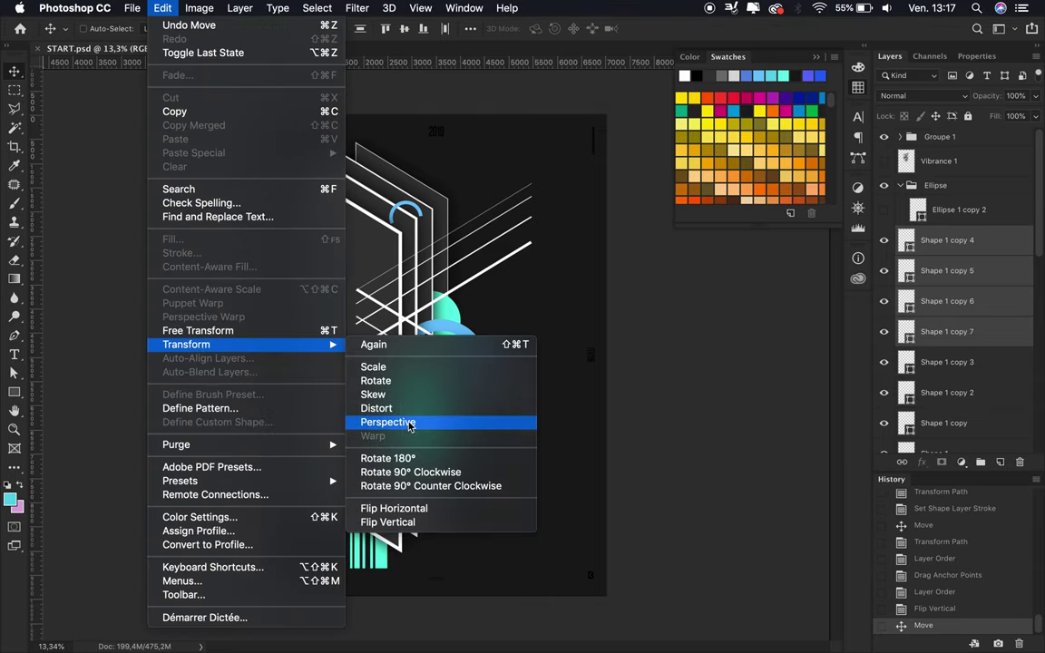
left_click(412, 509)
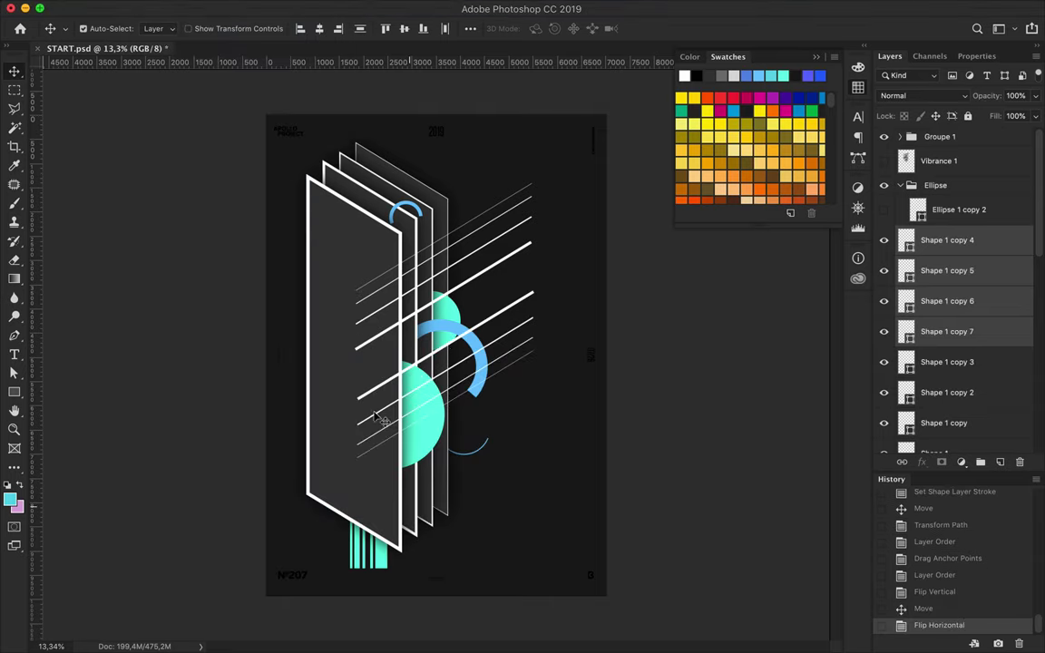
key("ctrl+z")
left_click(199, 8)
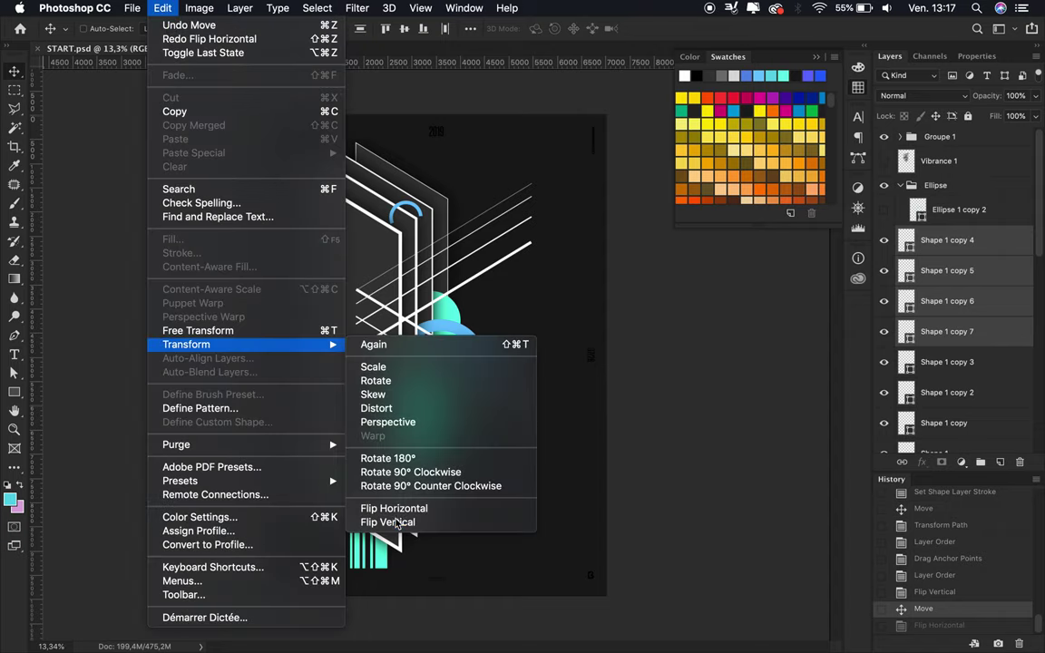
left_click(397, 524)
key("ctrl+z")
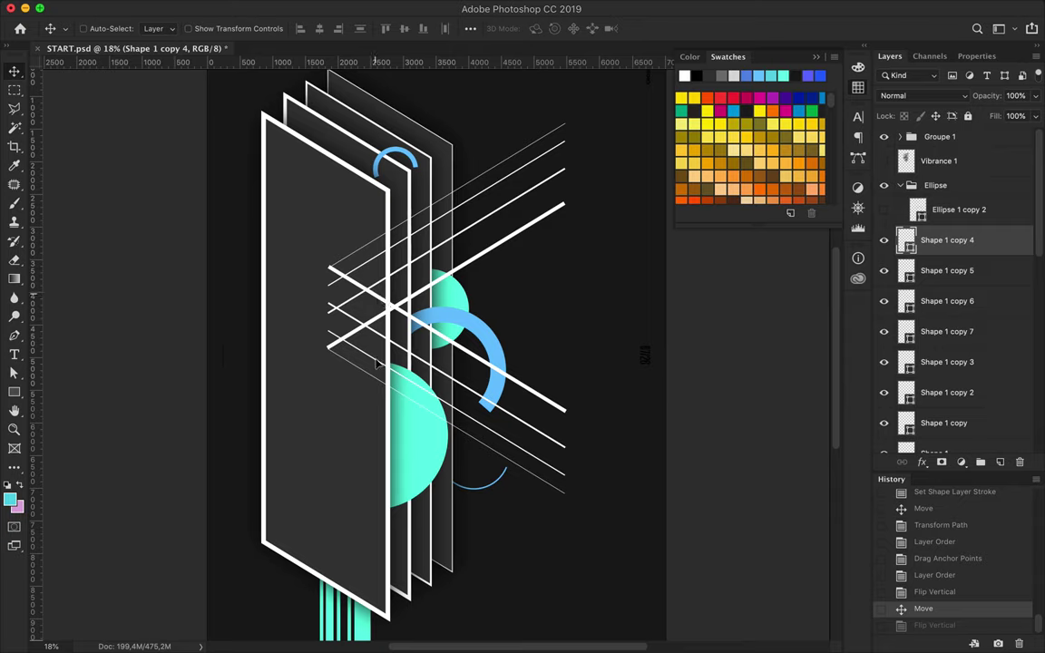
Delete the four copied line layers
left_click_drag(376, 363, 383, 379)
left_click(944, 331, "shift")
key("Delete")
Extend the thick diagonal's path with the Pen into an angular outline around the arc
key("p")
left_click(328, 349)
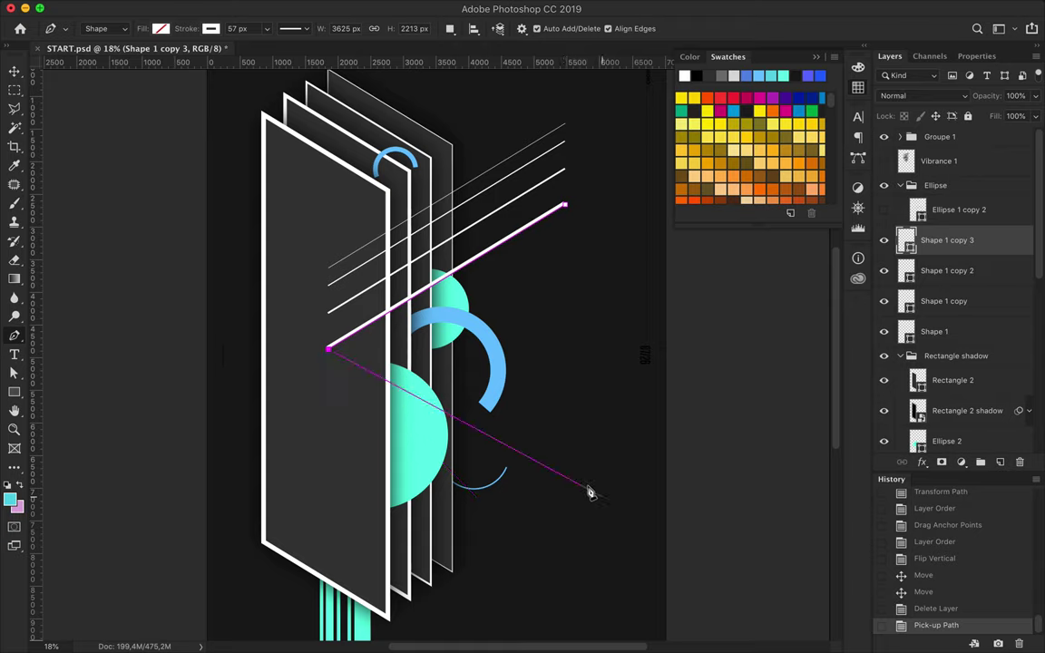
left_click(562, 467)
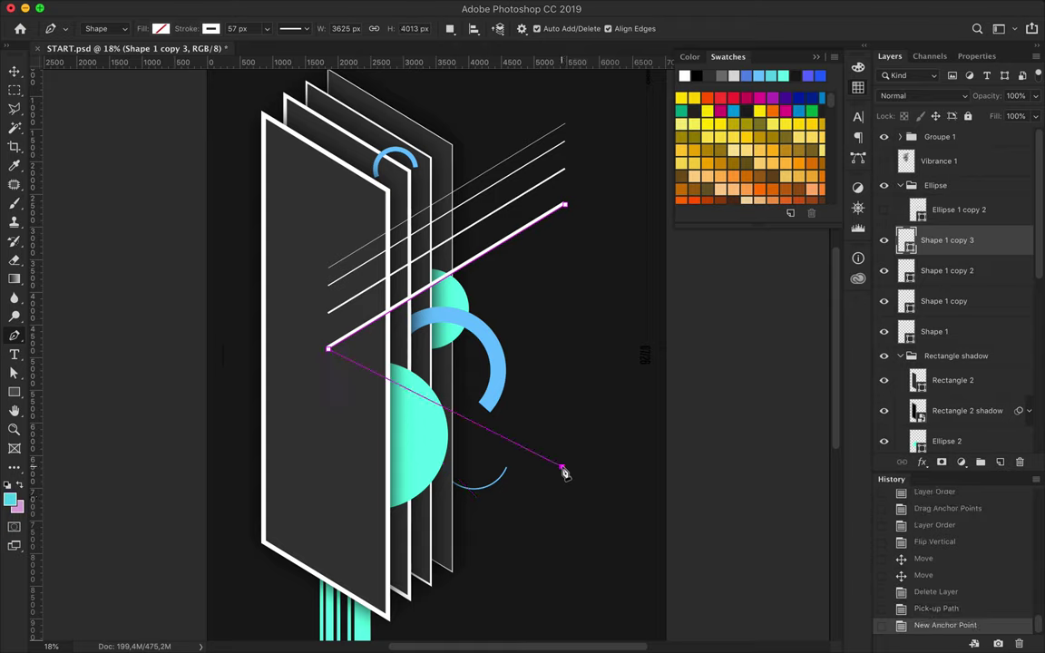
key("Escape")
left_click(562, 329)
left_click(562, 328)
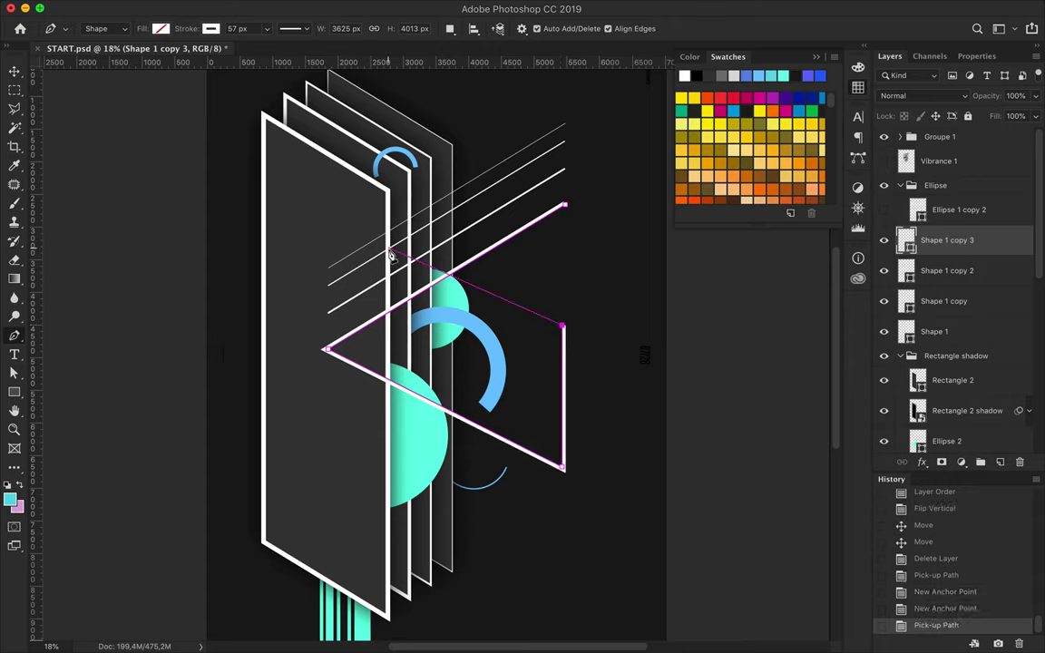
left_click(388, 246)
Fit the poster in view and reshape a corner of the angular outline
key("a")
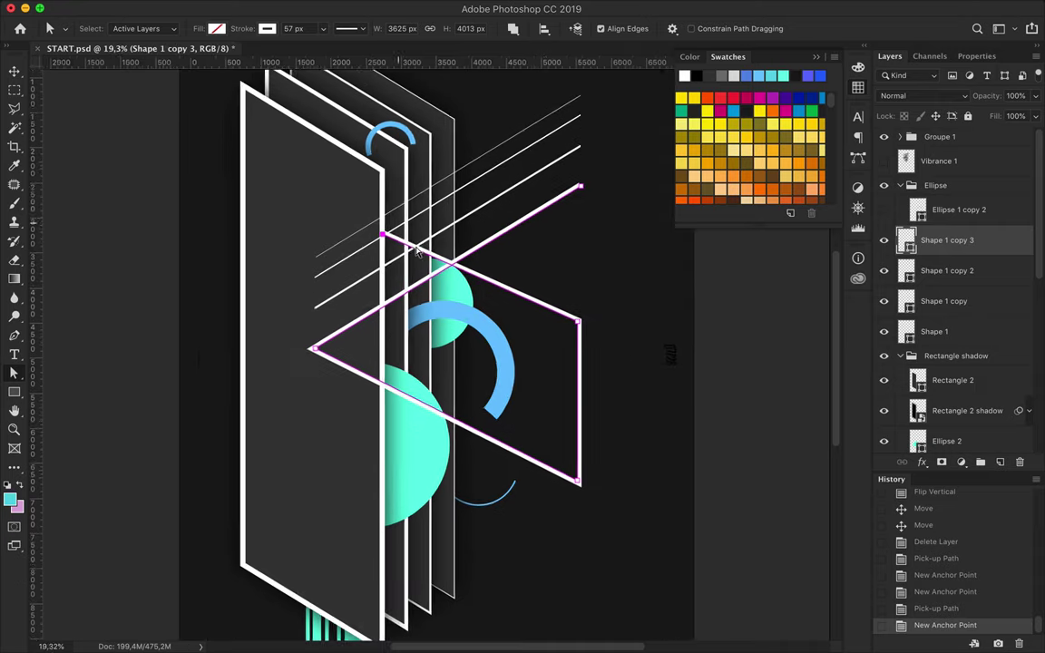
scroll(416, 252, "up", 5)
scroll(416, 251, "up", 3)
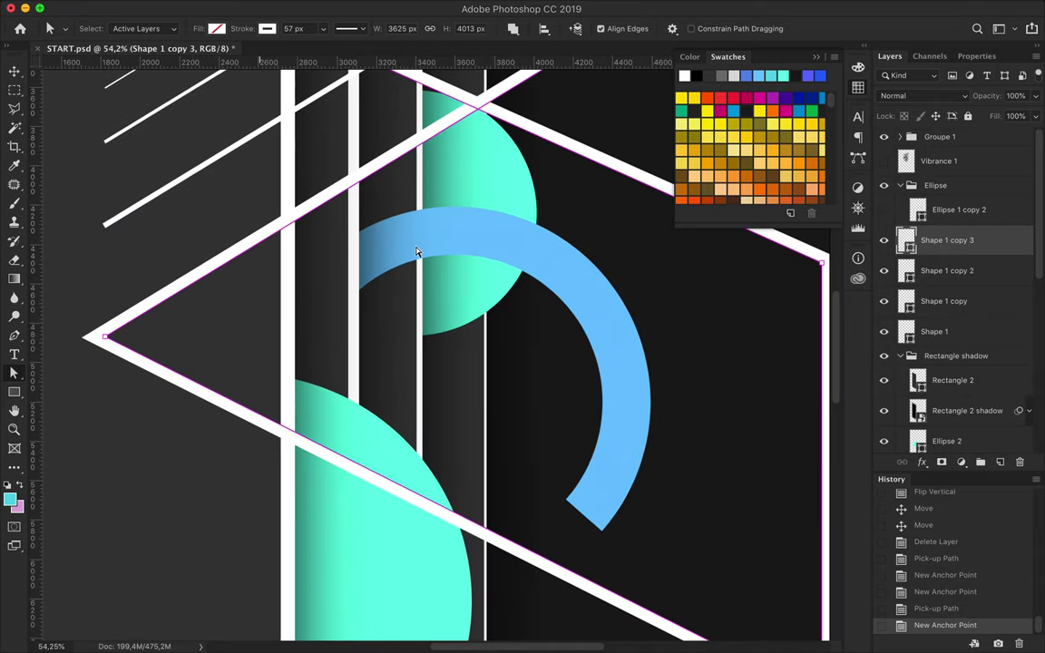
key("ctrl+0")
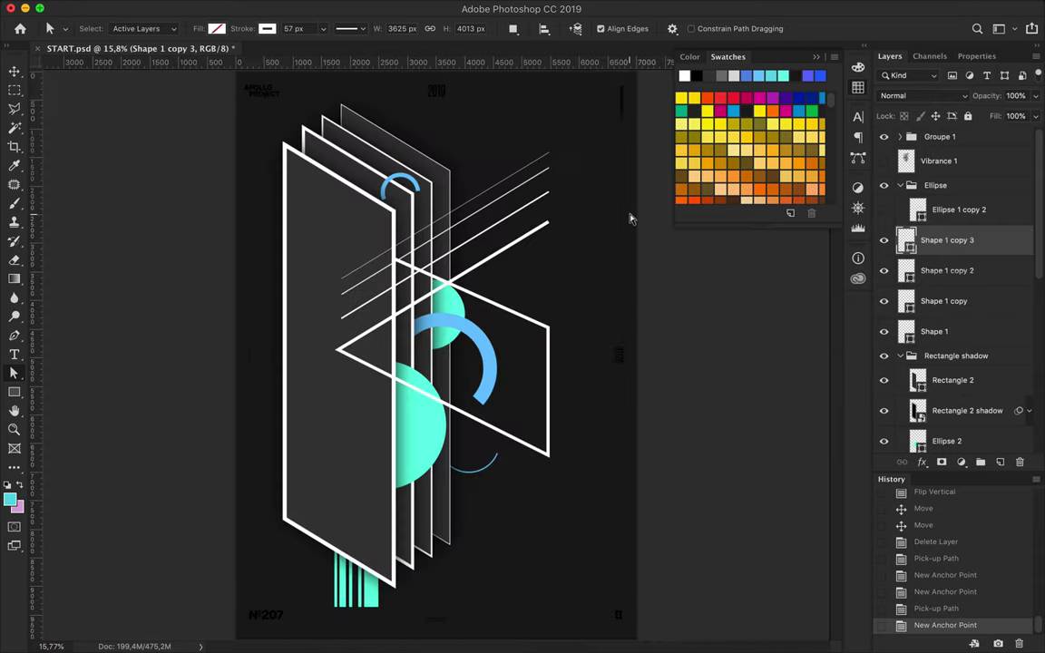
left_click(416, 270)
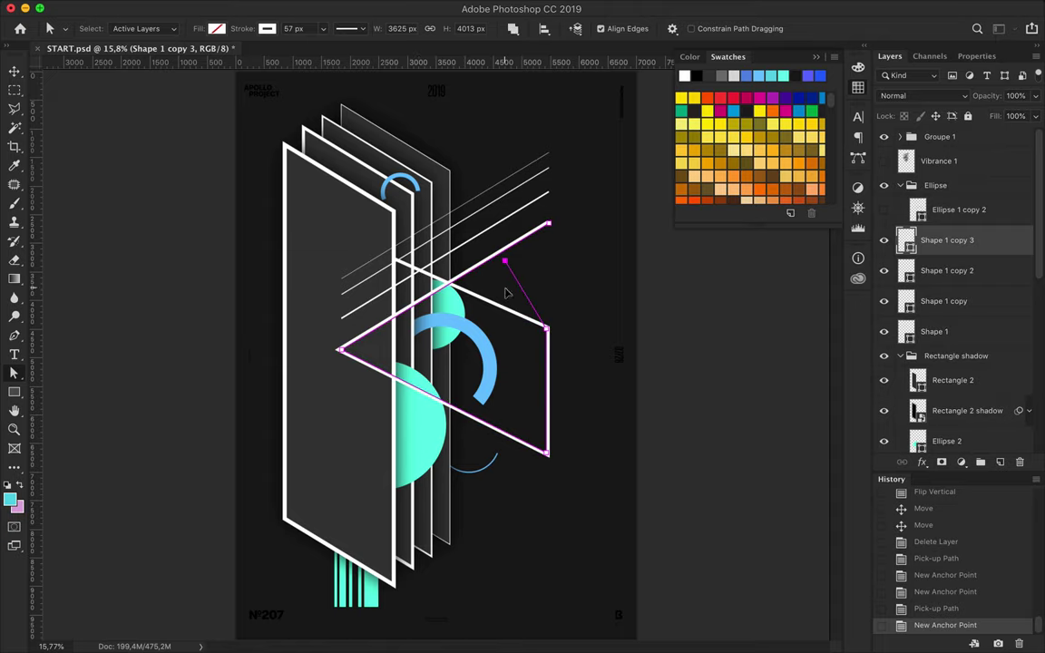
left_click_drag(505, 311, 506, 310)
left_click(736, 396)
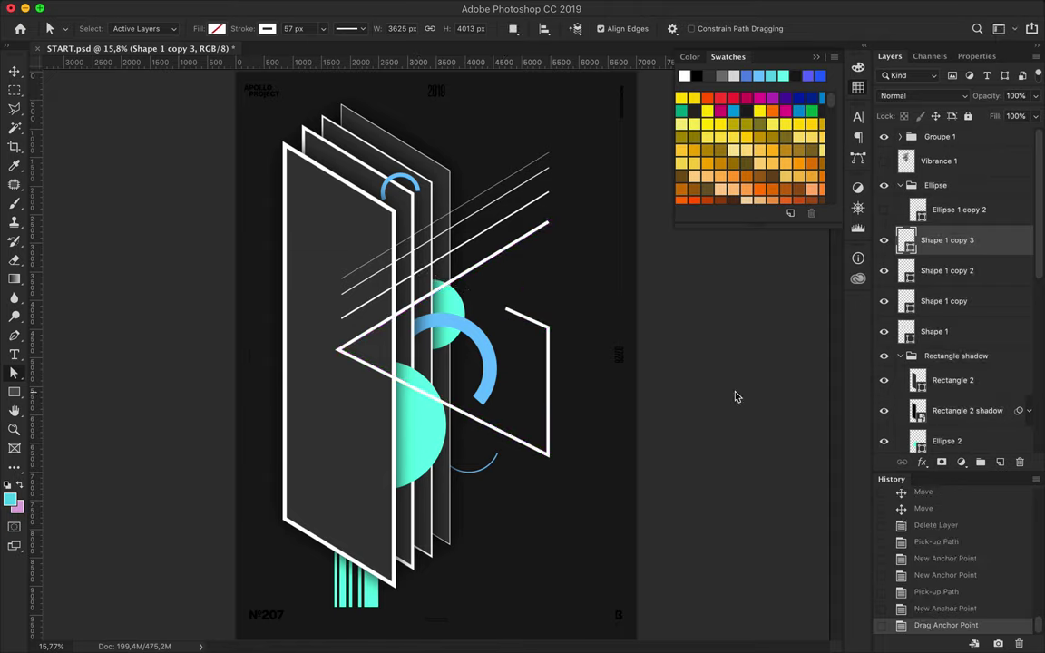
Select and nudge the small blue arc at the top
key("v")
left_click(410, 186)
mouse_move(410, 186)
left_mouse_down()
mouse_move(404, 174)
mouse_move(404, 186)
left_mouse_up()
Resize the small arc, stack it above Rectangle 2 copy 3 and move it near the bottom
key("ctrl+t")
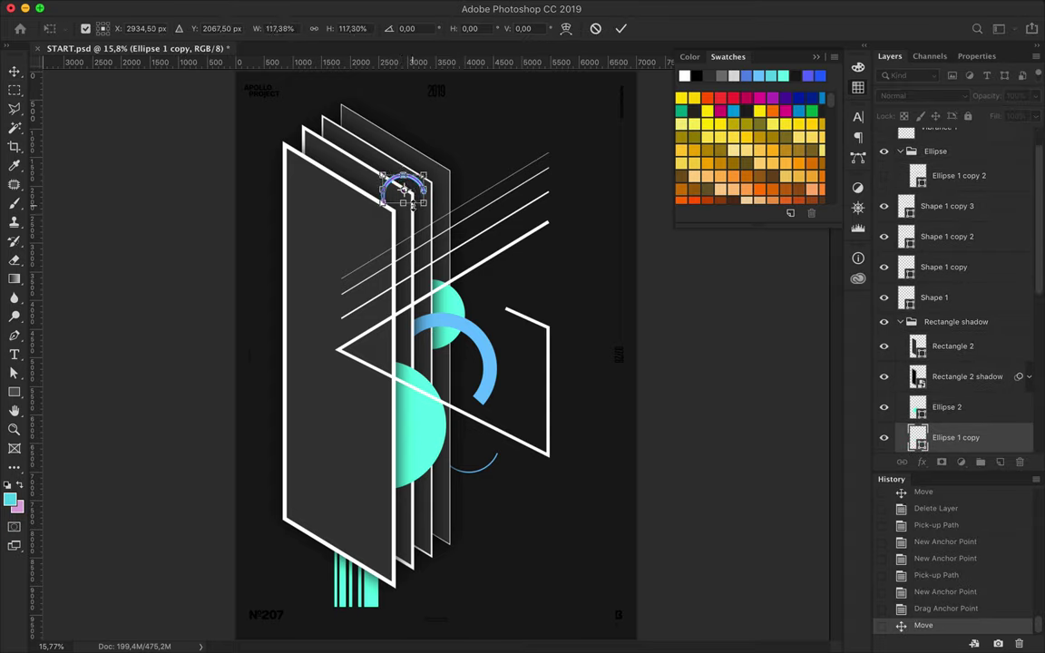
key("Return")
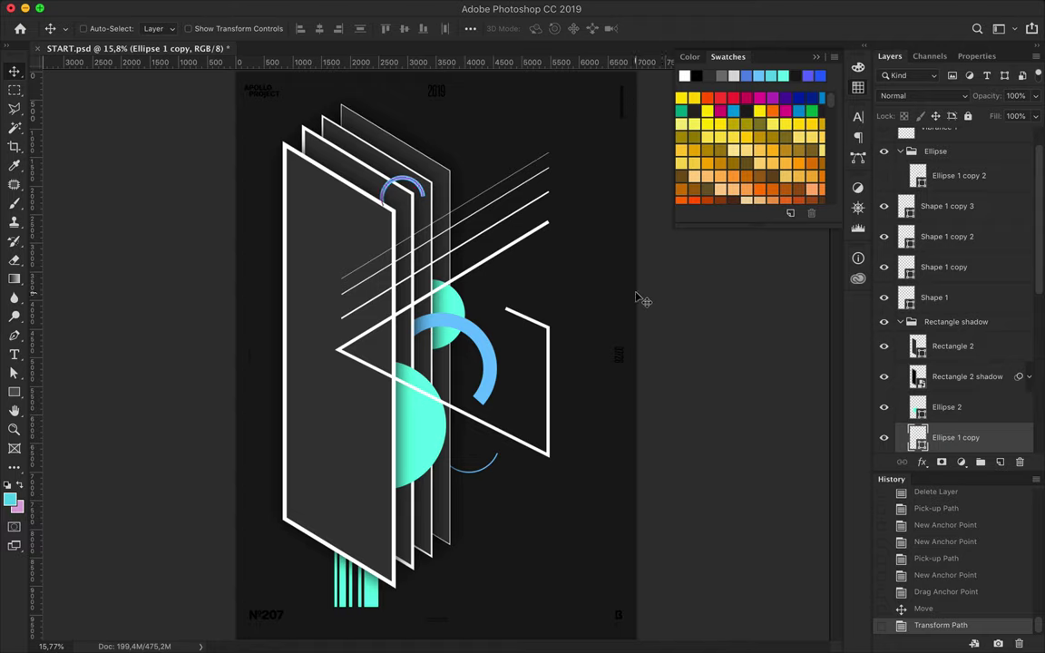
left_click(481, 478)
left_click_drag(910, 415, 909, 370)
mouse_move(444, 419)
left_mouse_down()
mouse_move(463, 519)
mouse_move(458, 578)
left_mouse_up()
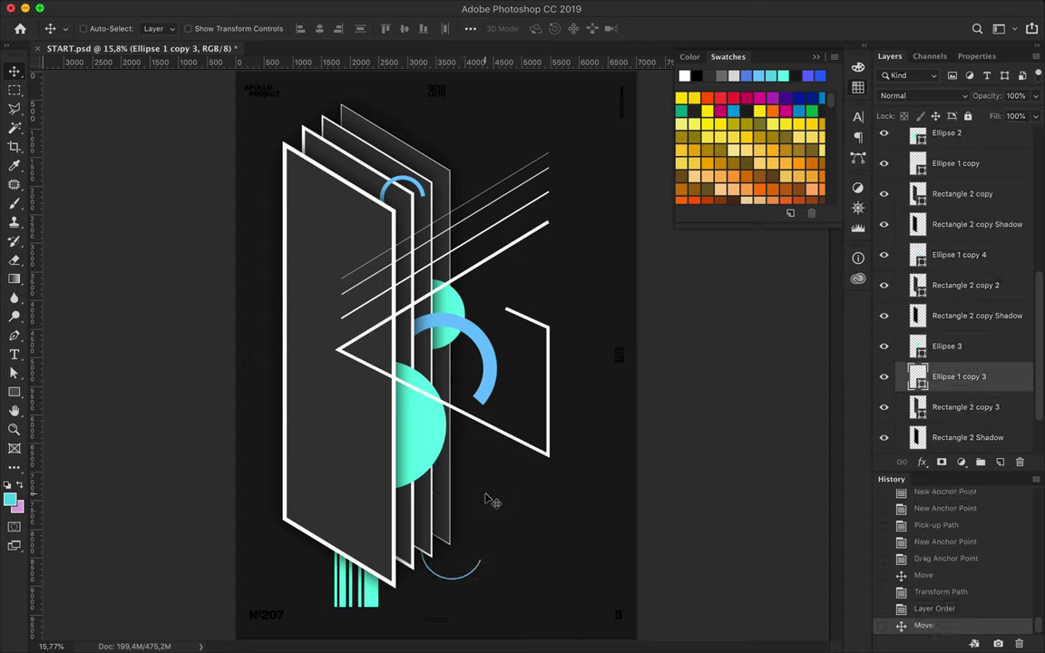
Duplicate the Rectangle 2 panel and give the copy no stroke and a light-blue fill
left_click(344, 399)
left_click_drag(470, 400, 470, 400)
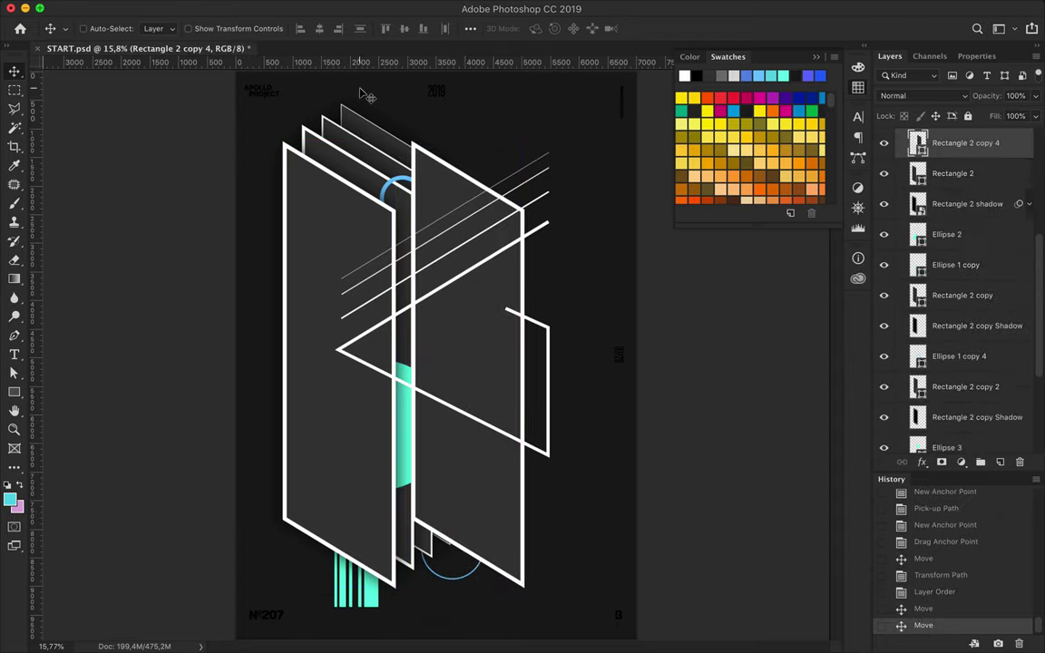
key("a")
left_click(213, 28)
left_click(206, 59)
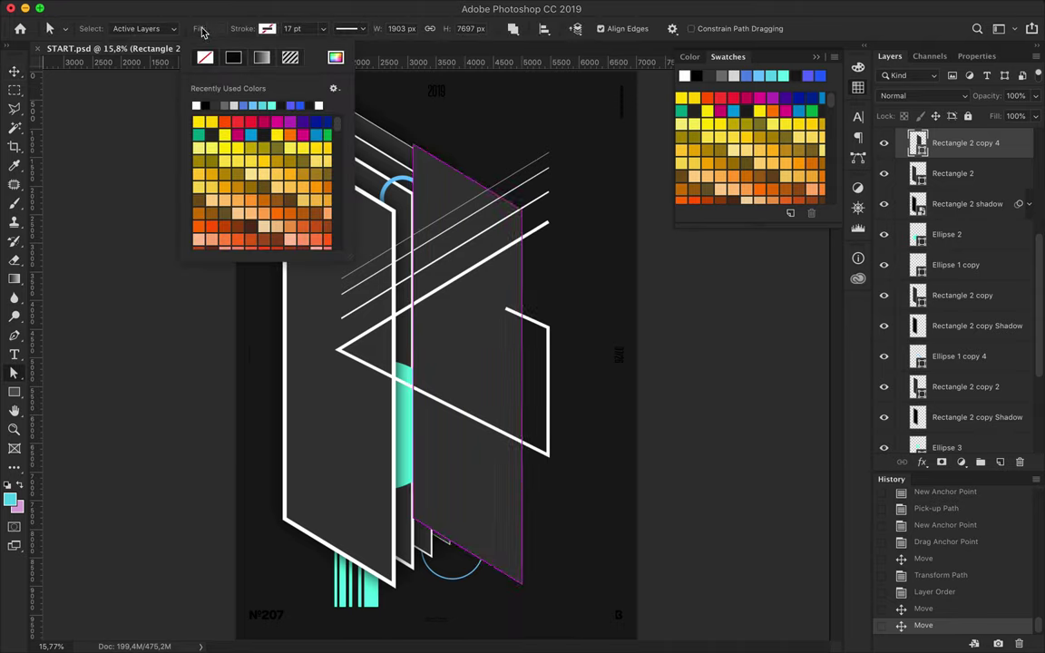
left_click(210, 28)
left_click(210, 28)
left_click(202, 105)
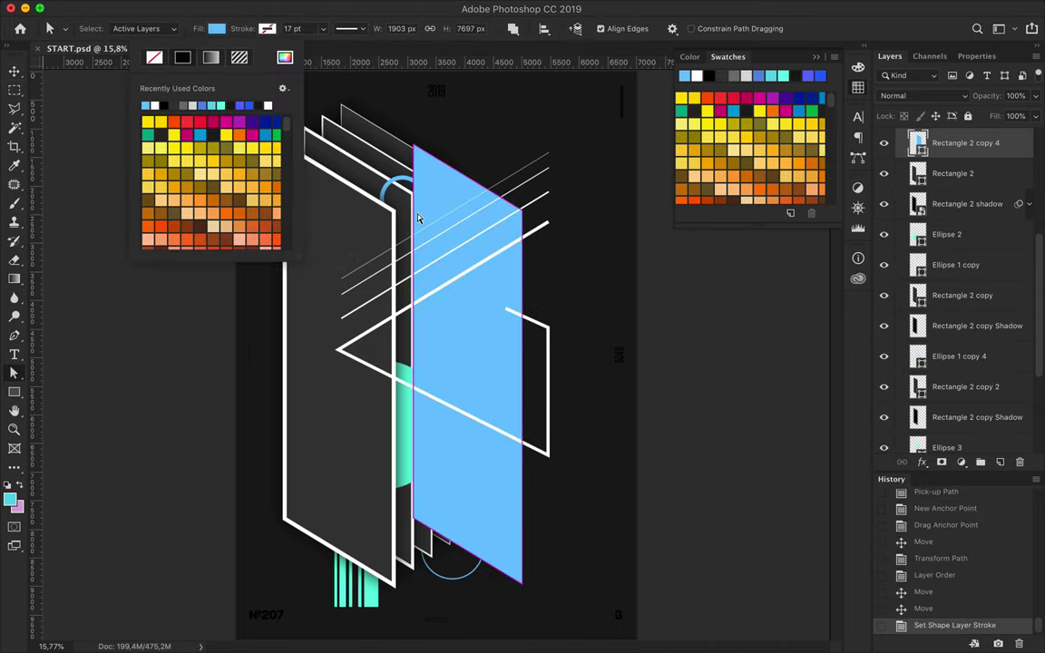
left_click(423, 205)
Pull the panel's lower edge up into a thin slanted band and move it lower left
left_click(442, 464)
mouse_move(441, 463)
left_mouse_down()
mouse_move(438, 515)
mouse_move(327, 472)
left_mouse_up()
key("v")
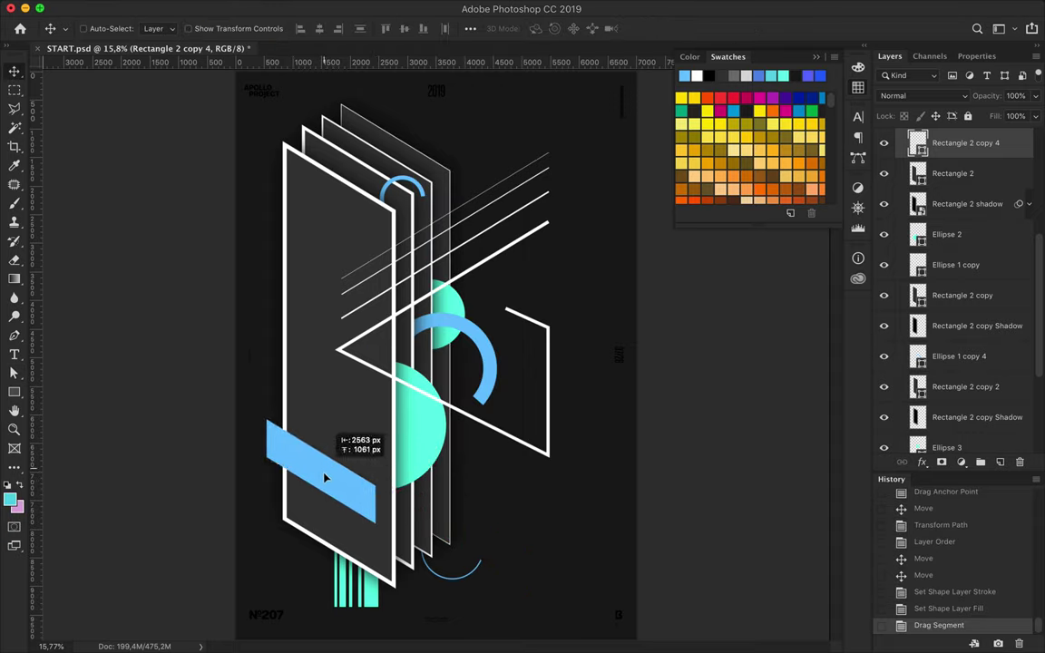
left_click_drag(327, 472, 317, 492)
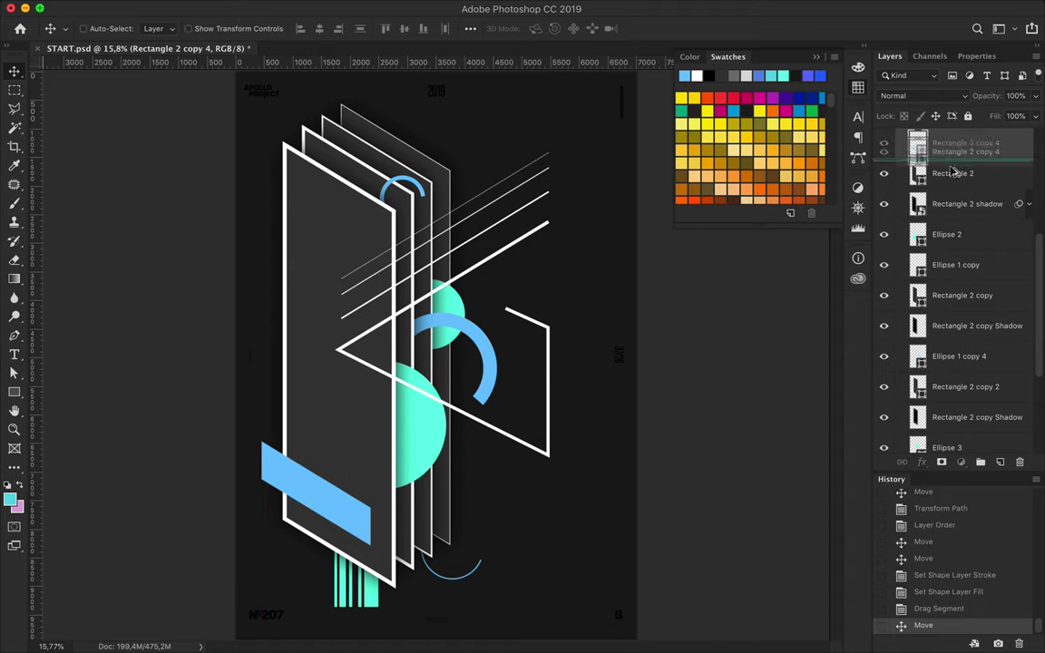
Duplicate the blue band layer beneath the original as Rectangle 2 copy 5
left_click_drag(916, 146, 916, 174)
left_click(917, 173, "ctrl")
key("m")
key("ctrl+d")
key("a")
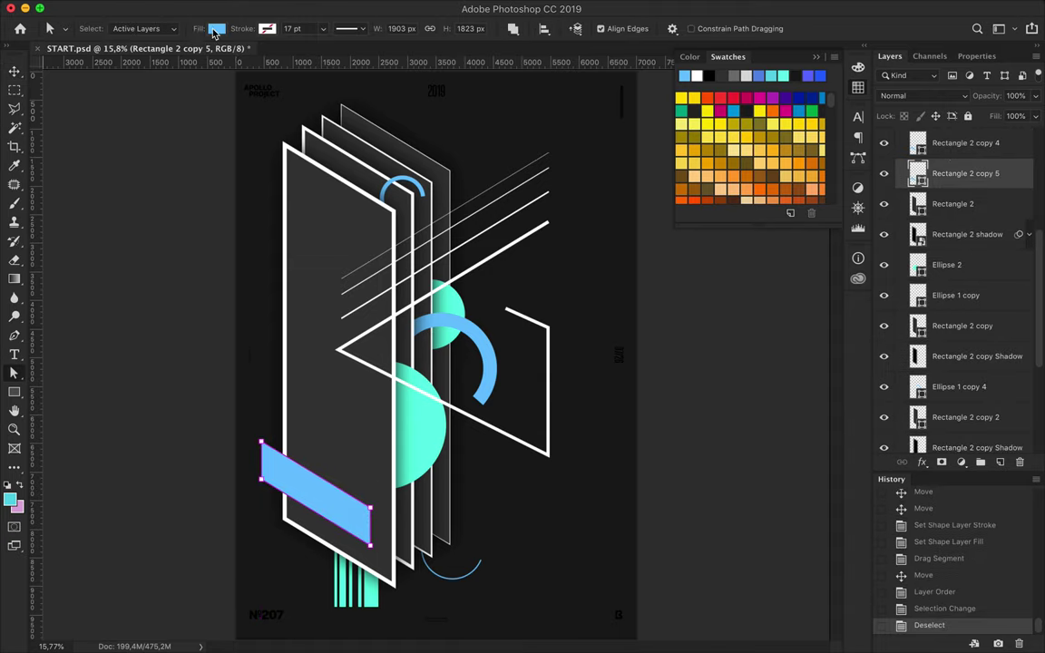
left_click(216, 28)
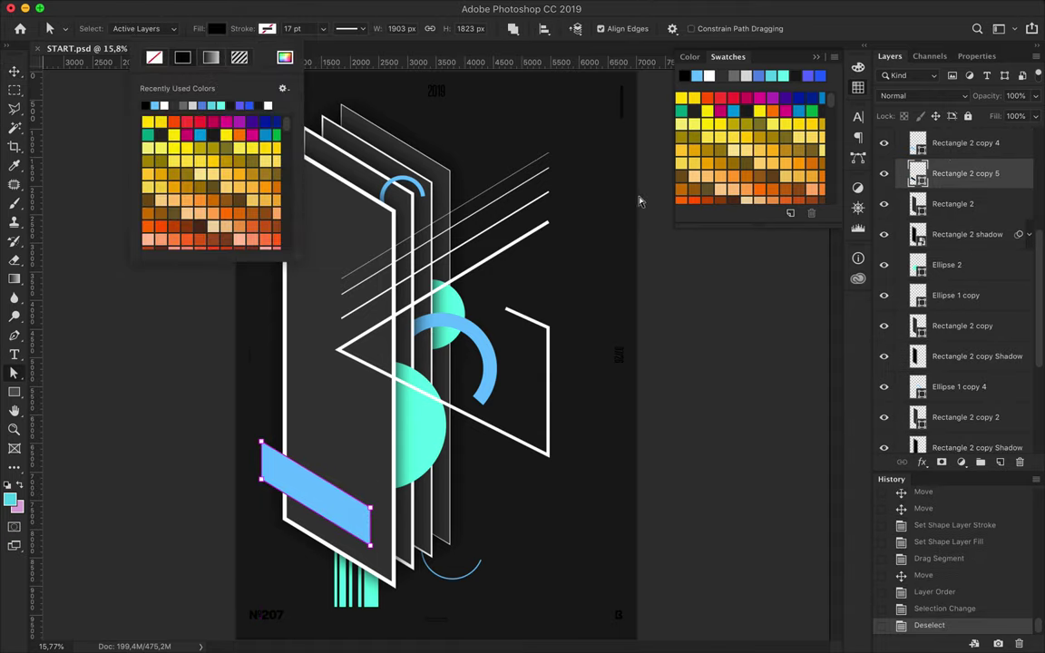
Fill the copy black and apply a 147.1 px Gaussian blur as a smart object
left_click(332, 135)
left_click(356, 7)
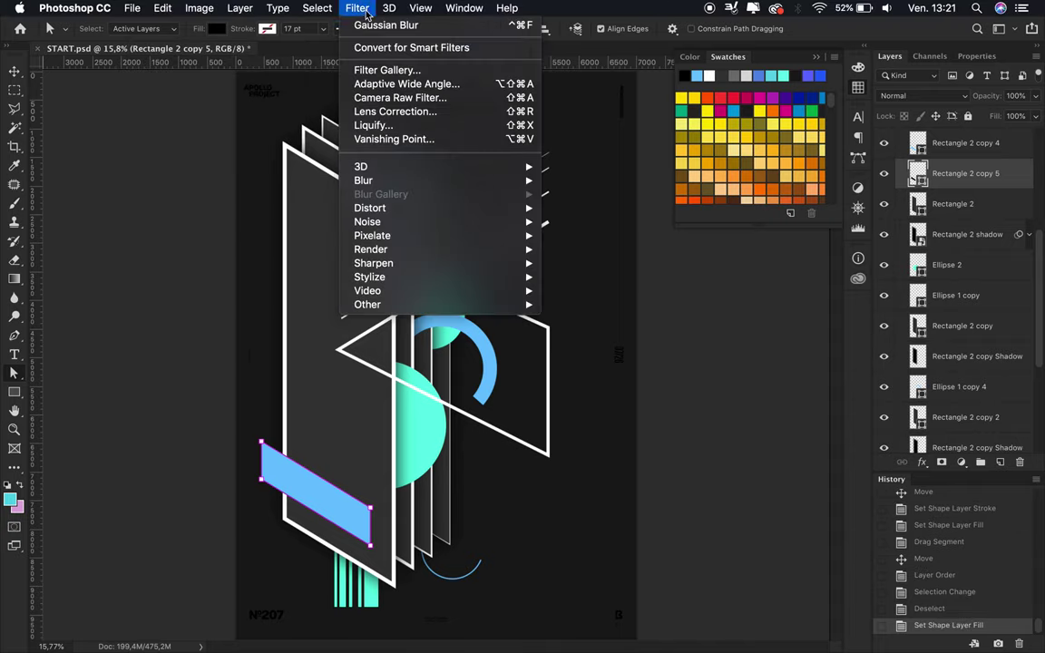
left_click(517, 220)
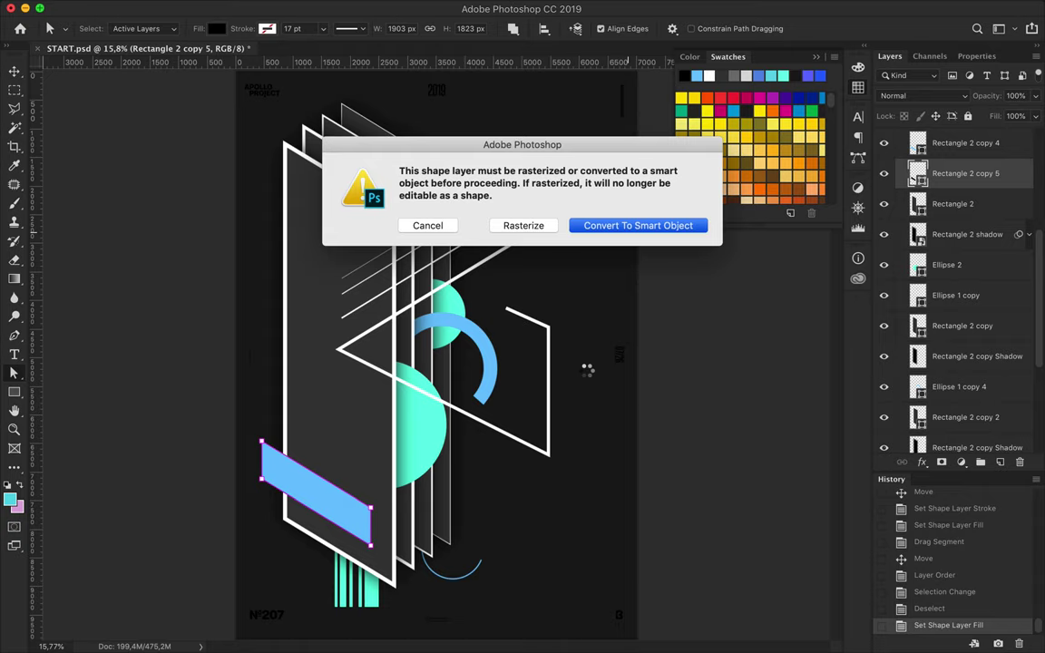
key("Return")
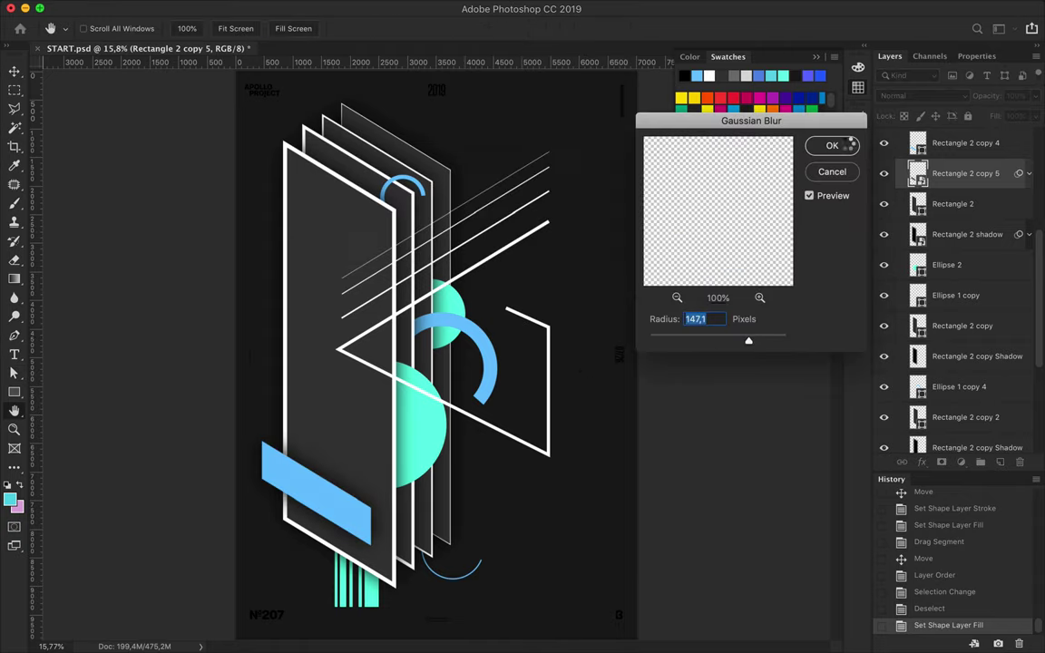
key("Return")
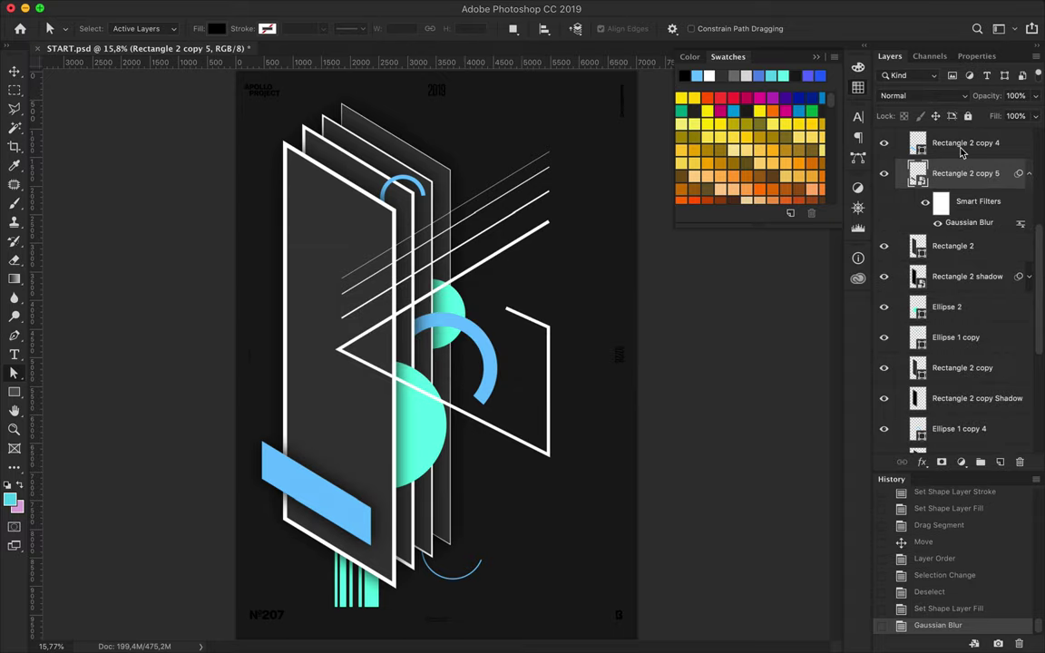
Name the layers 'Blue rectangle' and 'Blue rectangle shadow'
double_click(960, 144)
type("Blue rectangle")
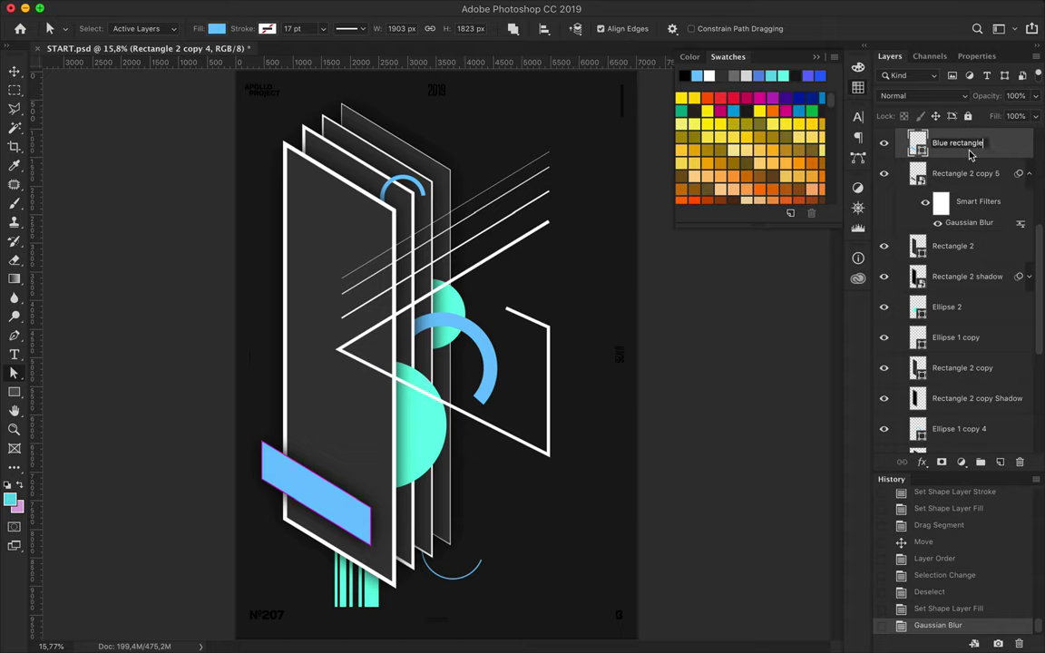
key("Tab")
type("Blue rec")
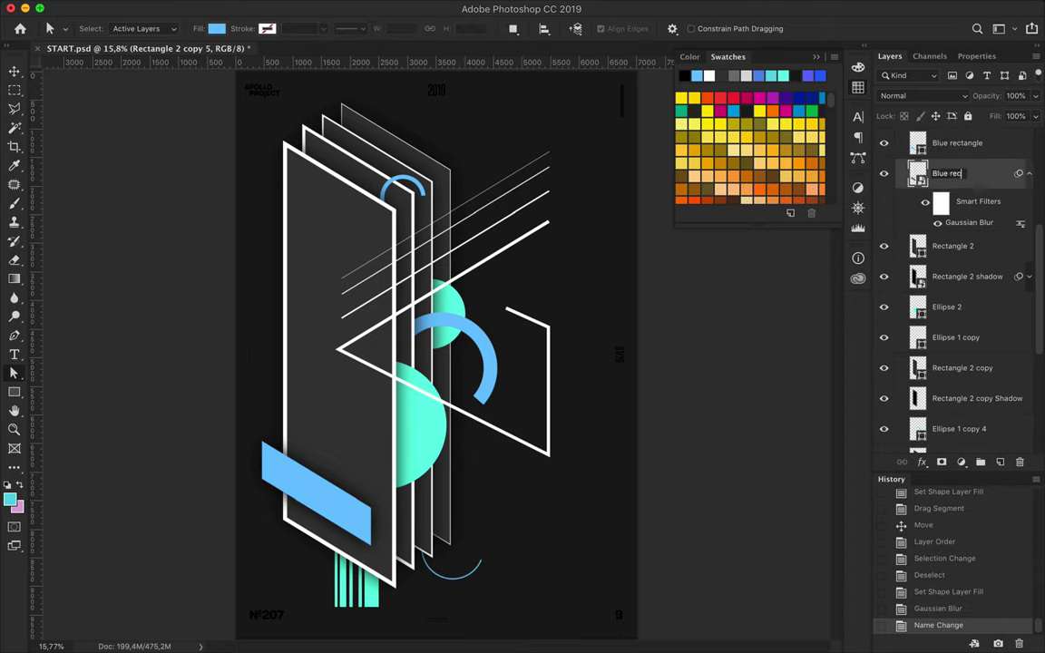
type("tangle shadow")
key("Return")
left_click(1028, 174)
Alt-drag a second blue band upward and select the thin Shape 1 copy line
left_click_drag(343, 505, 348, 448)
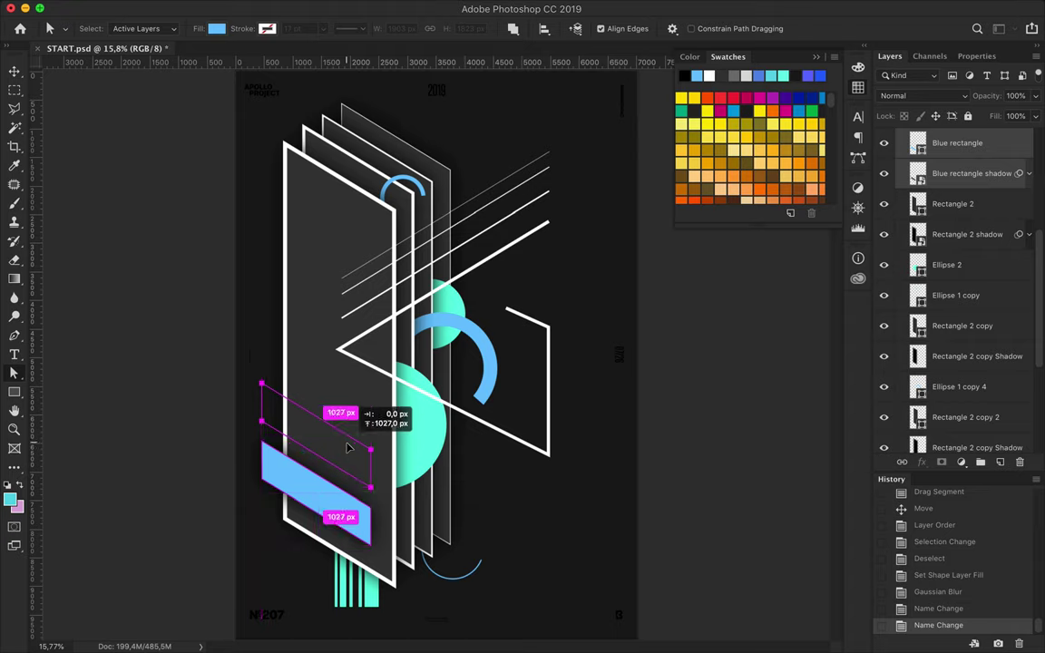
key("v")
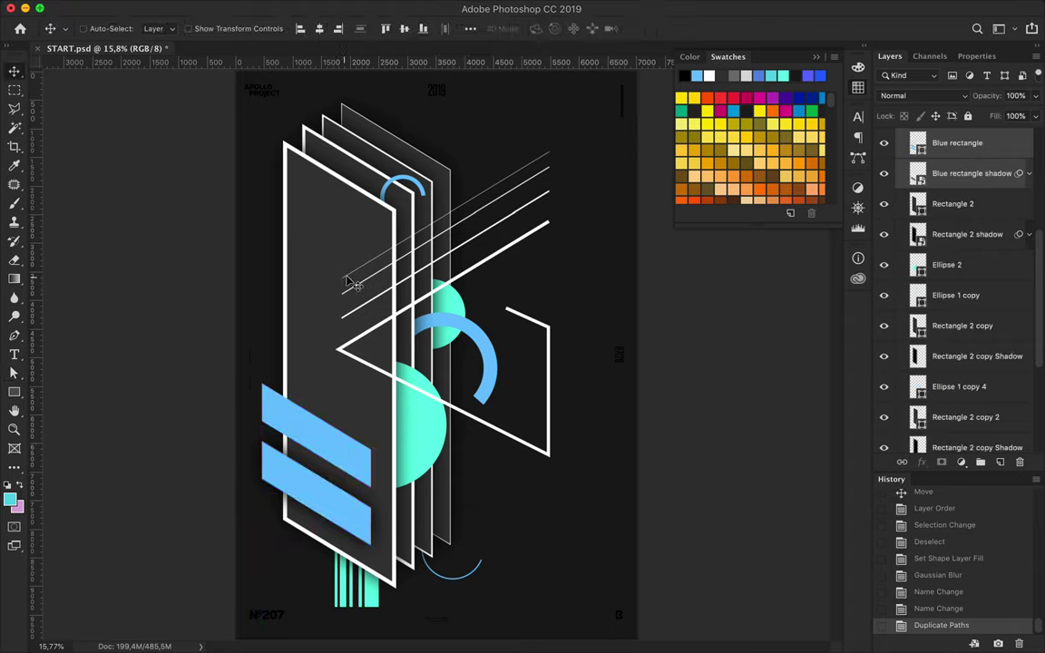
left_click(318, 254)
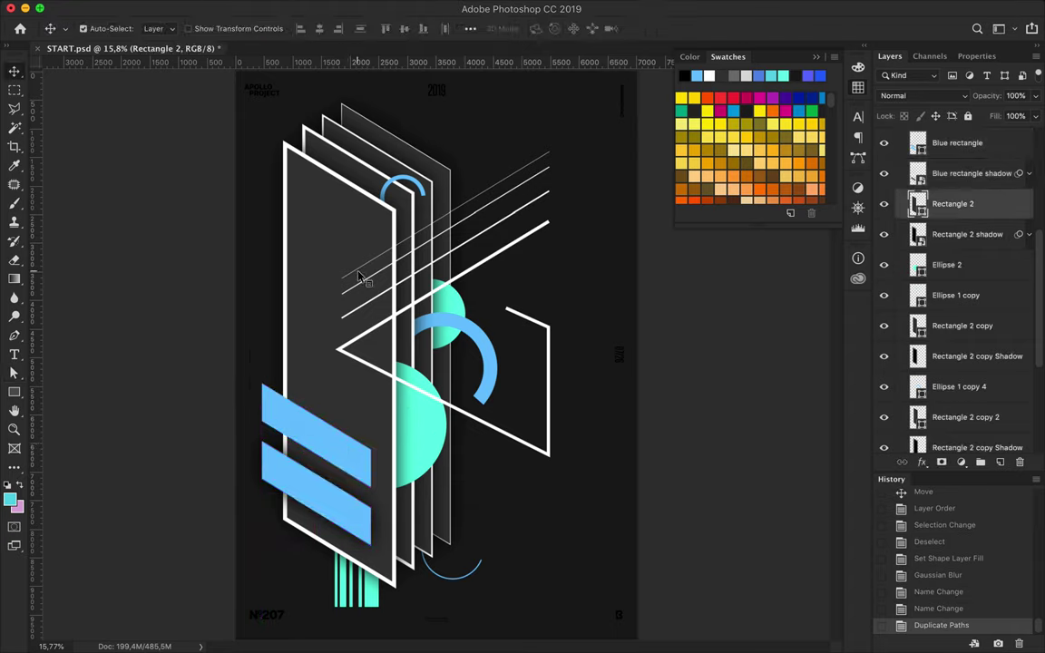
left_click(494, 190)
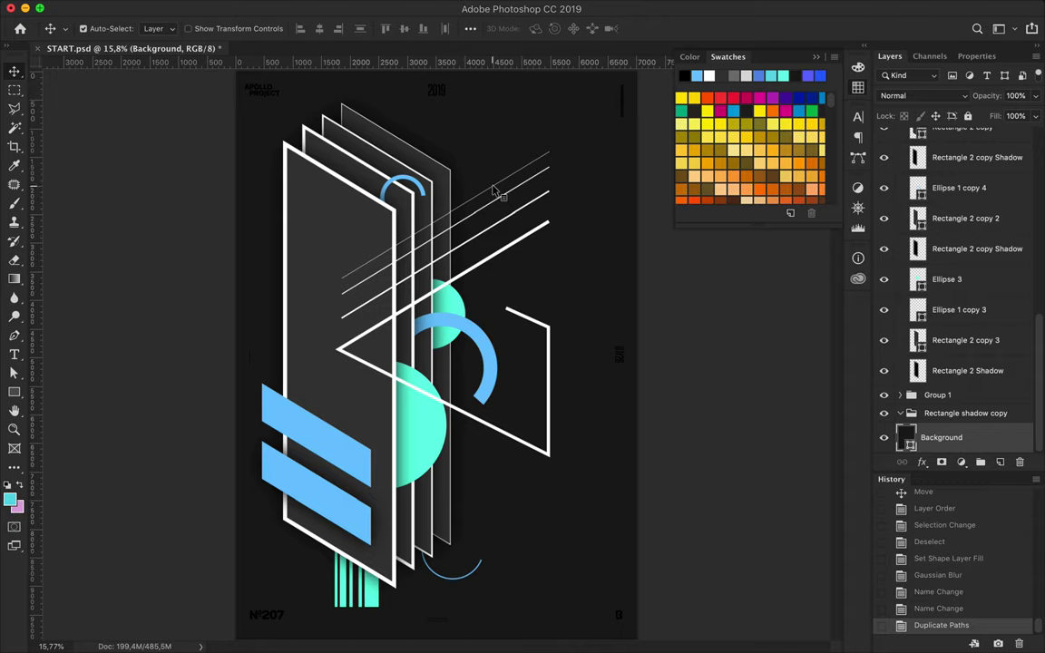
left_click(497, 206)
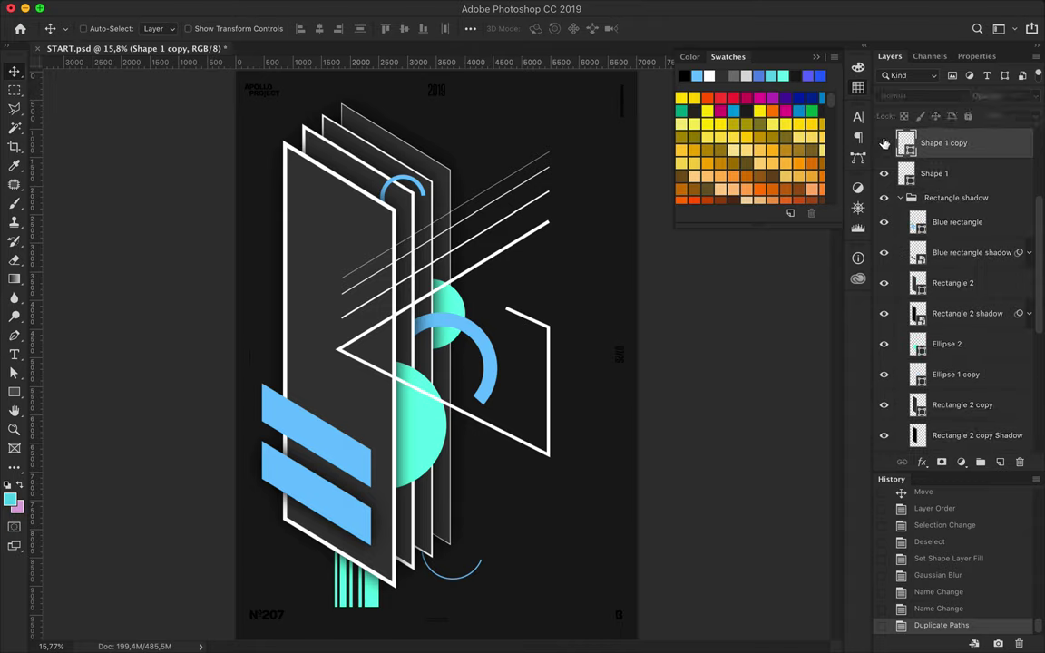
Move the thin line's lower end left and extend it straight down to the poster bottom
key("a")
left_click_drag(346, 292, 313, 314)
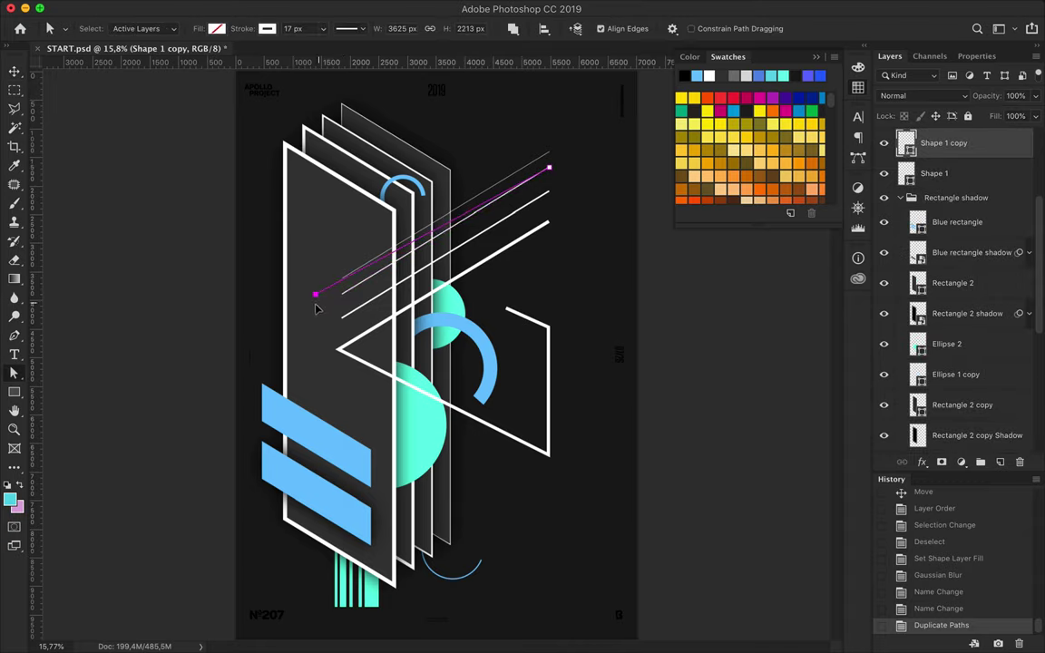
left_click(637, 284)
key("p")
left_click(314, 316)
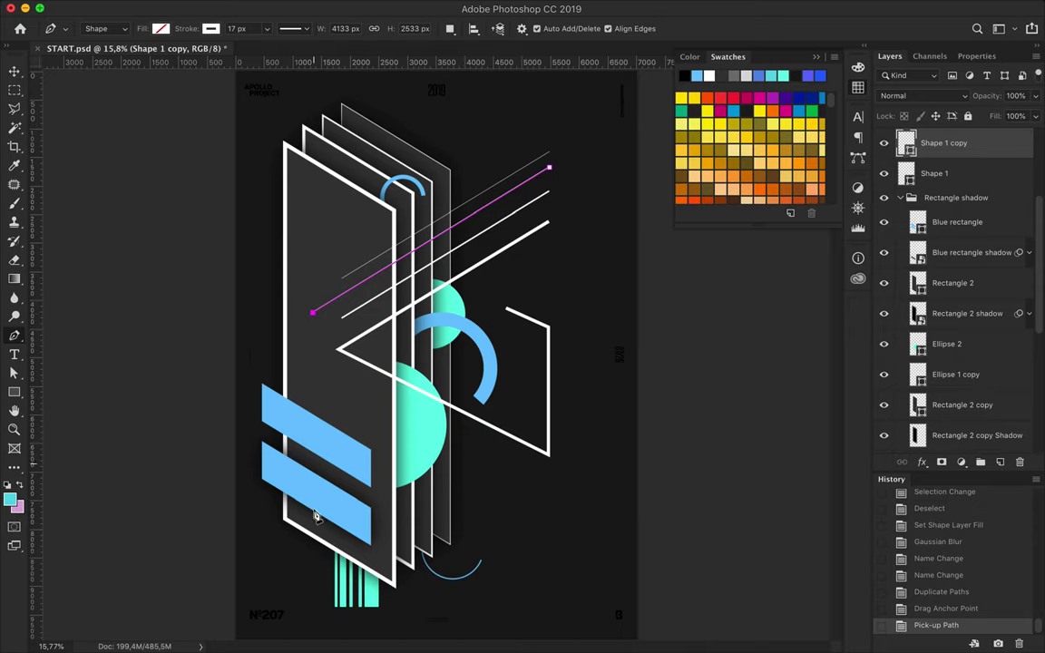
left_click(312, 569)
Move Blue rectangle and Blue rectangle shadow layers above the line layers
key("a")
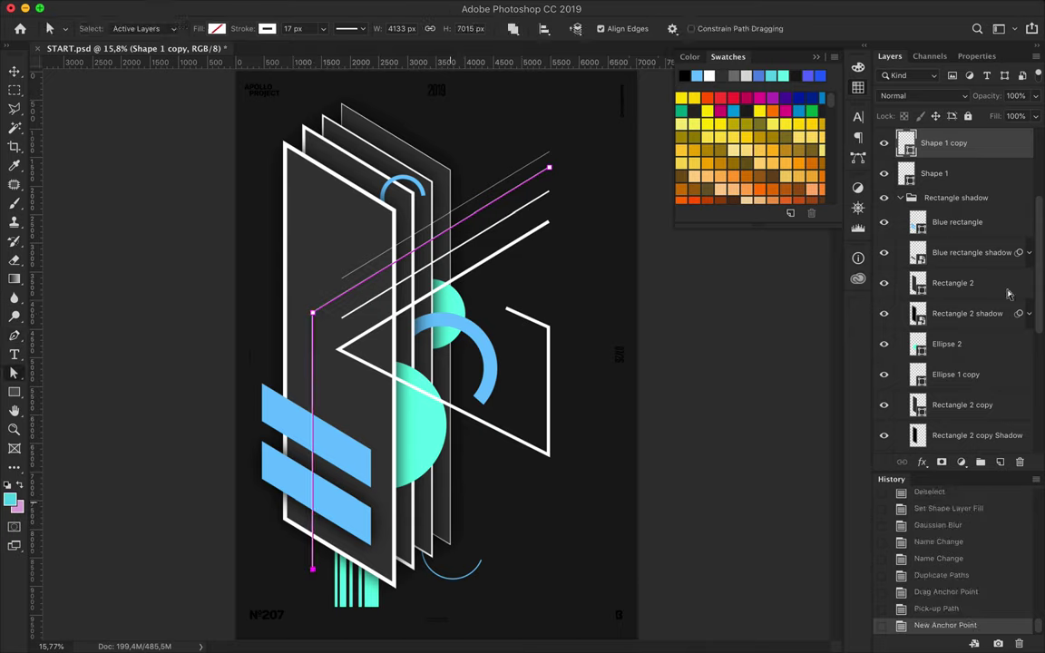
left_click(961, 227)
left_click(959, 264, "shift")
scroll(954, 272, "up", 2)
left_click_drag(954, 286, 943, 159)
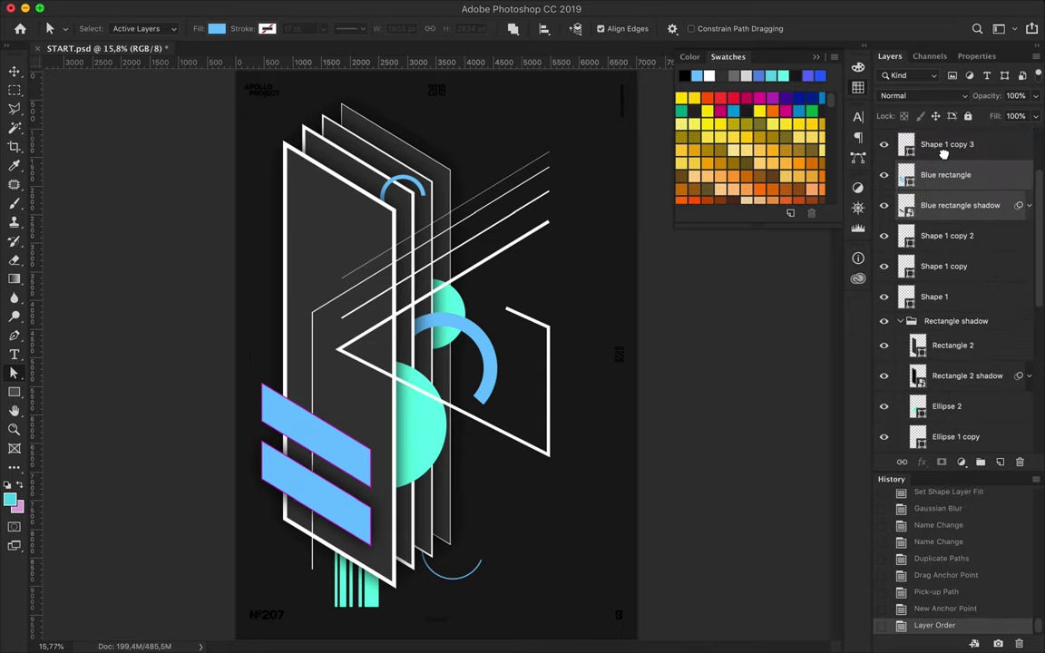
Try a polygonal lasso cut on the Blue rectangle, then undo after the not-editable warning
left_click(958, 206)
left_click(952, 179)
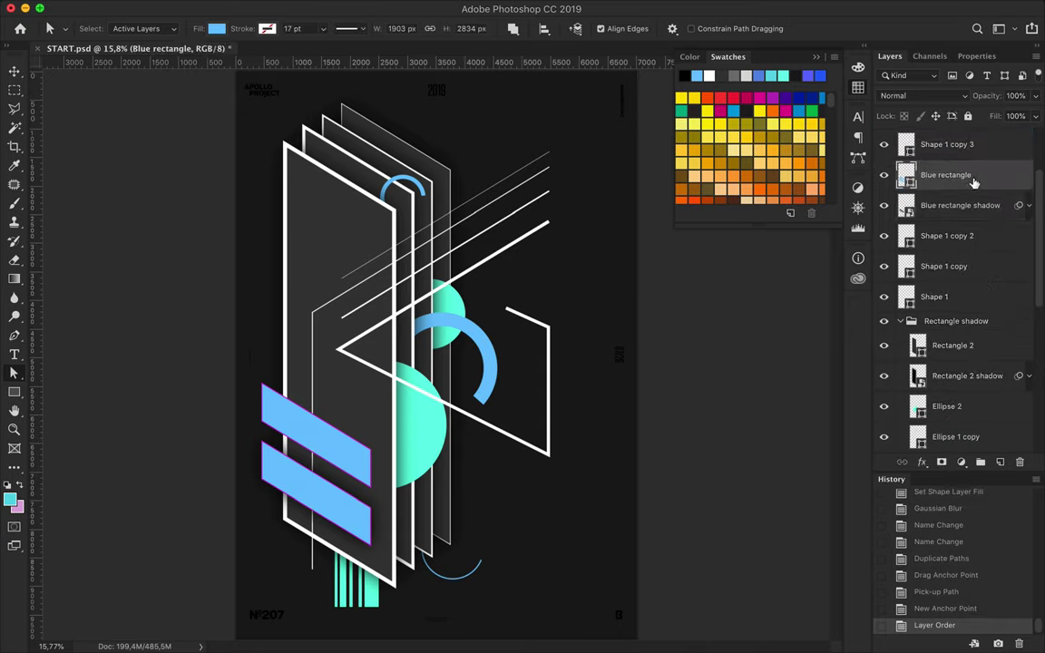
key("l")
left_click(252, 358)
left_click(253, 430)
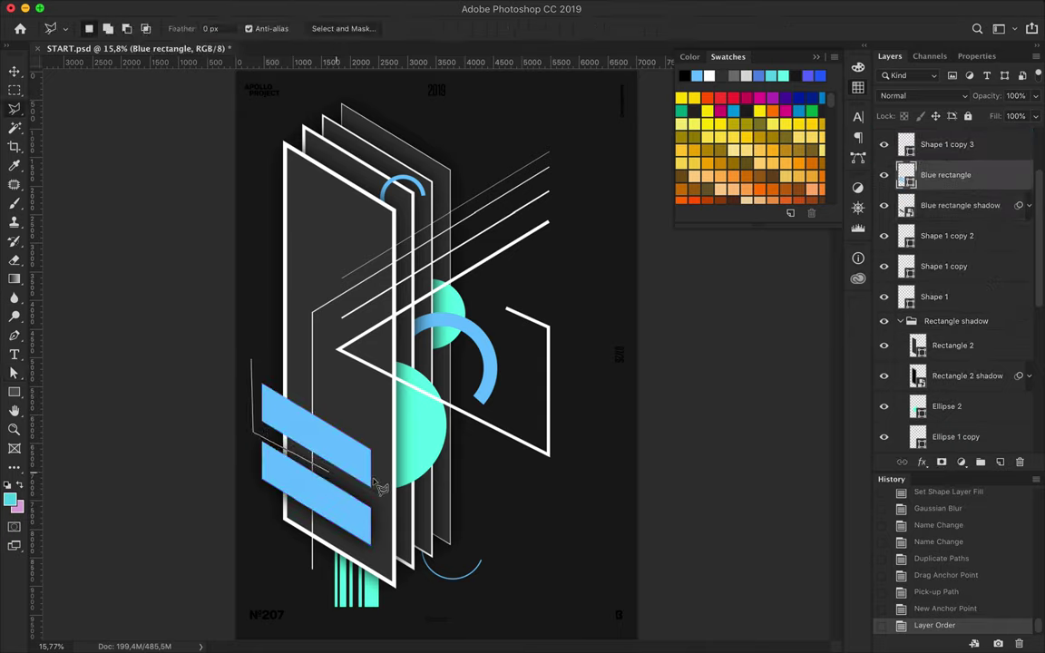
left_click(399, 514)
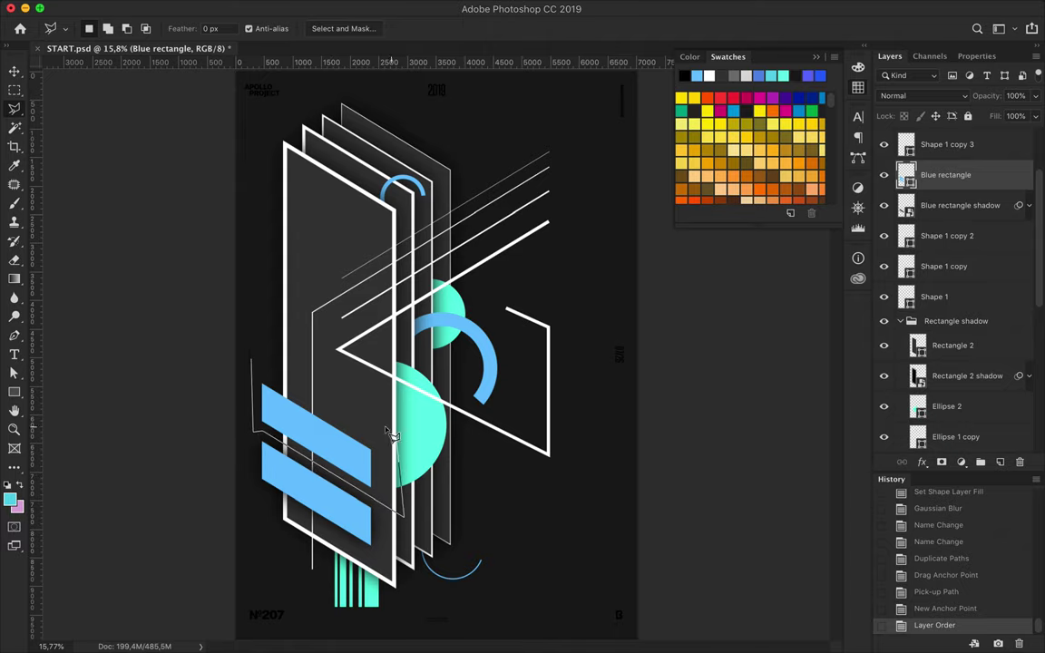
left_click(393, 423)
left_click(254, 363)
key("Delete")
left_click(629, 226)
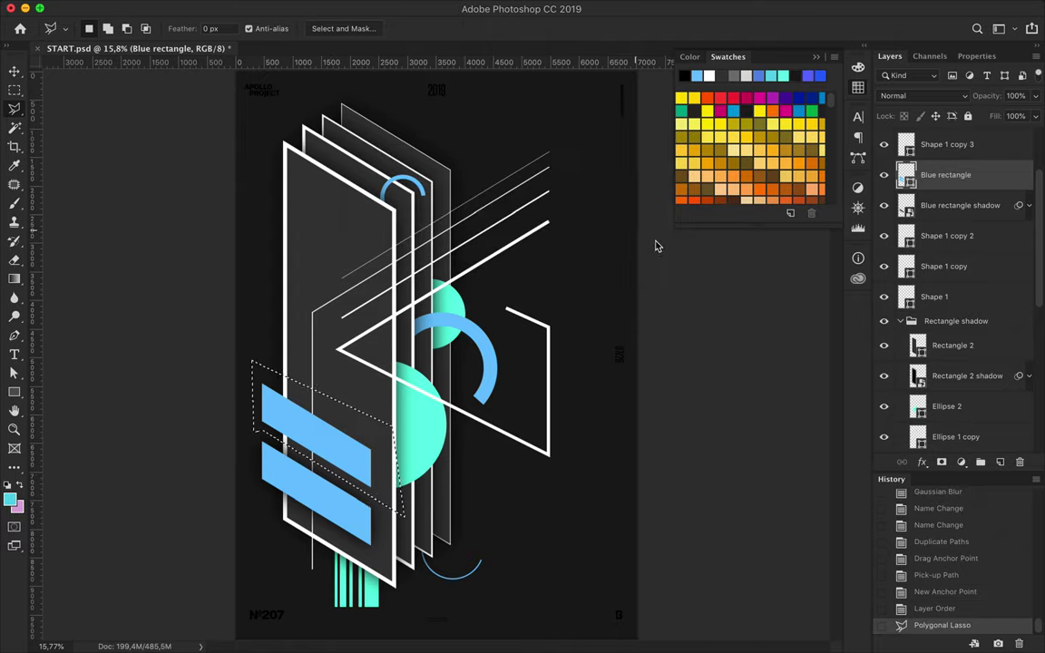
key("ctrl+z")
Rasterize the Blue rectangle layer from its Layers panel context menu
scroll(361, 433, "up", 3, "alt")
scroll(361, 433, "up", 3, "alt")
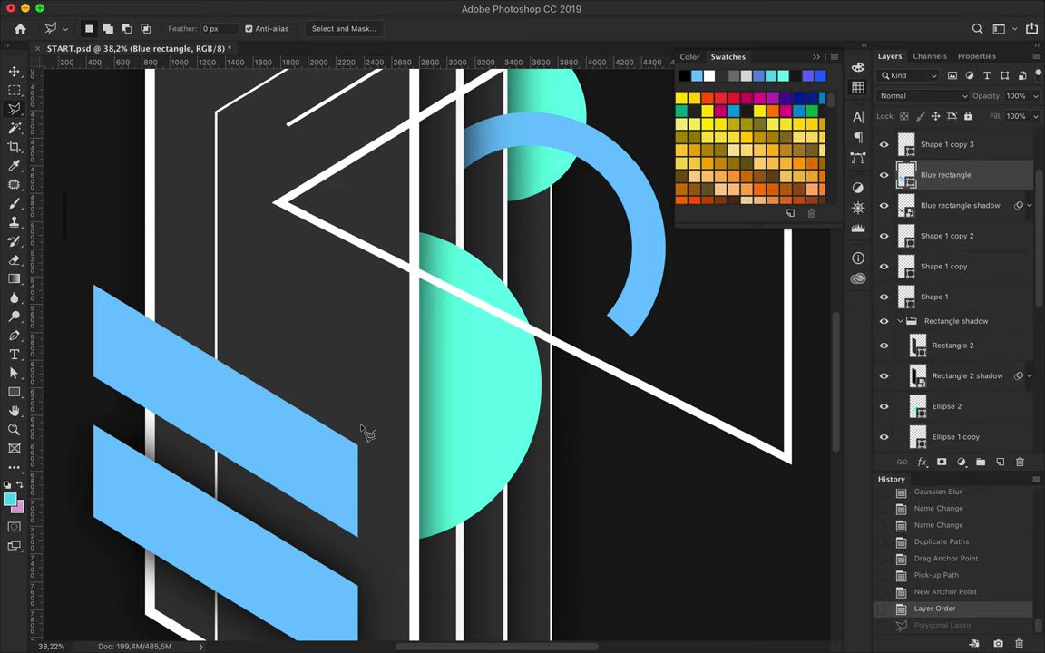
scroll(361, 433, "down", 2)
scroll(332, 347, "down", 1, "alt")
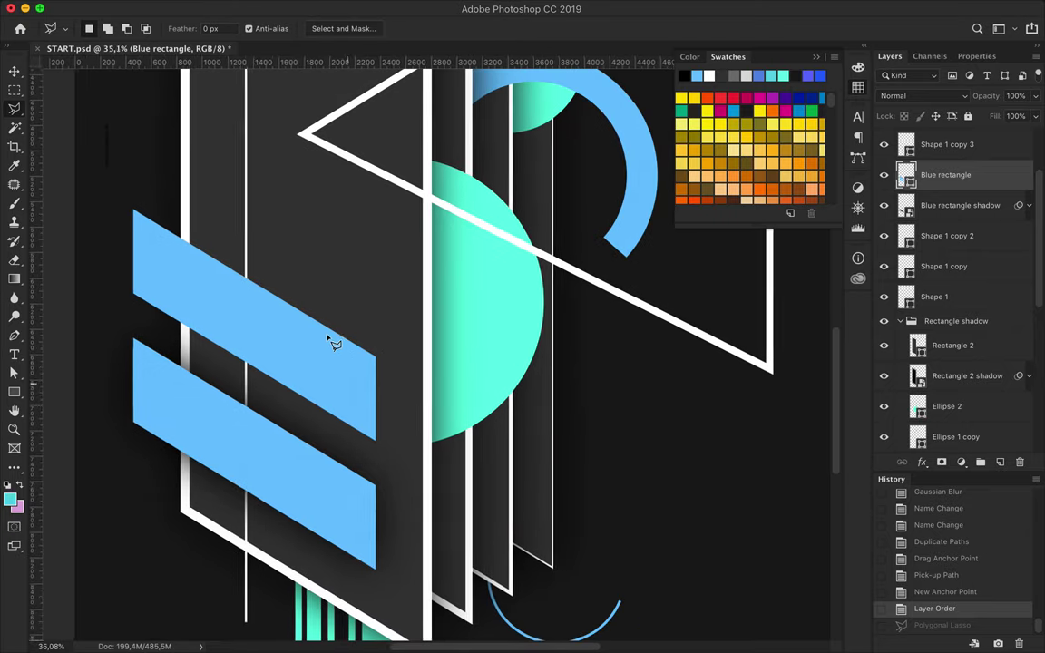
right_click(966, 180)
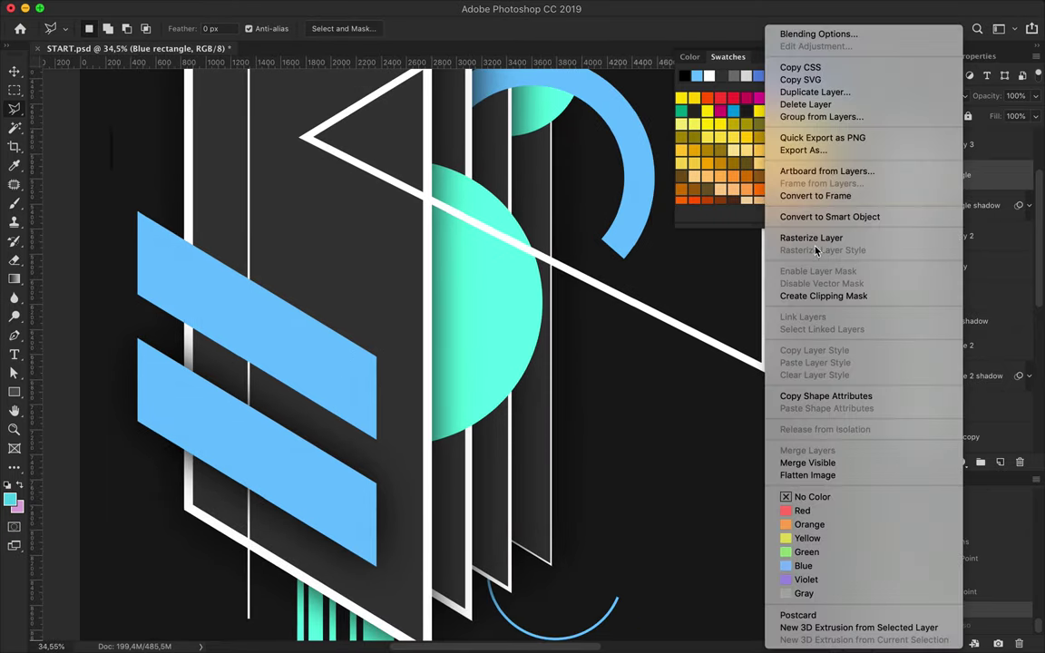
left_click(733, 232)
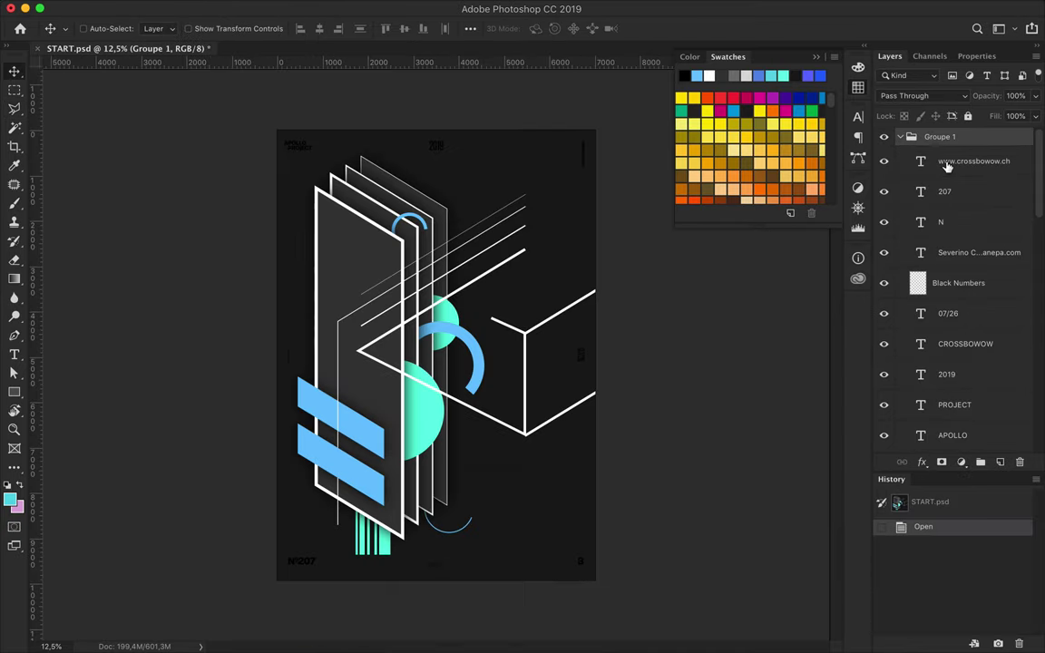
Set the selected poster text layers' colour to white
left_click(711, 77)
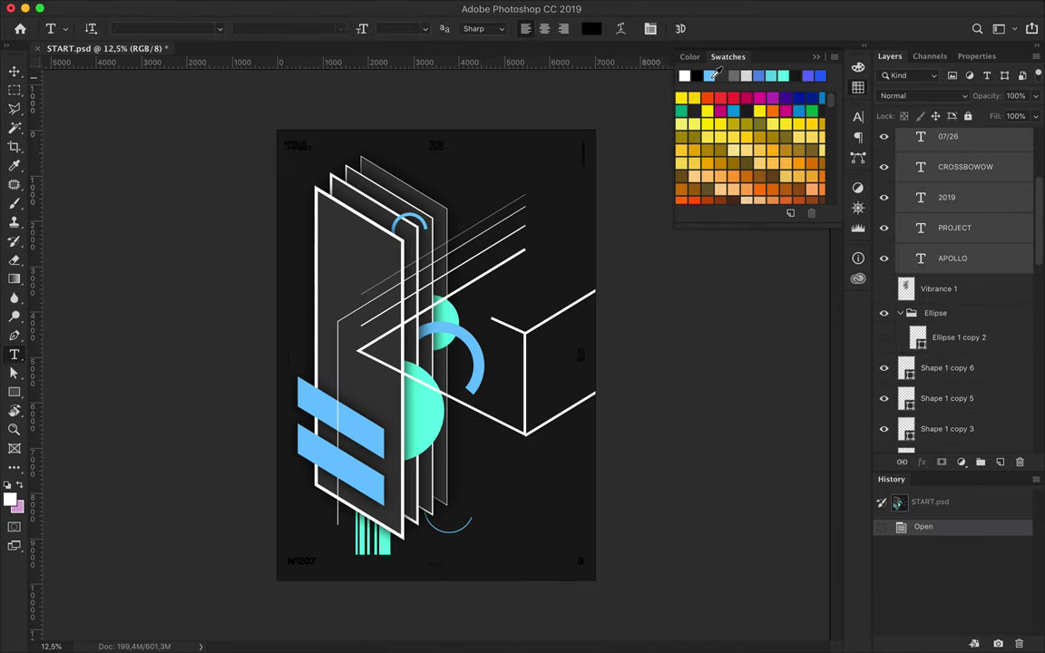
left_click(590, 28)
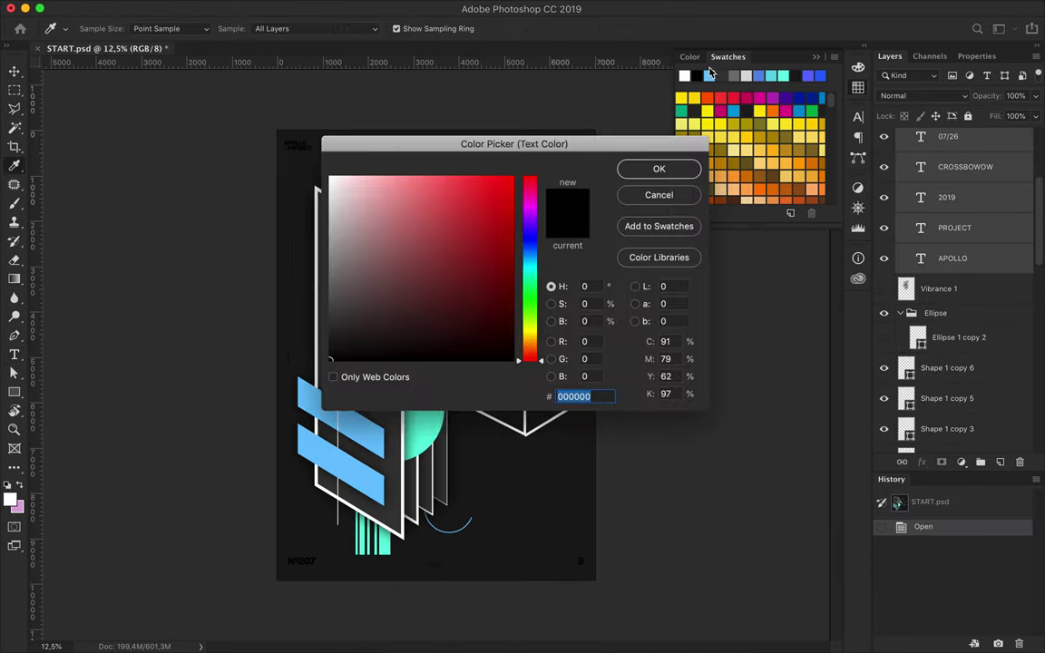
left_click(684, 76)
left_click(656, 166)
key("v")
scroll(961, 272, "up", 5)
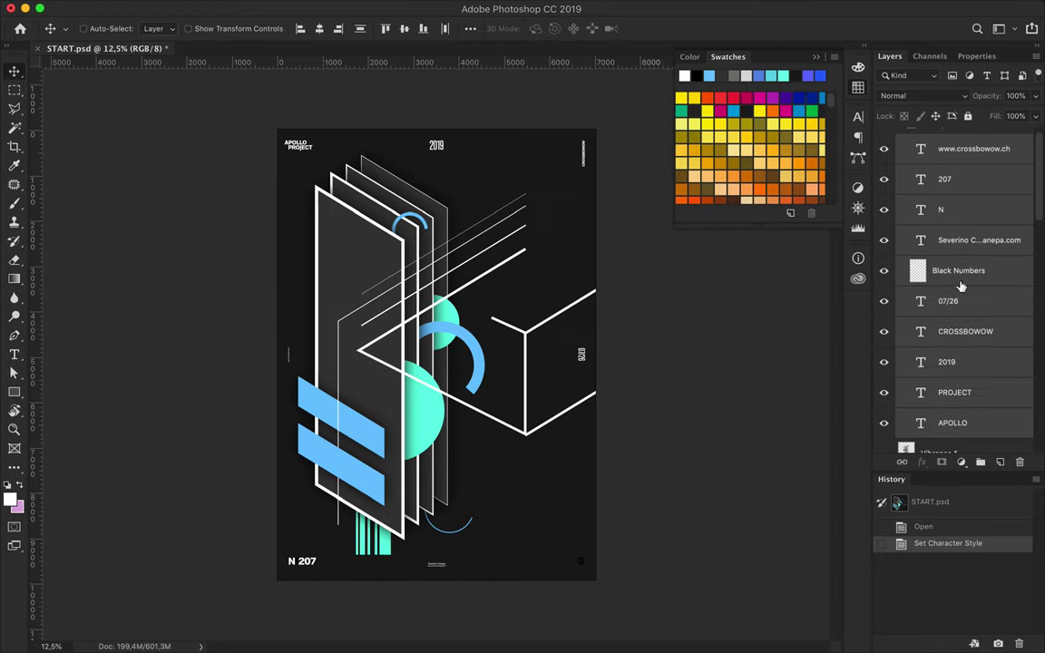
Paint white with a hard round brush into the № sign and corner logo gaps on Black Numbers
left_click(918, 270, "ctrl")
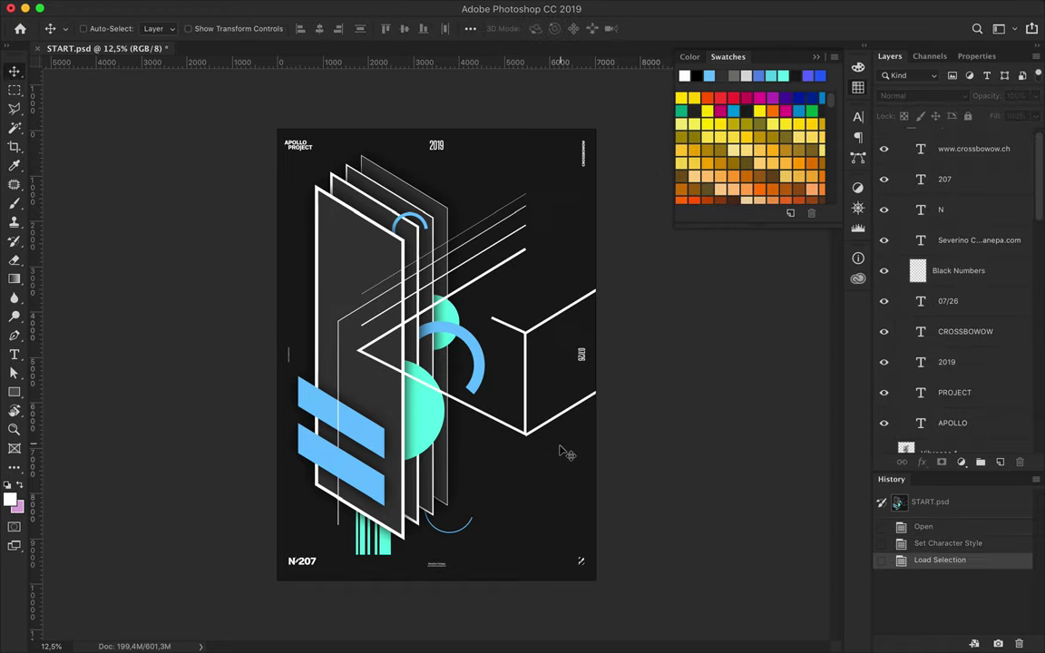
key("b")
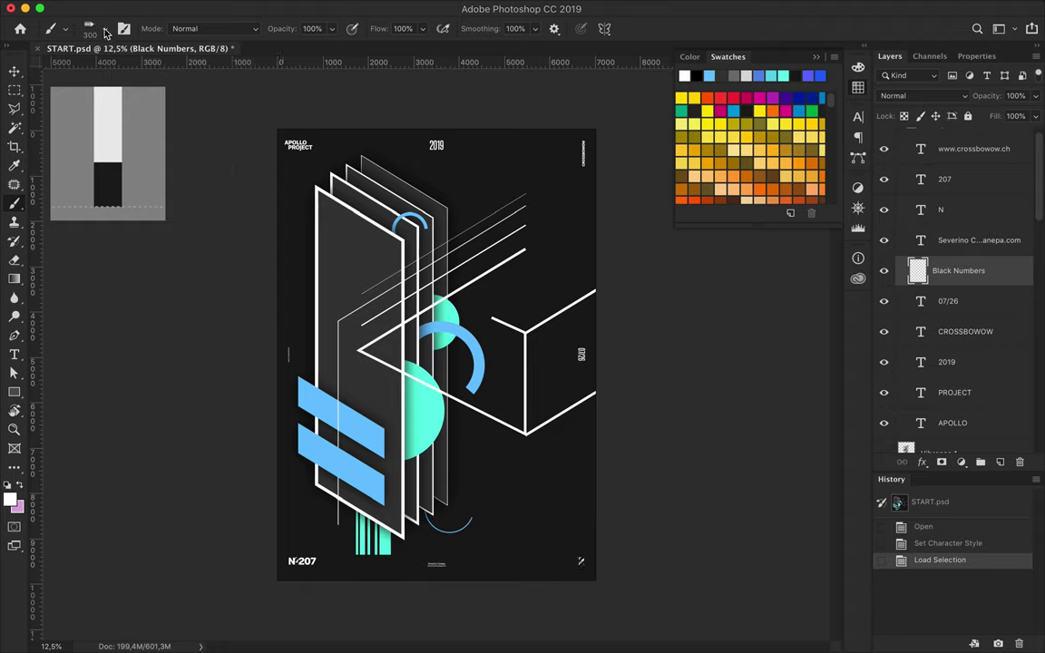
left_click(104, 28)
scroll(91, 254, "up", 5)
left_click(91, 213)
key("Return")
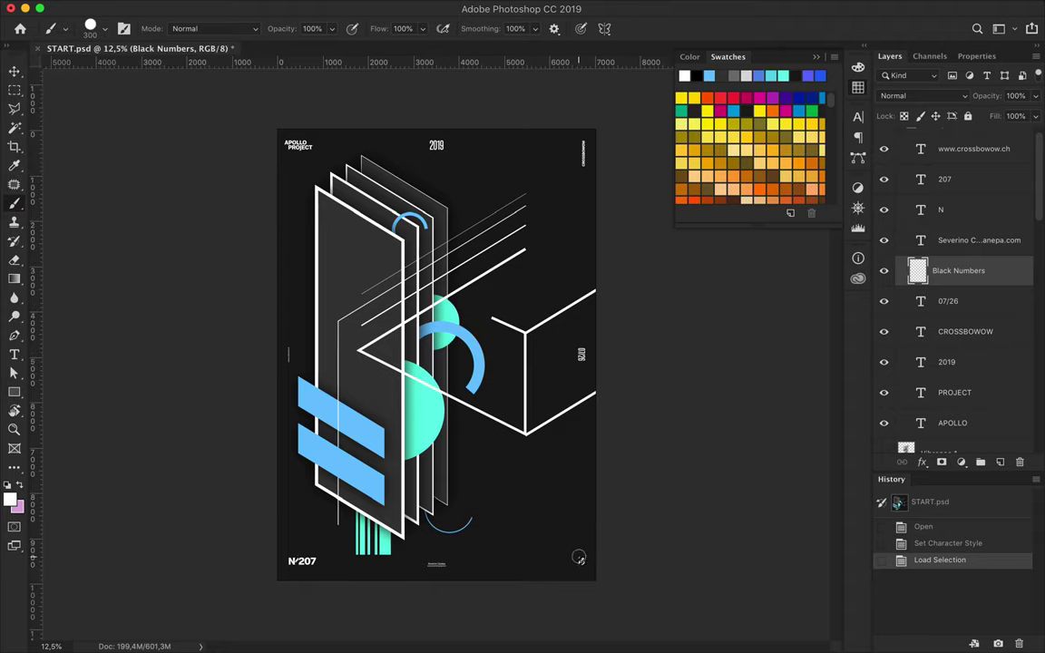
left_click(582, 563)
left_click(407, 575)
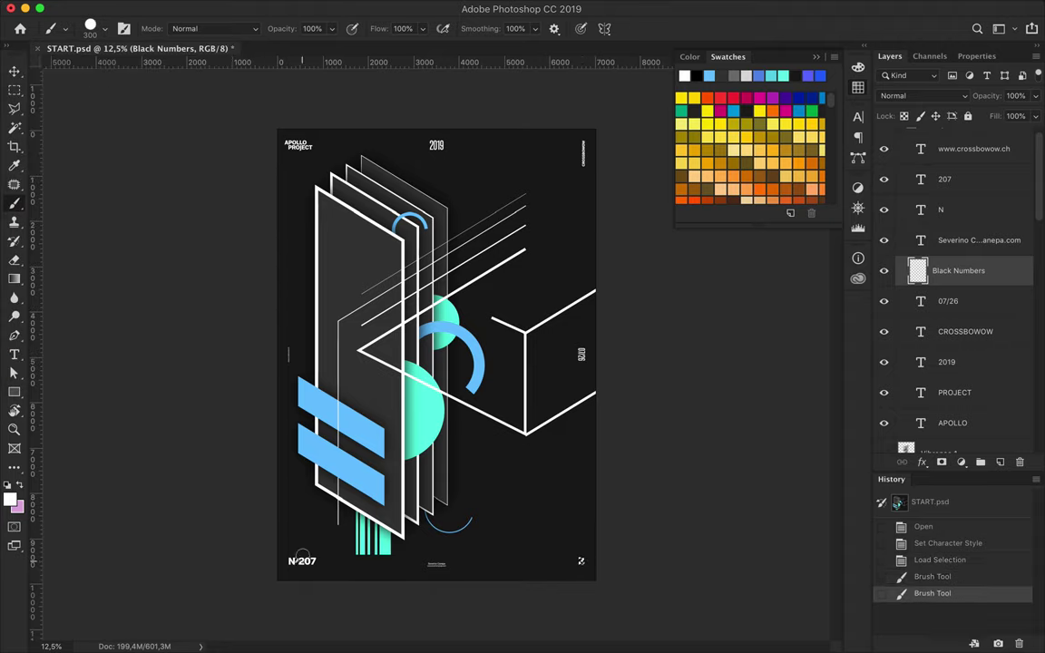
left_click(268, 505)
key("ctrl+d")
Select the tall front panel's Rectangle 2 layer and rasterize it
key("v")
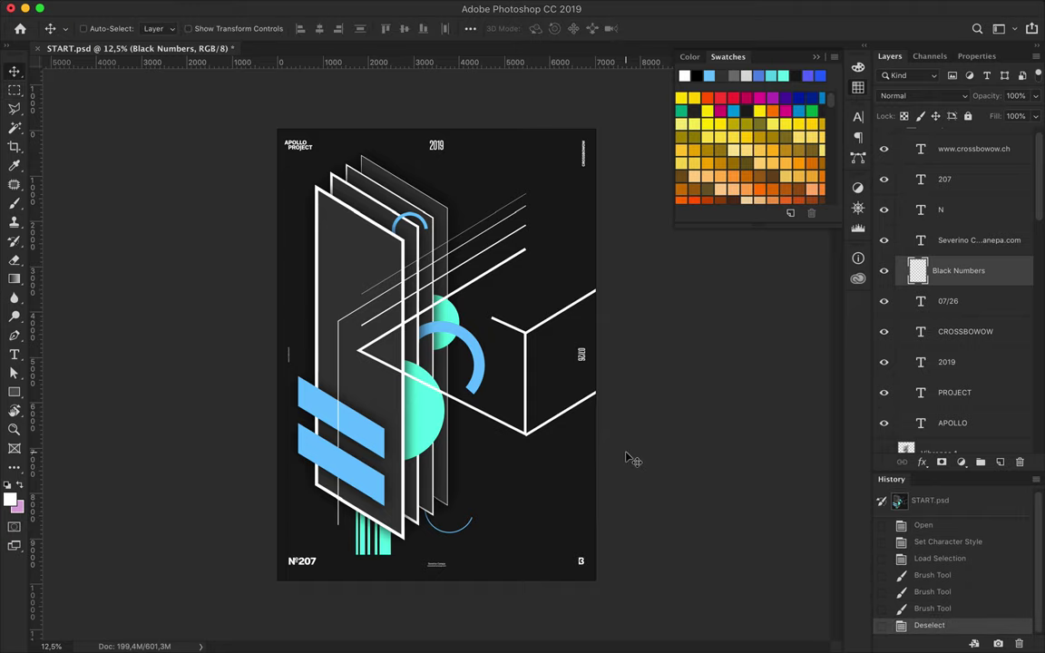
scroll(499, 390, "up", 1)
scroll(550, 434, "up", 1)
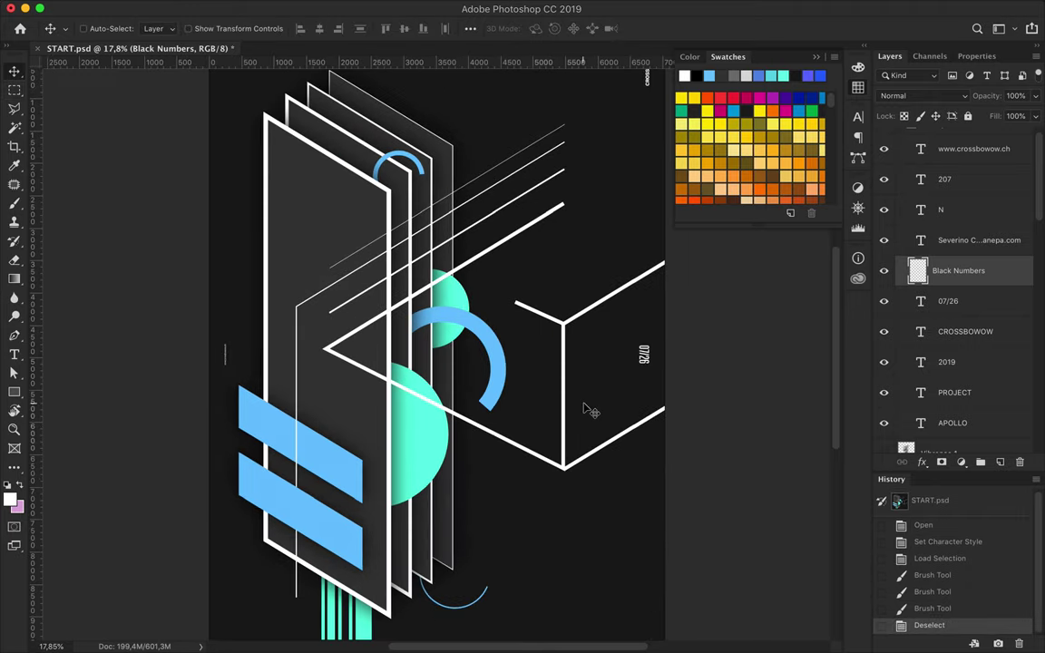
scroll(590, 411, "up", 2)
scroll(531, 372, "down", 1)
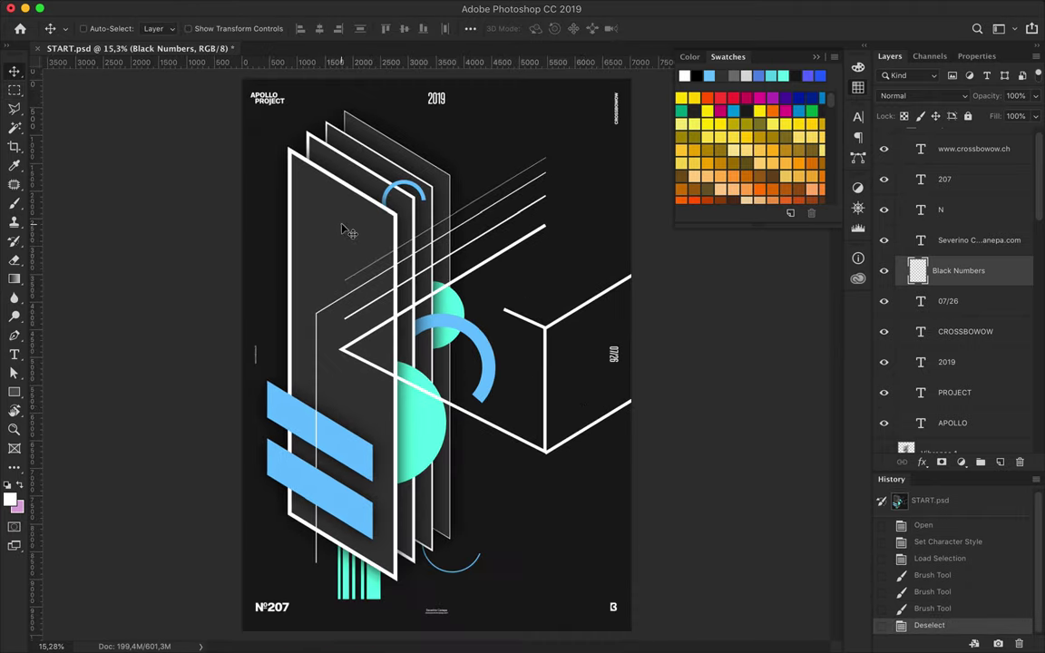
left_click(312, 207, "ctrl")
key("a")
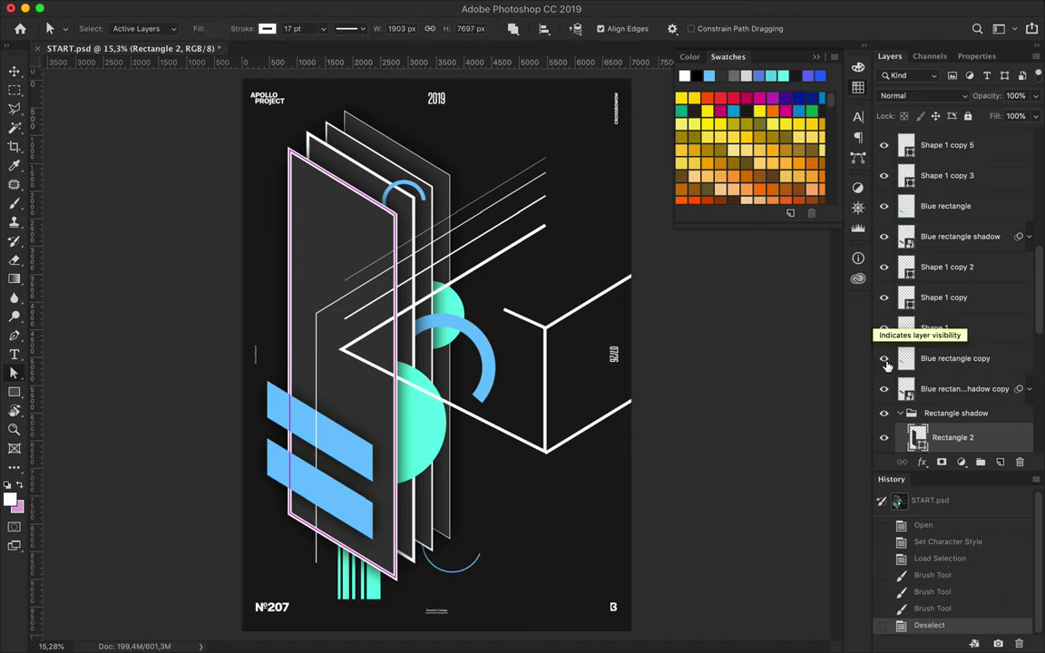
right_click(970, 439)
left_click(876, 239)
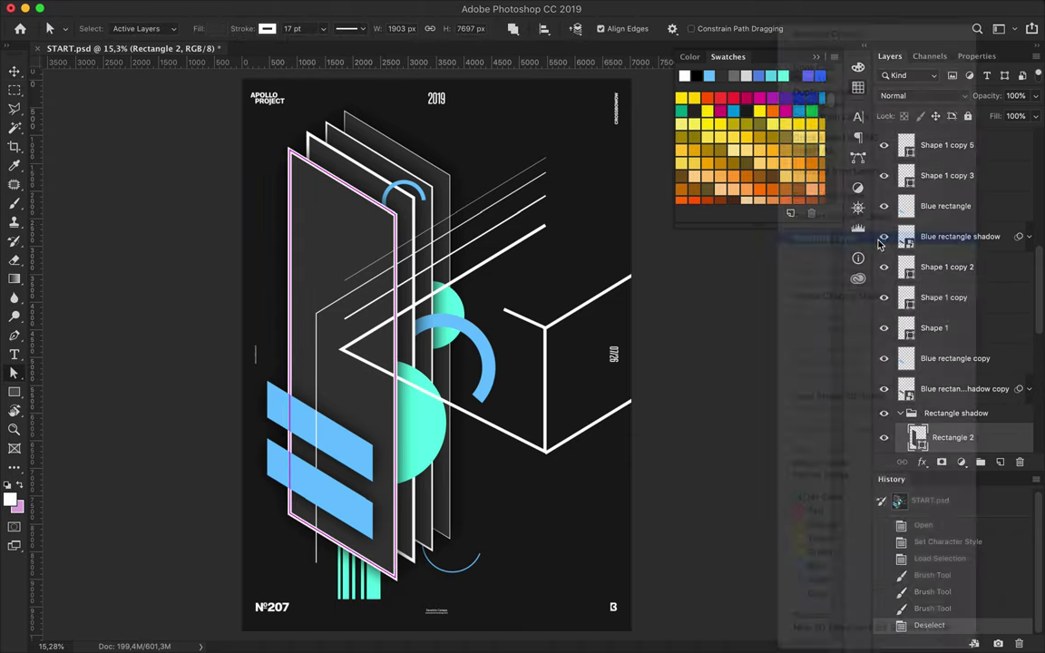
Magic Wand–select the interior of the tall front panel
key("w")
left_click(343, 219)
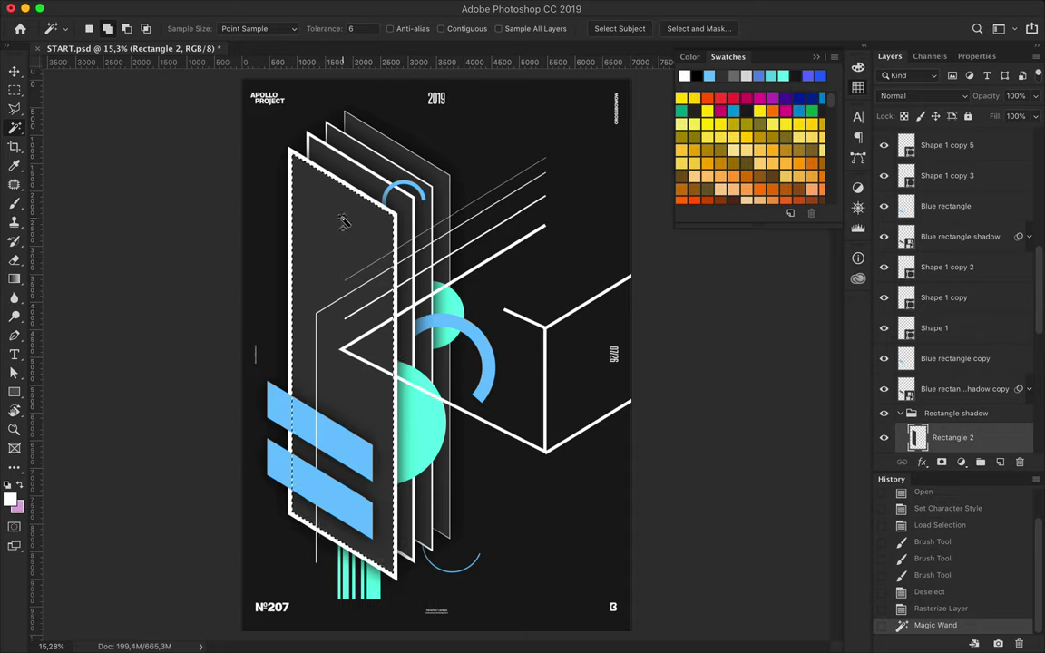
key("i")
key("v")
key("a")
left_click(145, 28)
key("Escape")
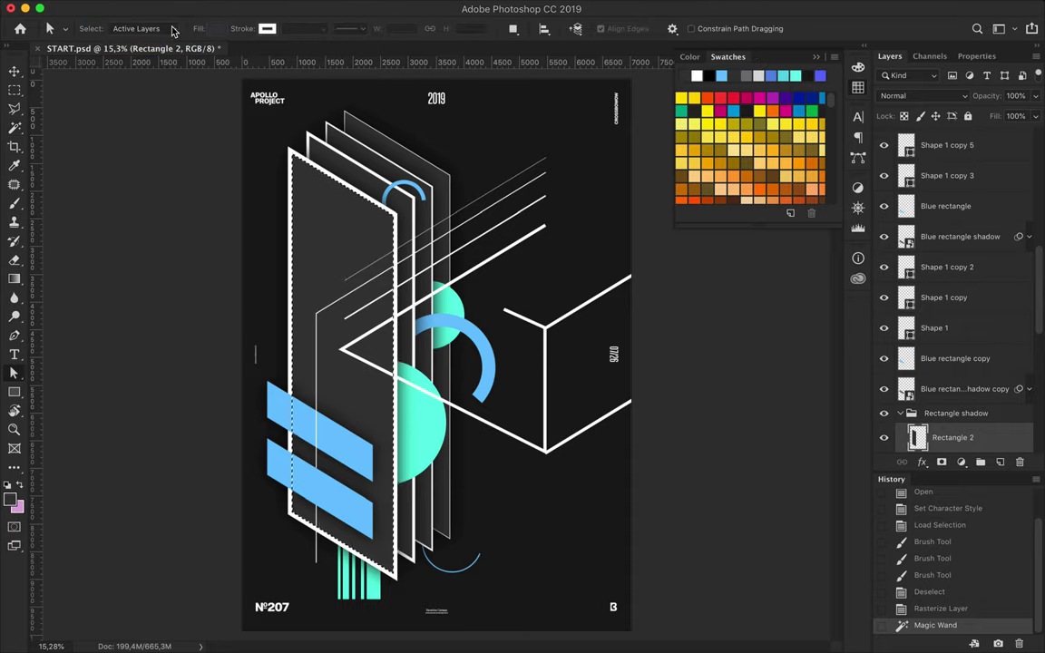
Fill the selected panel interior with the Gris, blanc grey-to-white gradient
left_click(15, 279)
left_click(107, 28)
scroll(363, 136, "down", 3)
left_click(392, 186)
left_click(549, 65)
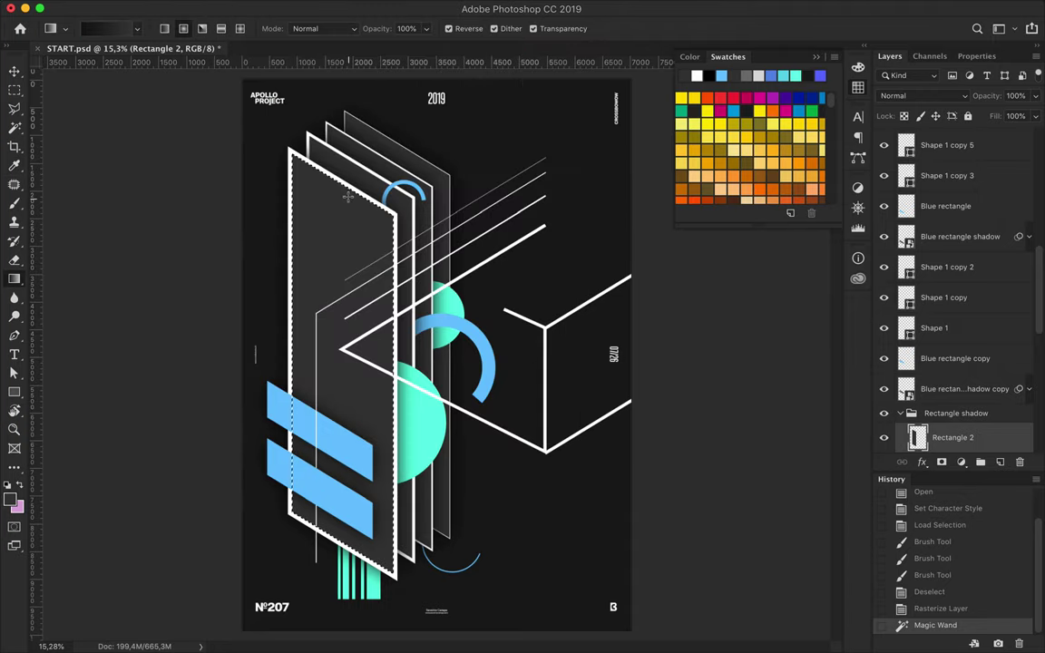
left_click_drag(334, 178, 306, 531)
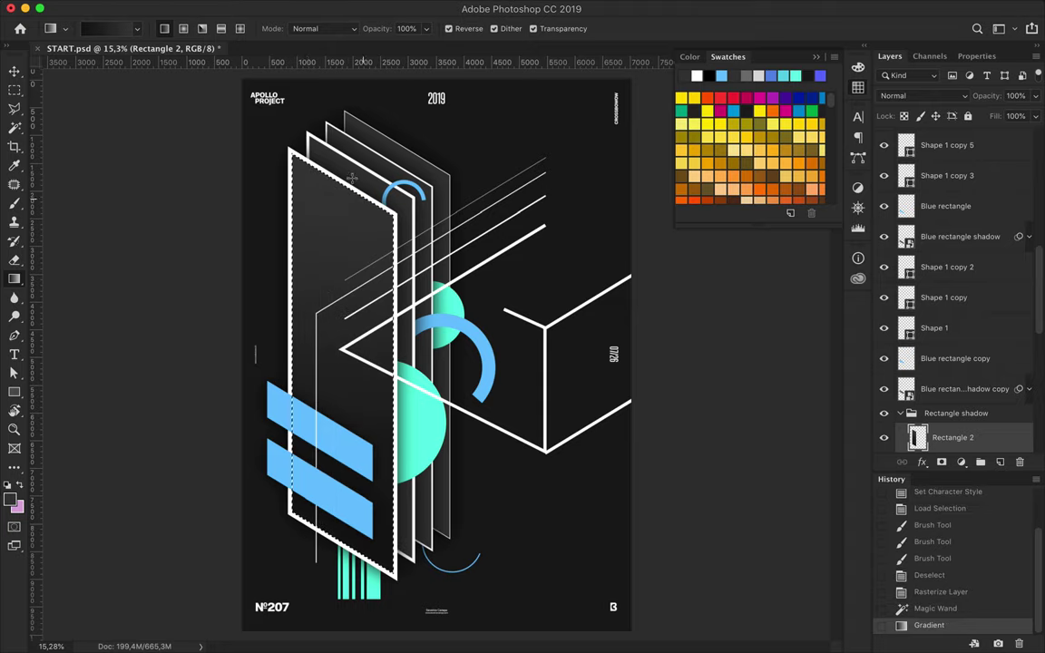
left_click_drag(337, 159, 313, 508)
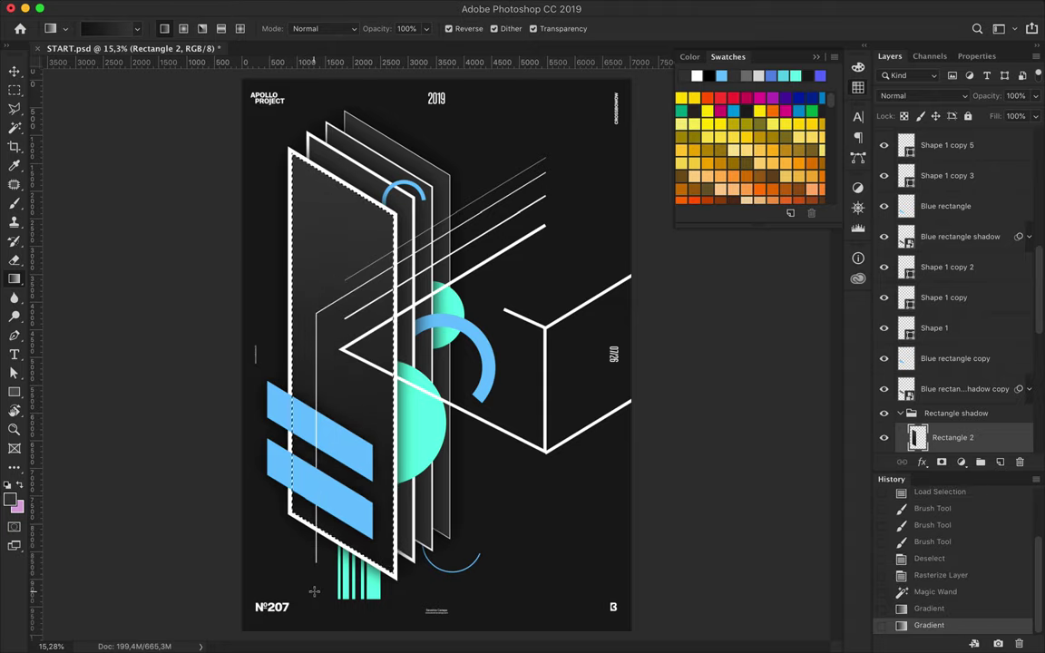
Restore the panel selection, redraw the gradient top to bottom, then deselect
key("ctrl+d")
key("v")
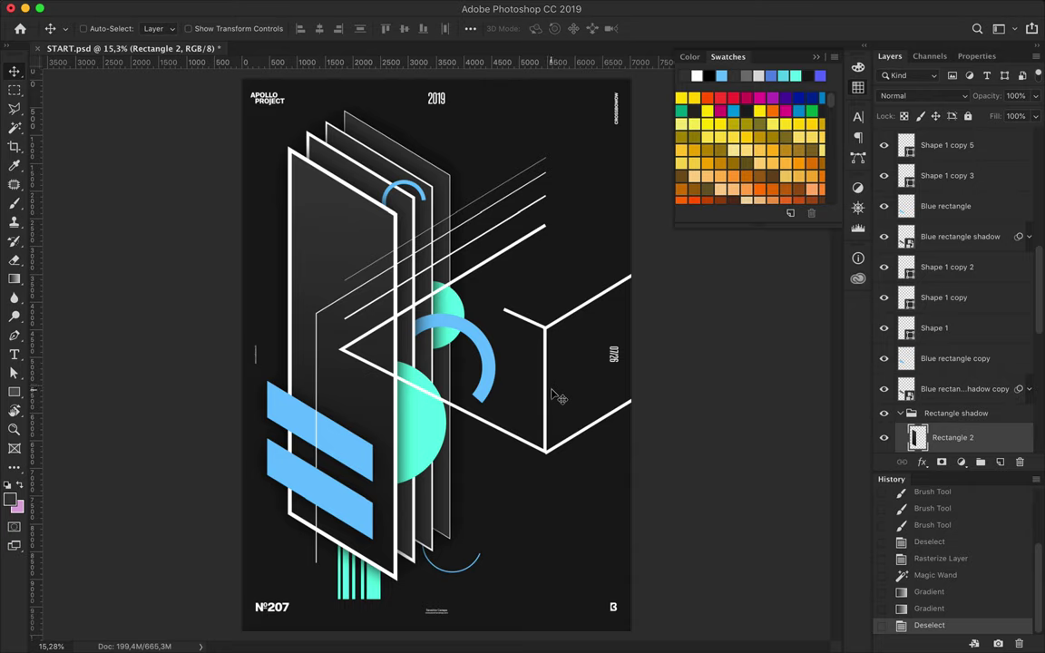
scroll(439, 358, "down", 1)
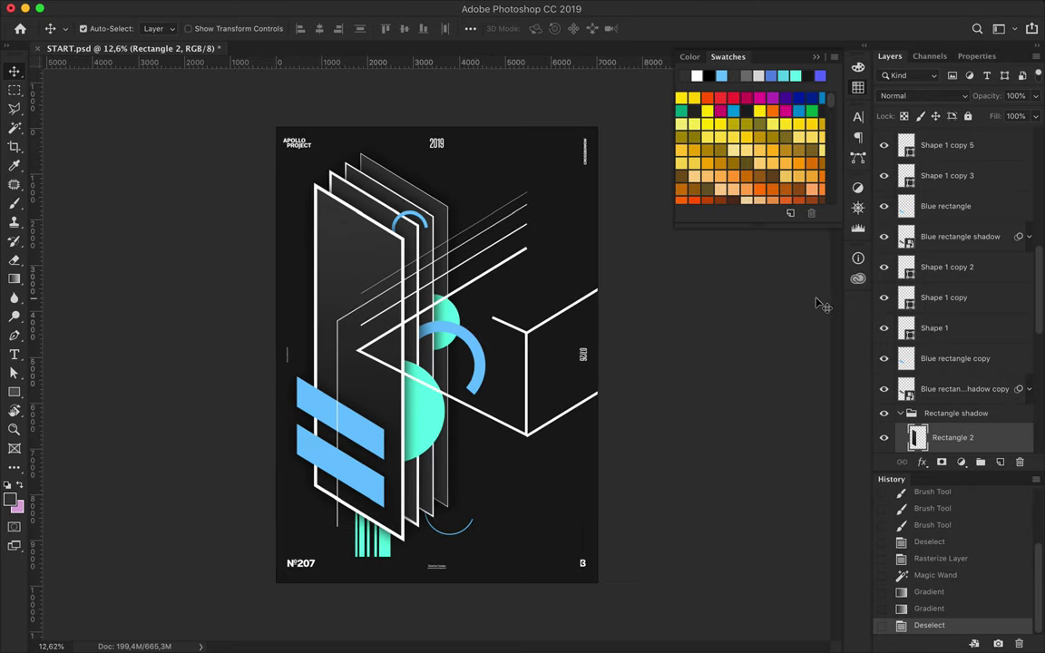
key("ctrl+z")
key("g")
left_click_drag(320, 160, 336, 472)
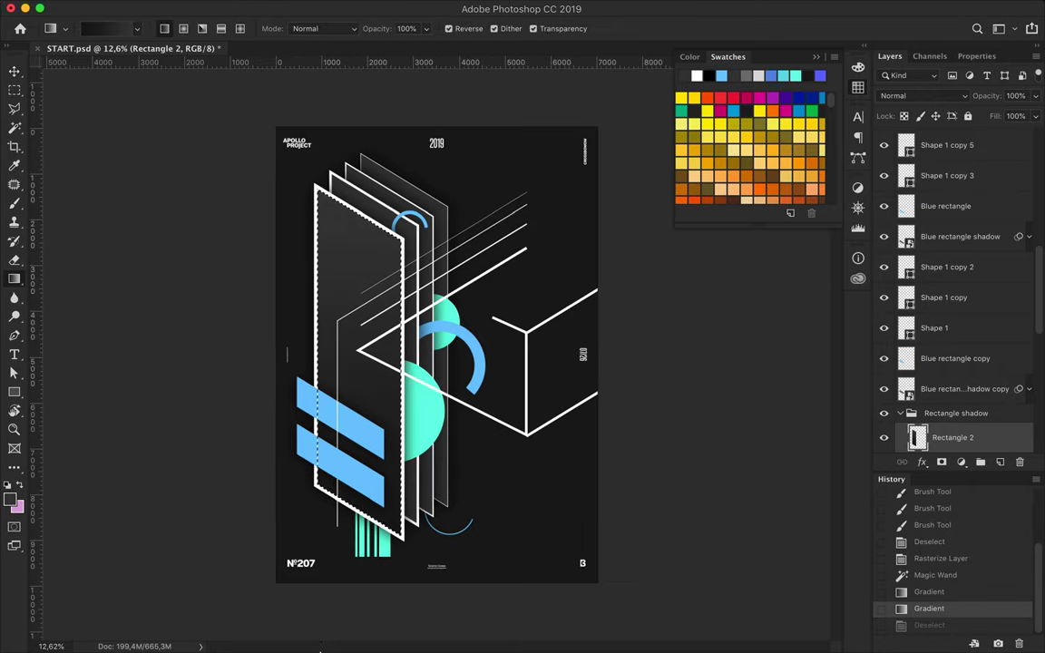
key("v")
key("m")
key("ctrl+d")
scroll(325, 260, "up", 1)
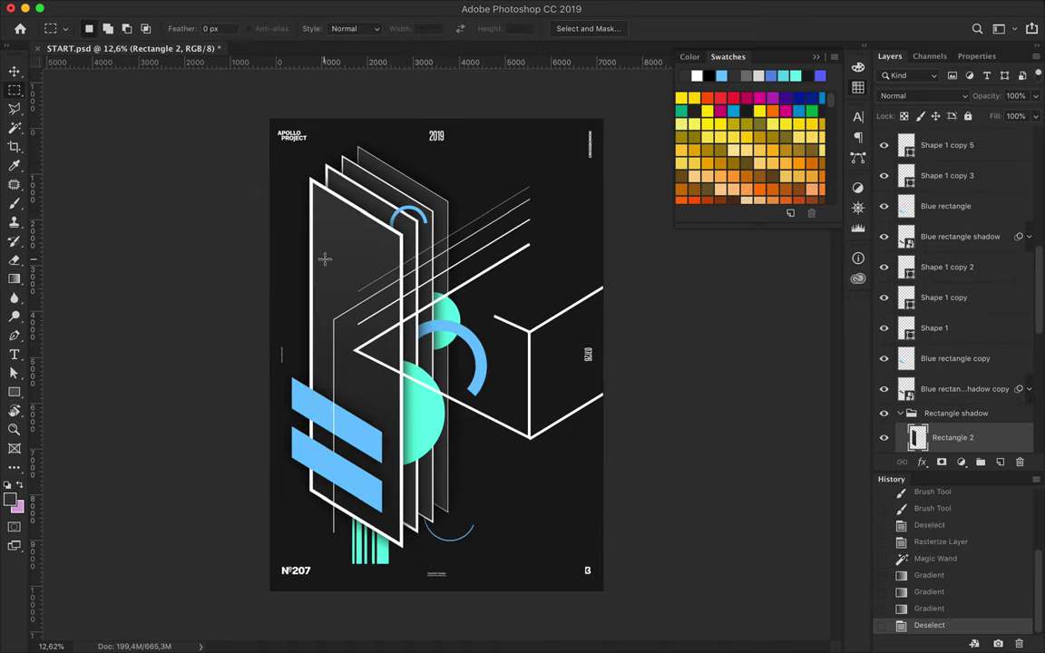
scroll(325, 259, "up", 3)
Add APOLLO 365° text on the tall panel with letter spacing of 200
key("t")
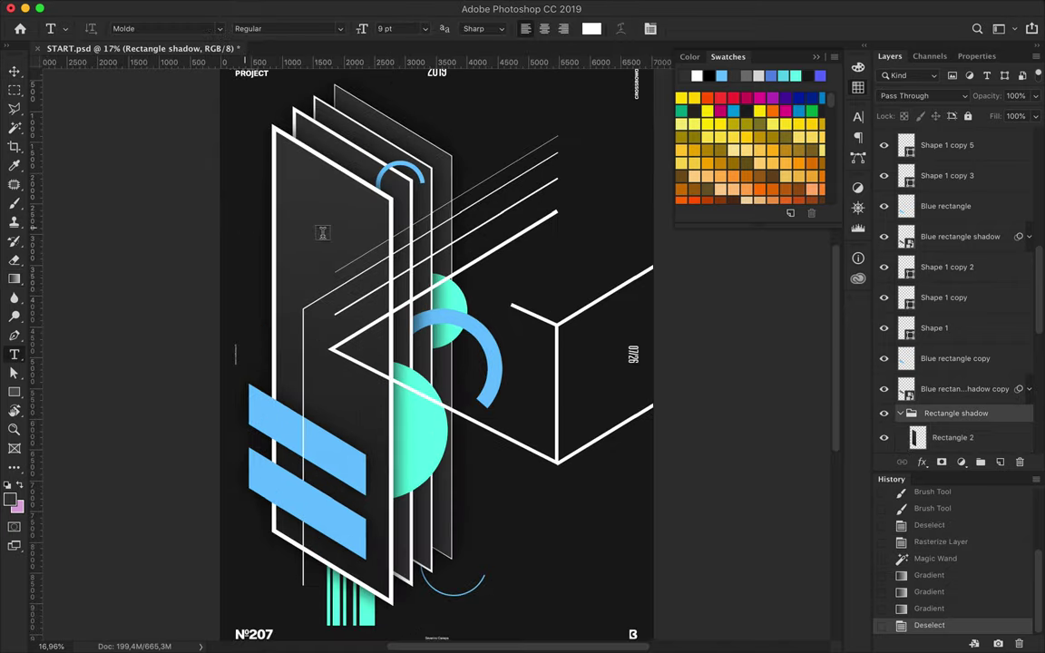
left_click(322, 234)
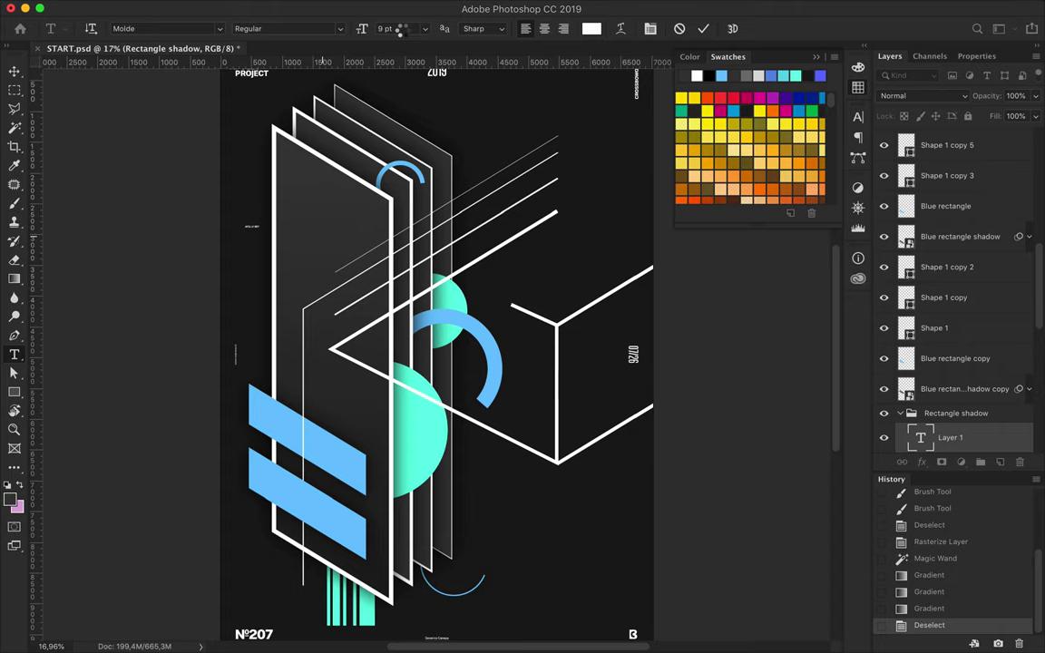
left_click(403, 29)
type("29")
key("ctrl+t")
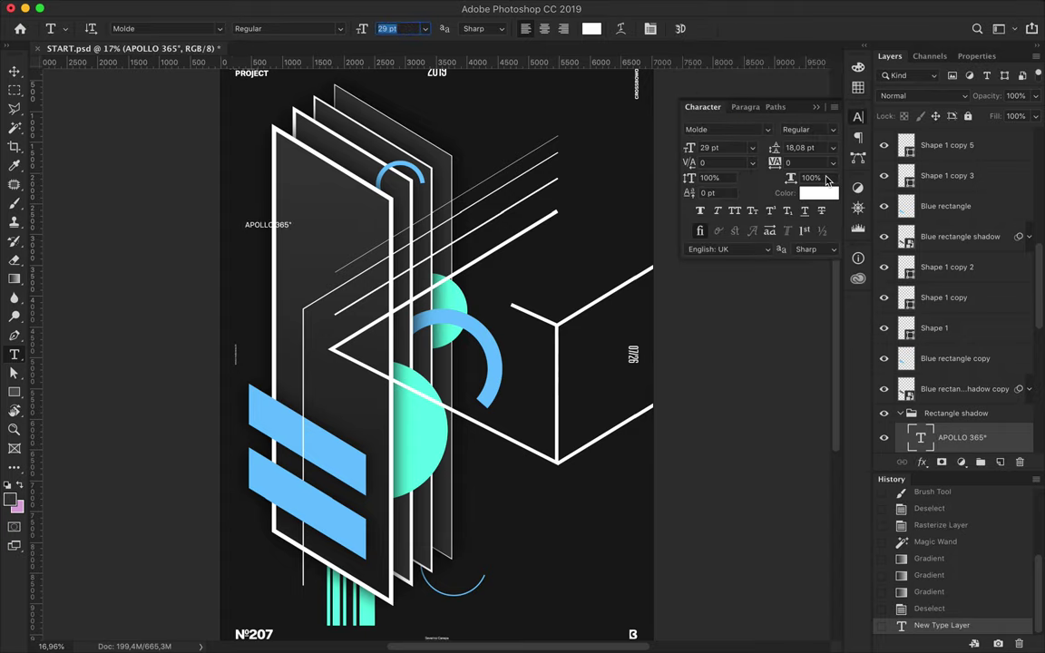
left_click(815, 162)
type("200")
key("Return")
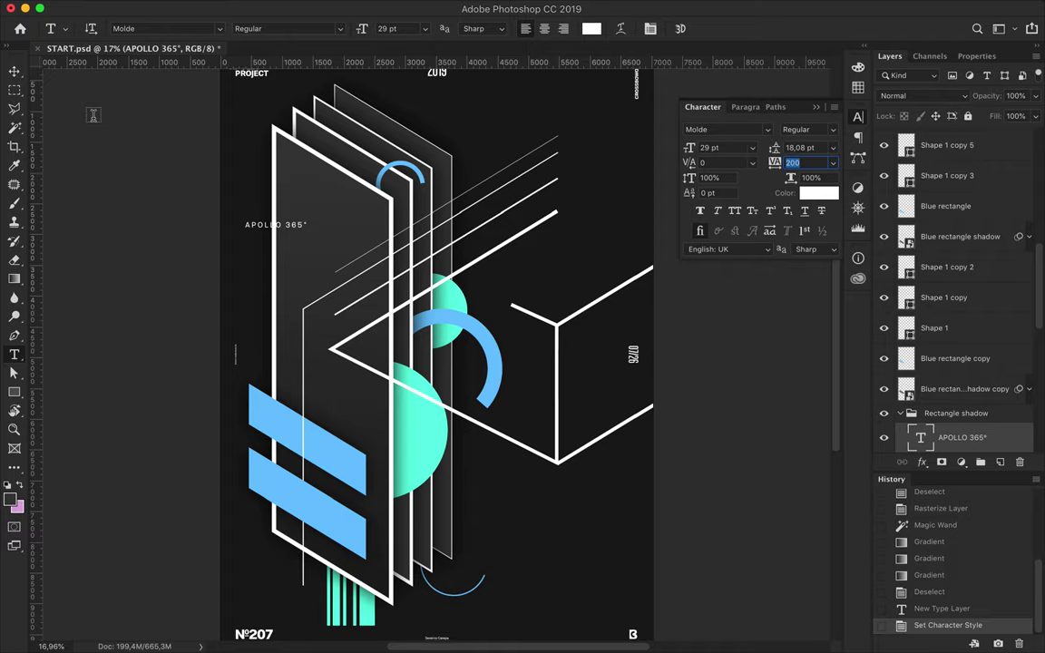
key("v")
Rotate the APOLLO 365° text vertical and place it along the panel's left edge
key("ctrl+t")
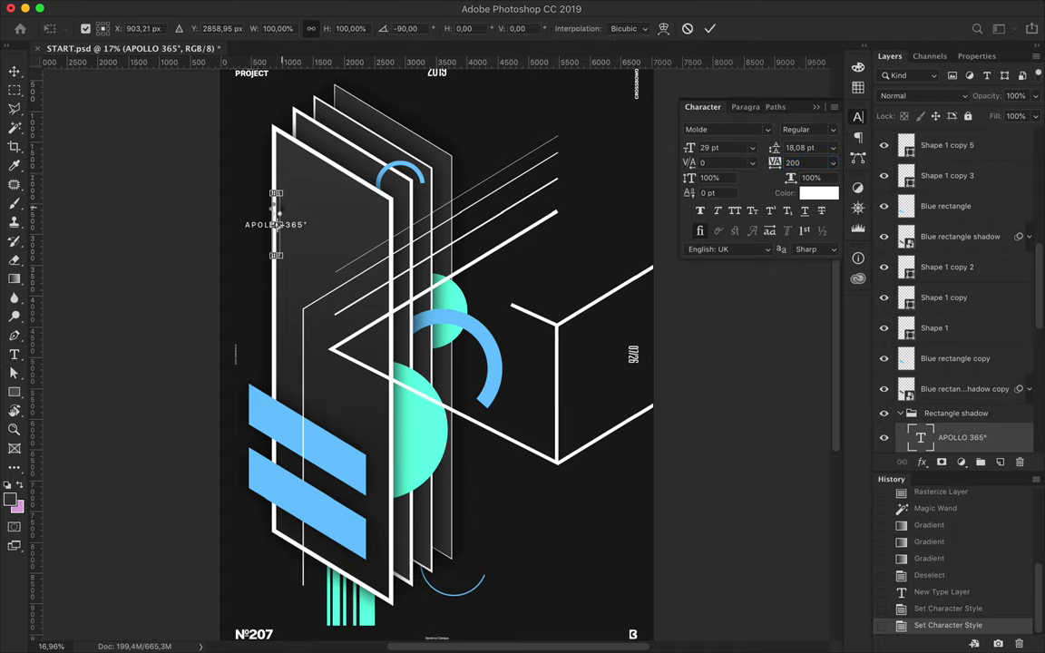
key("Return")
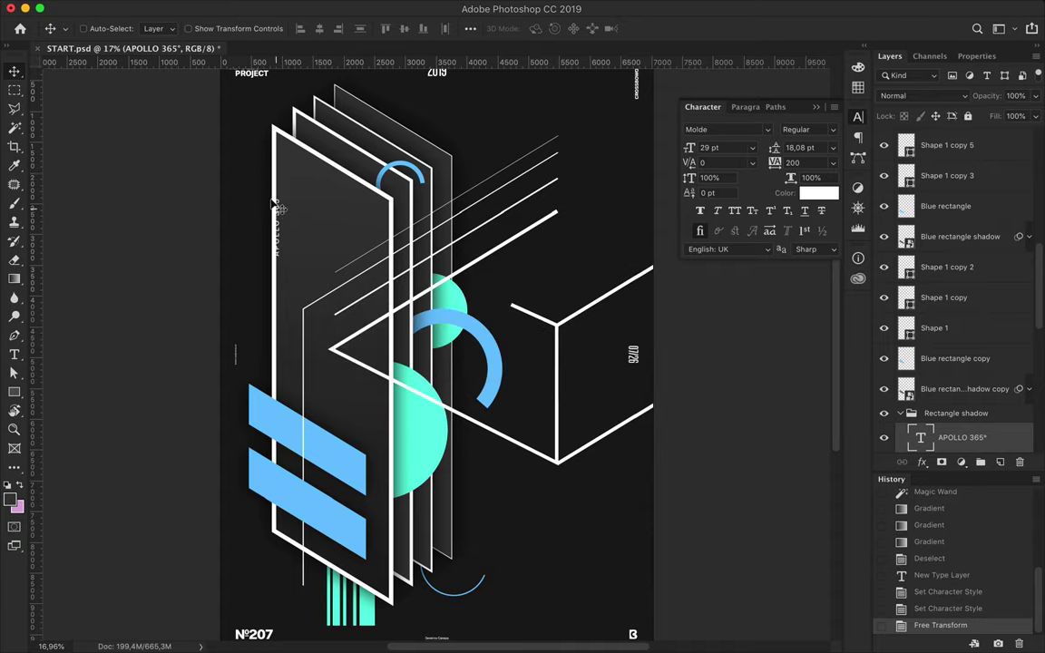
left_click_drag(285, 218, 285, 186)
Duplicate the vertical text, skew the copy about 29°, and nudge it up
scroll(272, 227, "up", 2)
key("ctrl+t")
left_click_drag(280, 234, 277, 238)
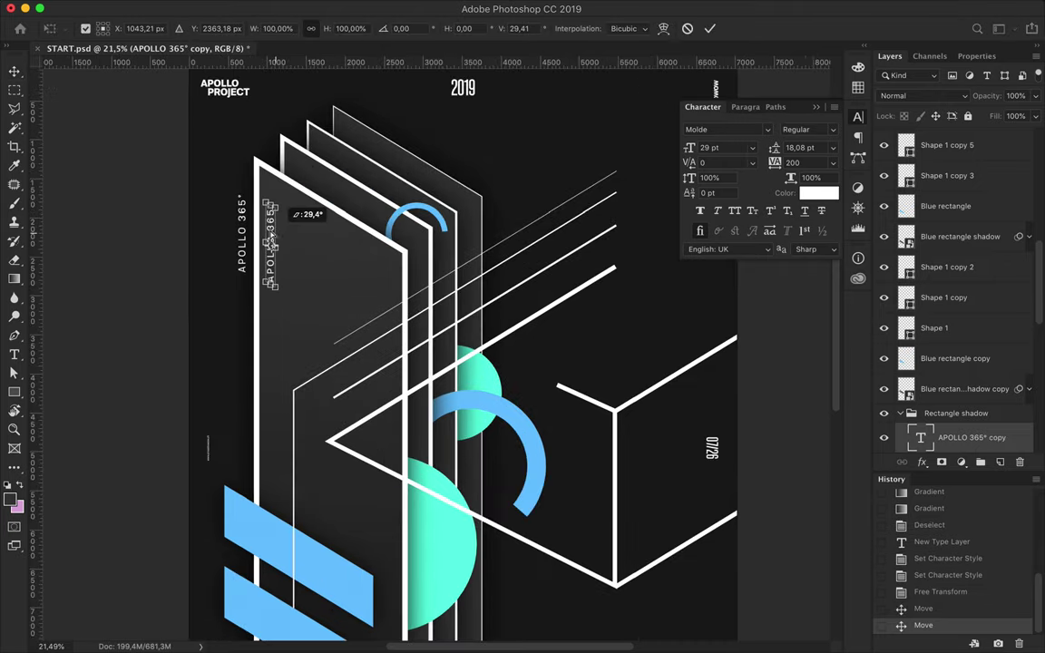
left_click_drag(270, 237, 270, 237)
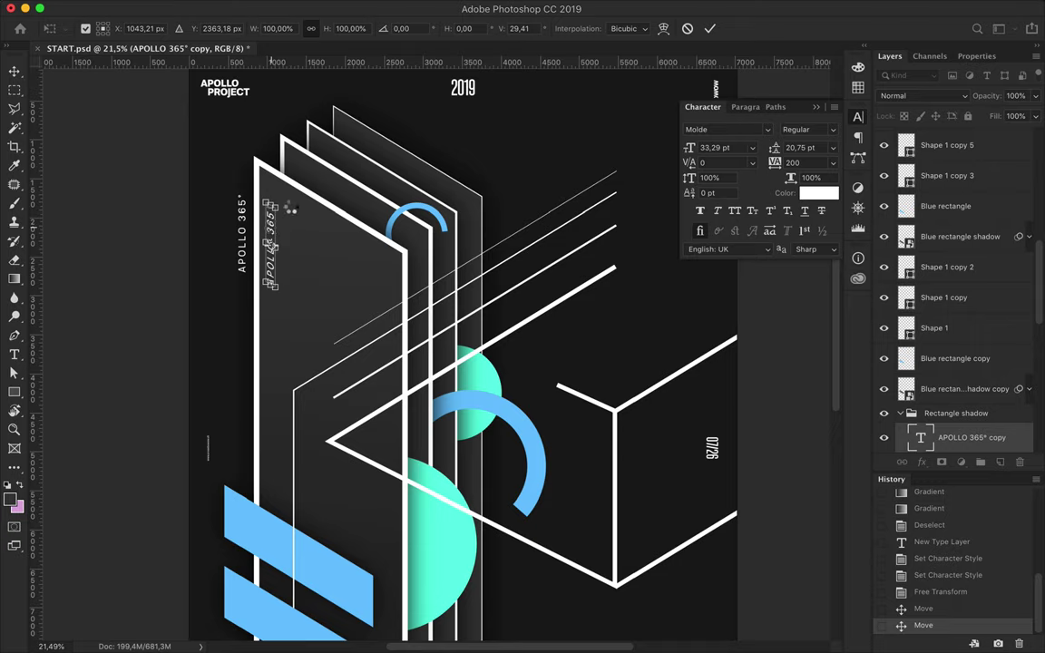
key("Return")
key("Up")
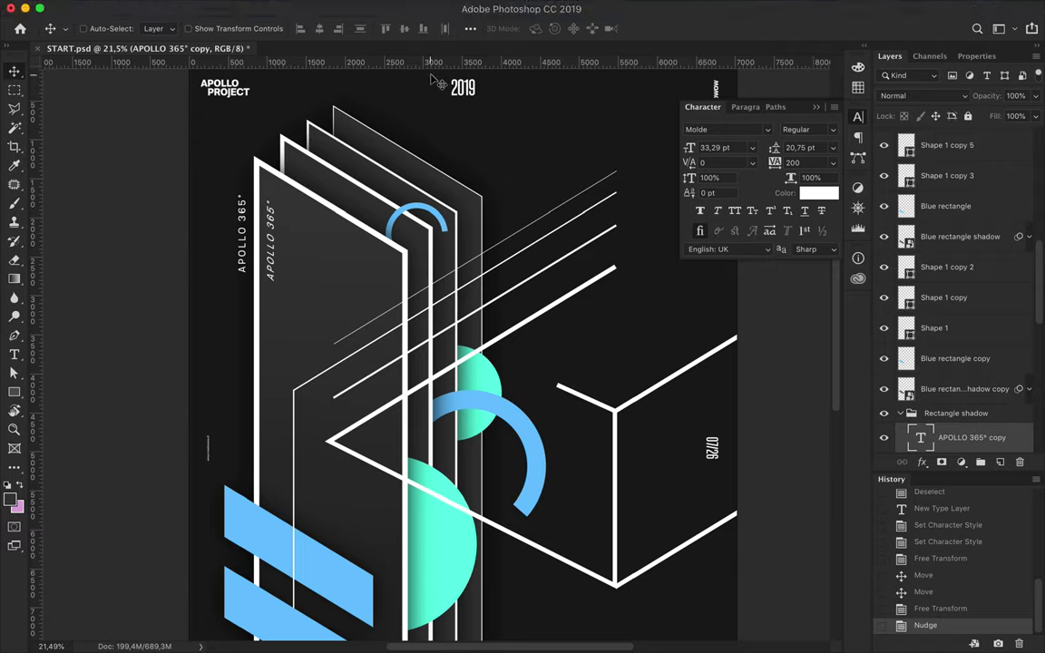
Add anchor points to the long diagonal line and delete its segment over the circle
left_click(510, 338, "ctrl")
key("p")
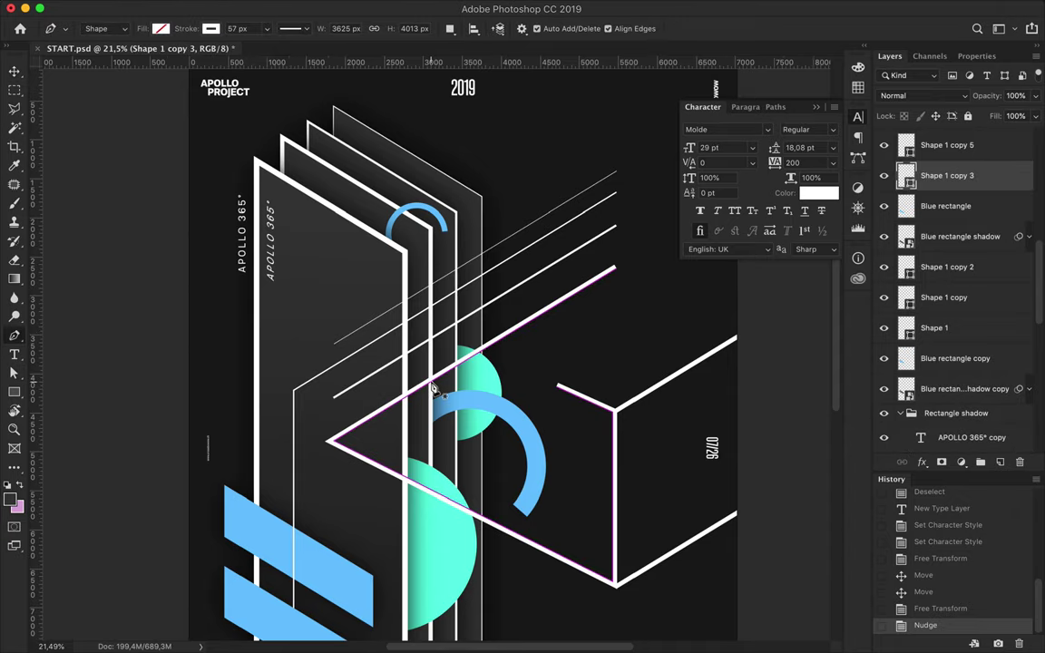
scroll(408, 354, "up", 2)
scroll(432, 391, "up", 2)
scroll(433, 392, "up", 2)
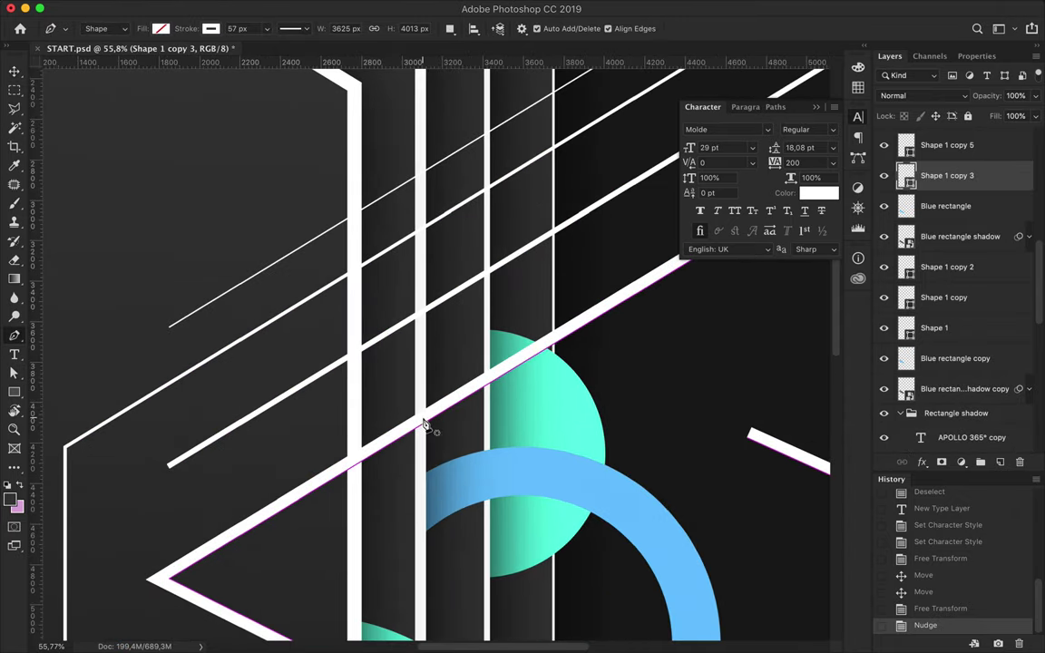
left_click(423, 426)
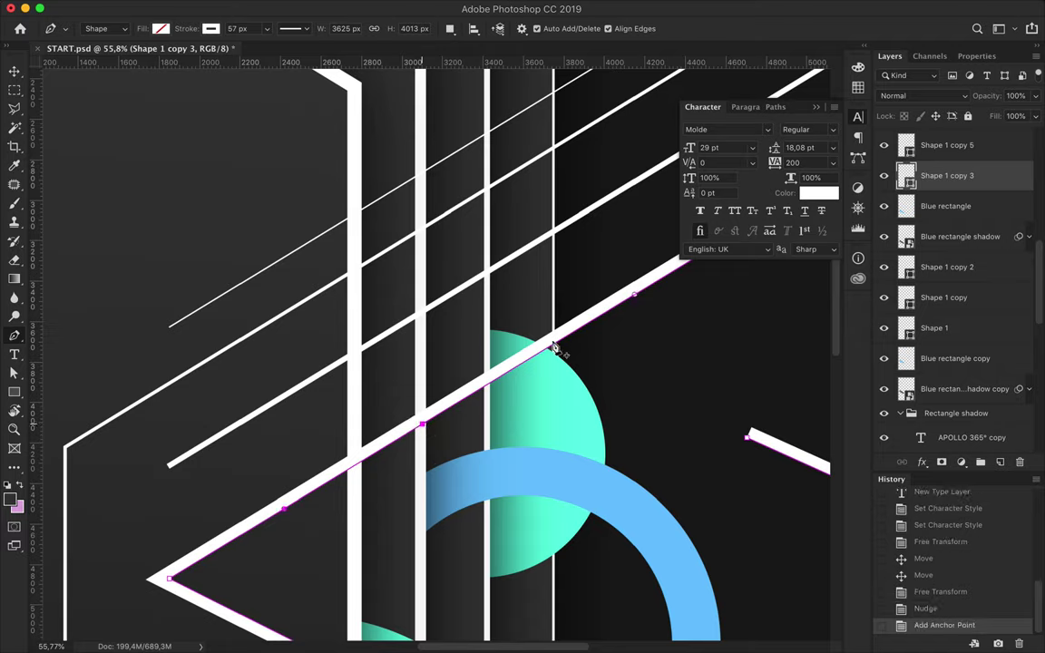
left_click(553, 346)
left_click(499, 380)
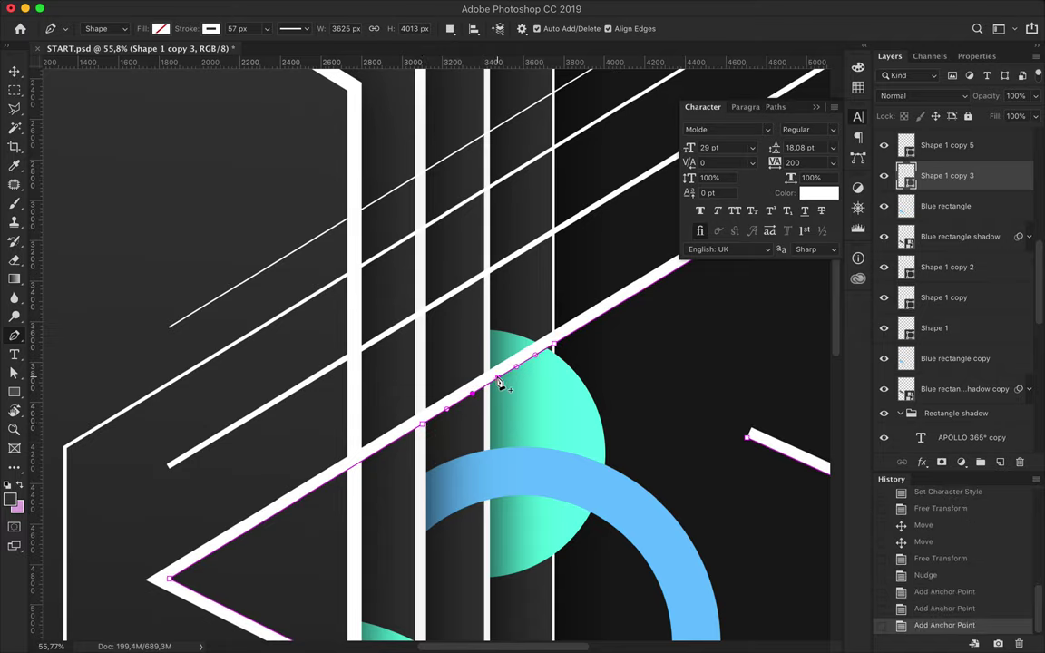
key("ctrl+z")
key("a")
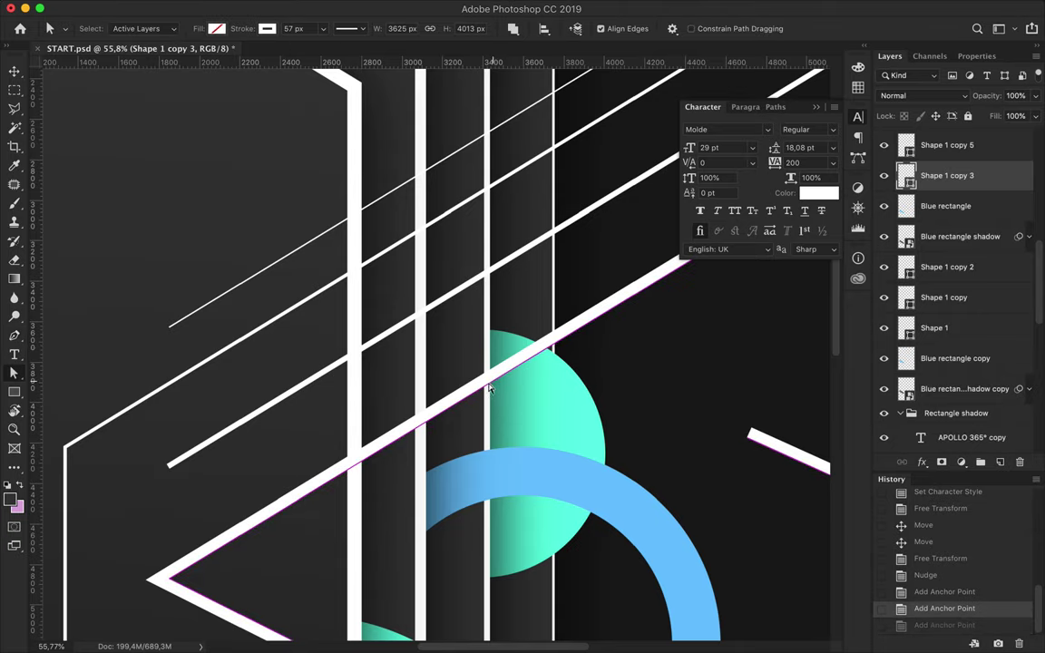
key("Delete")
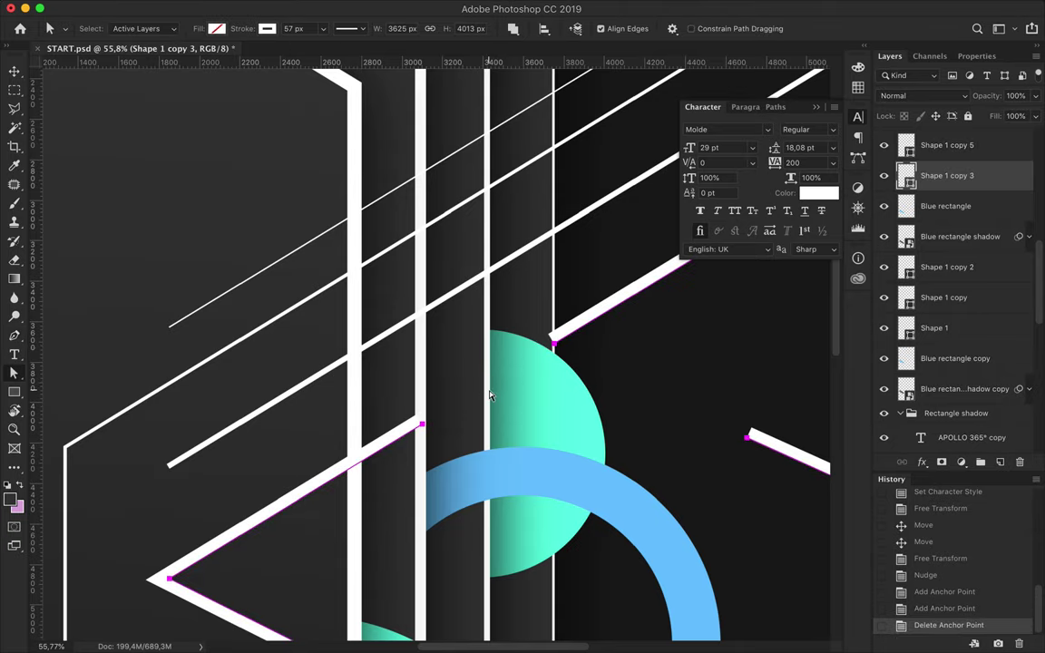
Rasterize the edited diagonal line layer (Shape 1 copy 3)
scroll(439, 415, "up", 1)
scroll(434, 418, "up", 1)
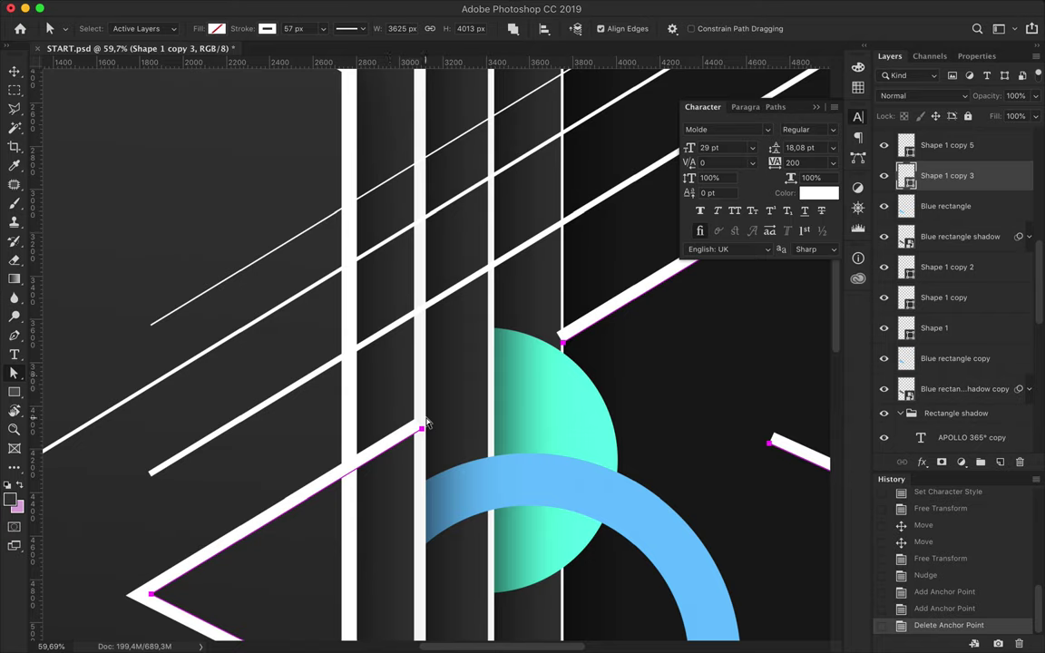
scroll(428, 421, "up", 2)
left_click(426, 422)
scroll(425, 421, "up", 1)
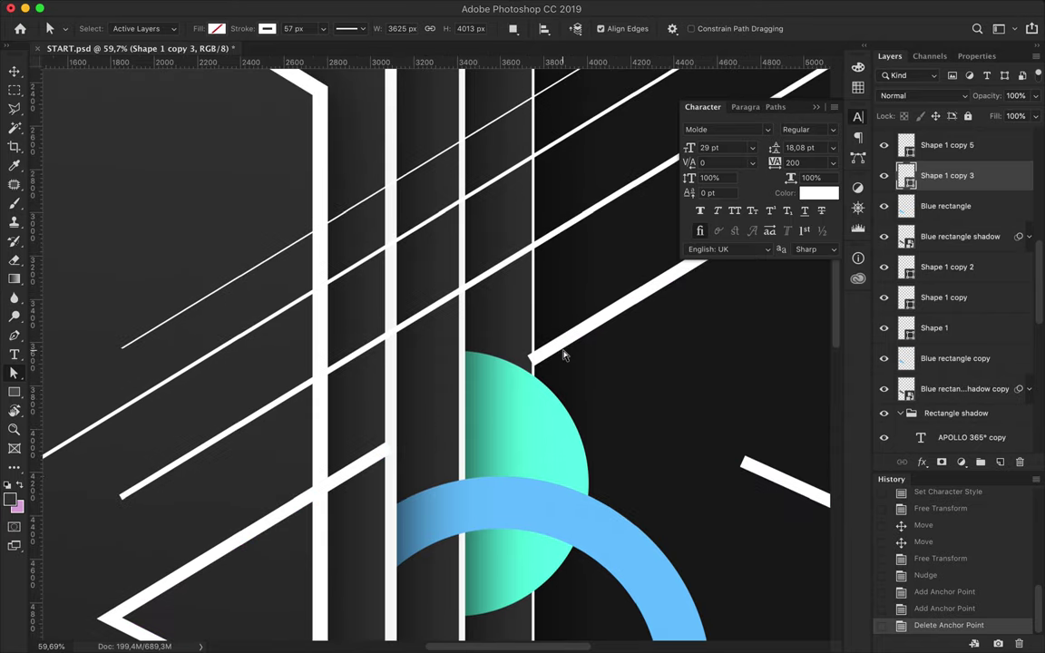
key("v")
right_click(979, 175)
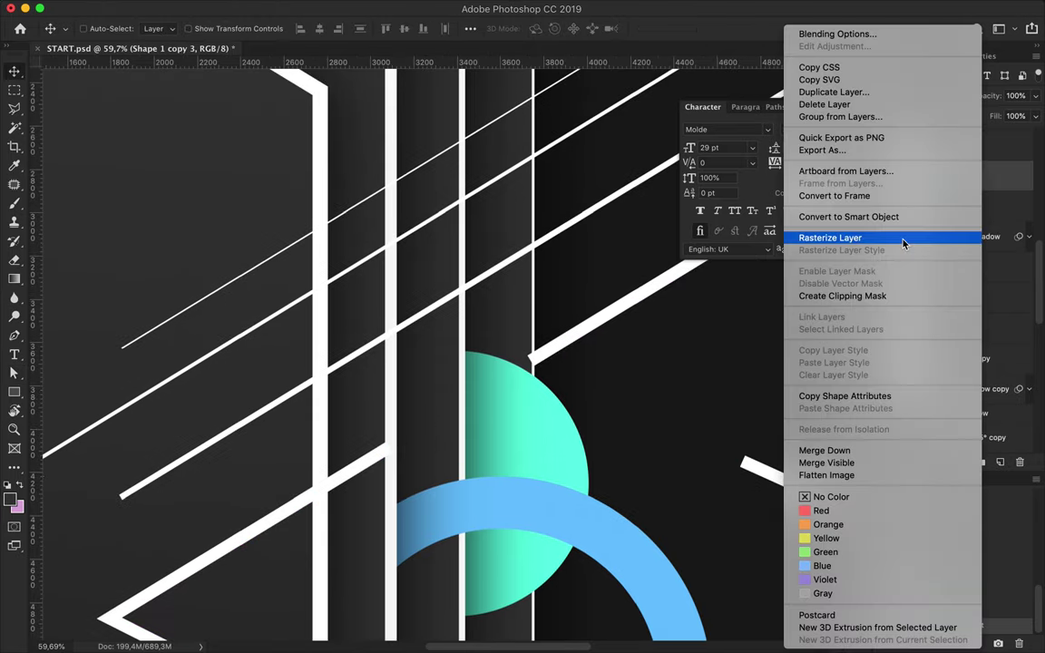
left_click(906, 235)
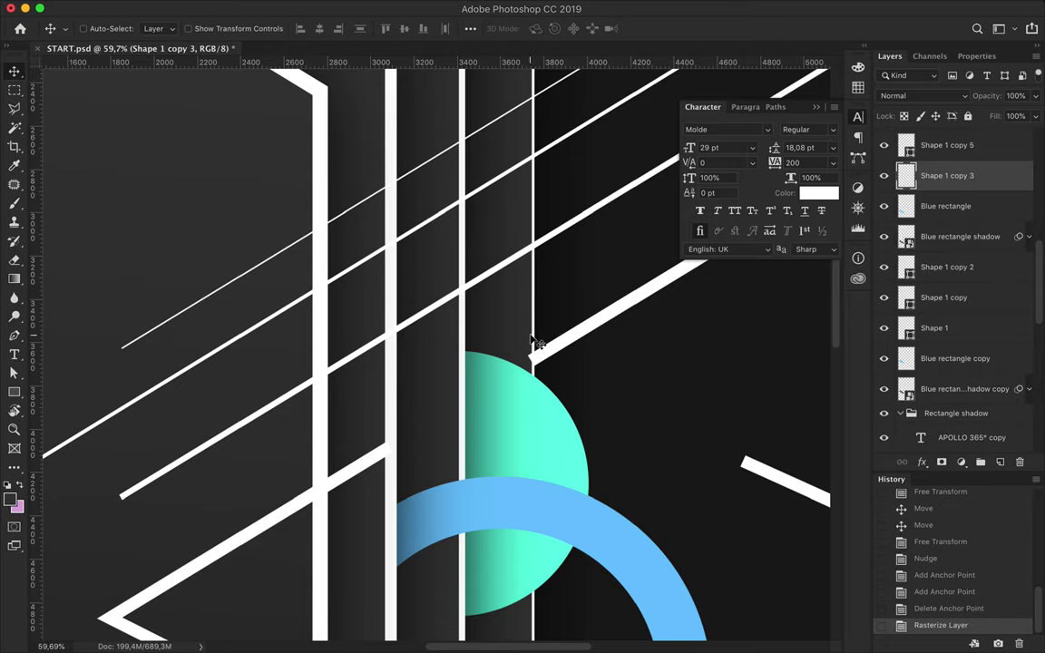
Marquee-select and delete the leftover line sliver beside the teal circle
key("m")
left_click_drag(534, 335, 520, 412)
key("Delete")
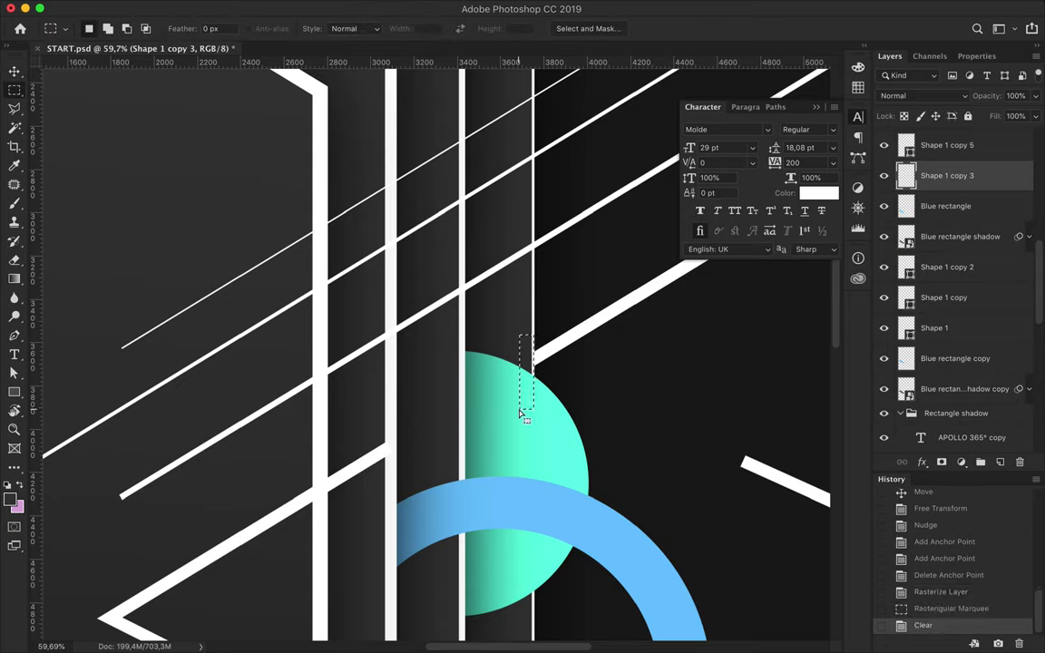
key("ctrl+d")
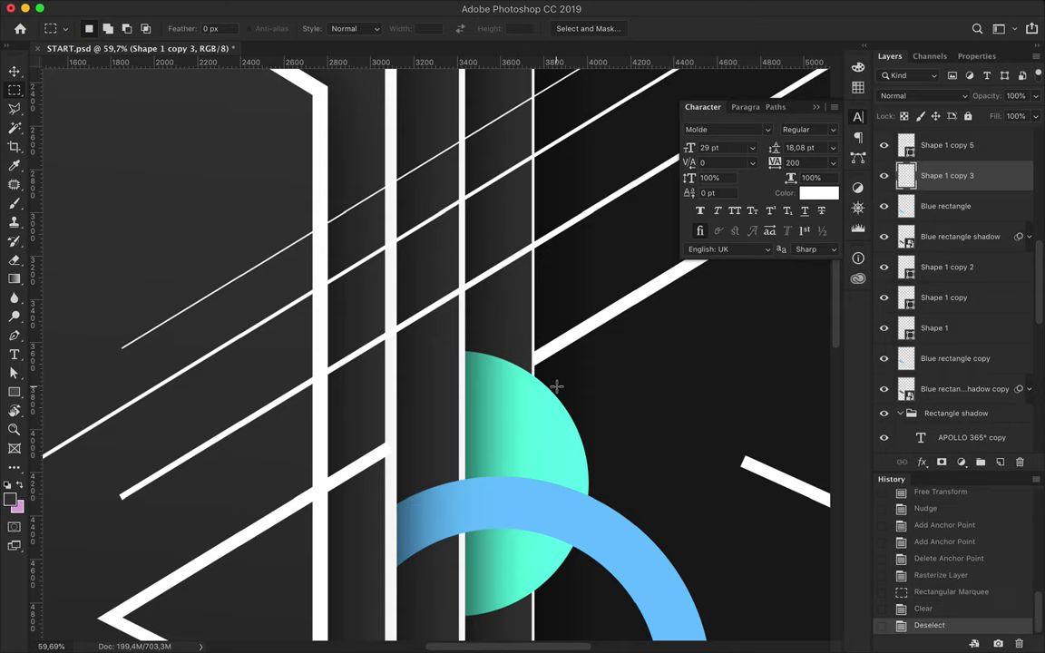
Select the Rectangle 2 layer and switch to the brush tool
scroll(555, 380, "down", 3, "alt")
key("v")
left_click(347, 154)
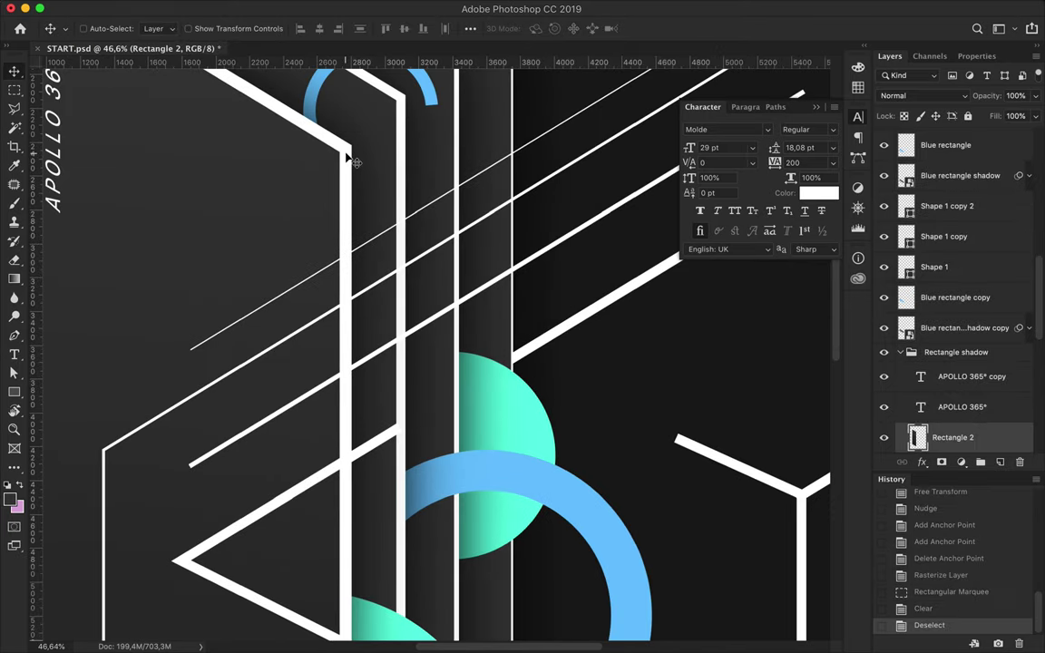
key("w")
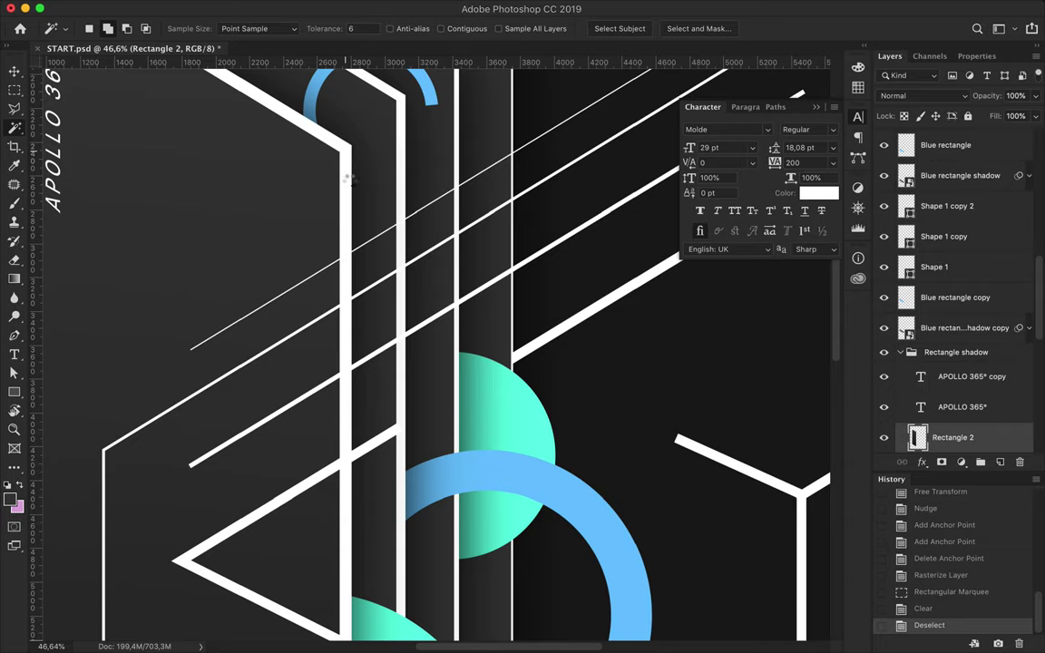
scroll(320, 236, "down", 2)
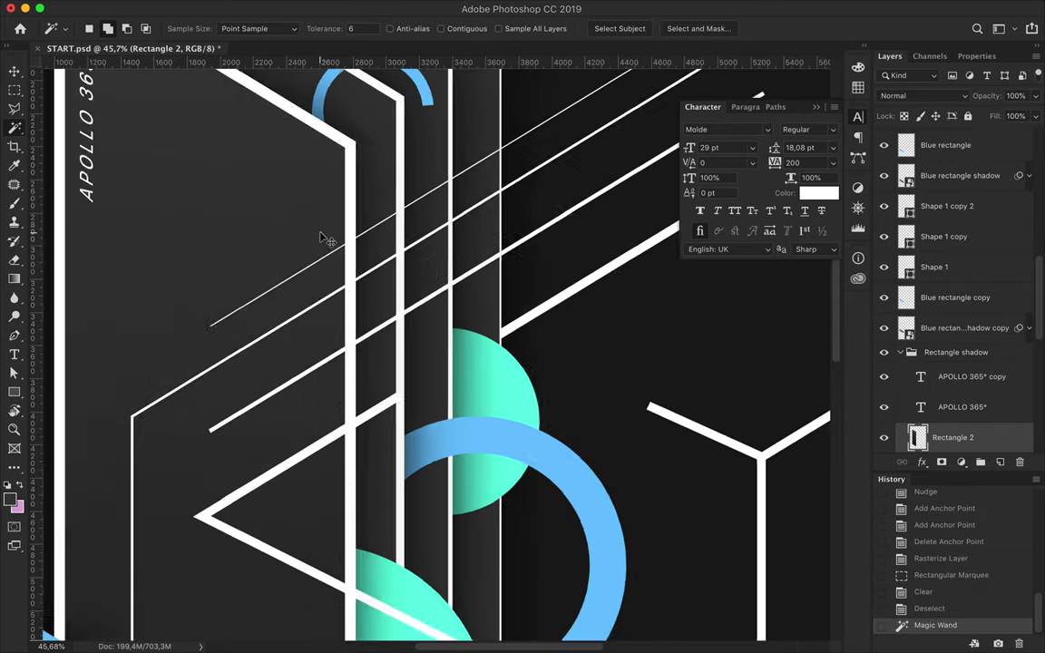
scroll(319, 235, "down", 3)
key("b")
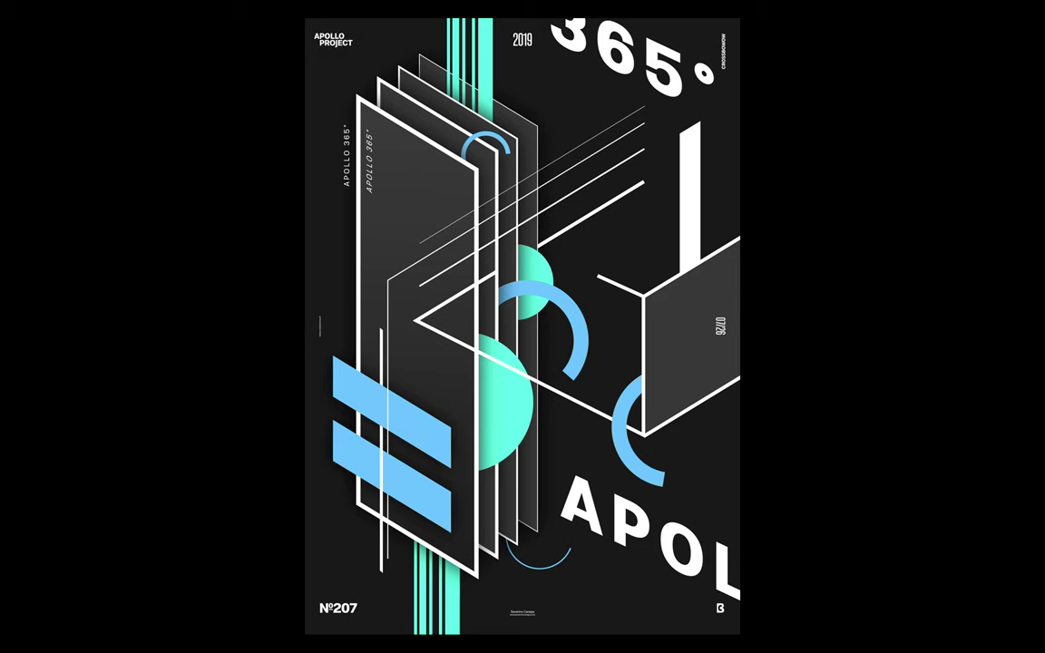